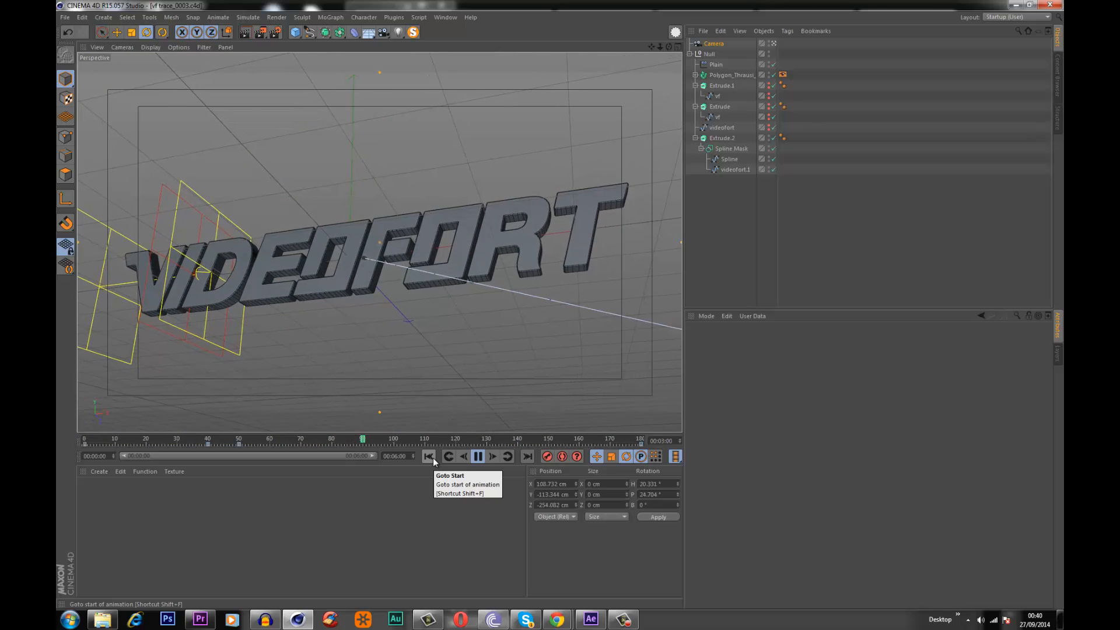
- Stop and rewind the finished logo animation, and examine the camera keyframes around frames 40 to 50 on the timeline
left_click(478, 456)
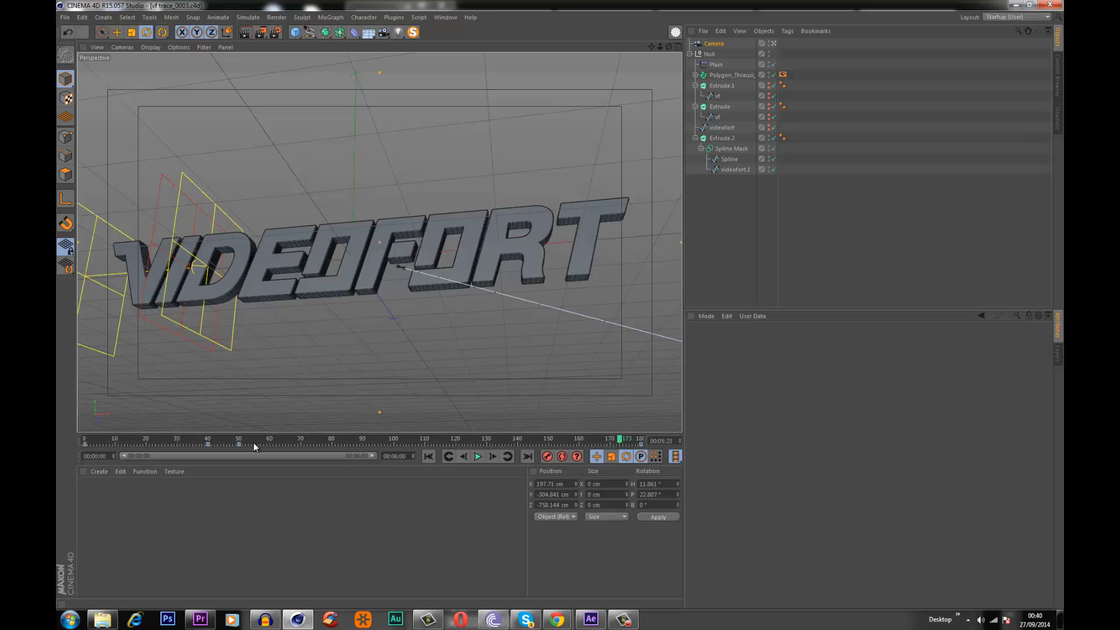
left_click(429, 456)
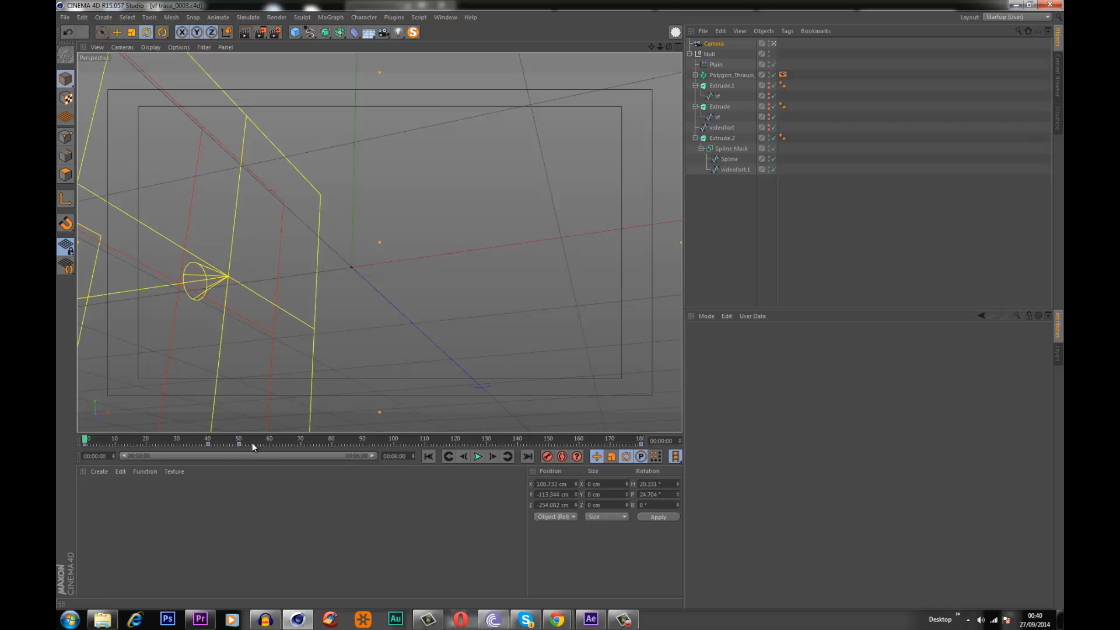
left_click_drag(252, 447, 190, 446)
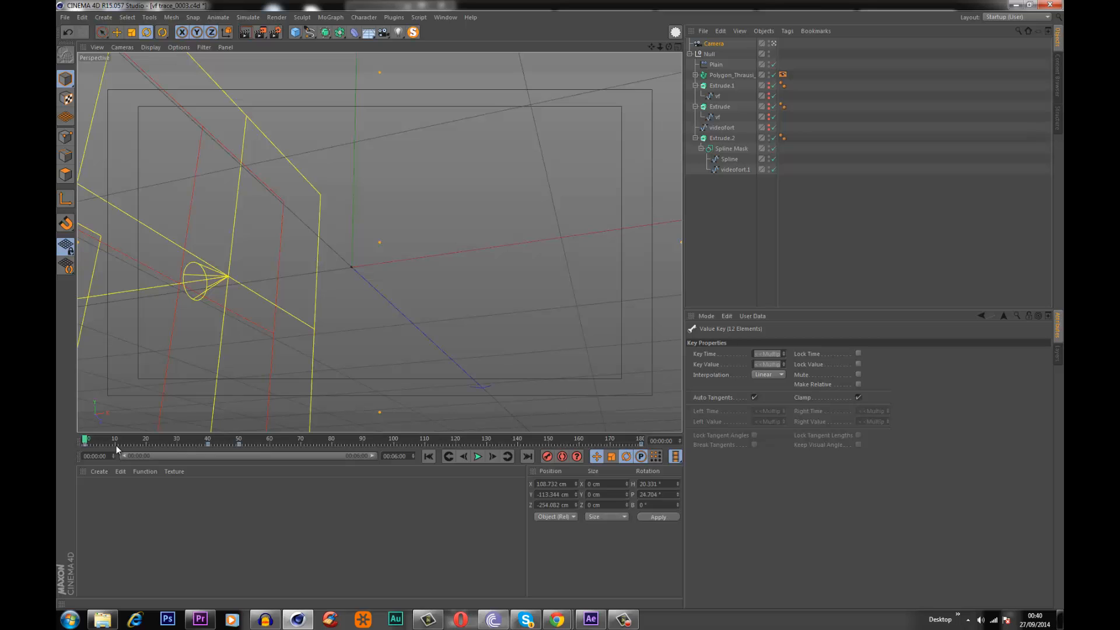
left_click_drag(116, 445, 241, 481)
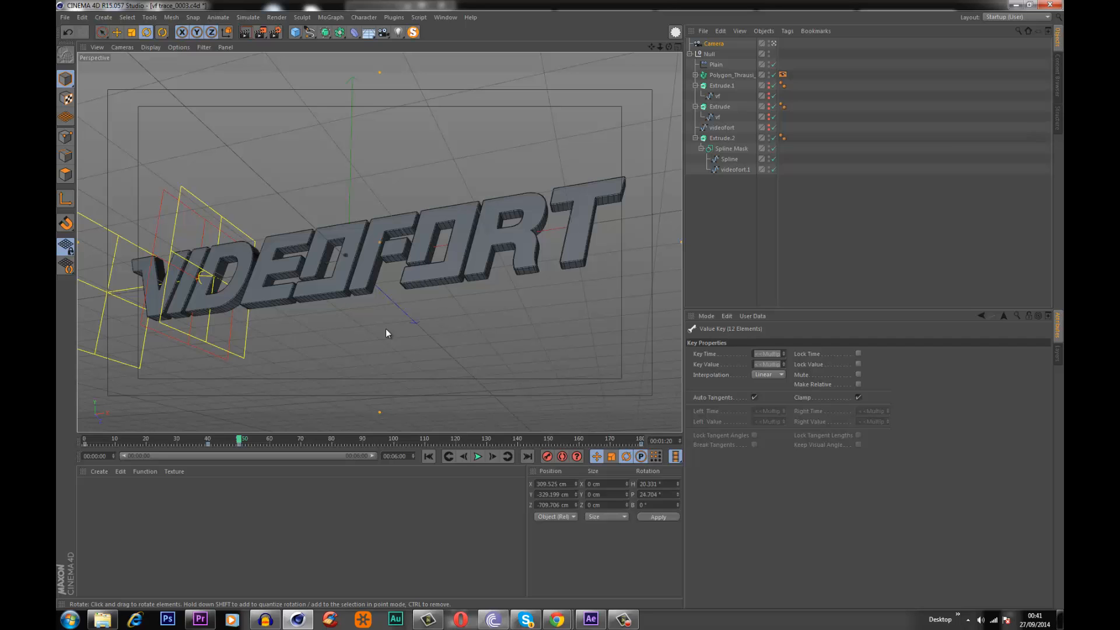
- Play and scrub the finished VIDEOFORT animation from start to end to review the logo reveal and camera movement
left_click(428, 456)
left_click(478, 456)
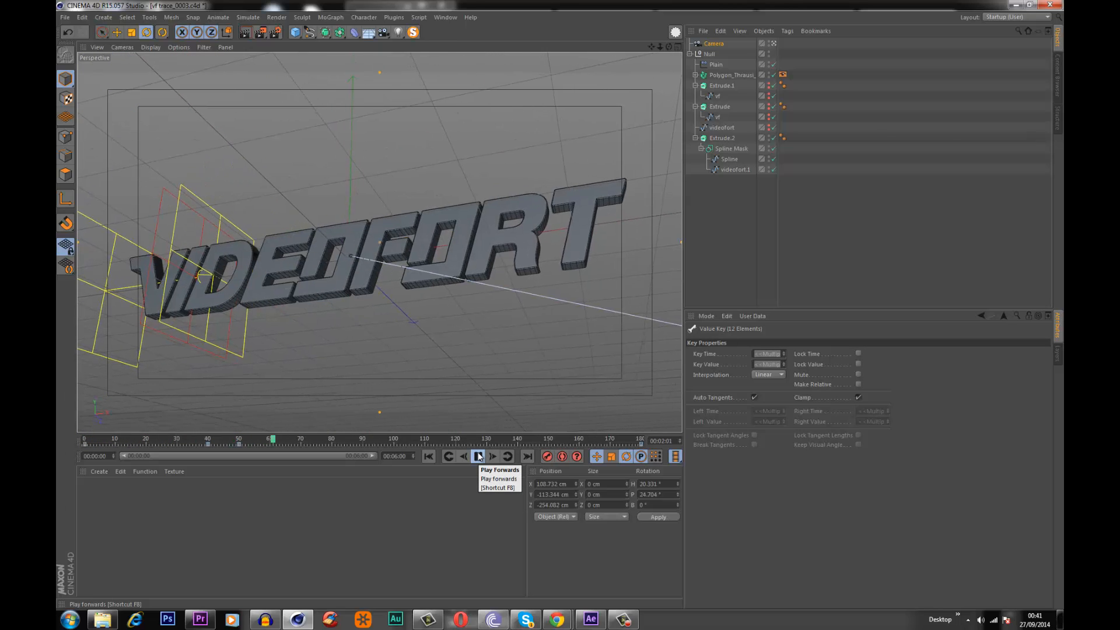
left_click(477, 455)
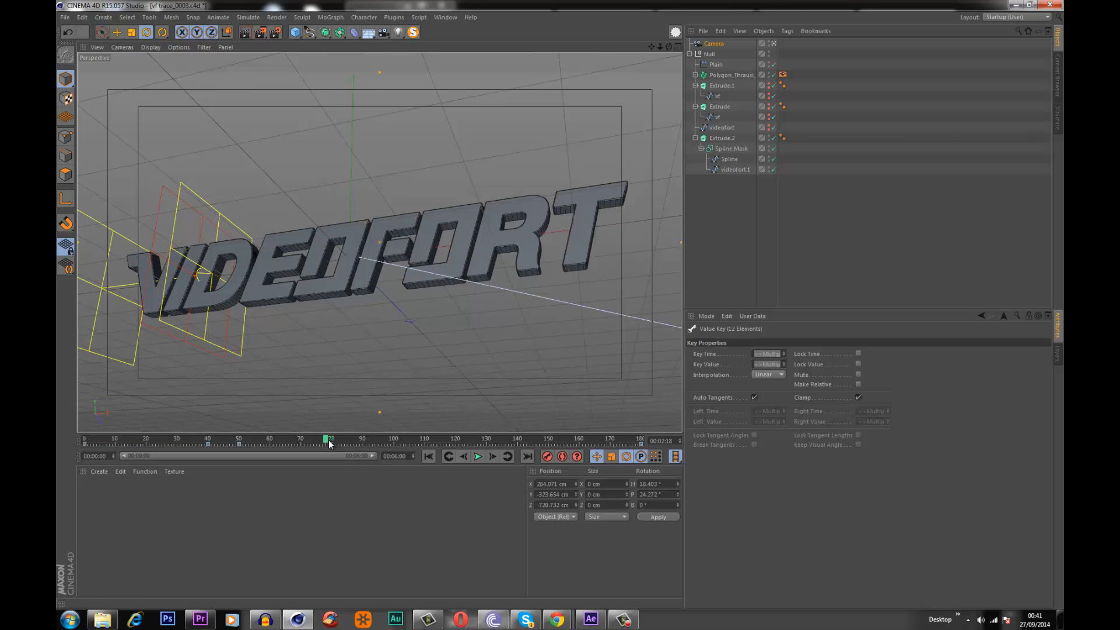
left_click_drag(330, 443, 569, 442)
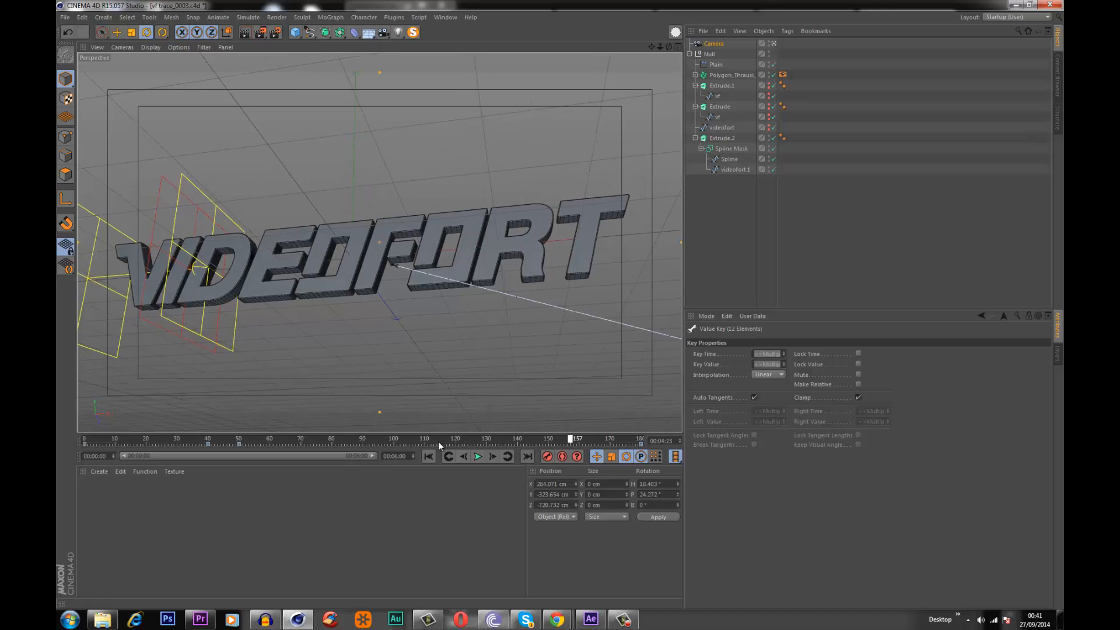
left_click_drag(439, 442, 56, 443)
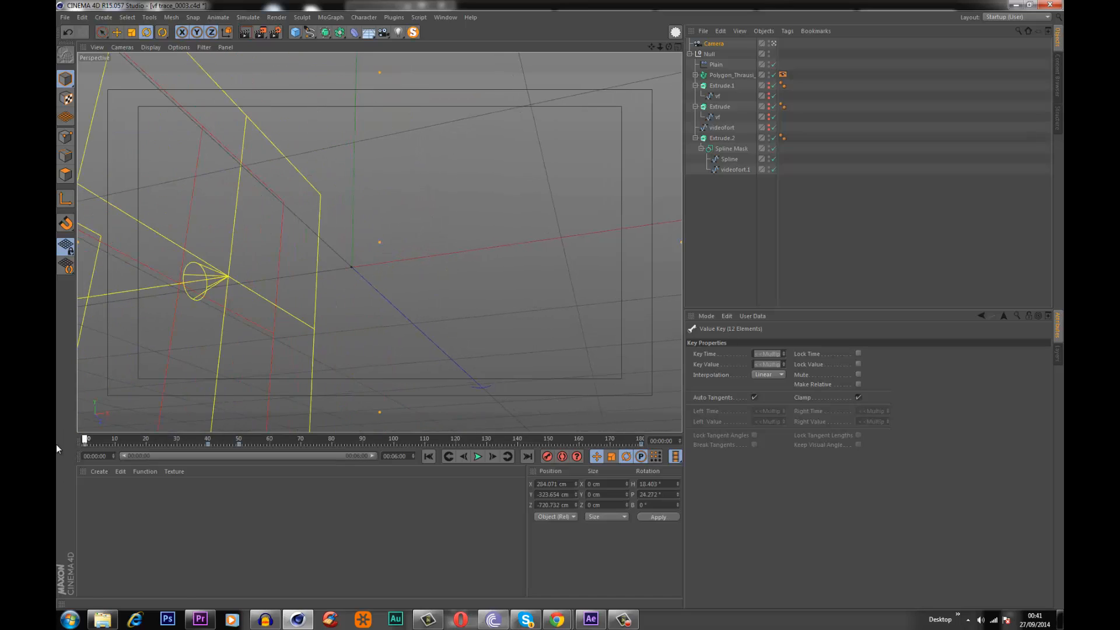
left_click(478, 456)
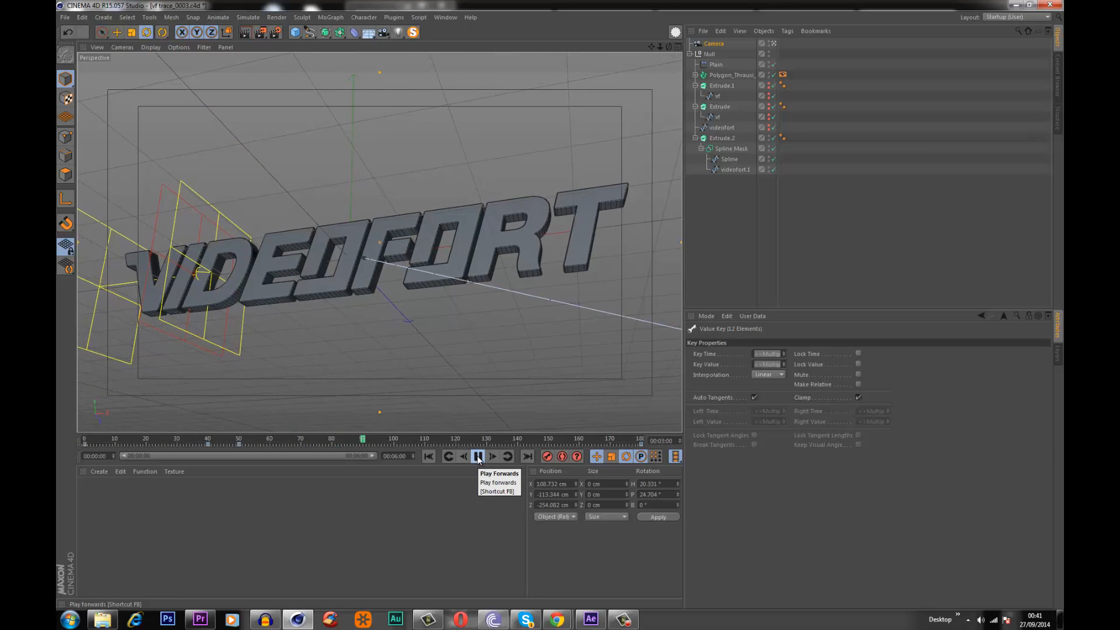
left_click(478, 458)
left_click(429, 458)
left_click(476, 459)
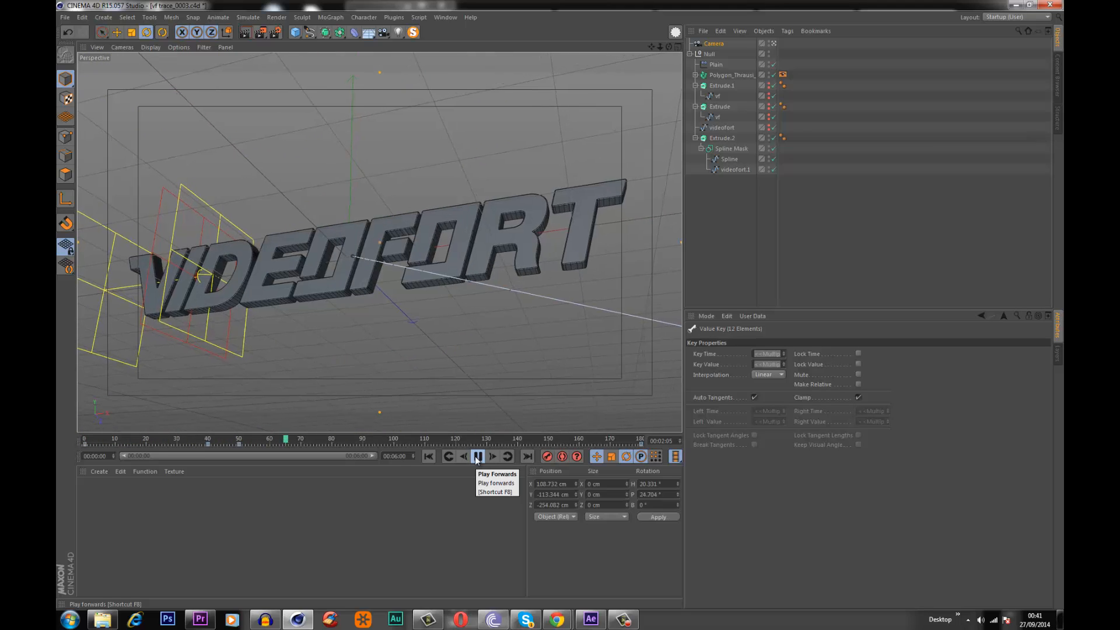
left_click(478, 457)
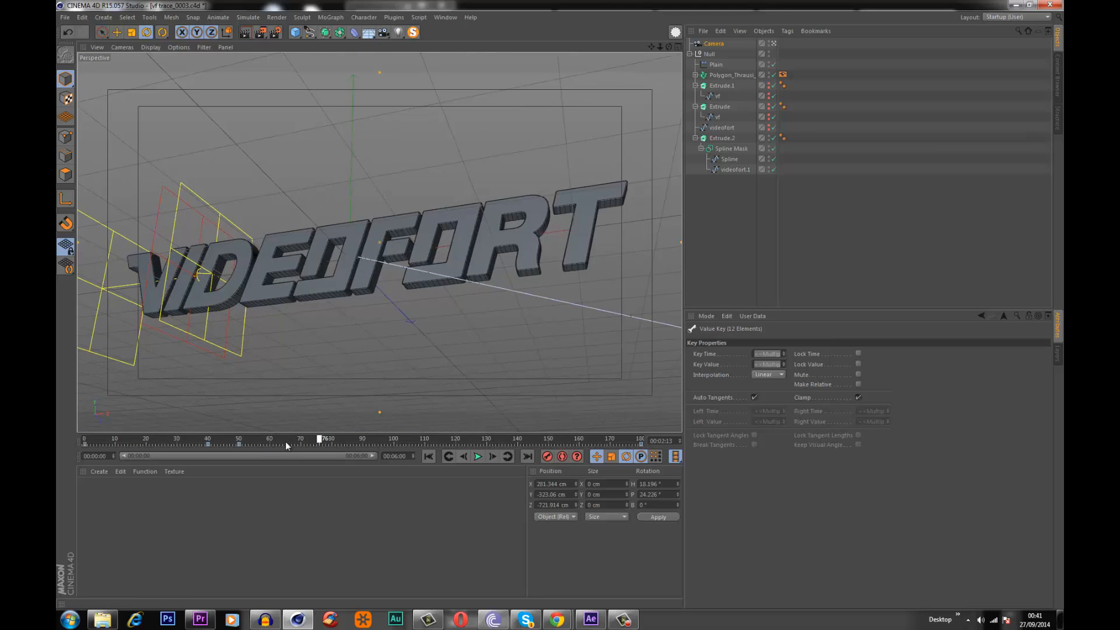
left_click_drag(286, 442, 670, 477)
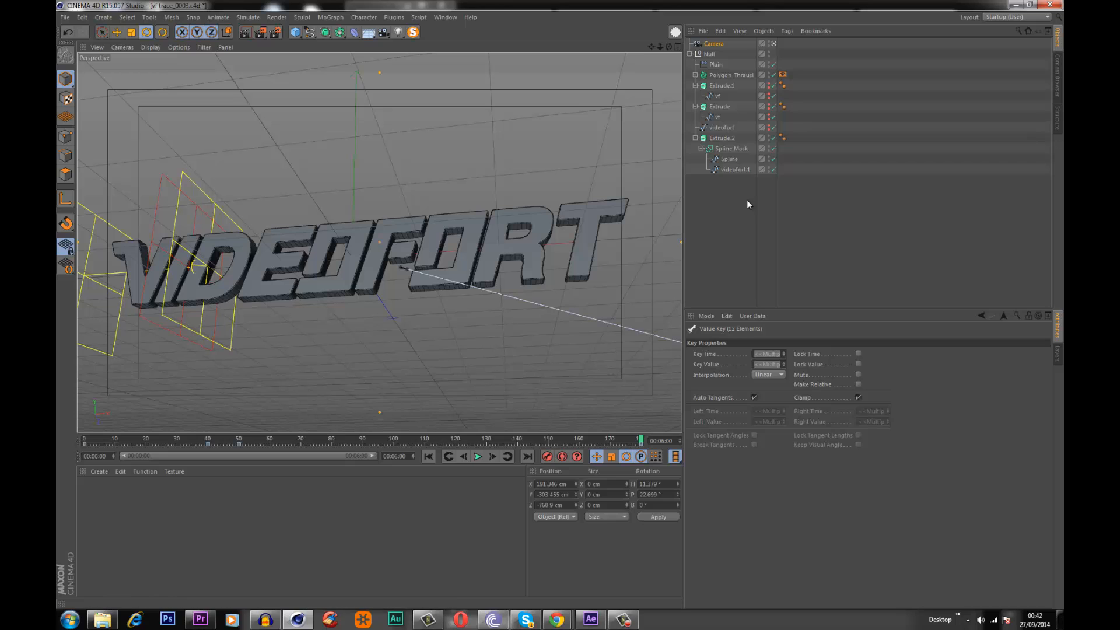
left_click(728, 225)
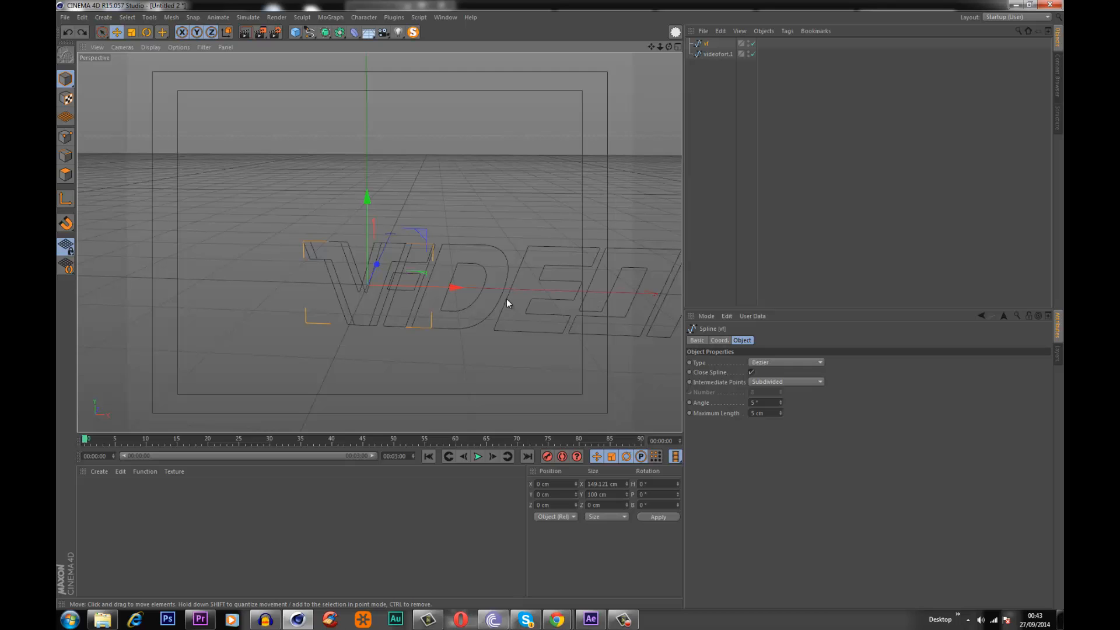
- Examine the vf and videofort.1 splines one at a time by isolating each with MagicSolo, and restore both in the scene
middle_click_drag(506, 299, 418, 285, "alt")
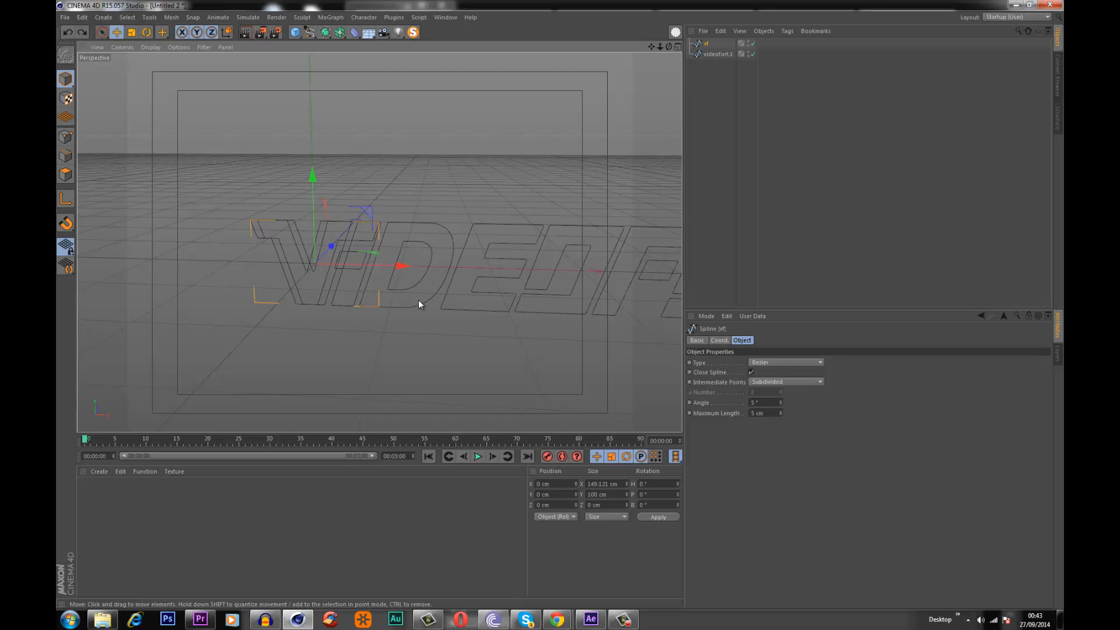
left_click_drag(367, 298, 536, 281, "alt")
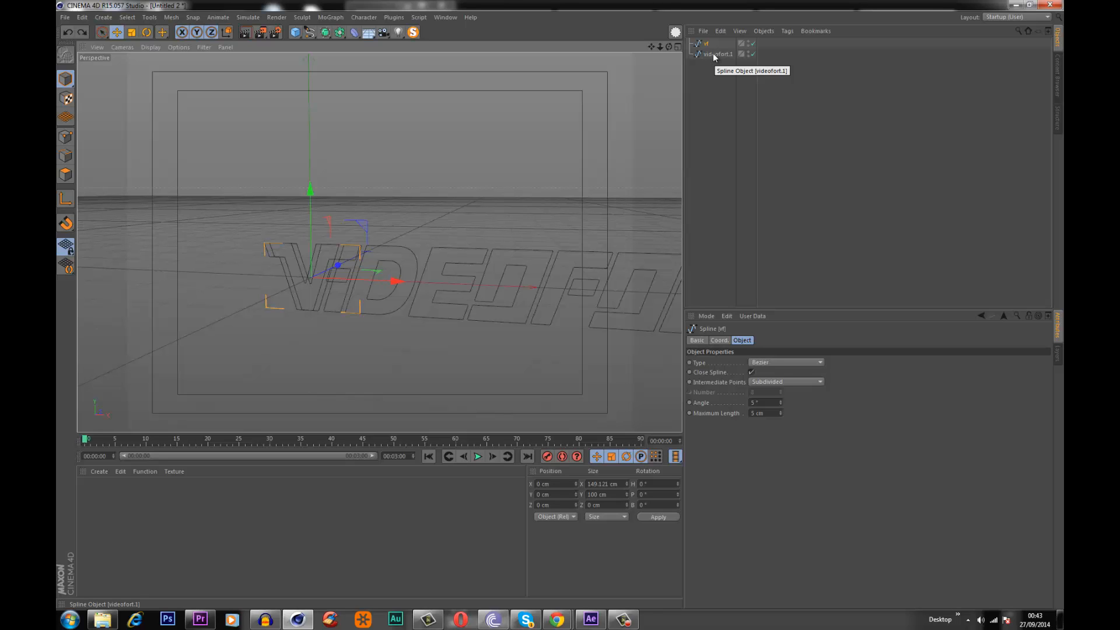
left_click(412, 33)
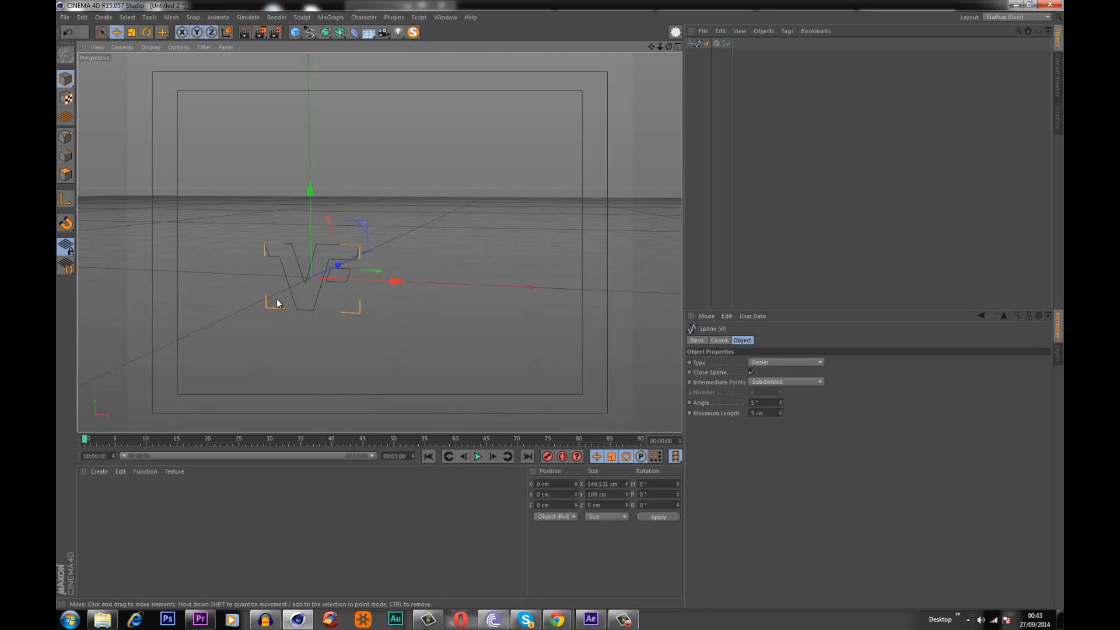
left_click(413, 33)
left_click(718, 54)
left_click(414, 34)
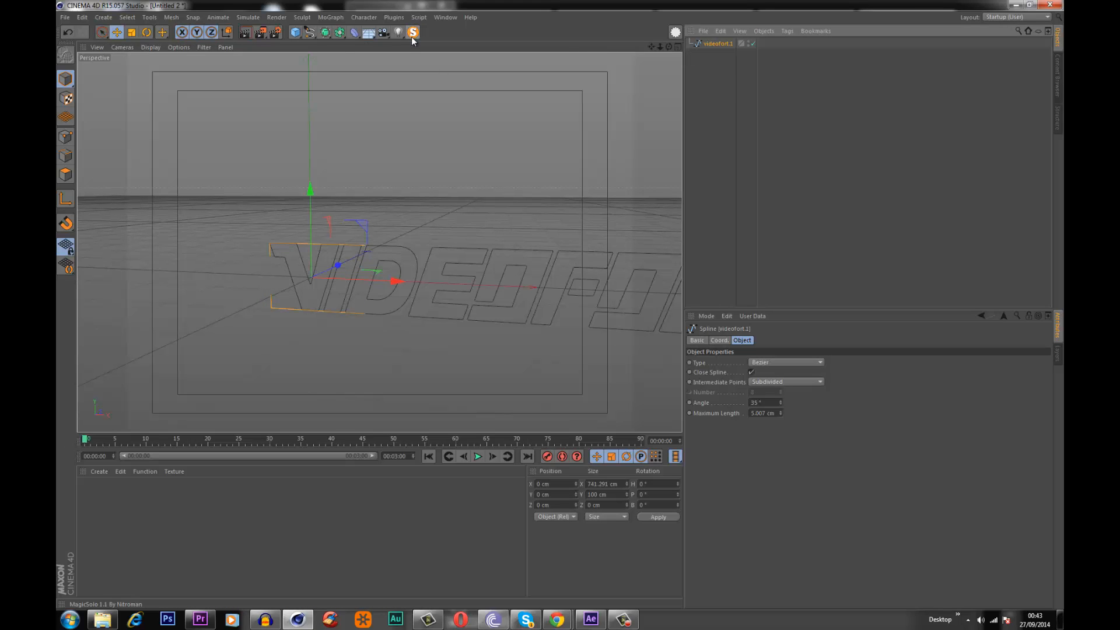
scroll(474, 299, "down", 2)
middle_click_drag(473, 299, 347, 272, "alt")
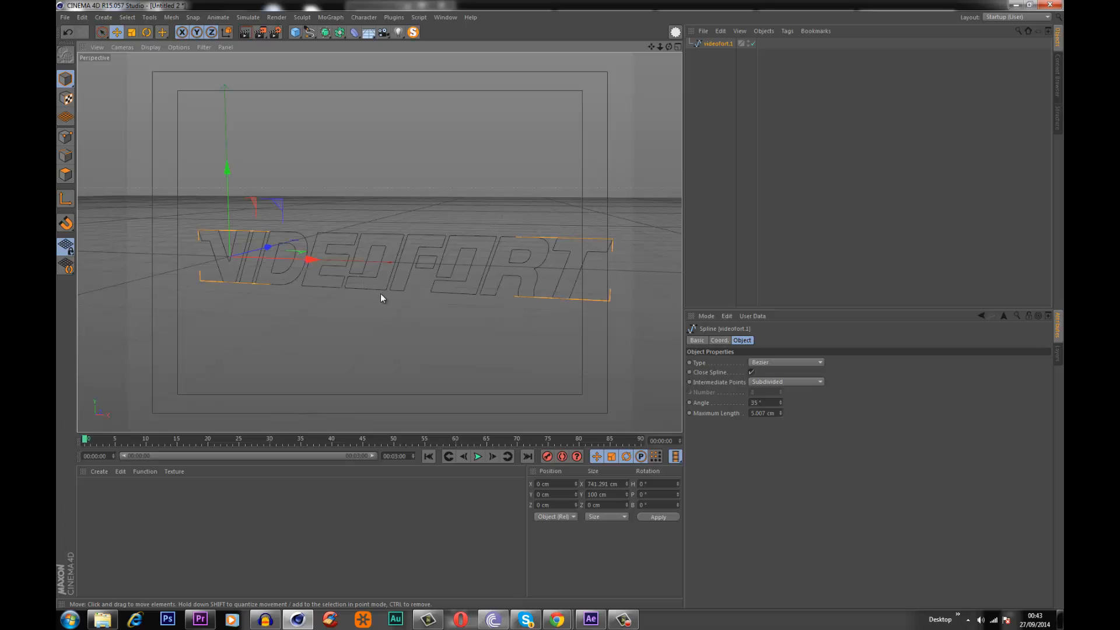
left_click(413, 33)
scroll(315, 255, "up", 5)
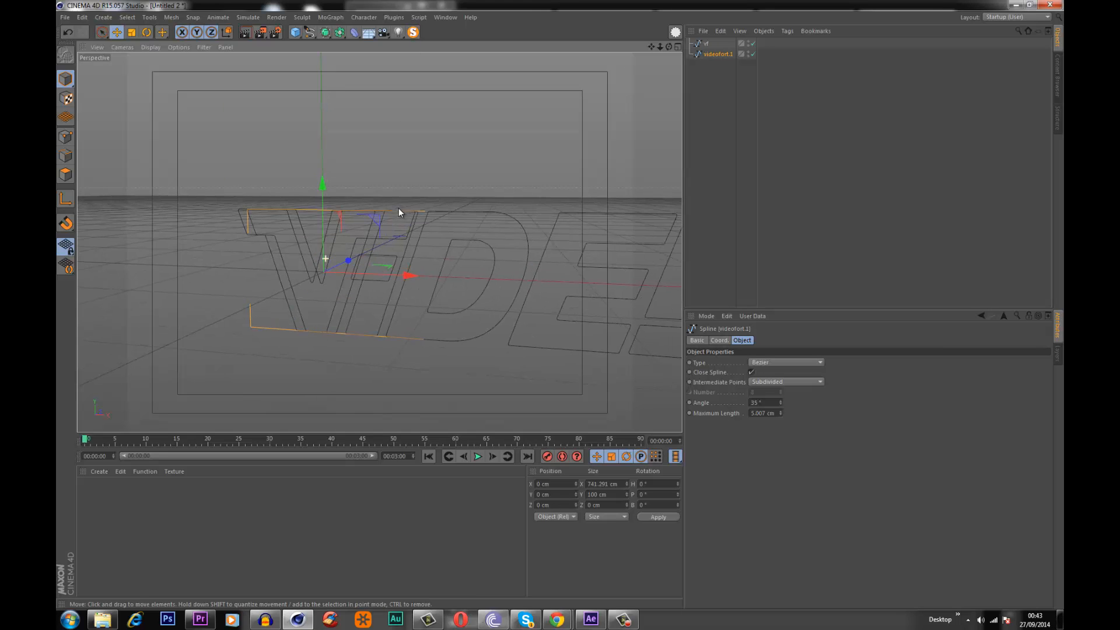
- Extrude the vf spline by adding an Extrude object as its parent
left_click(705, 43)
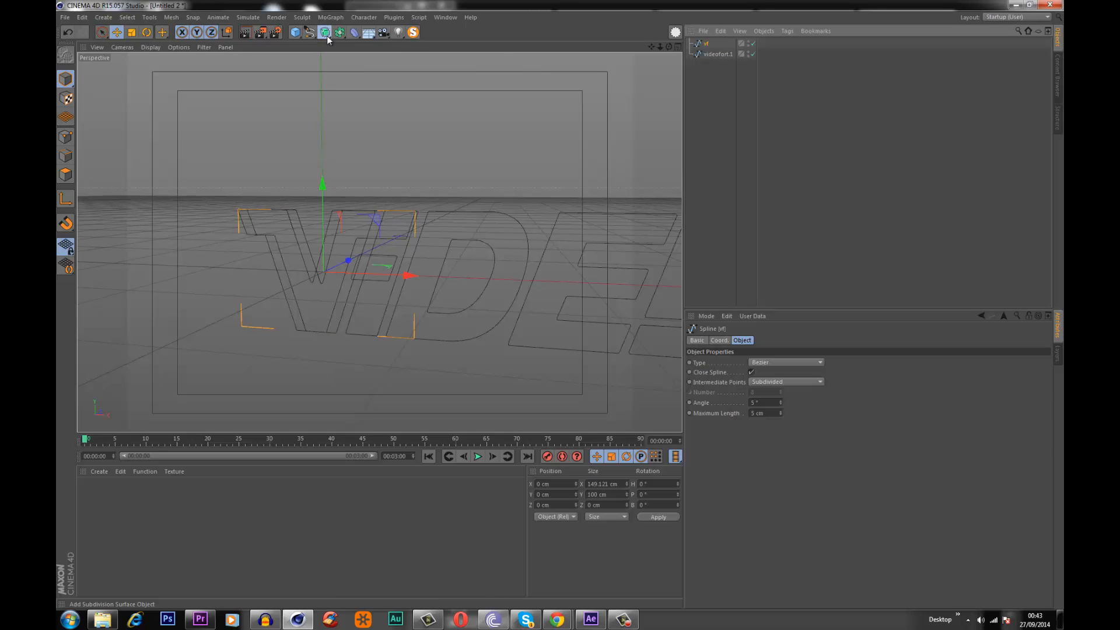
left_click_drag(326, 34, 428, 54)
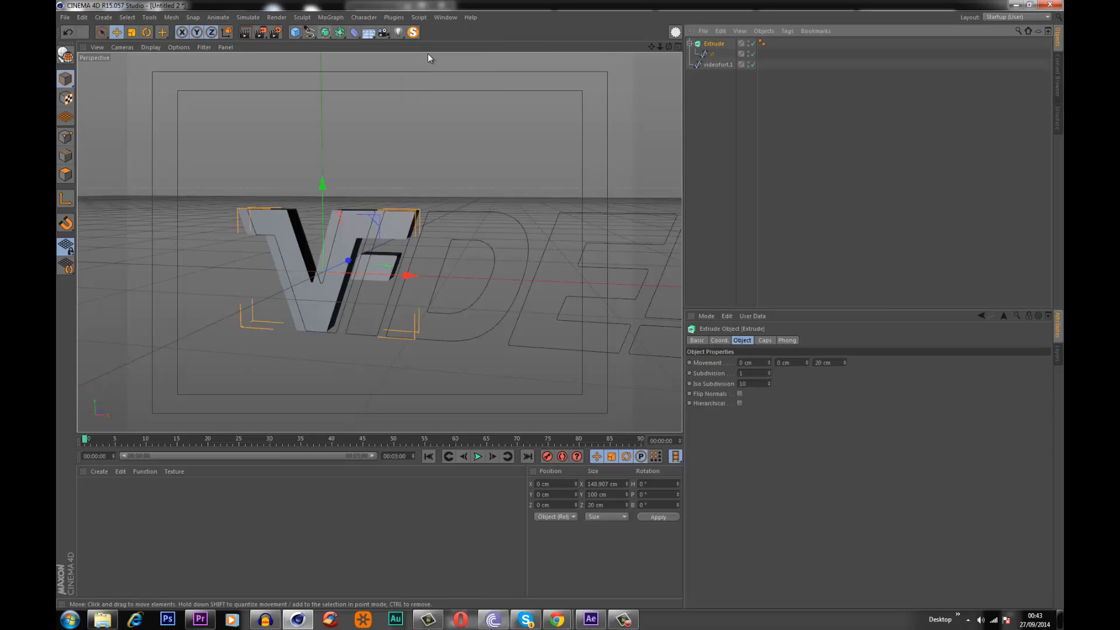
- Switch the toolbar icon size to Large Icons
right_click(304, 30)
mouse_move(330, 69)
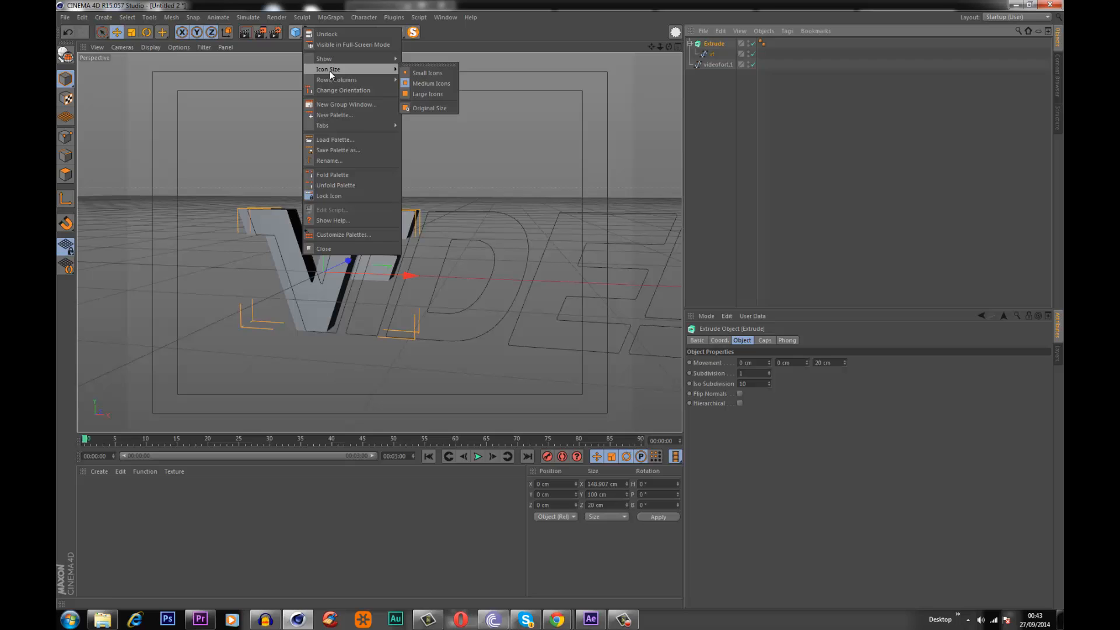
left_click(422, 92)
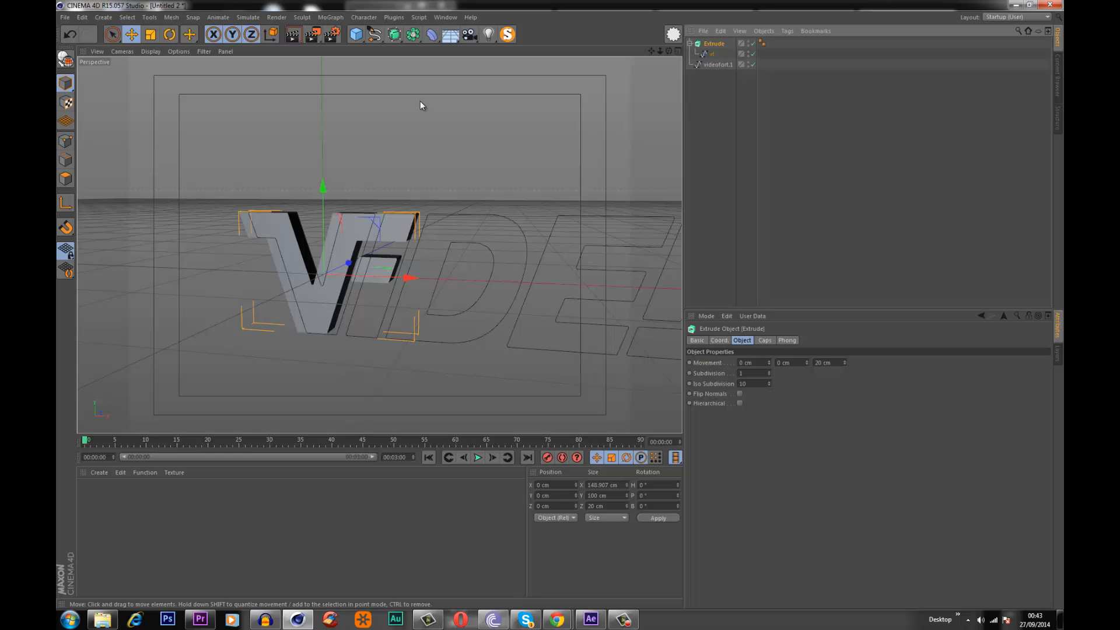
- Isolate the extruded VF logo with MagicSolo so the videofort.1 spline is removed from the scene
left_click_drag(415, 283, 403, 223, "alt")
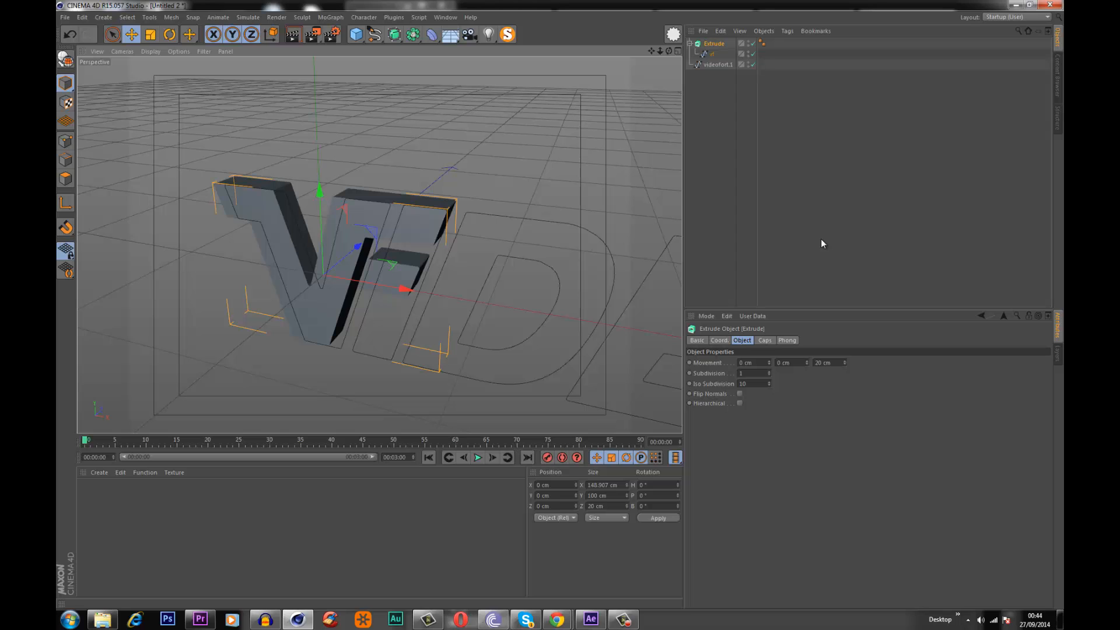
left_click(507, 35)
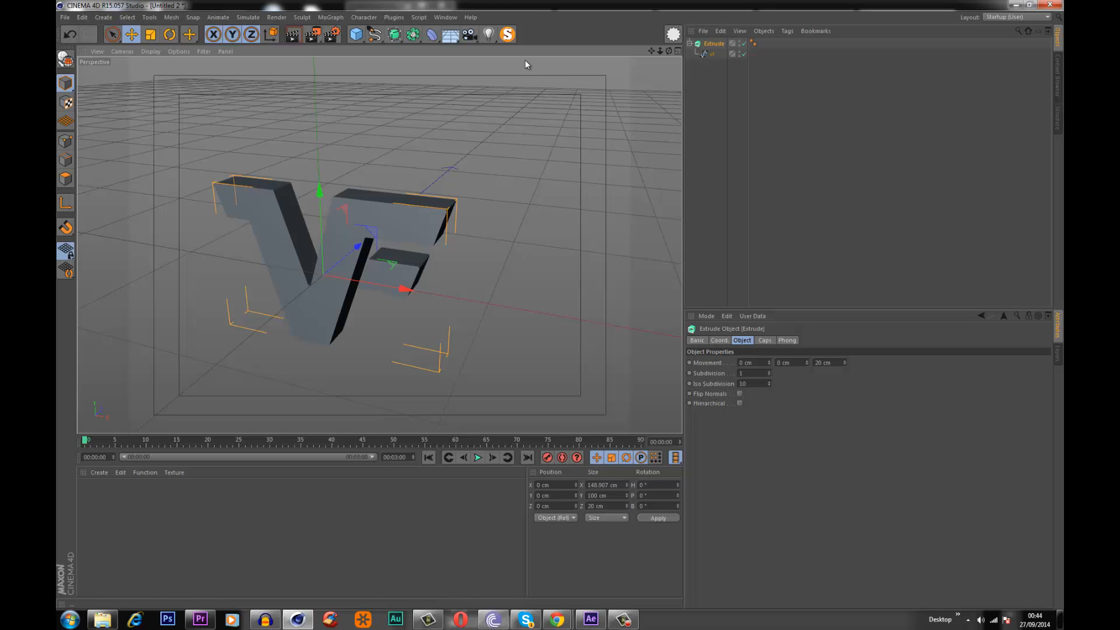
left_click_drag(302, 301, 550, 192, "alt")
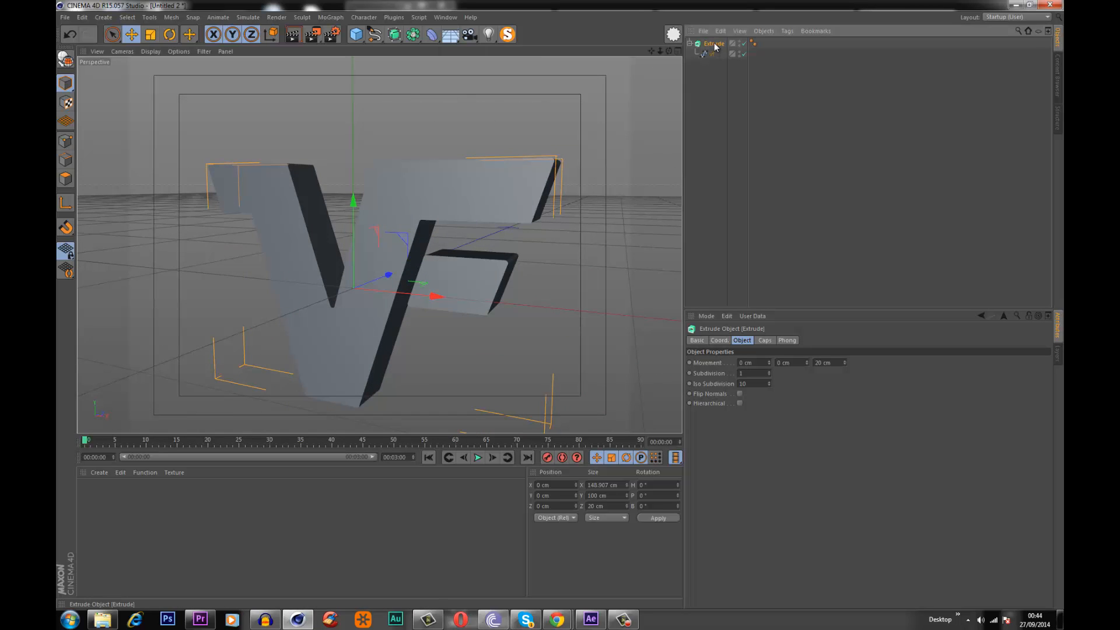
- Set both the start and end caps of the VF Extrude to Fillet Cap
left_click(765, 341)
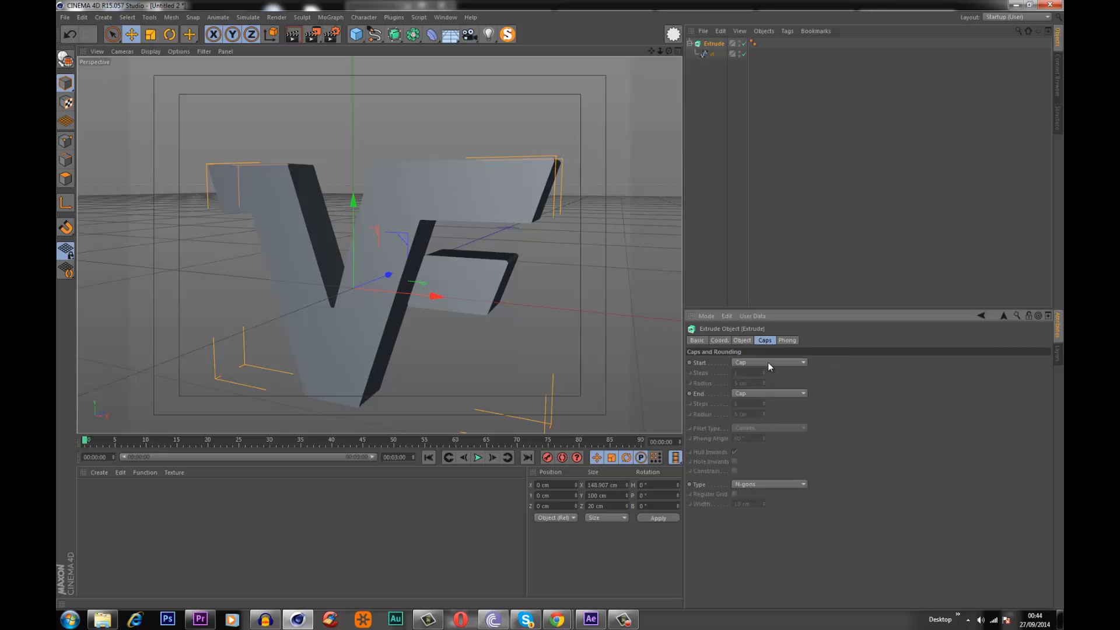
left_click(768, 362)
left_click(753, 404)
left_click(756, 391)
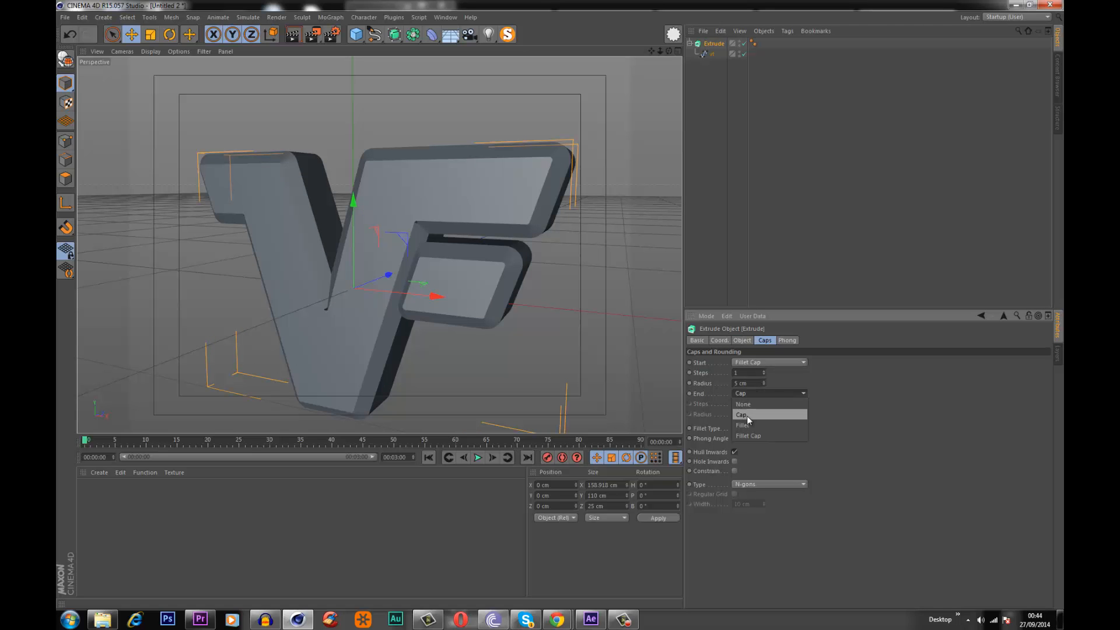
left_click(747, 436)
- Set the start and end fillets of the VF Extrude to a 1 cm radius with 4 steps
left_click_drag(574, 312, 525, 263, "alt")
left_click_drag(749, 384, 735, 409)
type("11")
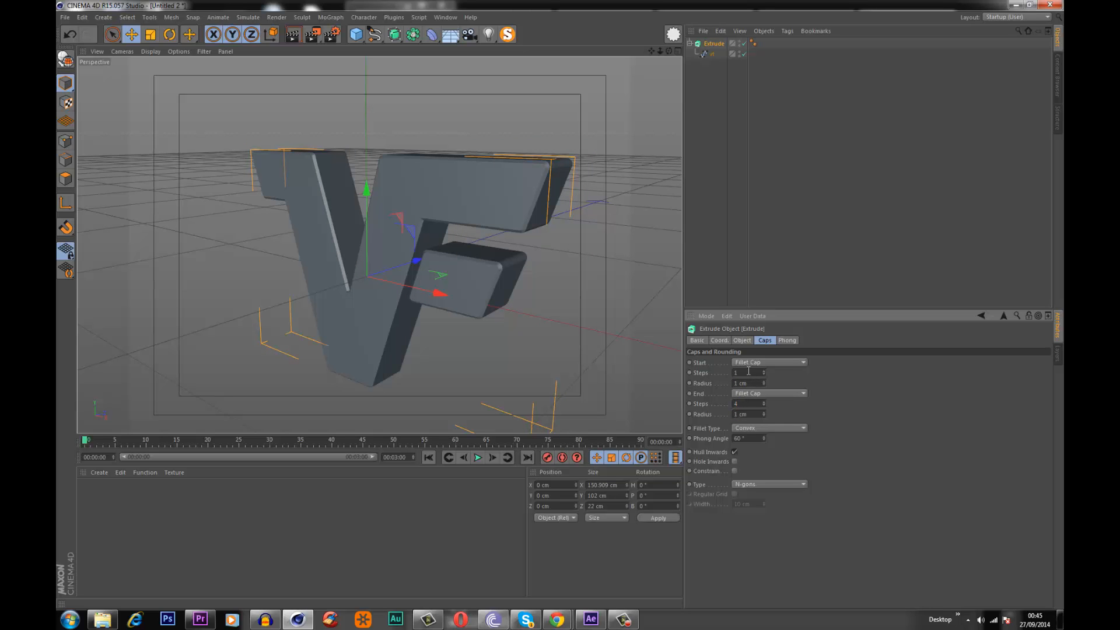
type("4")
key("Return")
left_click_drag(392, 225, 362, 197, "alt")
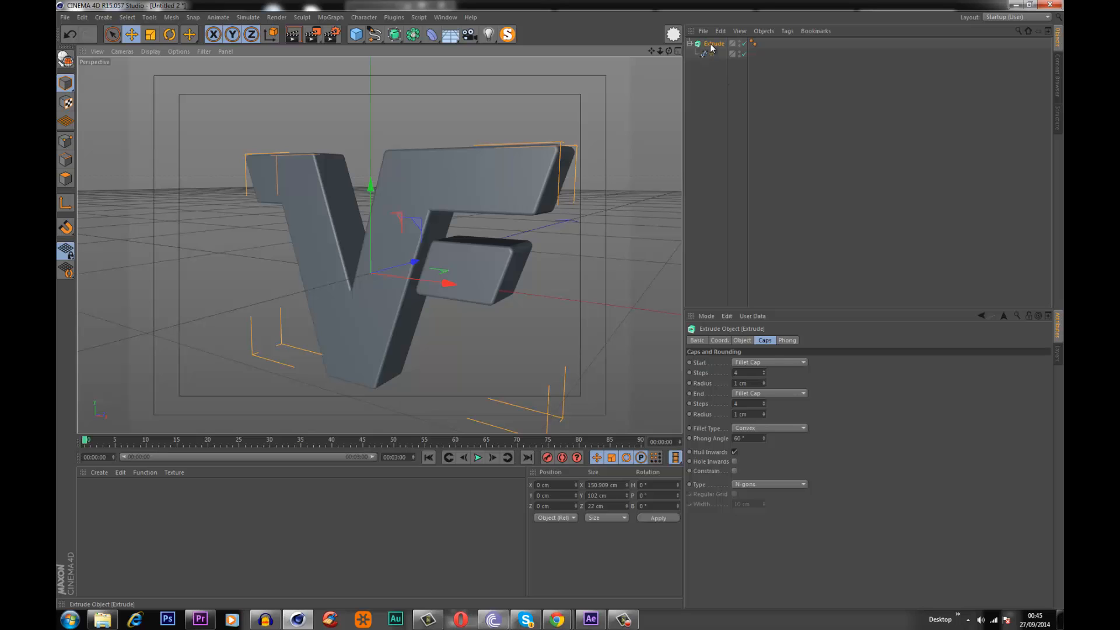
- Duplicate the VF Extrude with its spline and hide the copy in both the editor and the renderer
left_click_drag(713, 44, 707, 91, "ctrl")
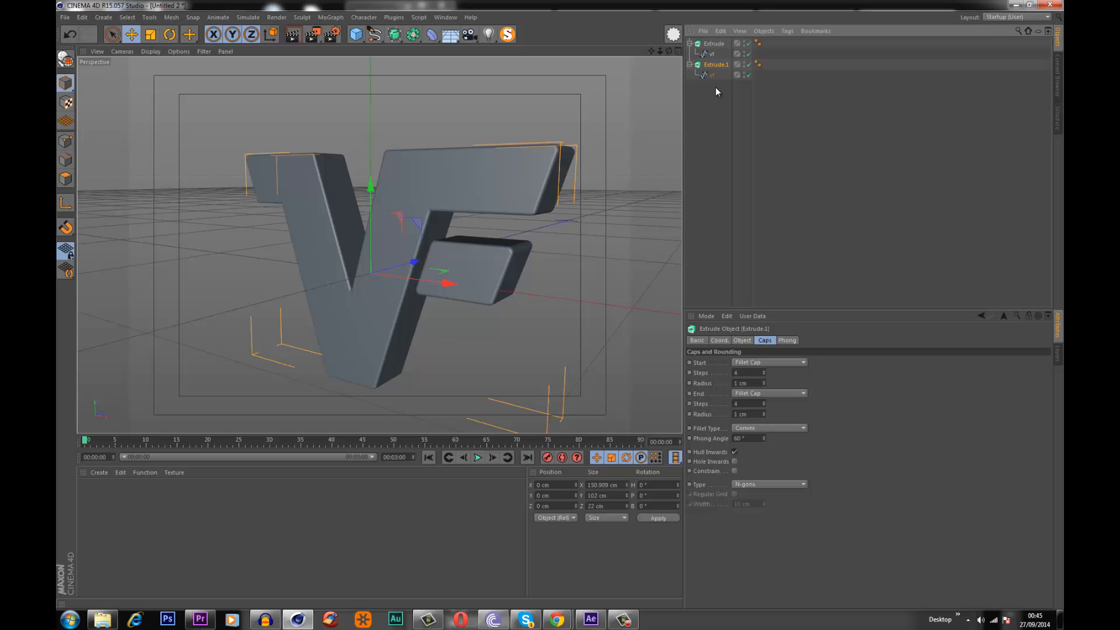
left_click(711, 75)
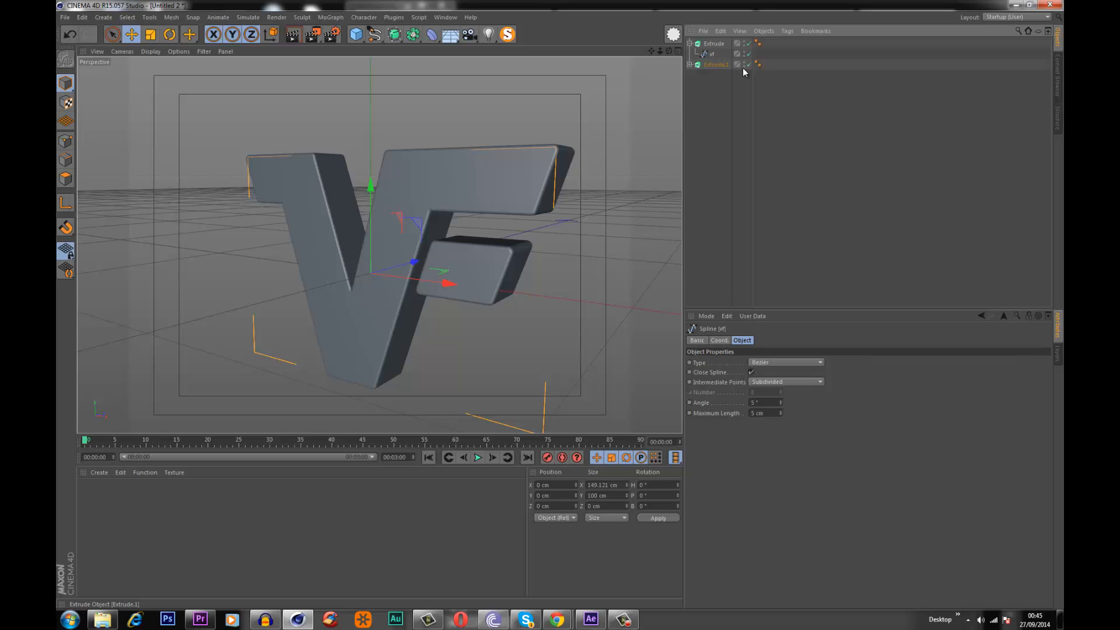
double_click(744, 66, "alt")
left_click(690, 65)
left_click(726, 104)
left_click(713, 65)
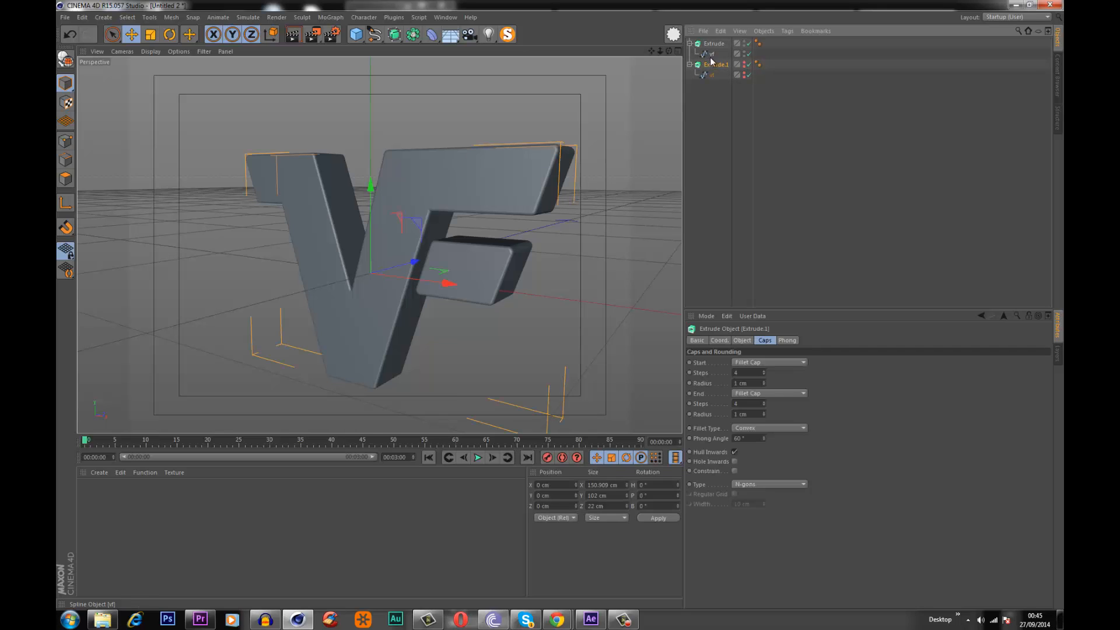
- Select the original VF Extrude and collapse the hidden copy's hierarchy in the object list
left_click(708, 44)
left_click(690, 64)
scroll(409, 221, "down", 2)
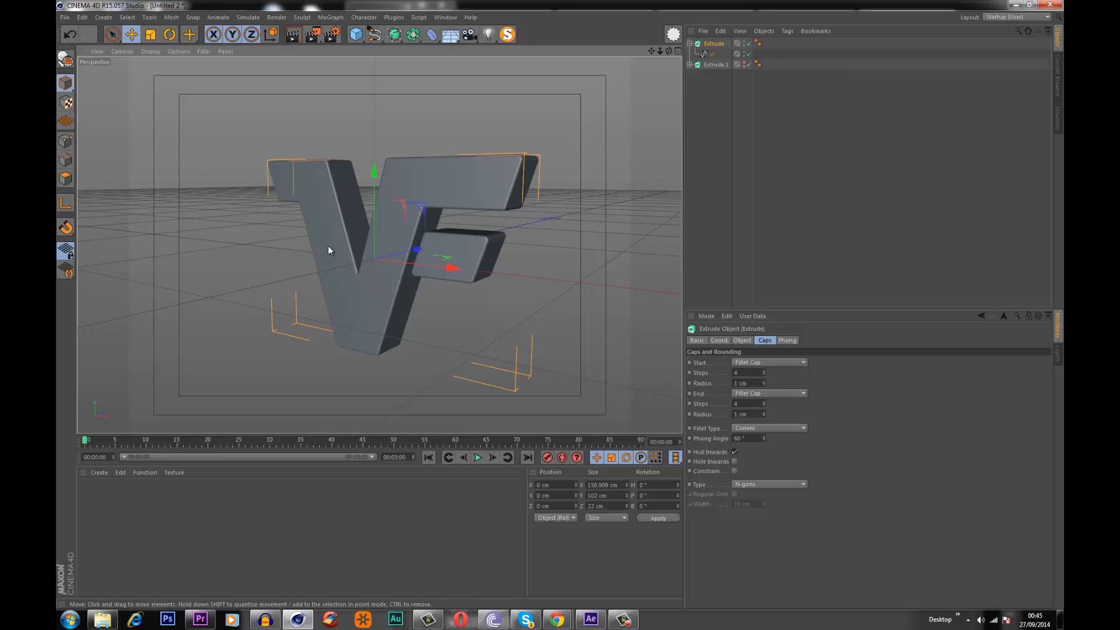
left_click_drag(361, 222, 406, 291, "alt")
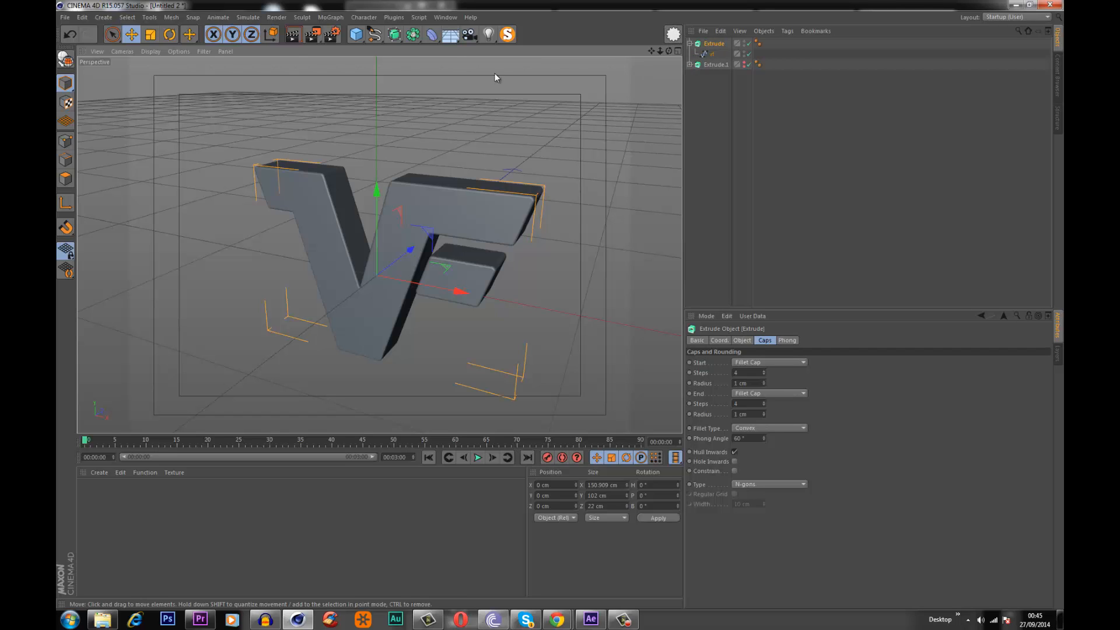
- Break the original VF Extrude into 10 Voronoi pieces with the Thrausi plugin and close its window
left_click(673, 34)
left_click_drag(839, 8, 594, 158)
middle_click_drag(394, 230, 348, 237, "alt")
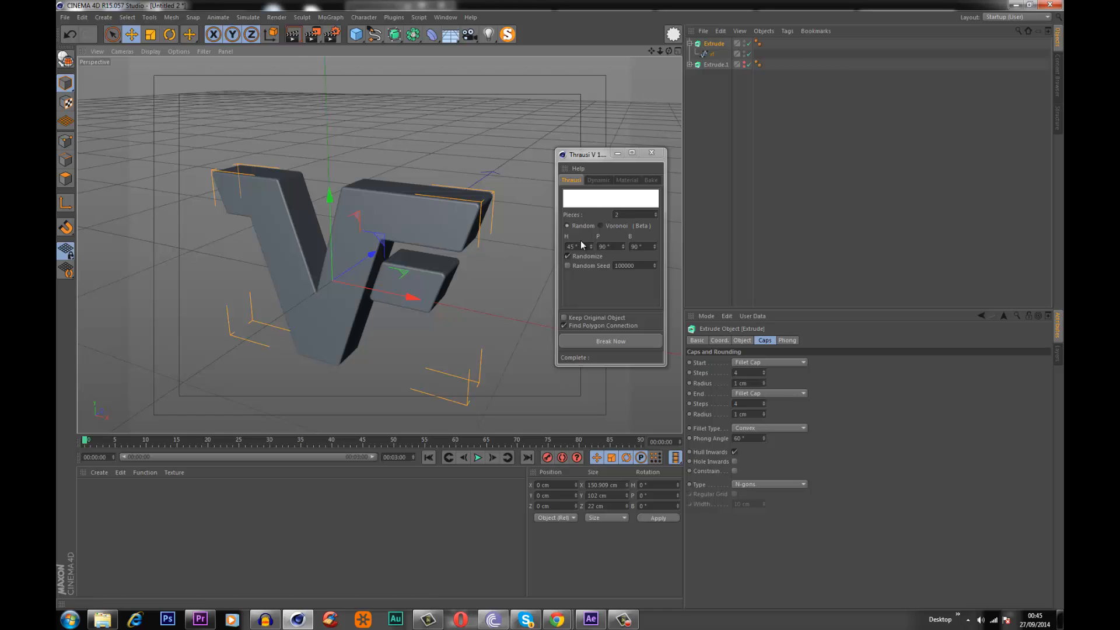
left_click(599, 226)
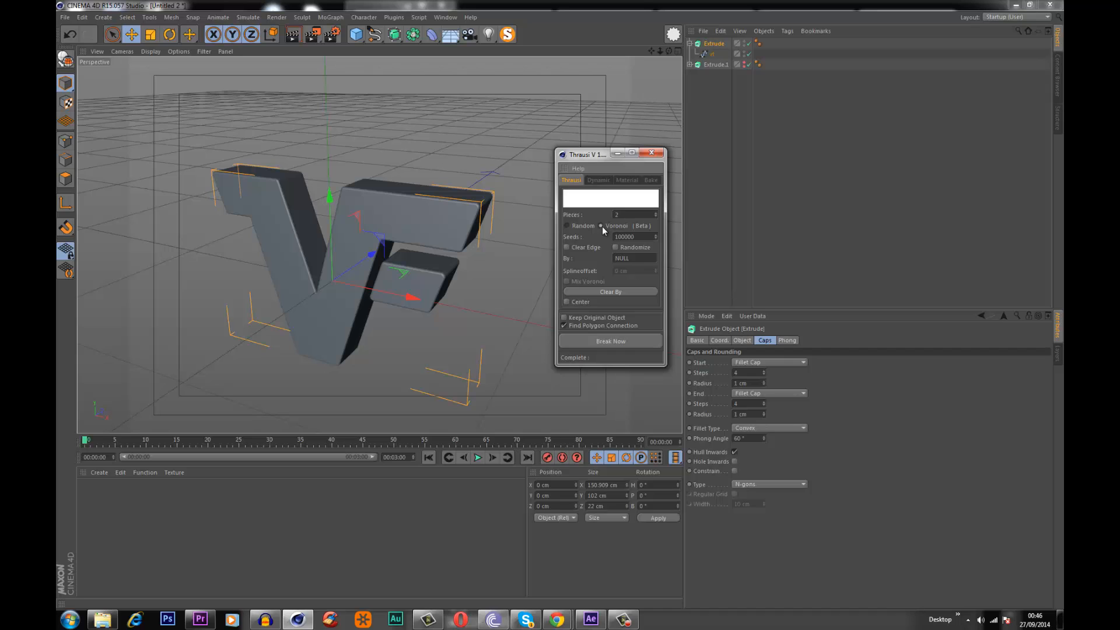
left_click(652, 216)
type("10")
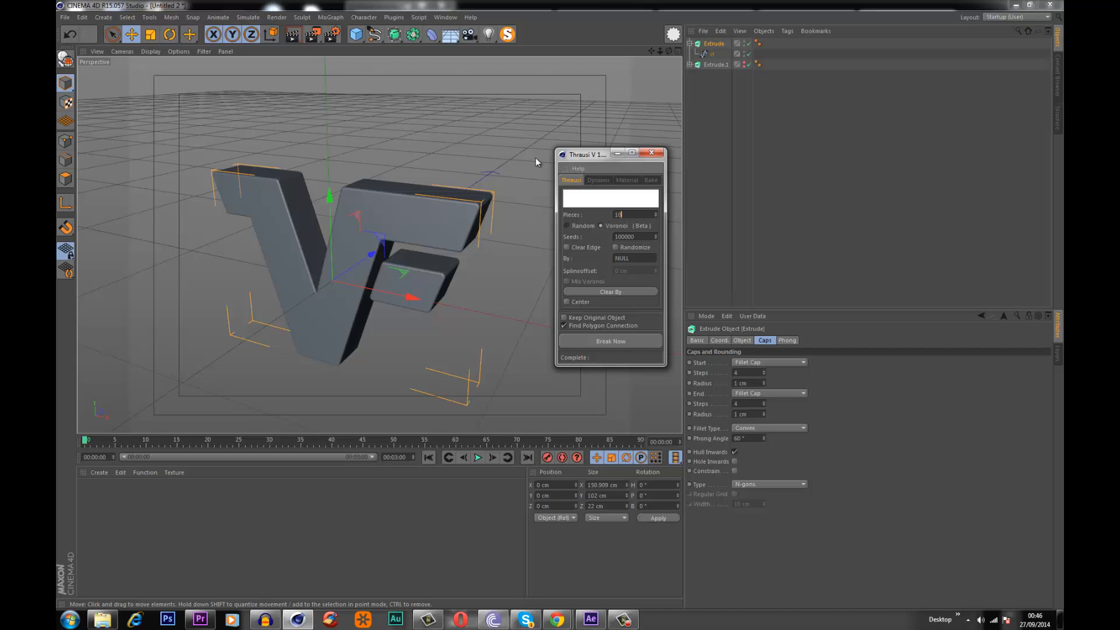
left_click(599, 341)
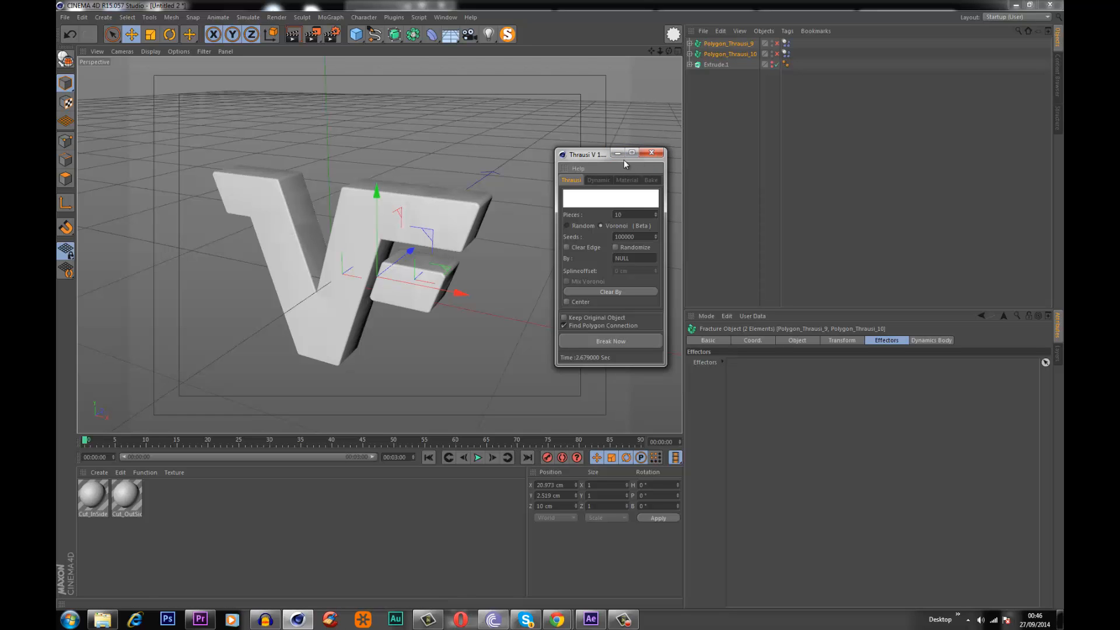
left_click(655, 156)
- Preview the fractured logo's animation from the start and delete the Dynamics Body tags from both Thrausi fracture objects
left_click(477, 457)
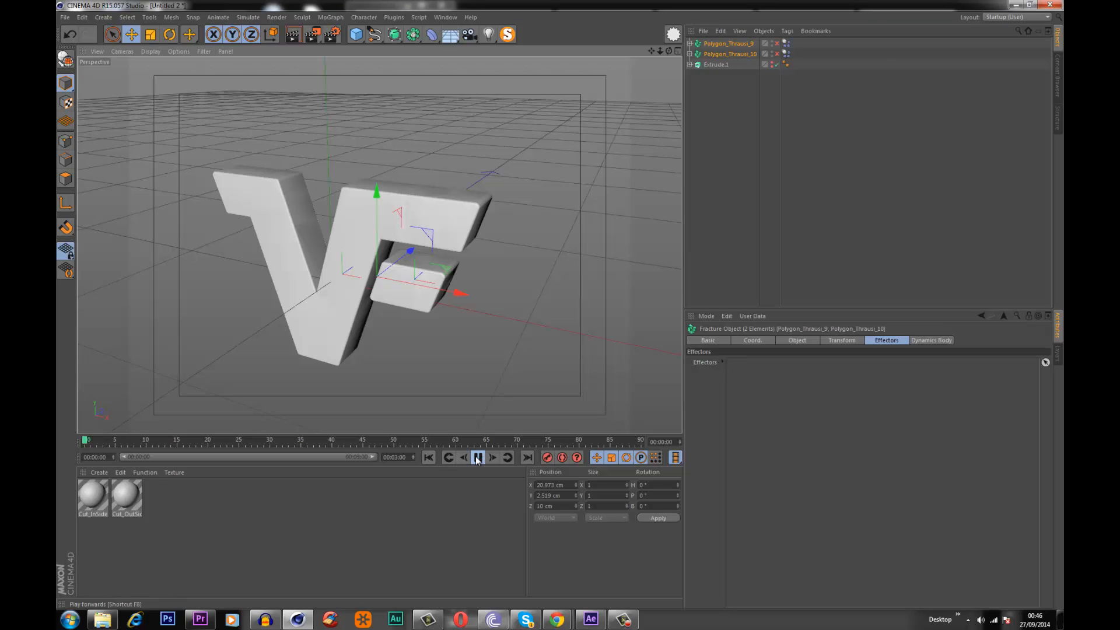
left_click(478, 457)
left_click(428, 457)
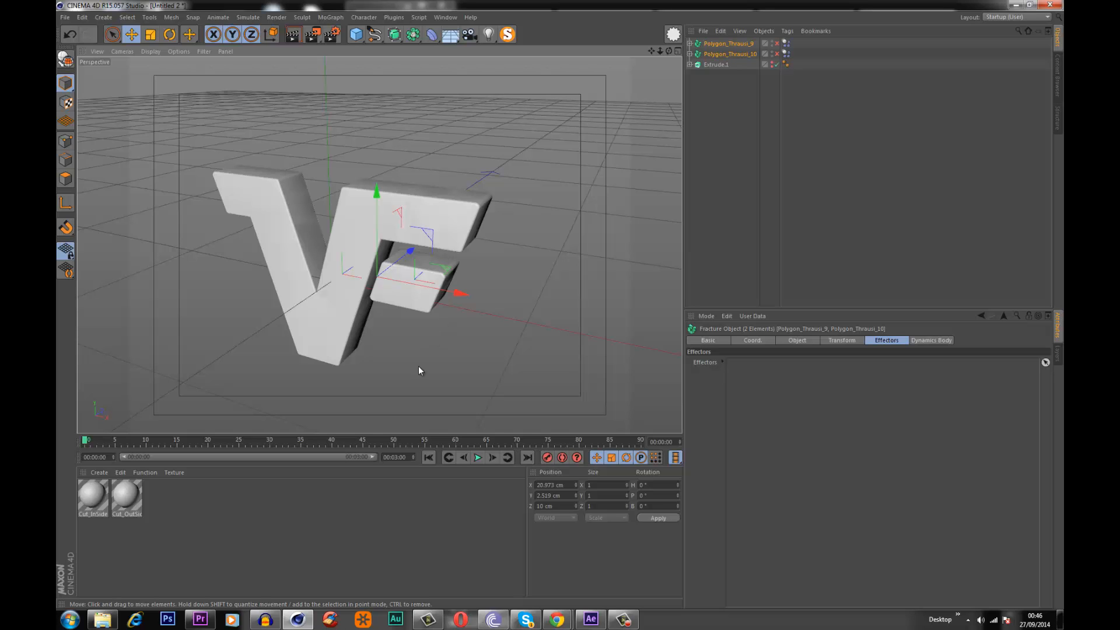
left_click_drag(397, 313, 405, 318, "alt")
left_click(807, 100)
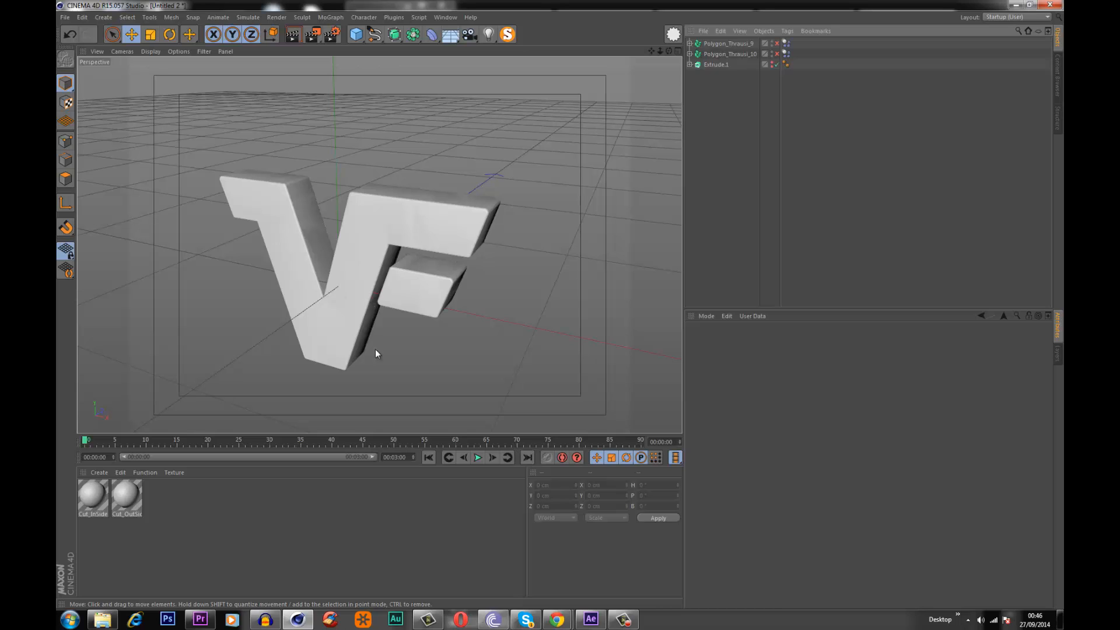
left_click_drag(800, 55, 783, 40)
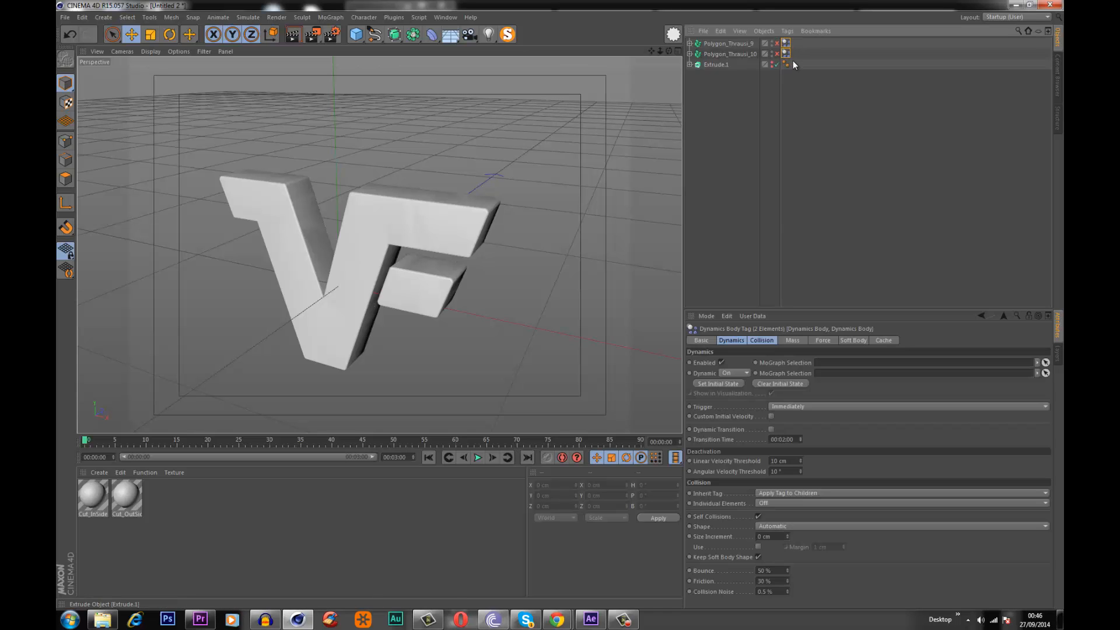
key("Delete")
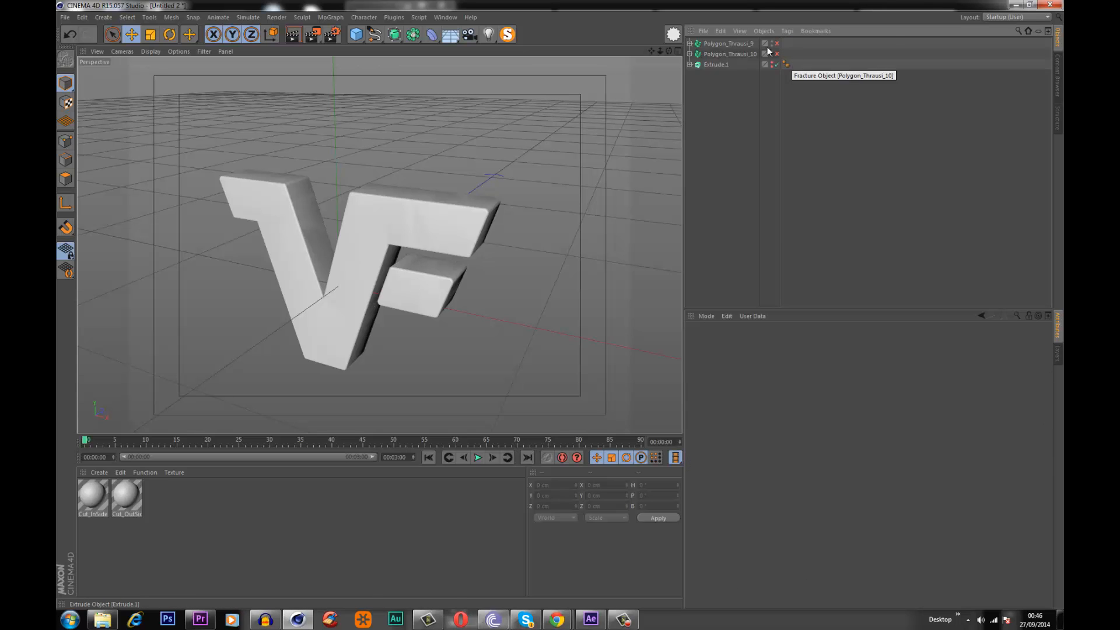
- Expand the piece hierarchies of both Thrausi fracture objects and play the animation briefly without the dynamics
left_click(689, 53)
left_click(689, 43)
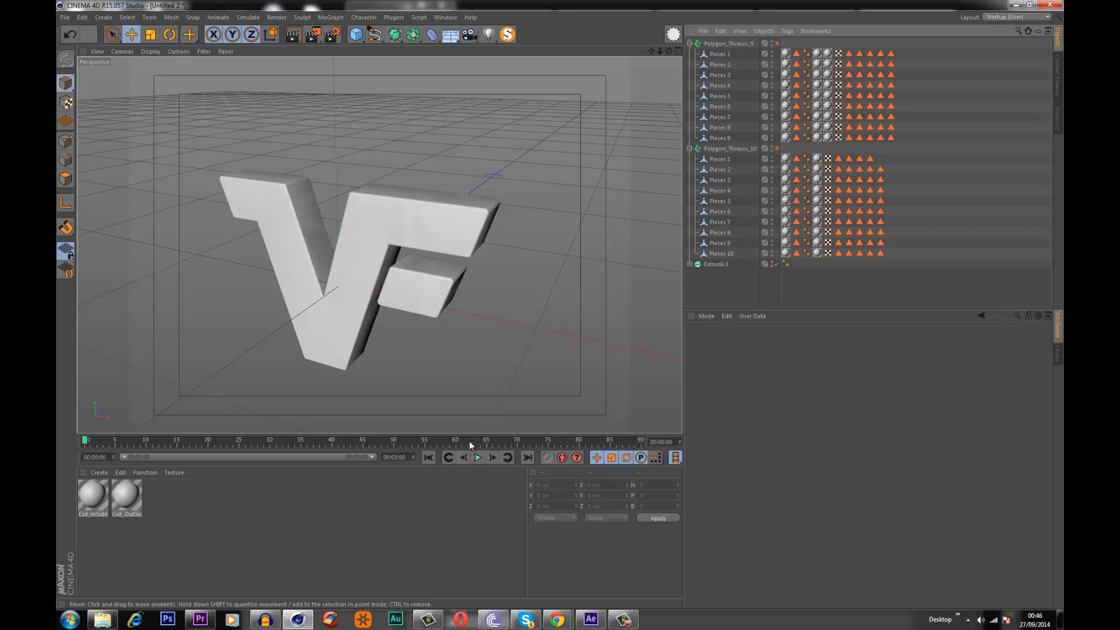
left_click(478, 458)
left_click(479, 459)
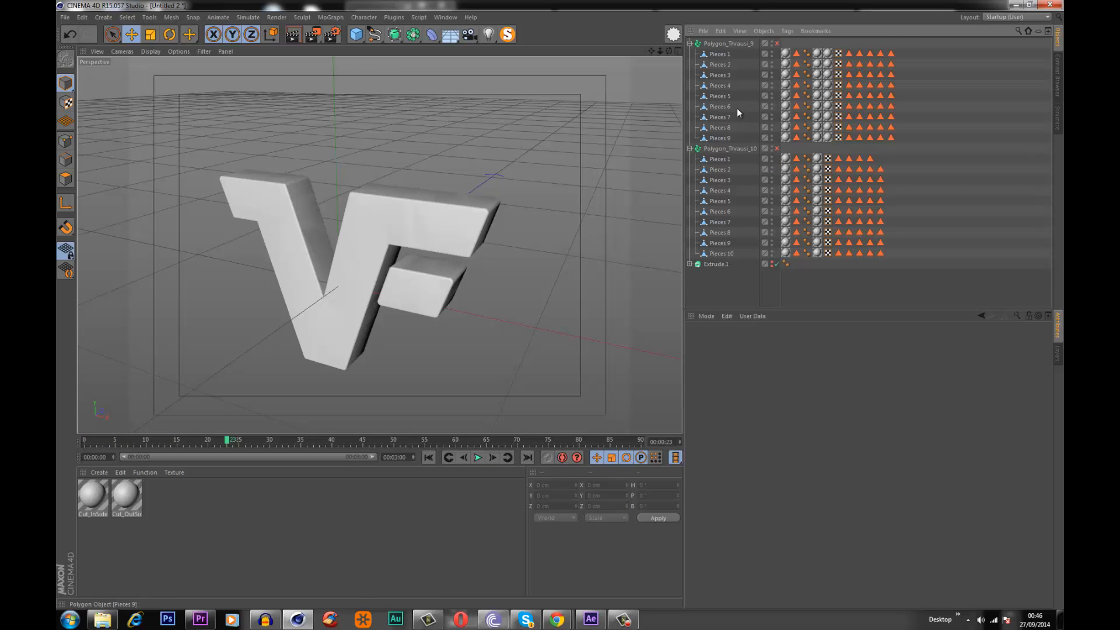
- Try shifting each fracture object along X to identify its part of the logo, undoing each move
left_click(726, 43)
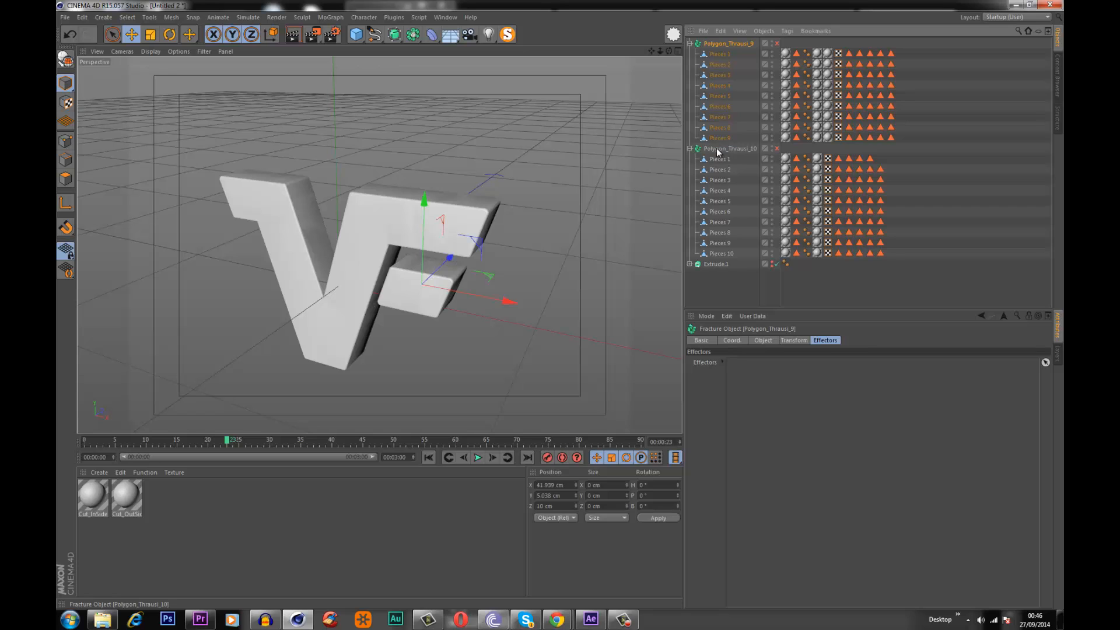
left_click(716, 148)
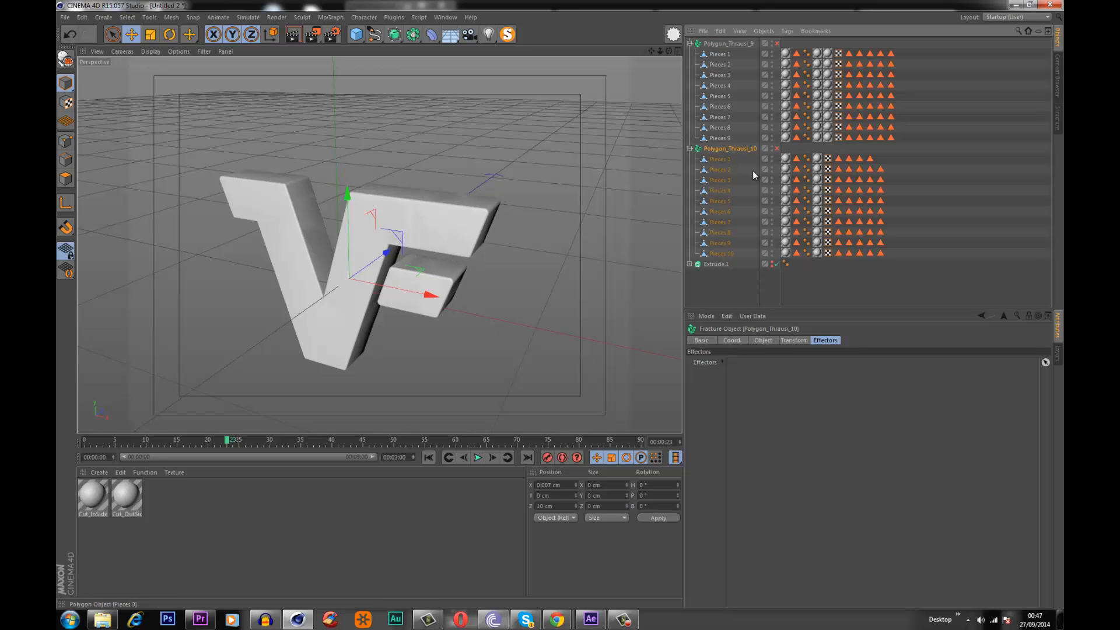
left_click_drag(410, 292, 389, 278)
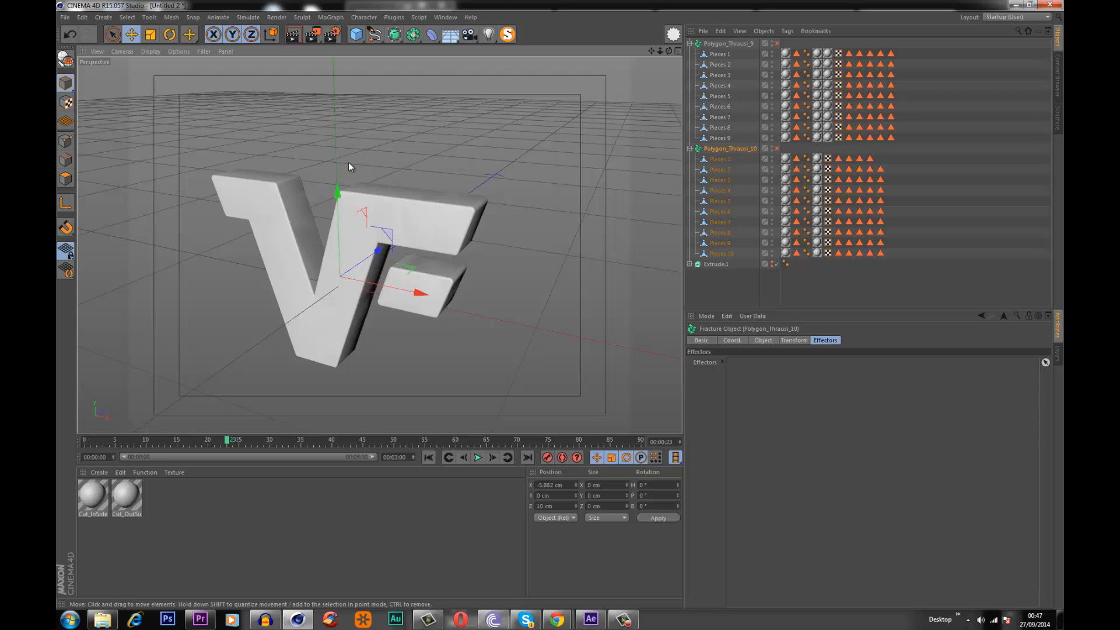
key("ctrl+z")
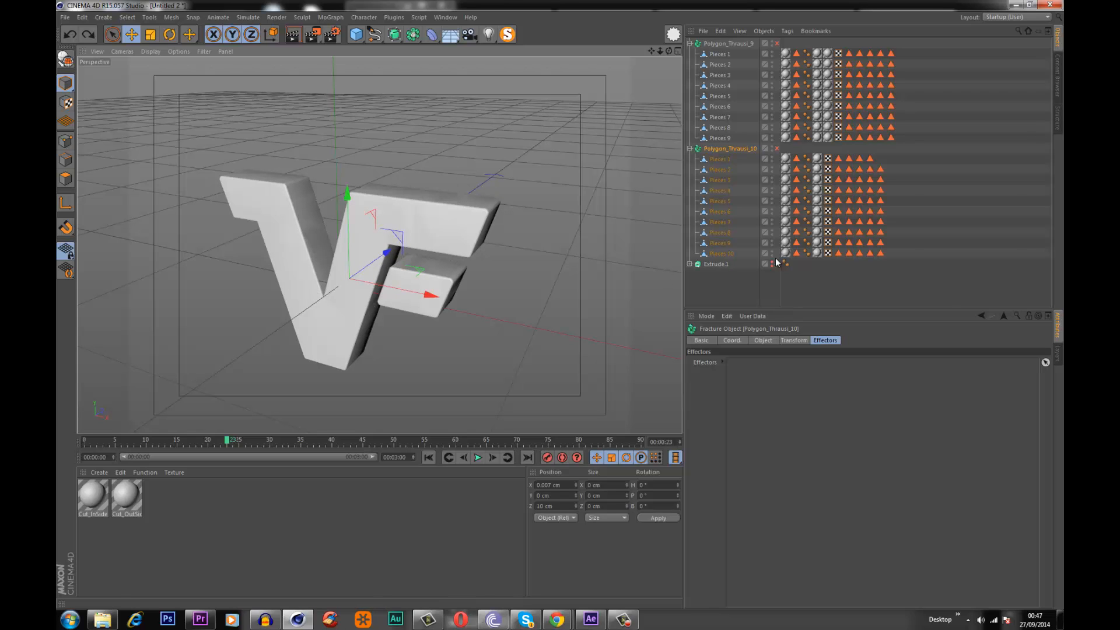
left_click(728, 44)
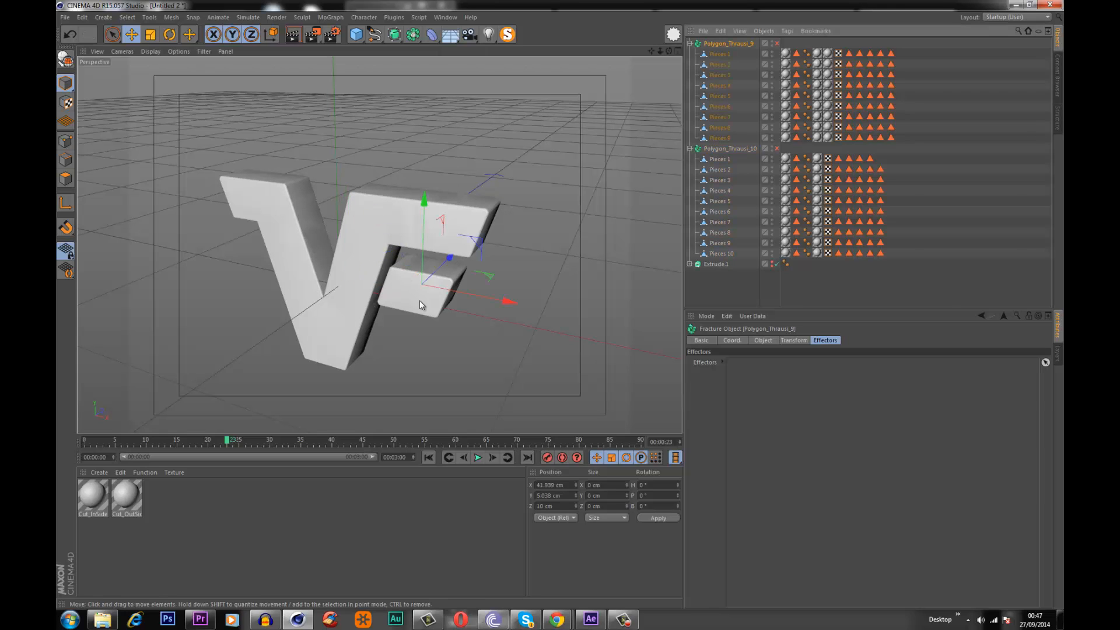
left_click_drag(470, 292, 516, 294)
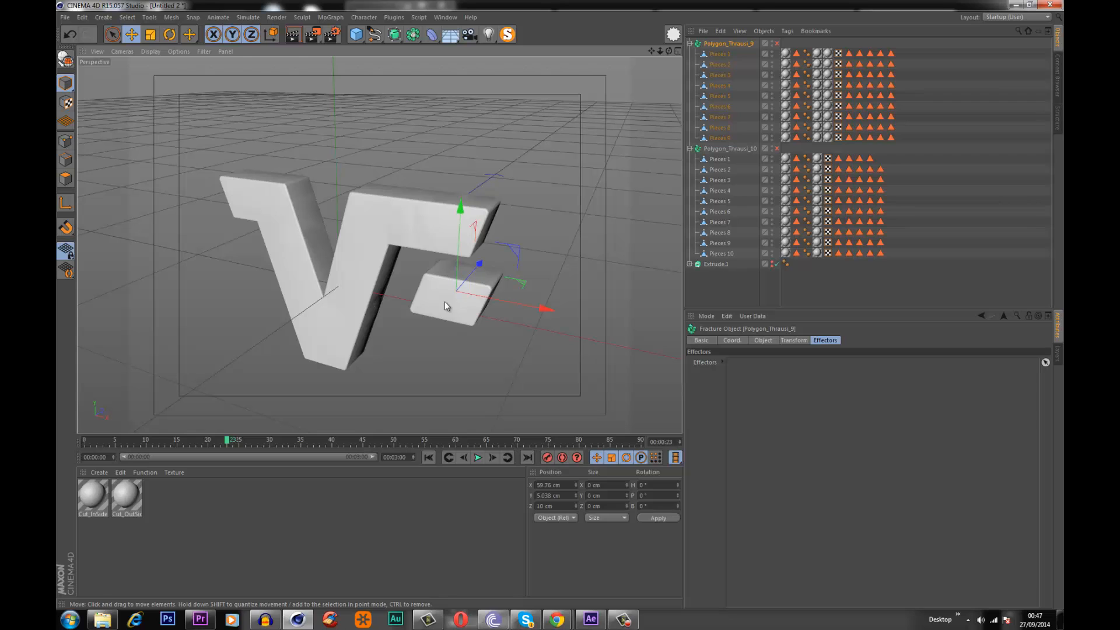
key("ctrl+z")
- Move all pieces of Polygon_Thrausi_9 into Polygon_Thrausi_10 and delete the emptied fracture object
left_click(723, 54)
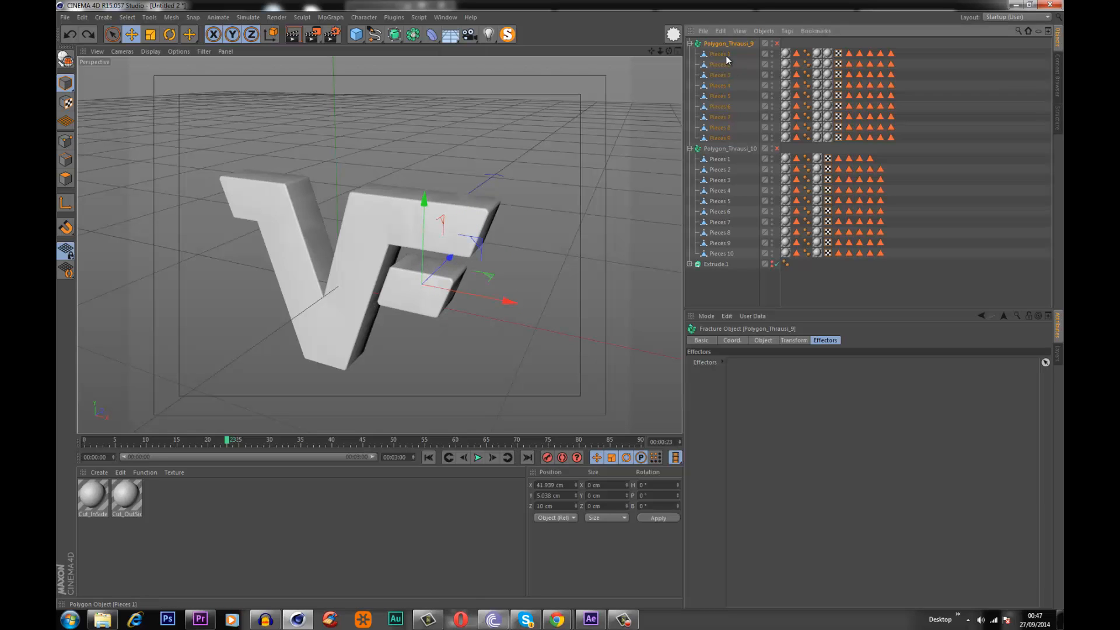
left_click(719, 138, "shift")
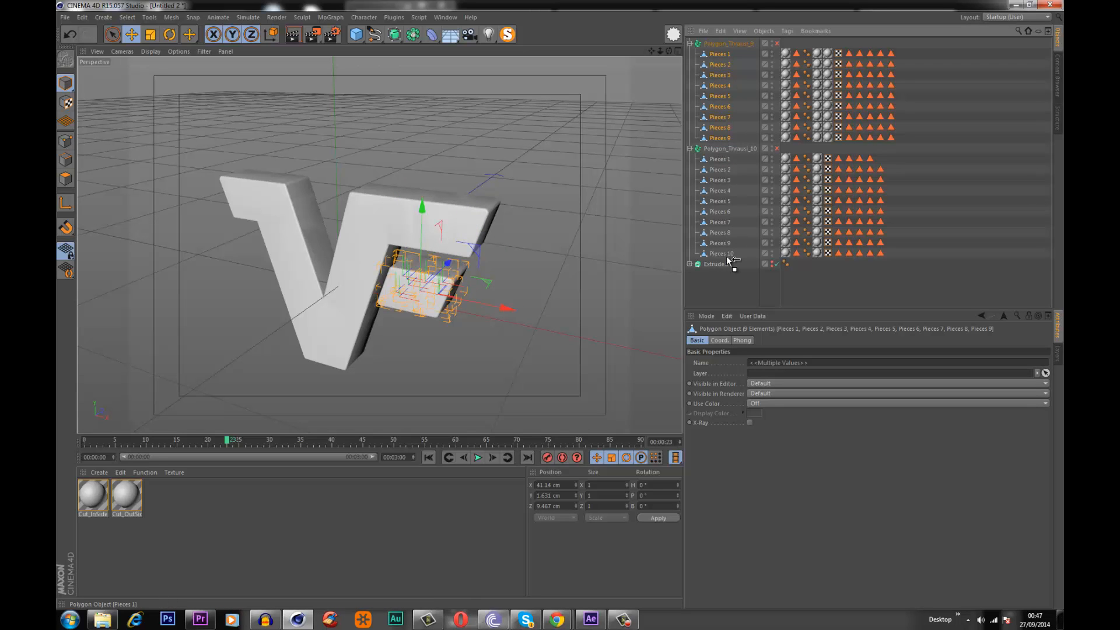
left_click_drag(727, 260, 727, 260)
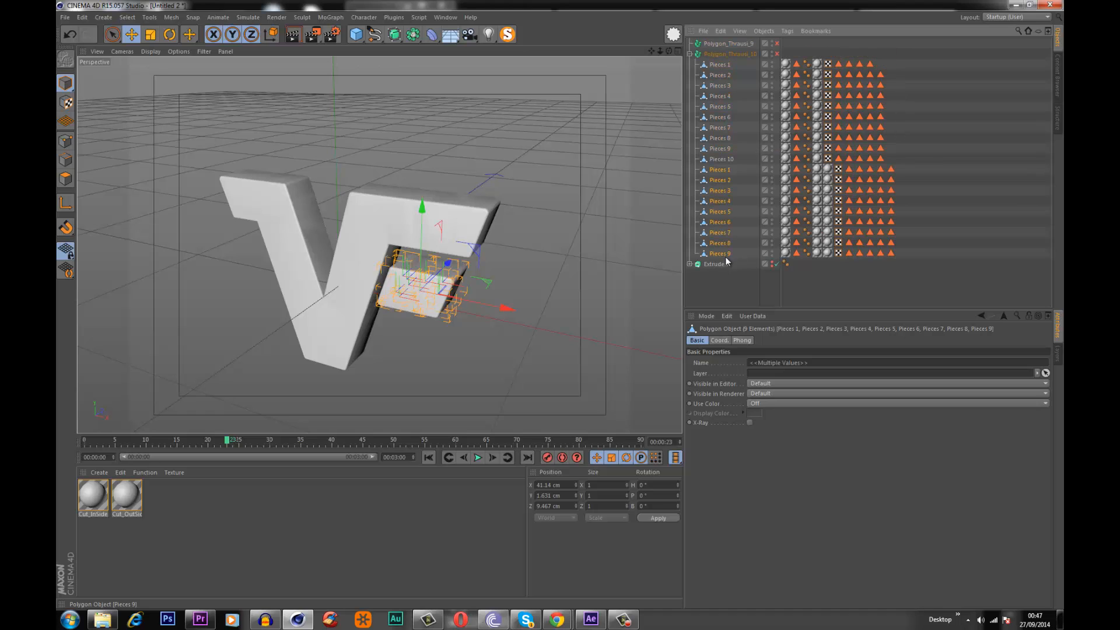
left_click(719, 45)
key("Delete")
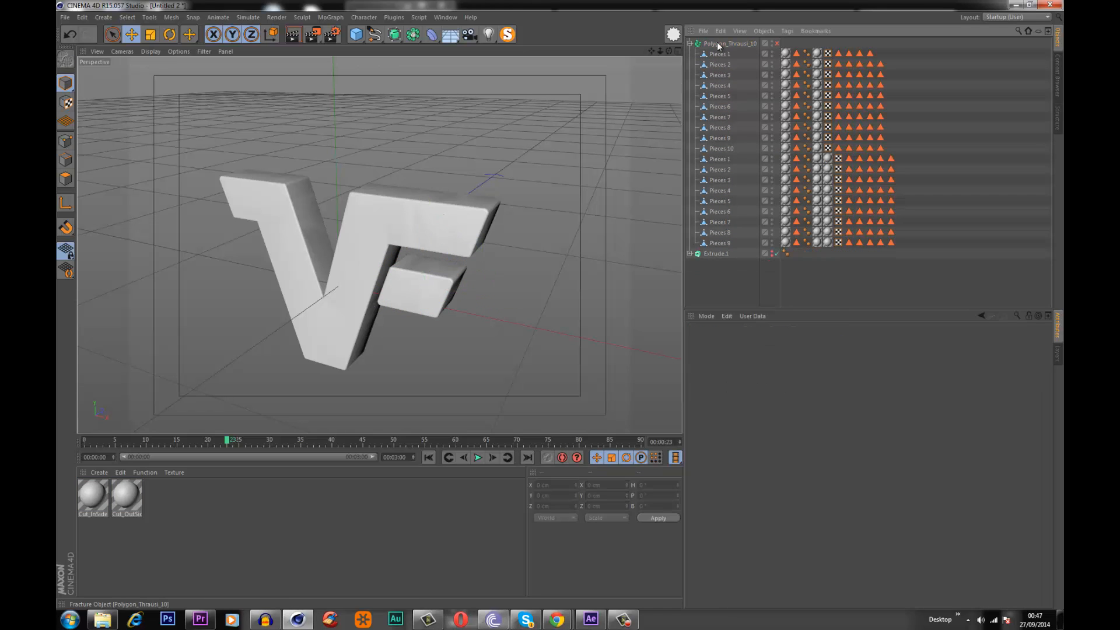
- Delete the material and selection tags from all logo pieces, keeping only their Phong tags
mouse_move(970, 58)
left_mouse_down()
mouse_move(847, 266)
mouse_move(815, 251)
left_mouse_up()
key("Delete")
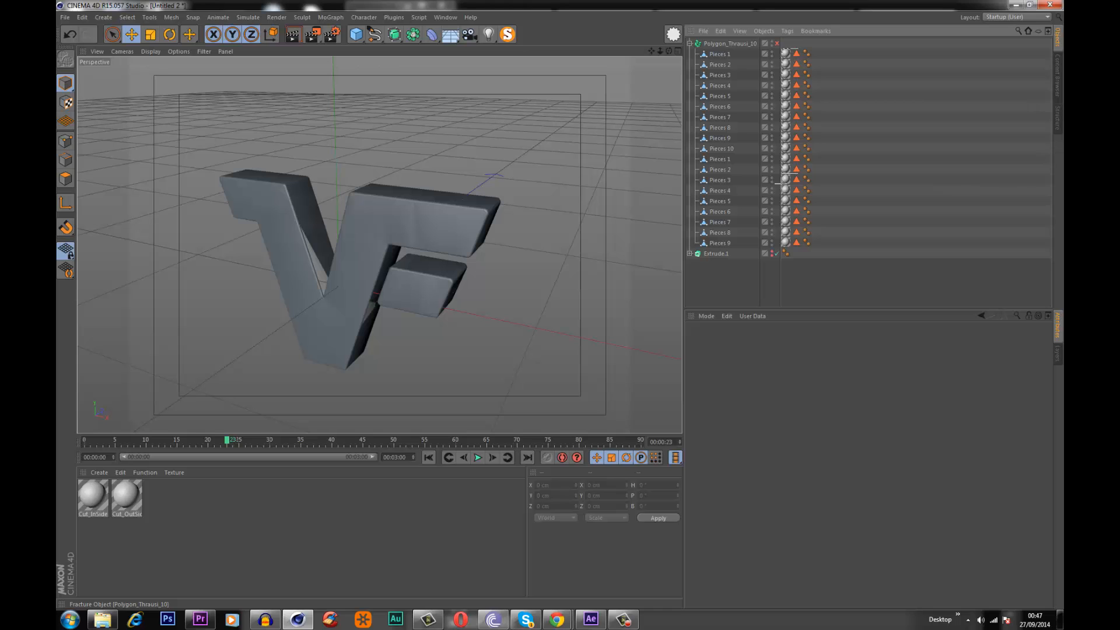
left_click_drag(775, 184, 783, 245)
key("Delete")
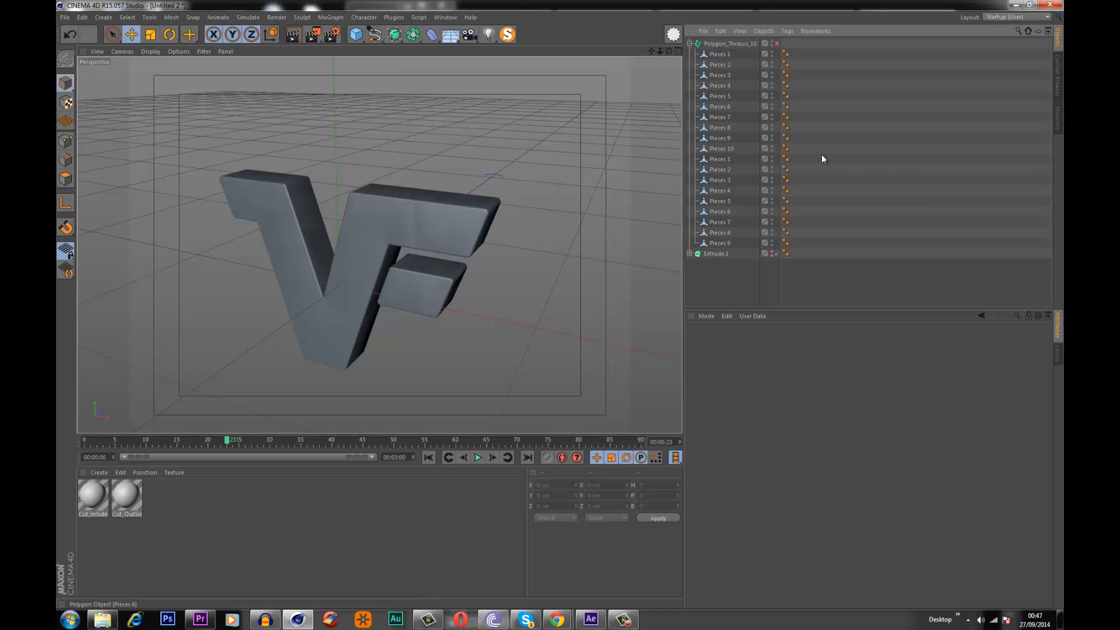
- Select the Phong tags of all logo pieces and set their Phong angle to 25°
left_click_drag(813, 238, 784, 55)
left_click(817, 182)
left_click_drag(796, 239, 781, 51)
scroll(356, 264, "up", 3)
left_click_drag(330, 305, 362, 315, "alt")
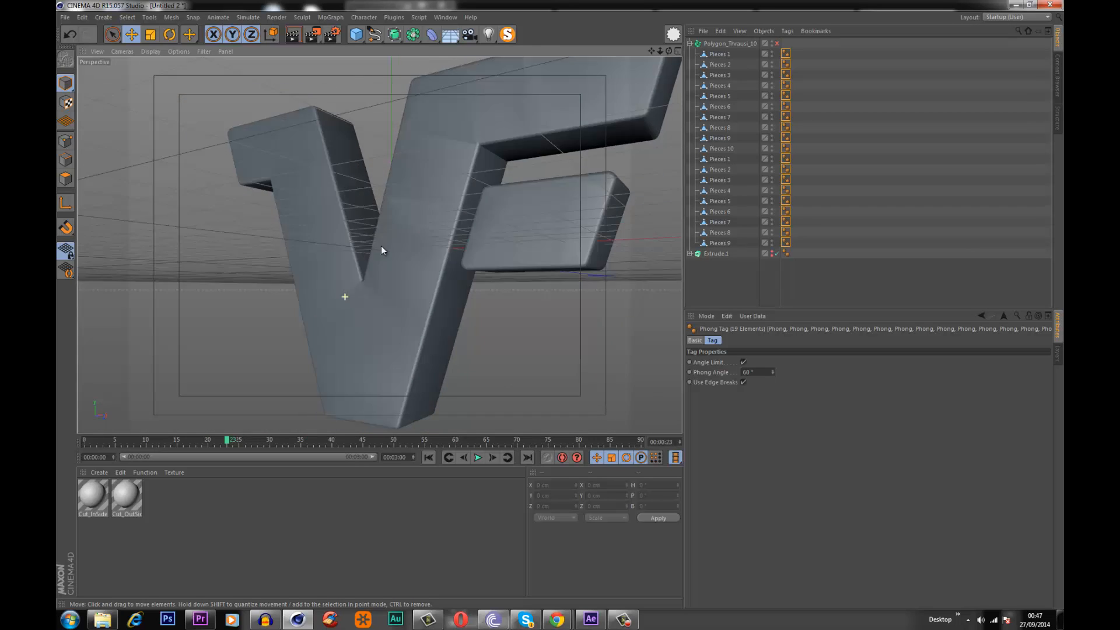
scroll(363, 313, "up", 4)
left_click_drag(398, 271, 425, 183, "alt")
scroll(352, 280, "down", 5)
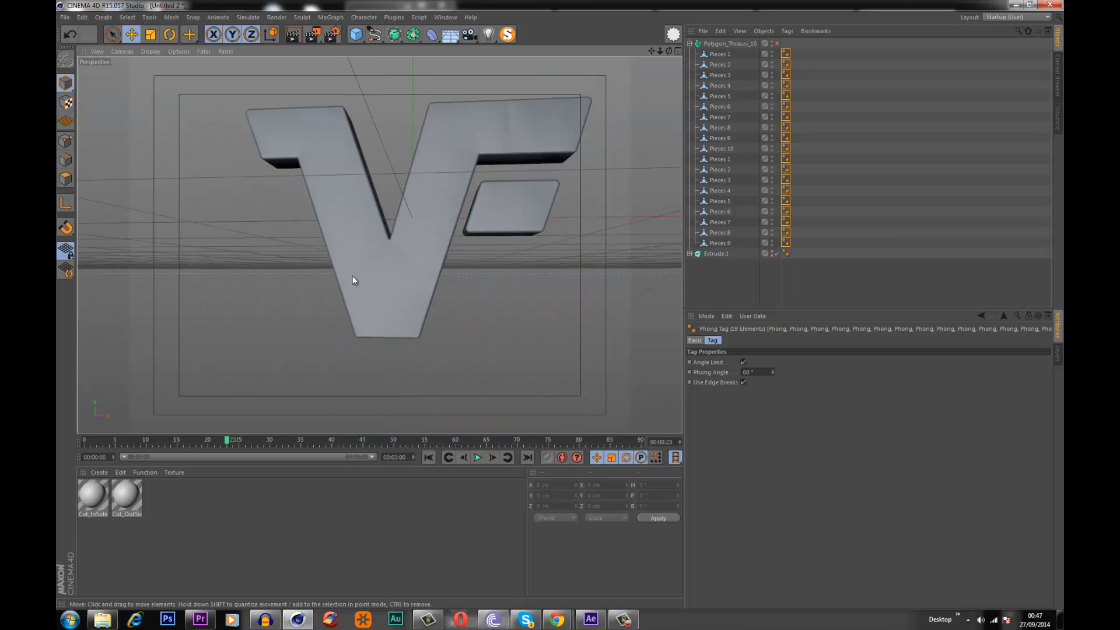
left_click_drag(766, 371, 692, 366)
type("25")
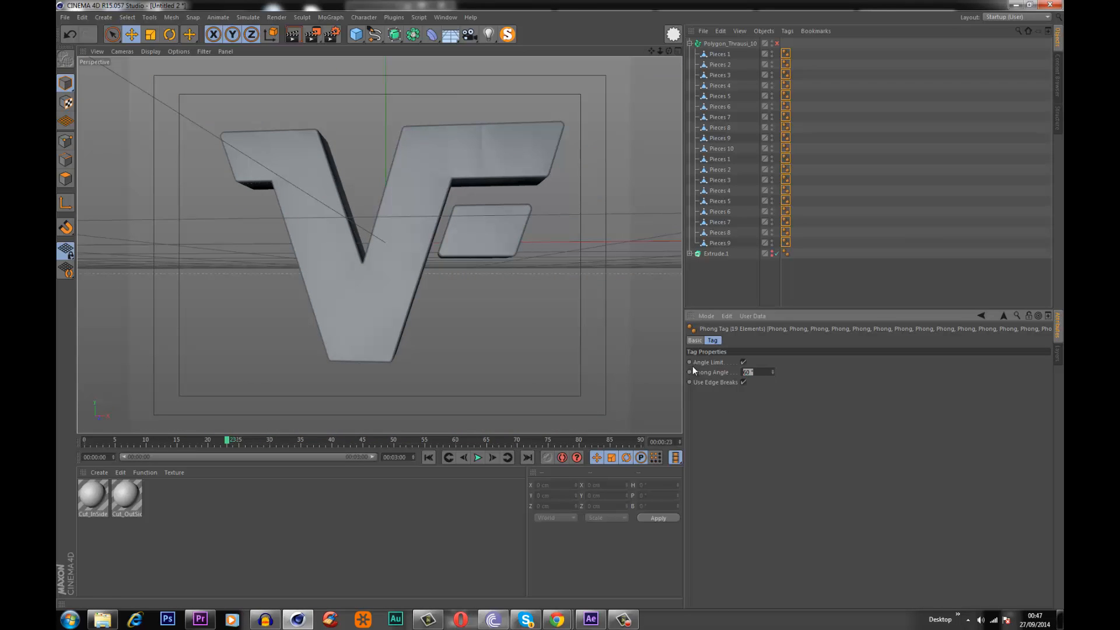
key("Return")
left_click(775, 414)
- Set the Phong angle of all pieces to 15° and render the view to check the logo's shading
left_click_drag(429, 256, 471, 300, "alt")
left_click_drag(769, 374, 692, 366)
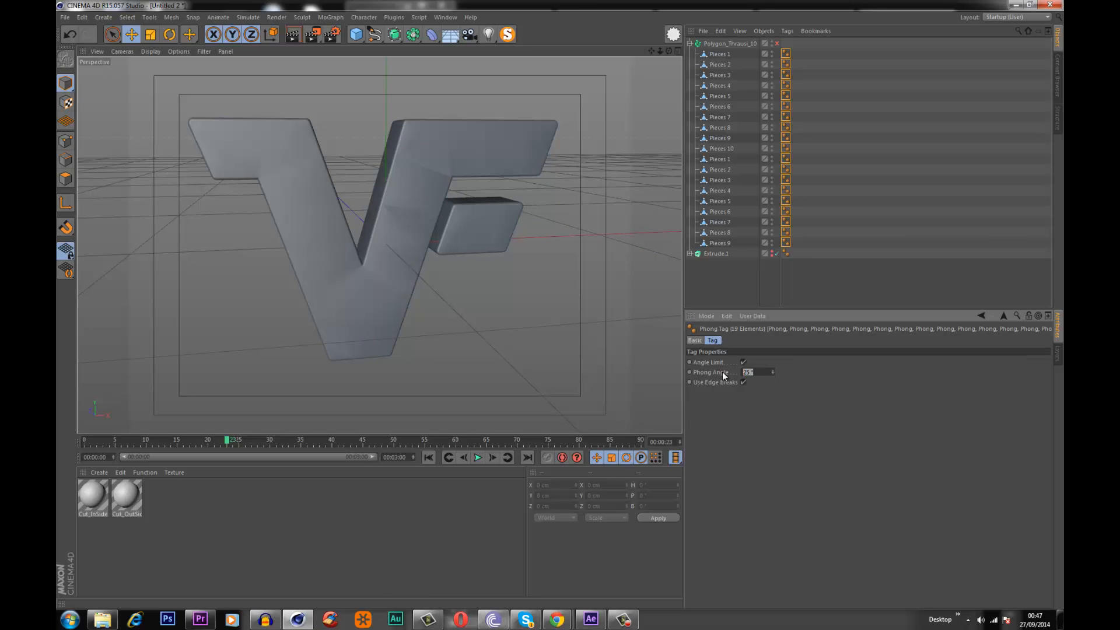
mouse_move(402, 265)
left_mouse_down("alt")
mouse_move(316, 190)
mouse_move(253, 206)
mouse_move(313, 202)
mouse_move(389, 261)
left_mouse_up("alt")
left_click(293, 41)
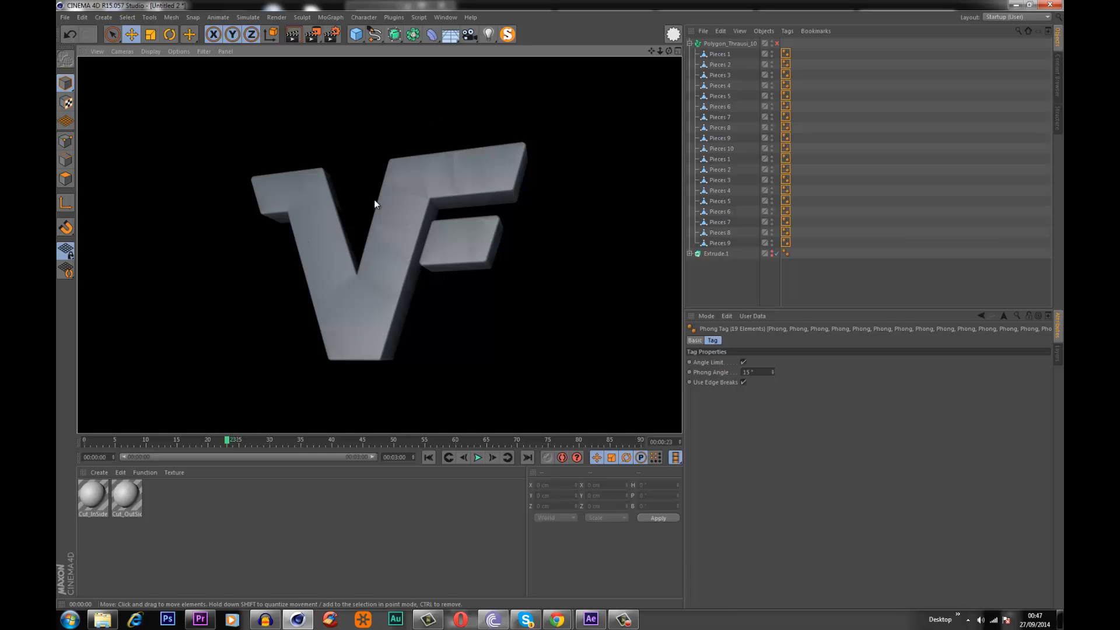
left_click(743, 202)
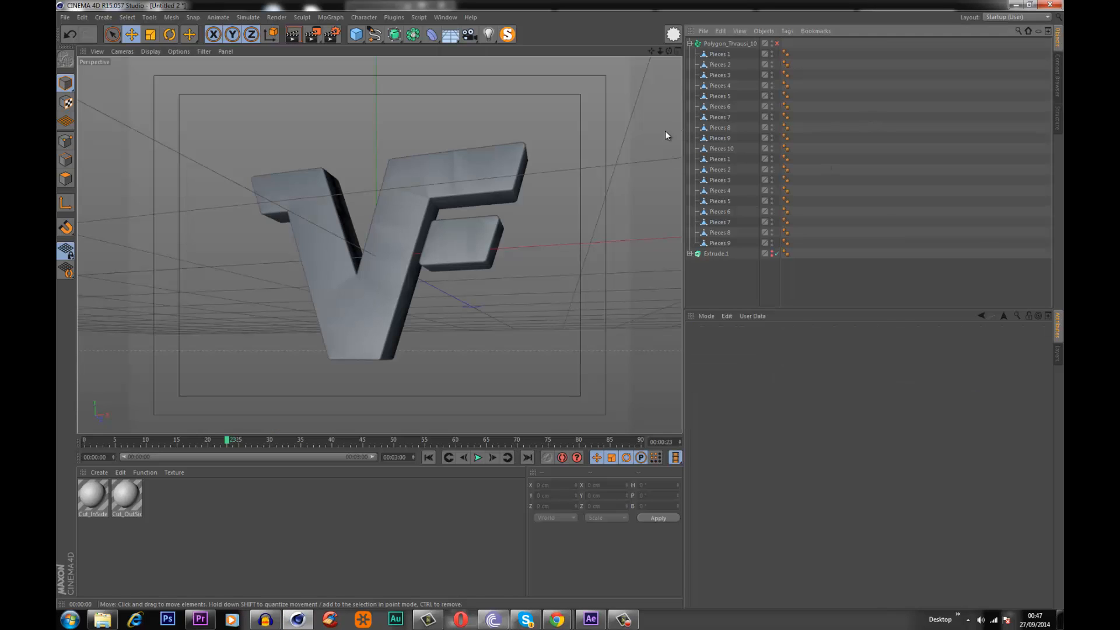
- Enable the Polygon_Thrausi_10 fracture object that holds all the logo pieces
left_click_drag(379, 254, 455, 327, "alt")
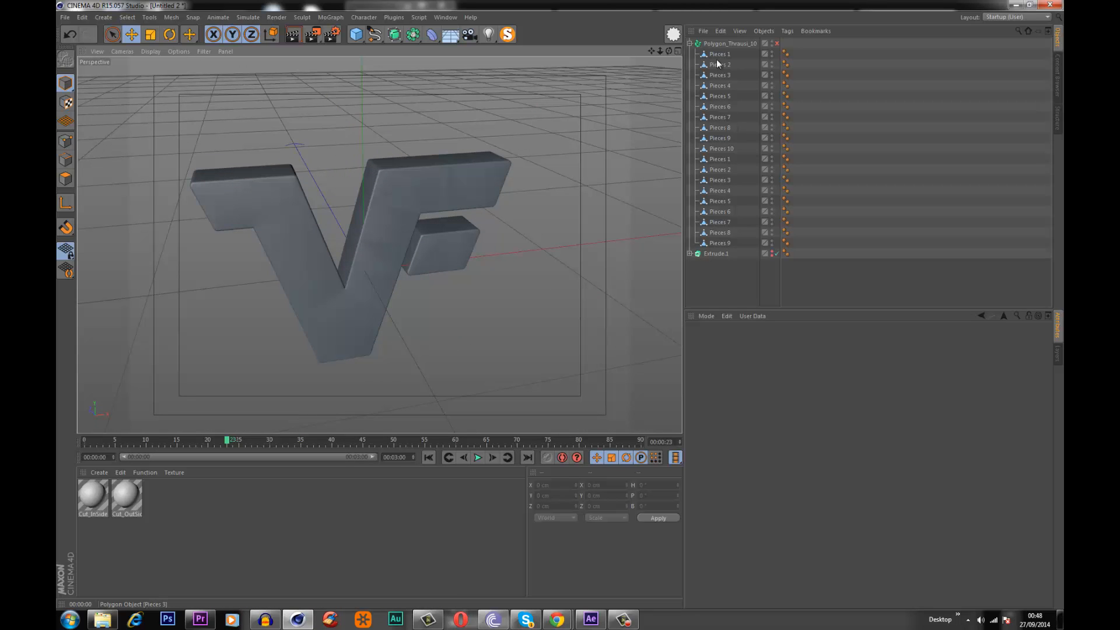
left_click(719, 42)
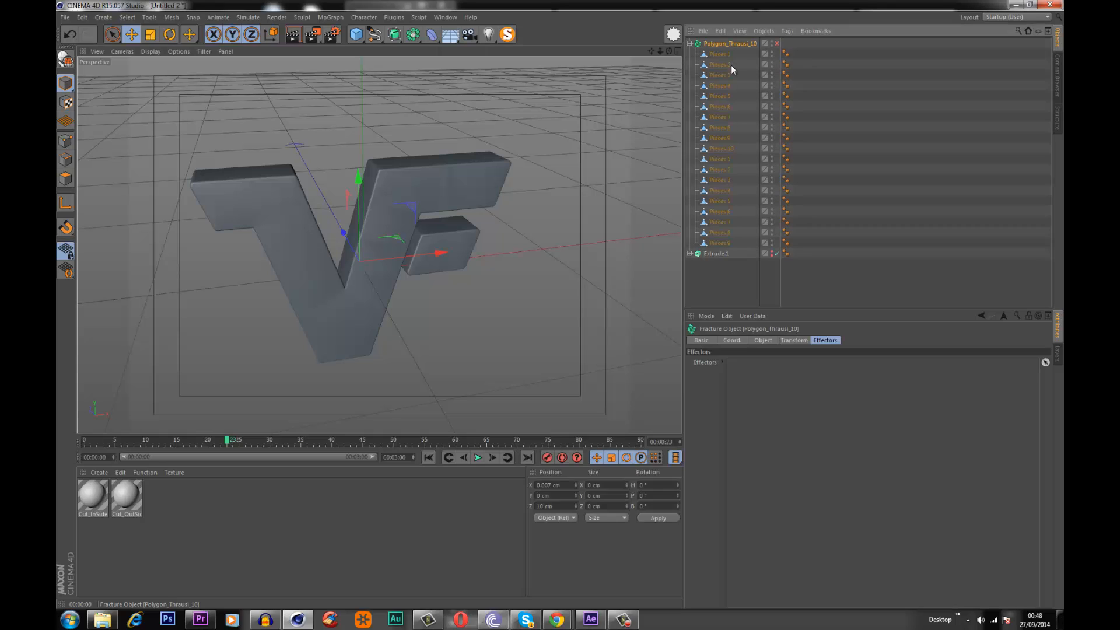
left_click(776, 44)
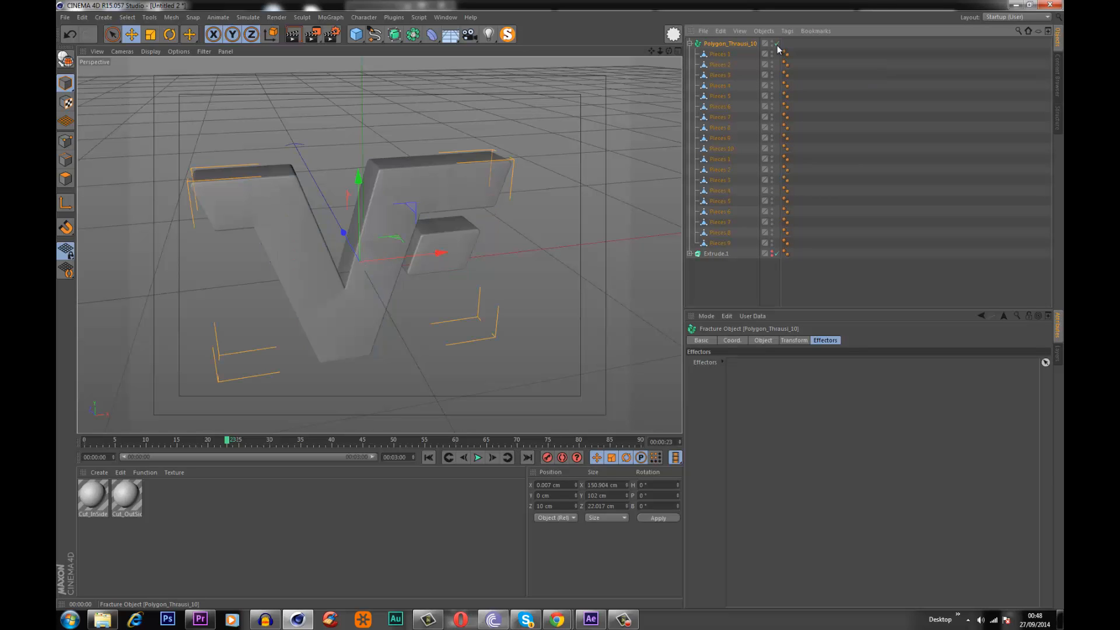
- Add a Plain MoGraph effector for the selected fracture object
left_click_drag(292, 204, 355, 229, "alt")
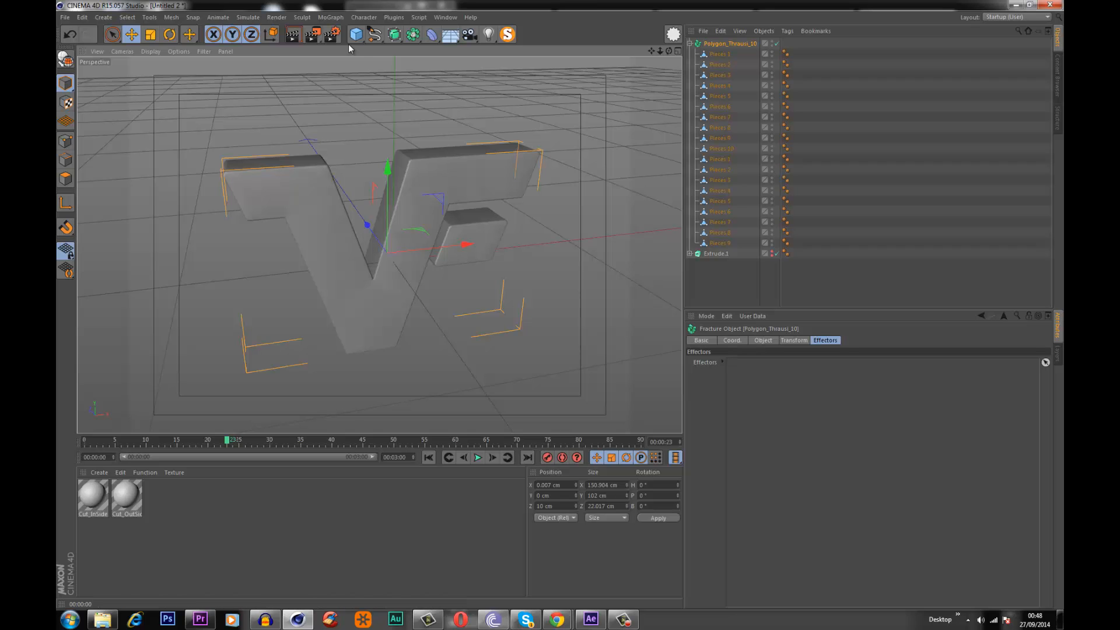
left_click(330, 17)
mouse_move(337, 34)
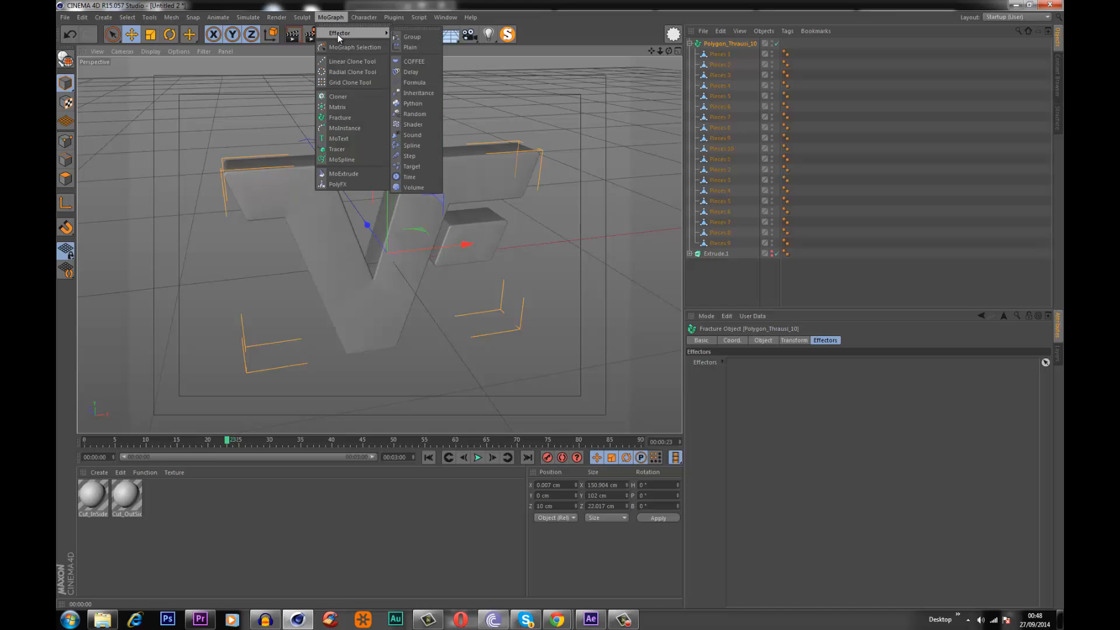
left_click(409, 50)
right_click_drag(322, 148, 313, 233, "alt")
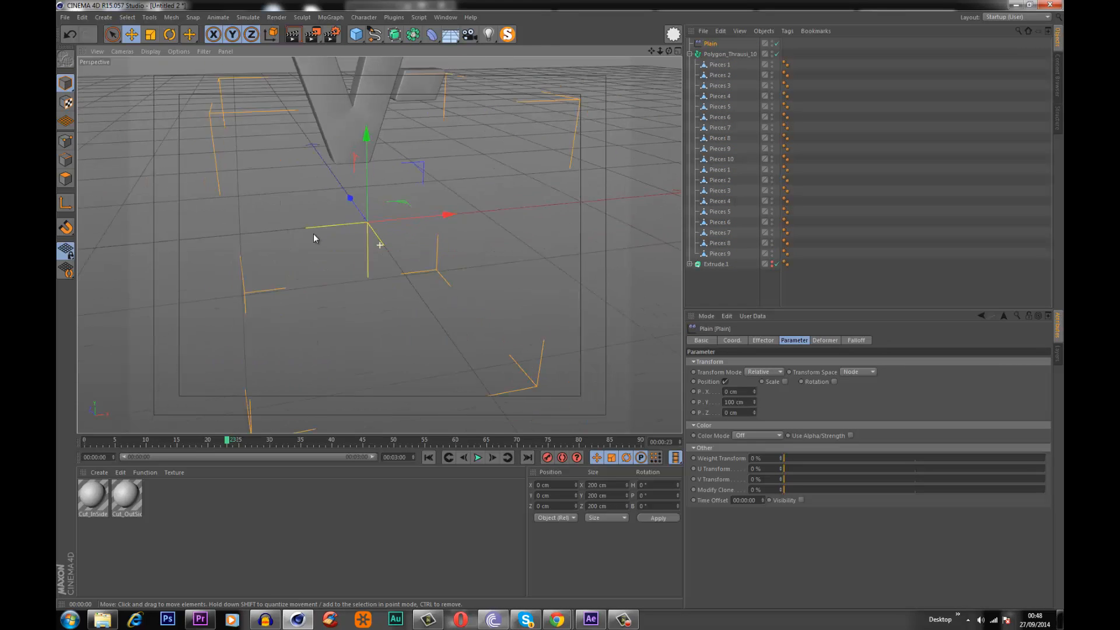
- Turn off the position transform of the Plain effector
middle_click_drag(313, 233, 309, 263, "alt")
middle_click_drag(355, 221, 392, 227, "alt")
left_click(726, 382)
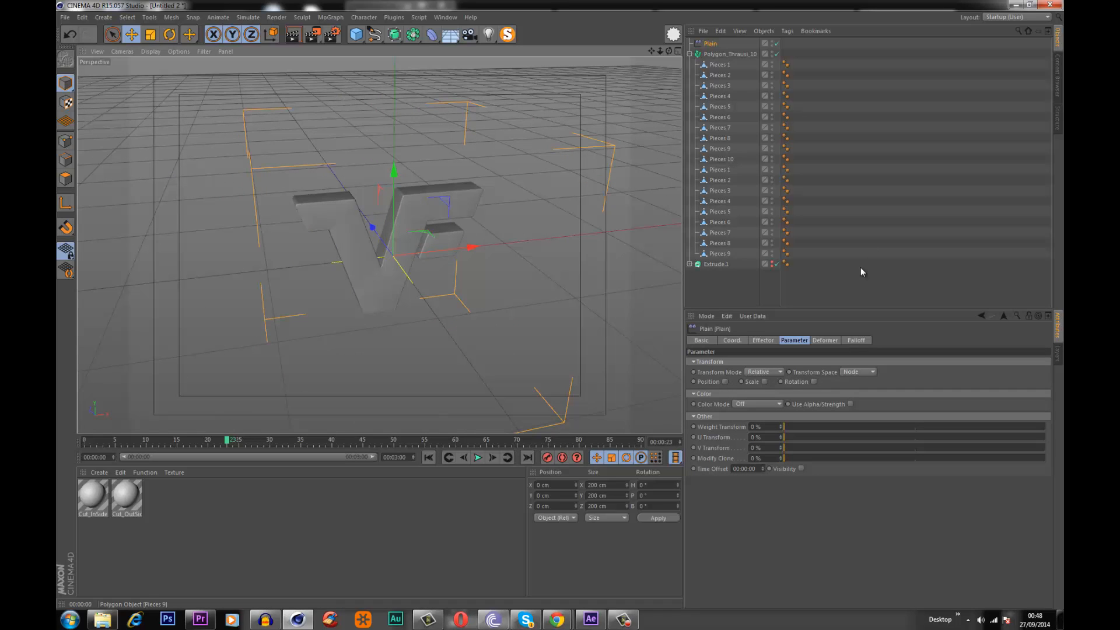
- Give the Plain effector a Linear falloff with +X orientation and move it to about 18.6 cm in X
left_click(856, 341)
left_click(733, 362)
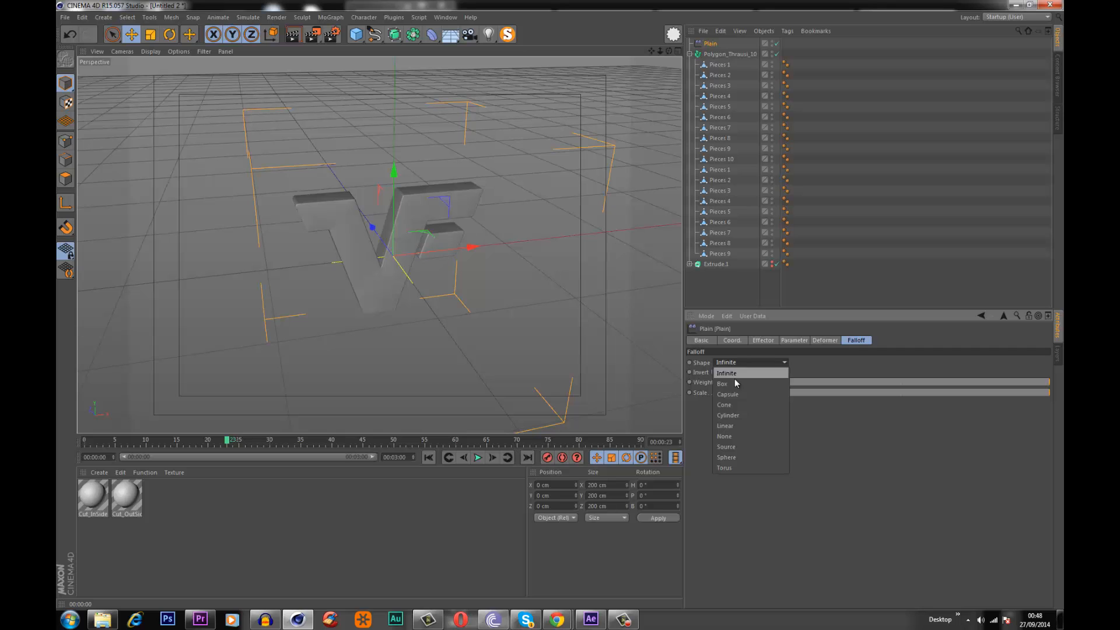
left_click(739, 425)
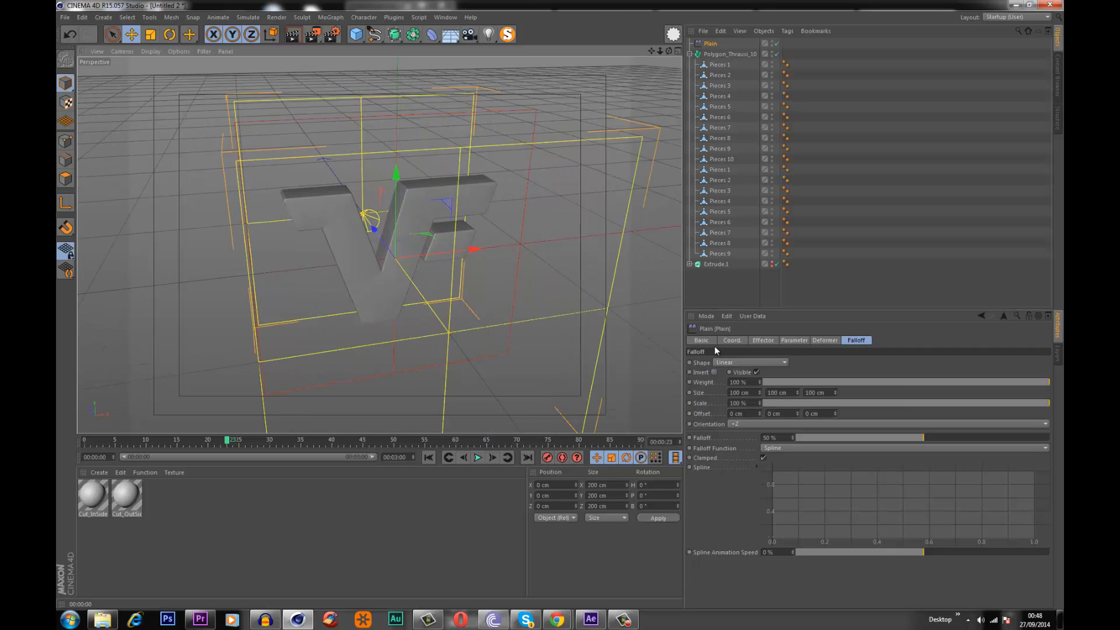
left_click(747, 424)
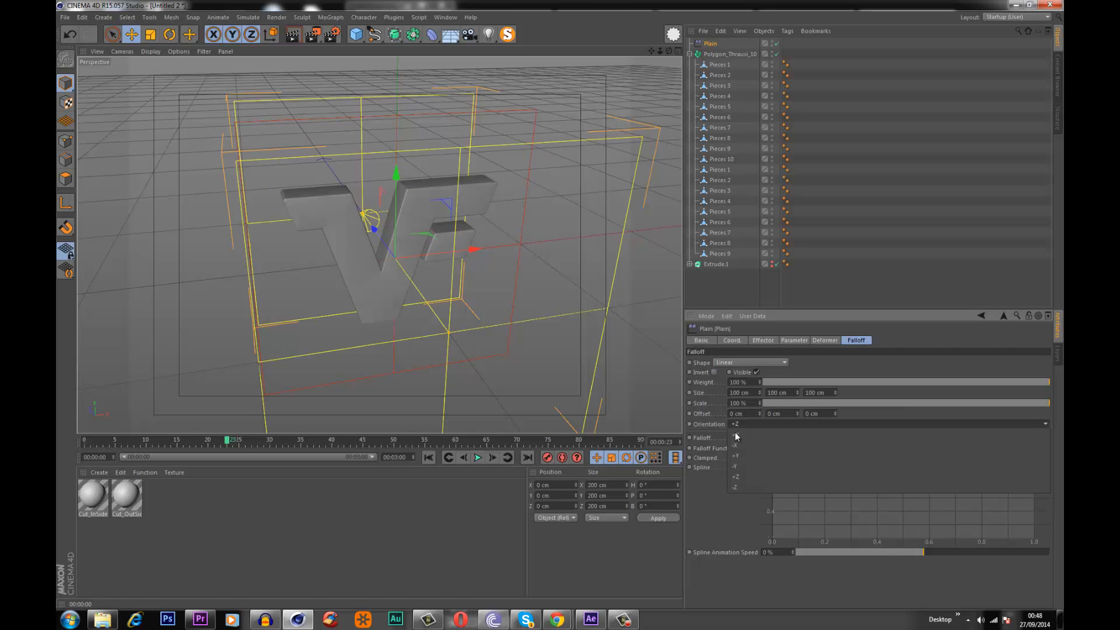
left_click(738, 434)
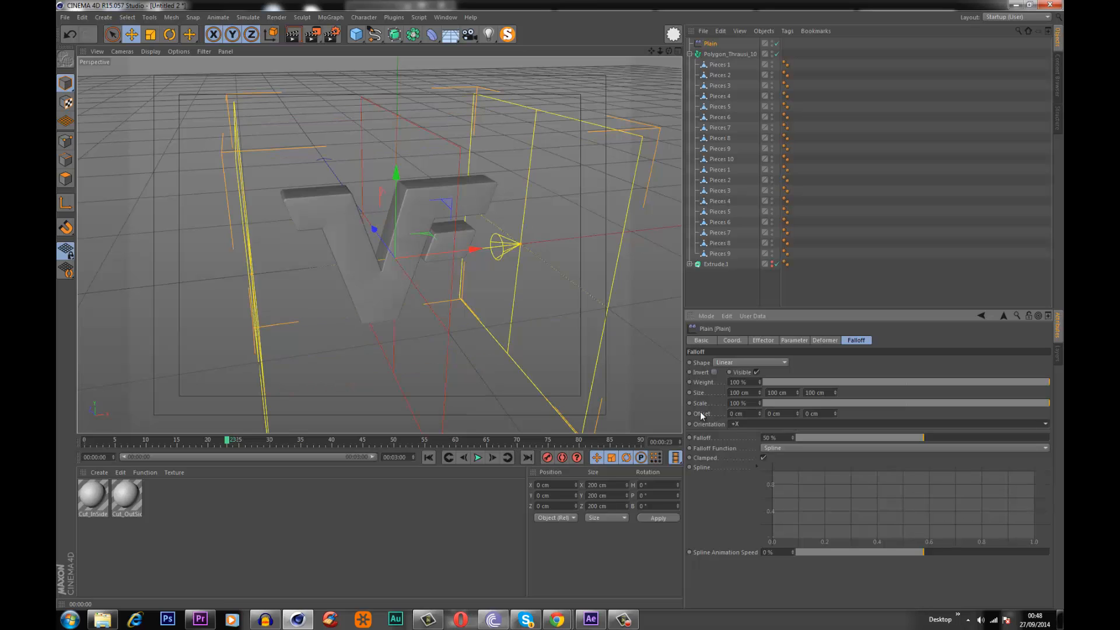
left_click_drag(458, 254, 495, 258)
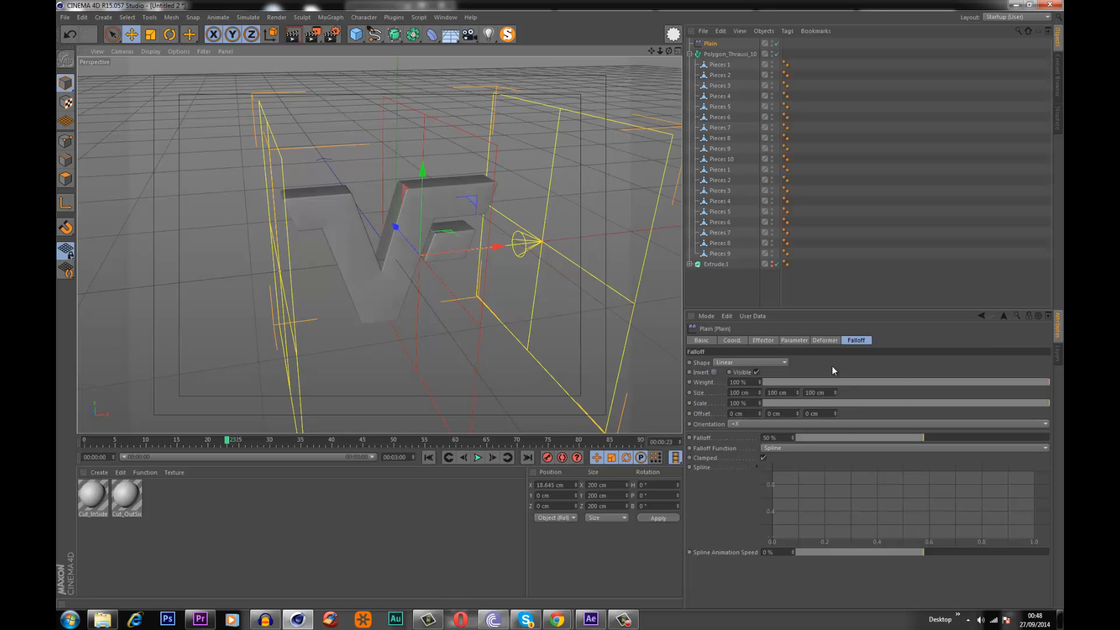
- Enable the Plain effector's rotation transform and set its pitch rotation (R.P) to 360°
left_click(793, 340)
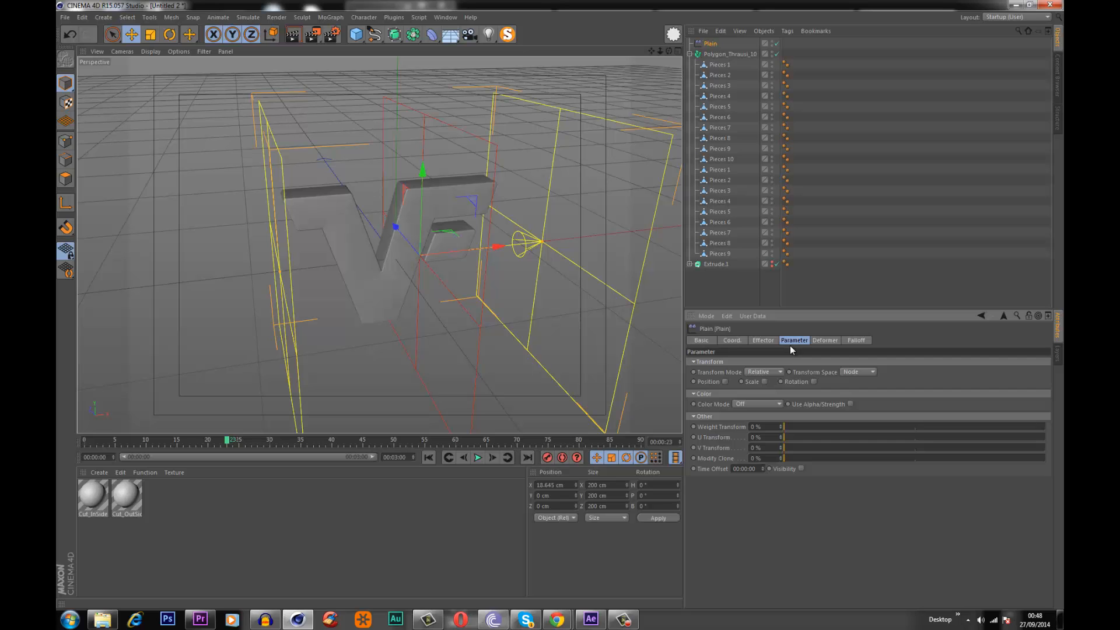
left_click(814, 382)
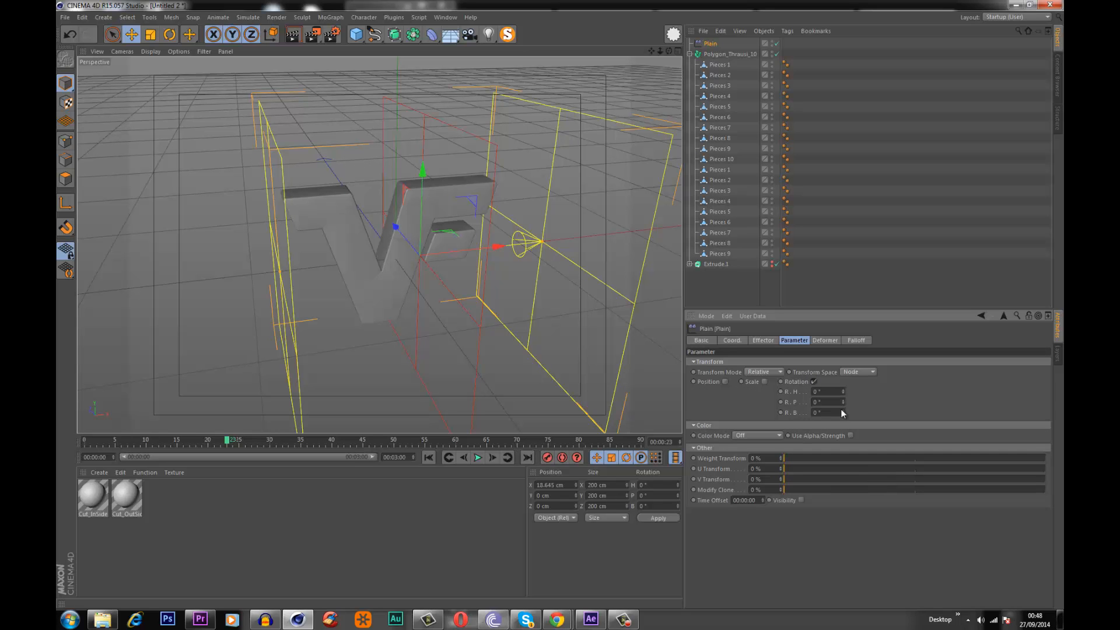
mouse_move(845, 412)
left_mouse_down()
mouse_move(845, 384)
mouse_move(842, 406)
left_mouse_up()
key("ctrl+z")
key("ctrl+z")
key("ctrl+z")
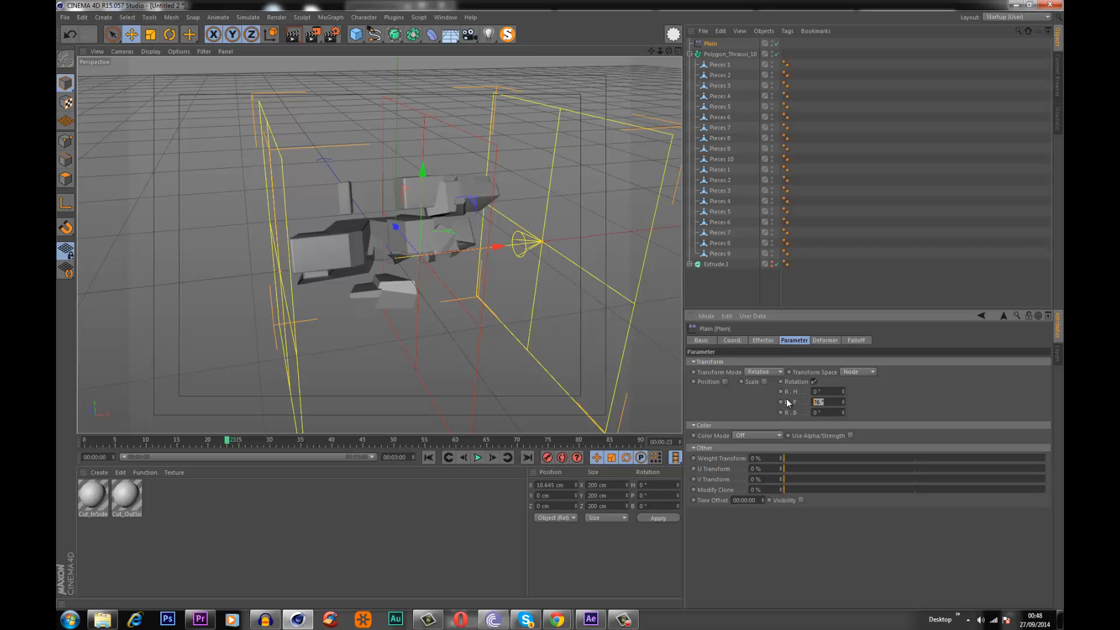
key("Return")
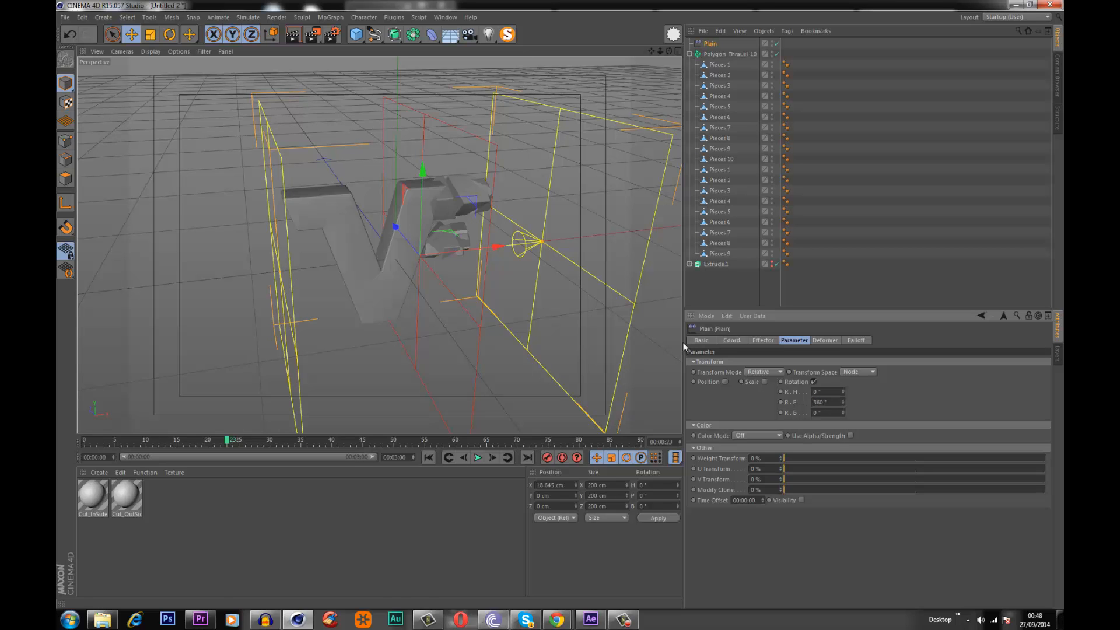
- Slide the Plain effector along X through the logo to about -139.8 cm to preview how the pieces rotate
mouse_move(486, 243)
left_mouse_down()
mouse_move(286, 268)
mouse_move(570, 300)
mouse_move(228, 302)
mouse_move(538, 310)
mouse_move(221, 300)
mouse_move(490, 303)
mouse_move(221, 307)
mouse_move(301, 315)
mouse_move(278, 314)
left_mouse_up()
right_click_drag(268, 302, 337, 296, "alt")
left_click_drag(337, 295, 391, 312, "alt")
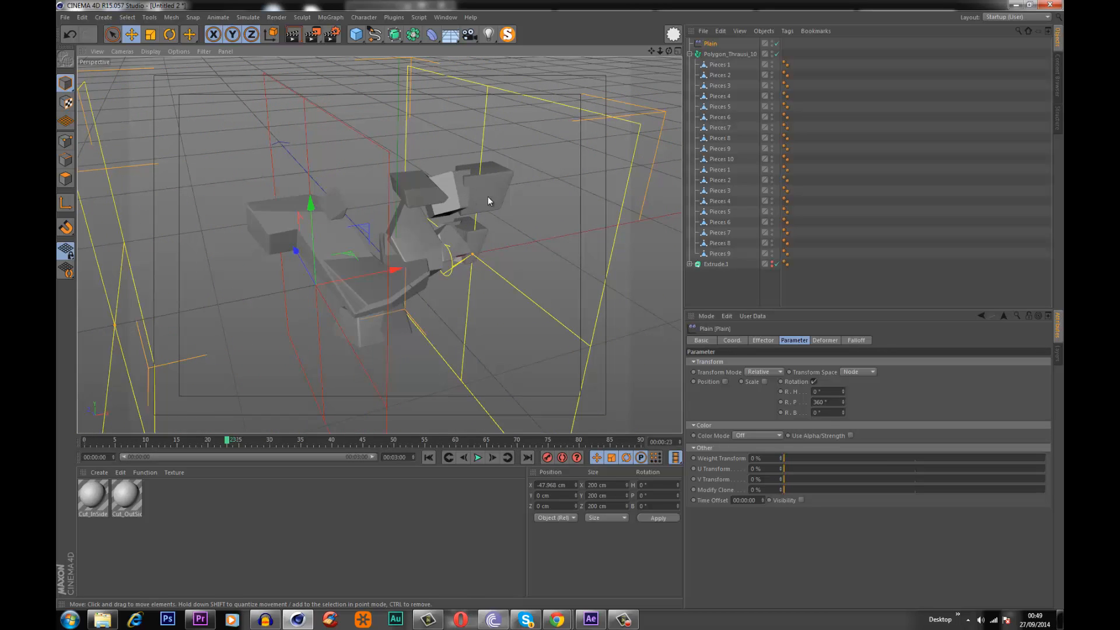
left_click_drag(487, 196, 245, 243, "alt")
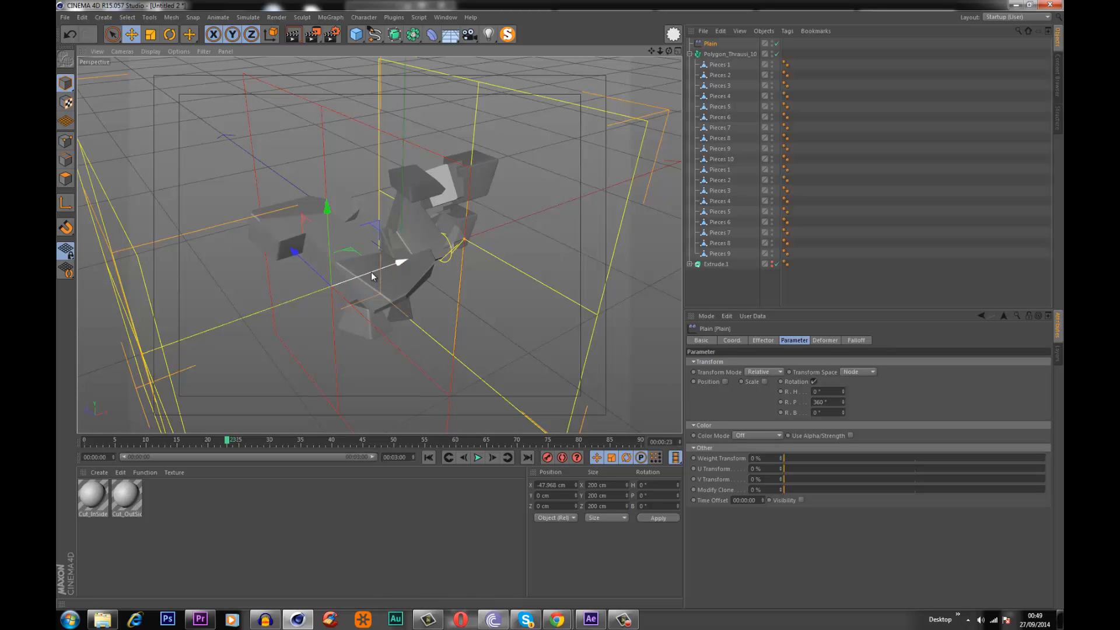
left_click_drag(382, 269, 216, 311)
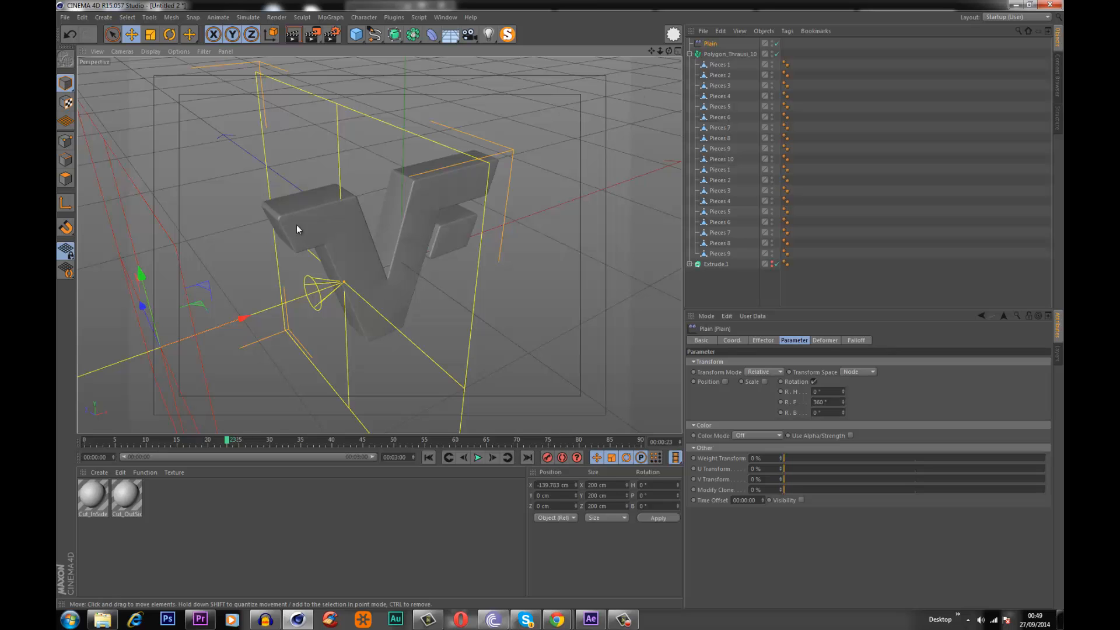
- Disable the Polygon_Thrausi_10 fracture object and select the large piece forming the V's left arm
left_click(313, 217)
right_click_drag(269, 218, 310, 216, "alt")
left_click_drag(310, 215, 629, 167, "alt")
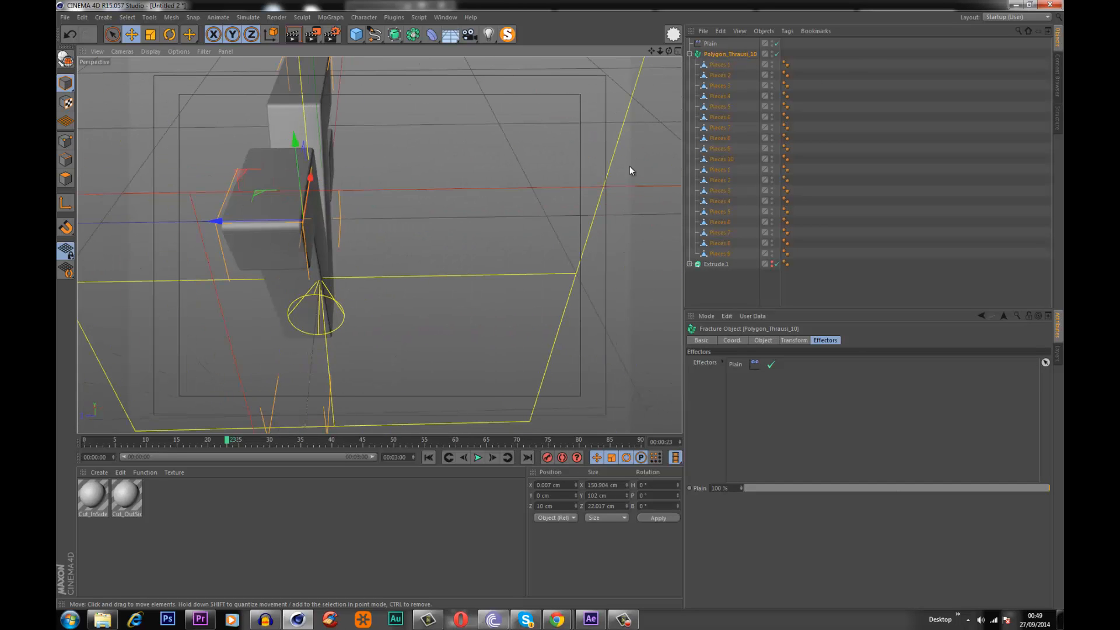
left_click(778, 54)
left_click(777, 53)
left_click(241, 223)
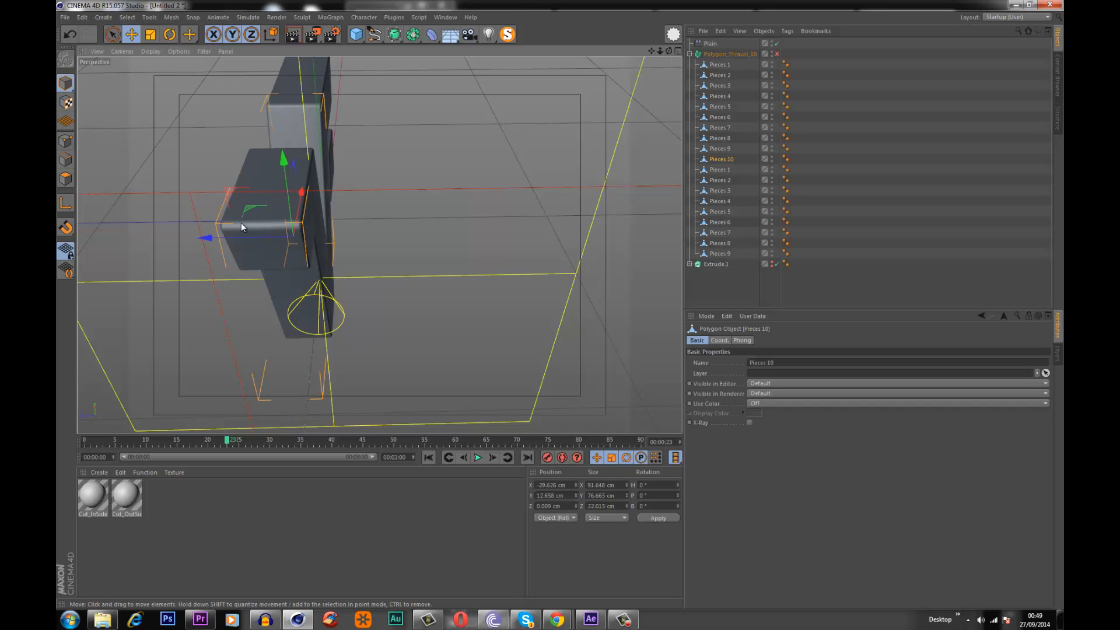
- Isolate the selected V piece to inspect its shape from several sides, and restore the full scene
left_click(507, 34)
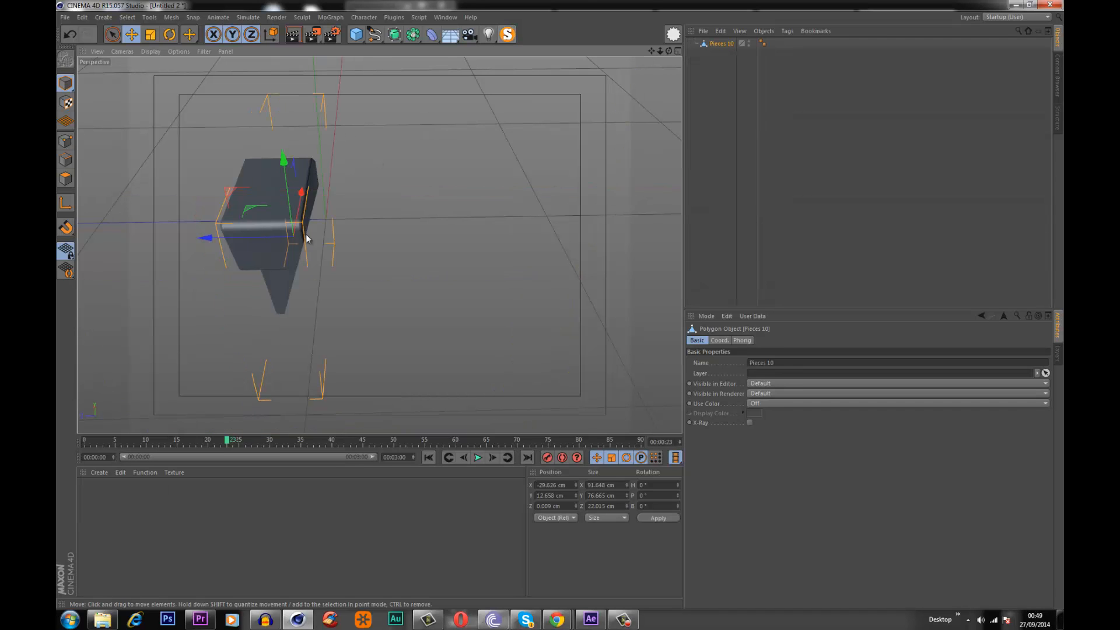
left_click_drag(295, 238, 168, 235, "alt")
left_click_drag(363, 257, 501, 93, "alt")
left_click(507, 34)
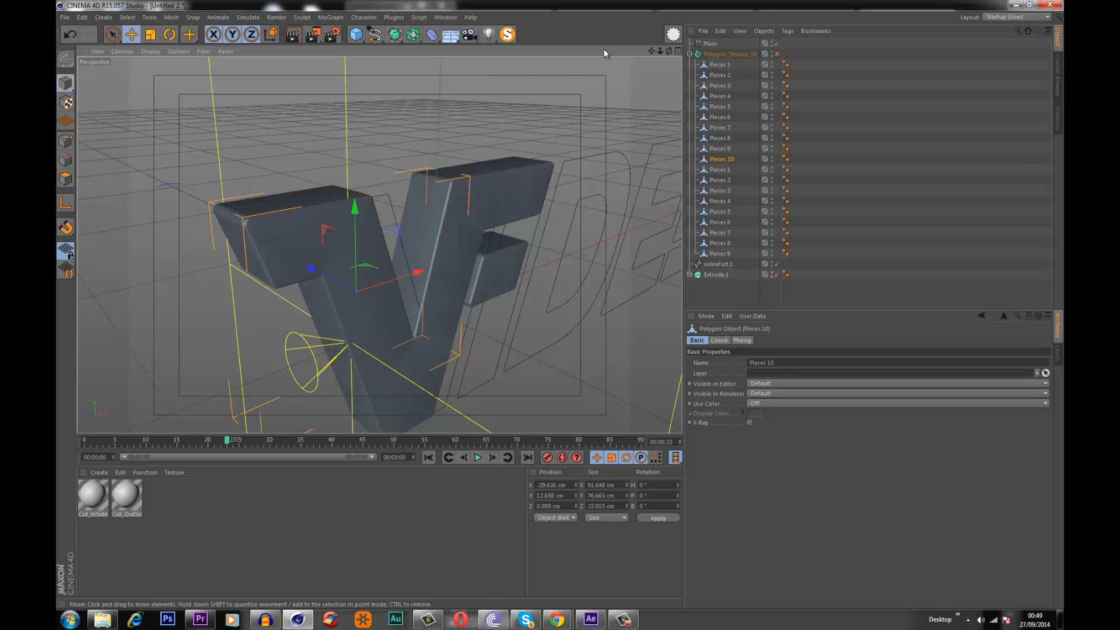
- Break the selected V piece into 5 Voronoi pieces with Thrausi and close the plugin
left_click(672, 35)
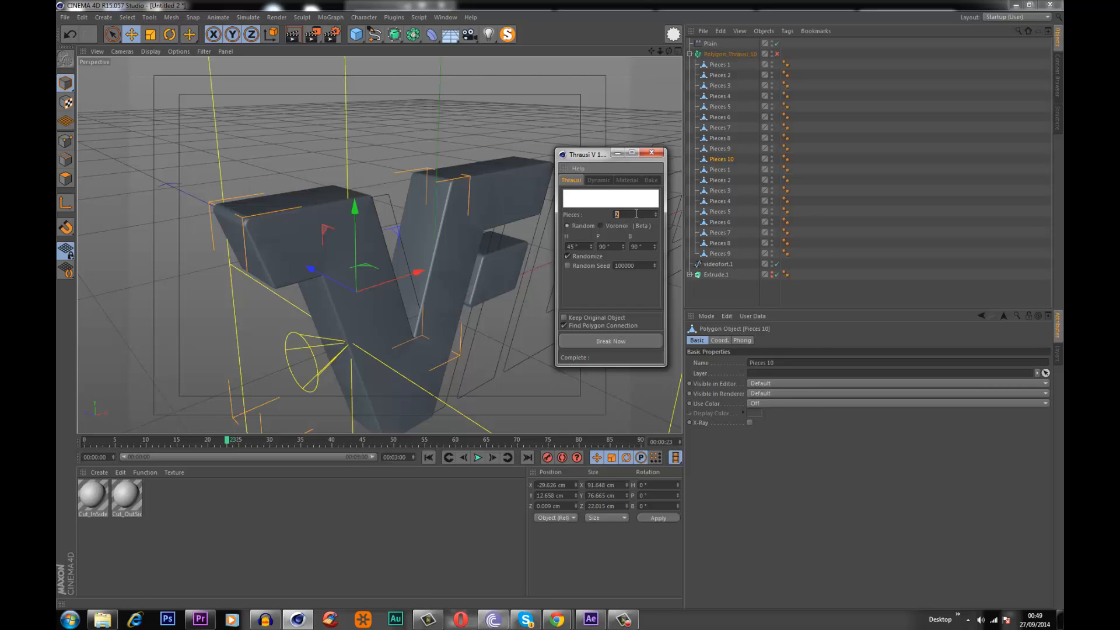
left_click(603, 225)
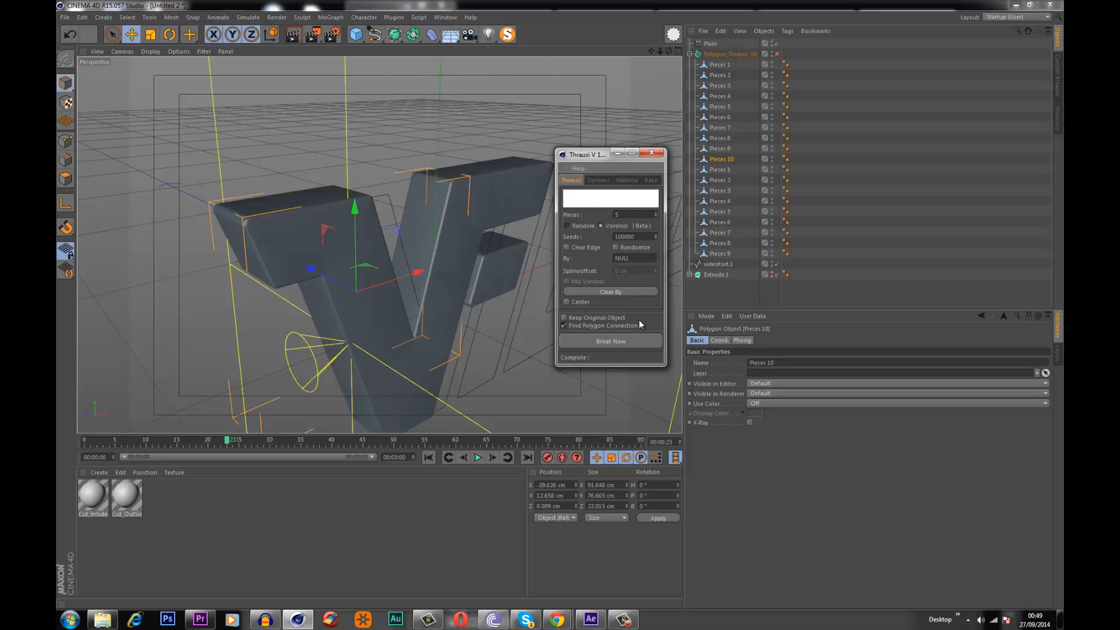
left_click(618, 343)
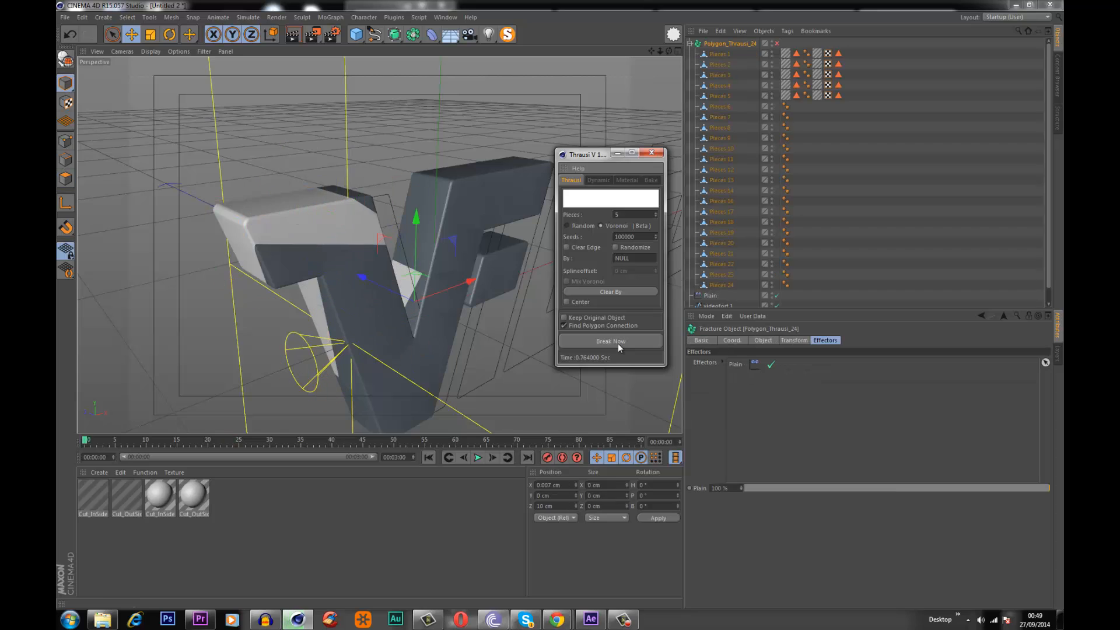
left_click(659, 151)
left_click(879, 125)
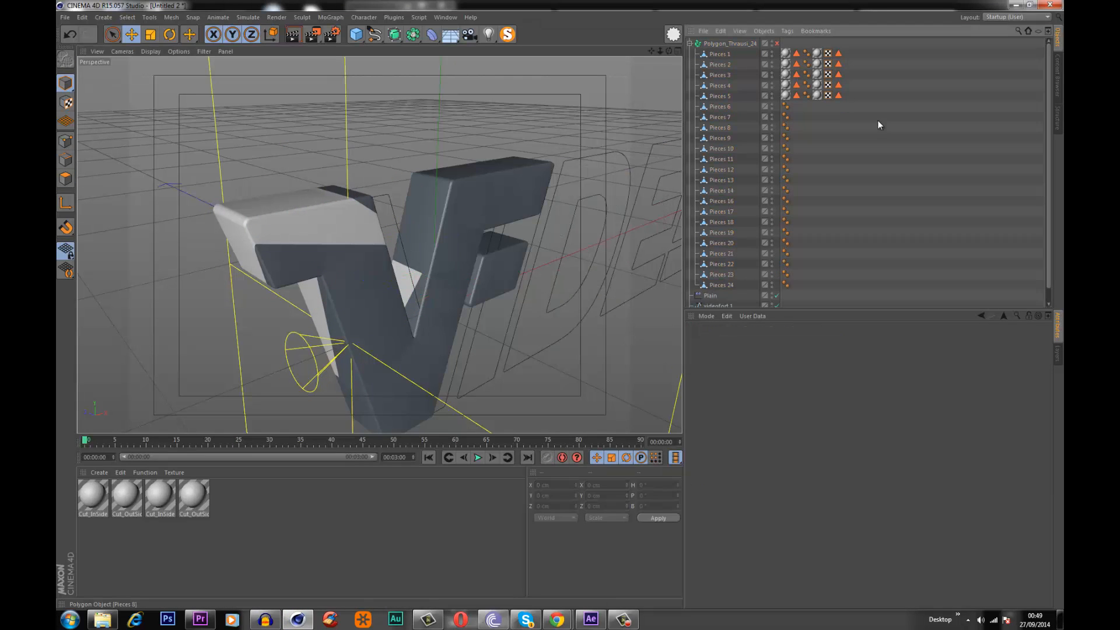
- Delete the Outside material, UVW and outer polygon selection tags from Pieces 1 to 5
left_click_drag(814, 49, 815, 49)
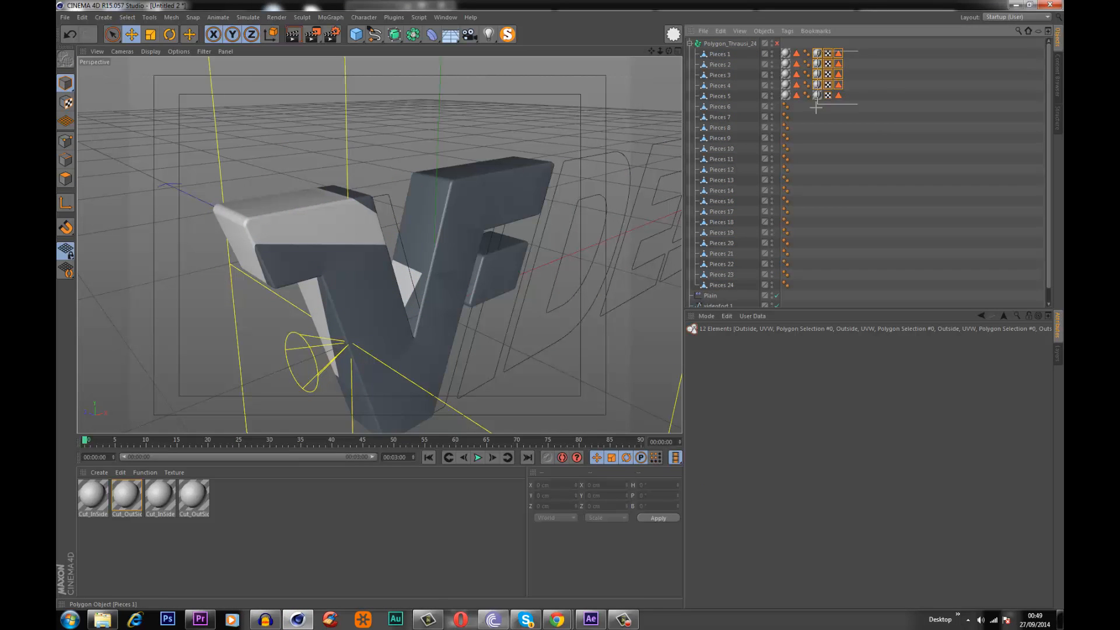
key("Delete")
left_click(796, 63)
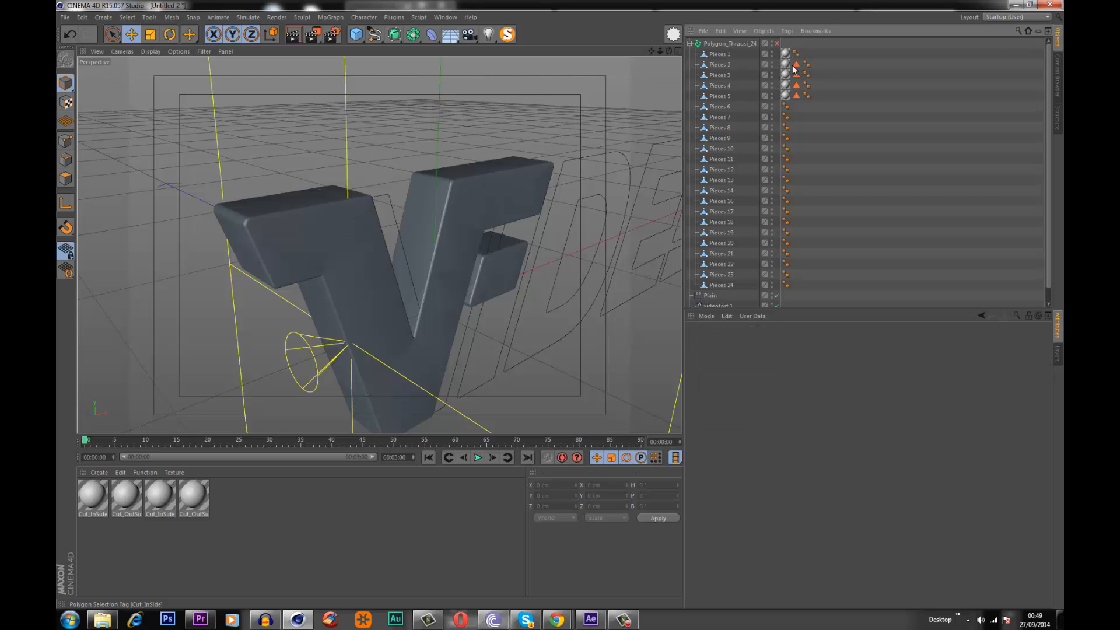
left_click_drag(810, 81, 808, 82)
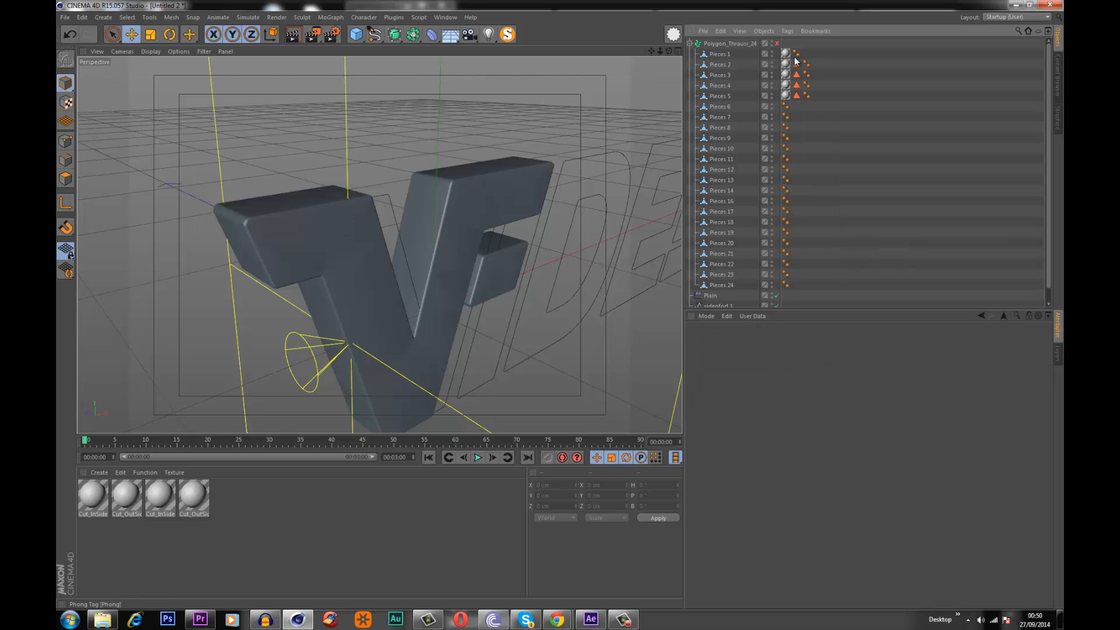
- Delete the remaining Inside material and Cut_InSide polygon selection tags from Pieces 1 to 5
left_click(789, 54)
left_click(786, 98, "shift")
left_click(798, 95, "shift")
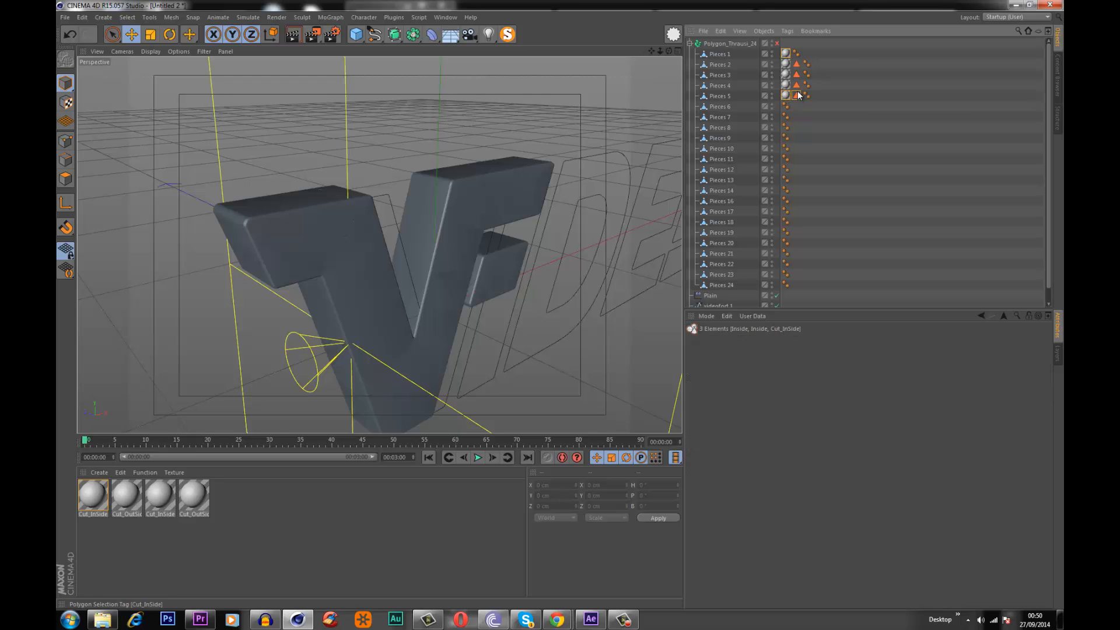
left_click(788, 64, "shift")
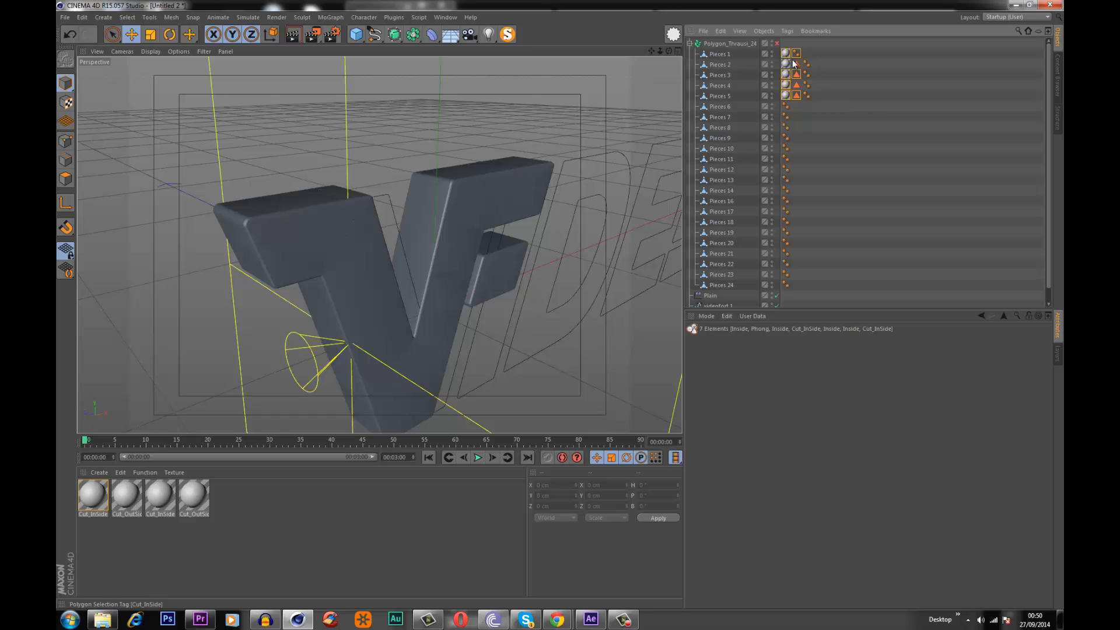
left_click(789, 63, "shift")
left_click(797, 63, "shift")
left_click(788, 66, "shift")
key("Delete")
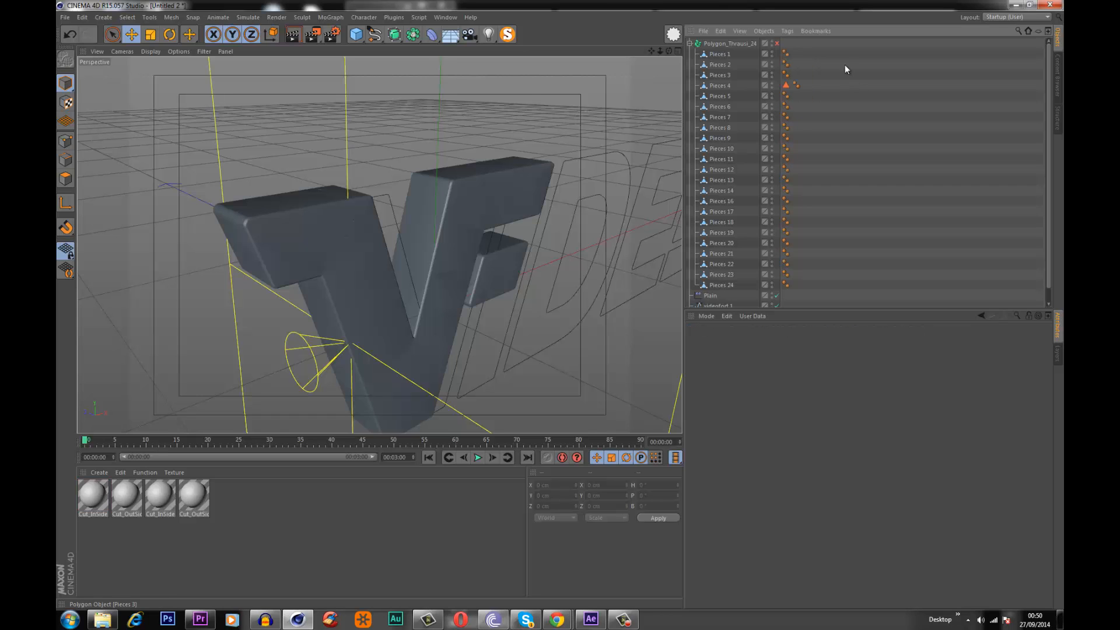
left_click_drag(801, 150, 800, 146)
left_click(788, 86)
key("Delete")
- Select the Phong tags of all the fractured pieces and set their Phong angle to 15°
left_click_drag(805, 48, 782, 286)
left_click_drag(759, 372, 731, 372)
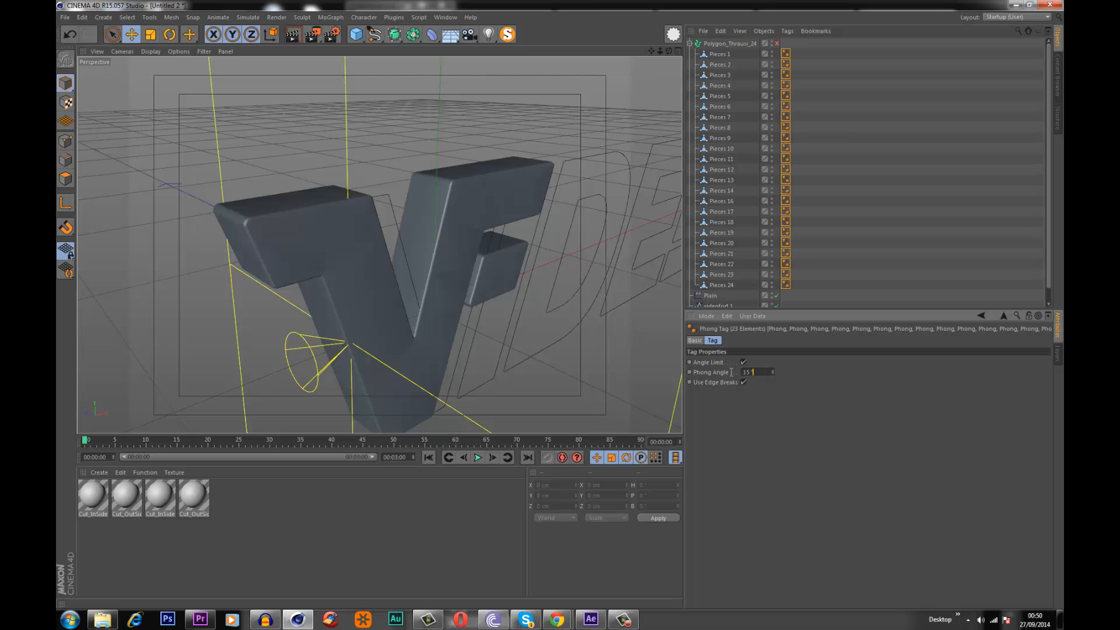
left_click(852, 95)
- Re-enable the fracture object and slide the Plain effector along X across the logo to about -109.4 cm
scroll(472, 251, "down", 5)
left_click_drag(450, 272, 509, 226, "alt")
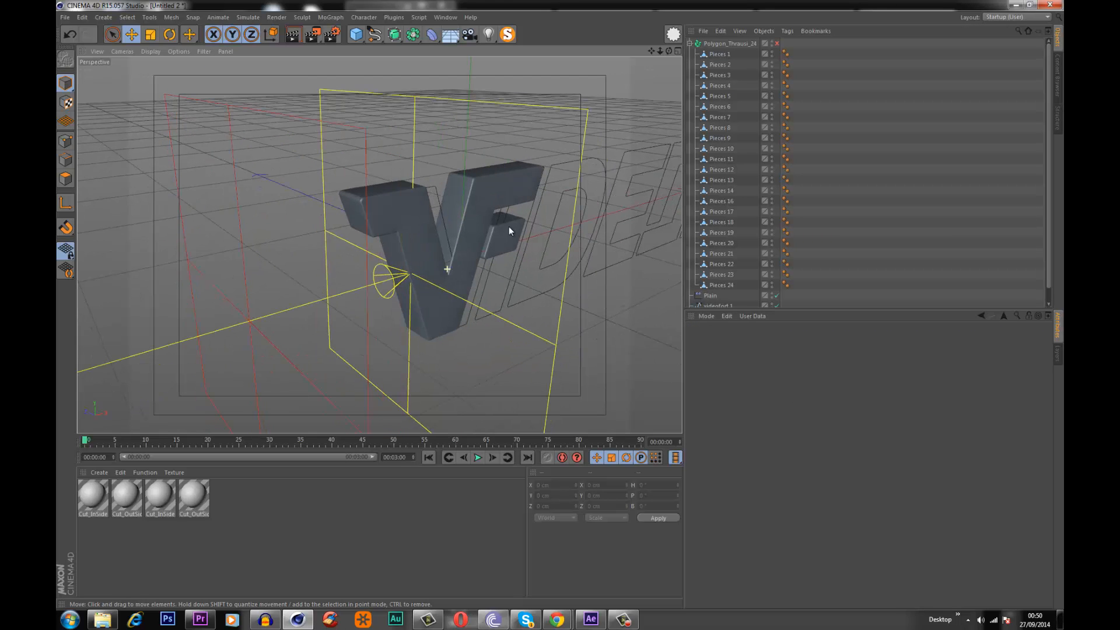
left_click(708, 296)
left_click_drag(488, 198, 429, 218, "alt")
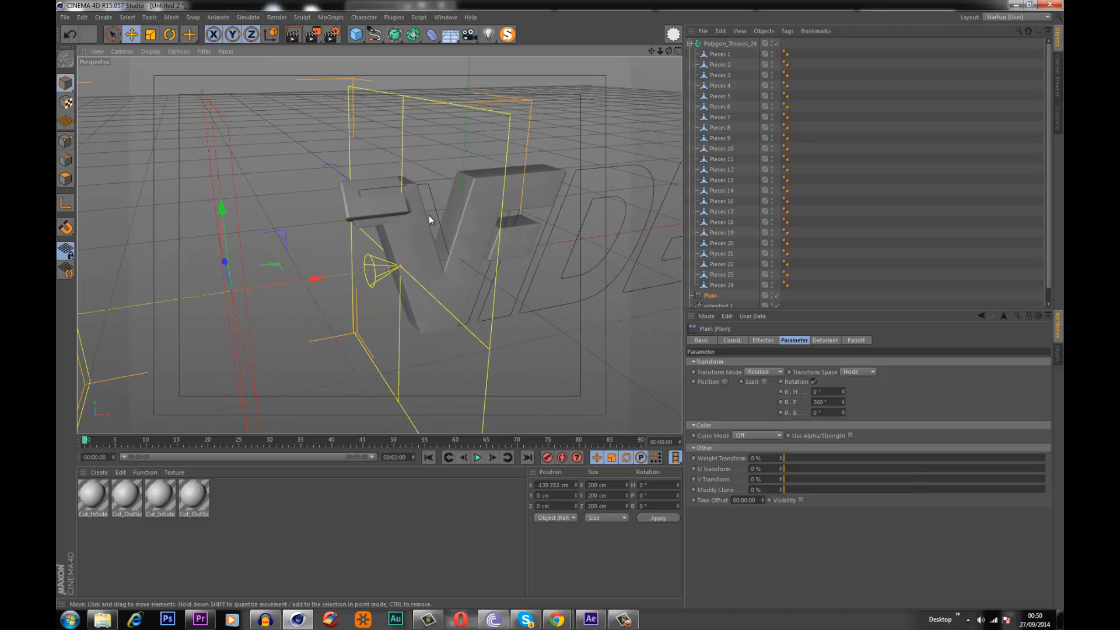
left_click_drag(311, 281, 455, 268)
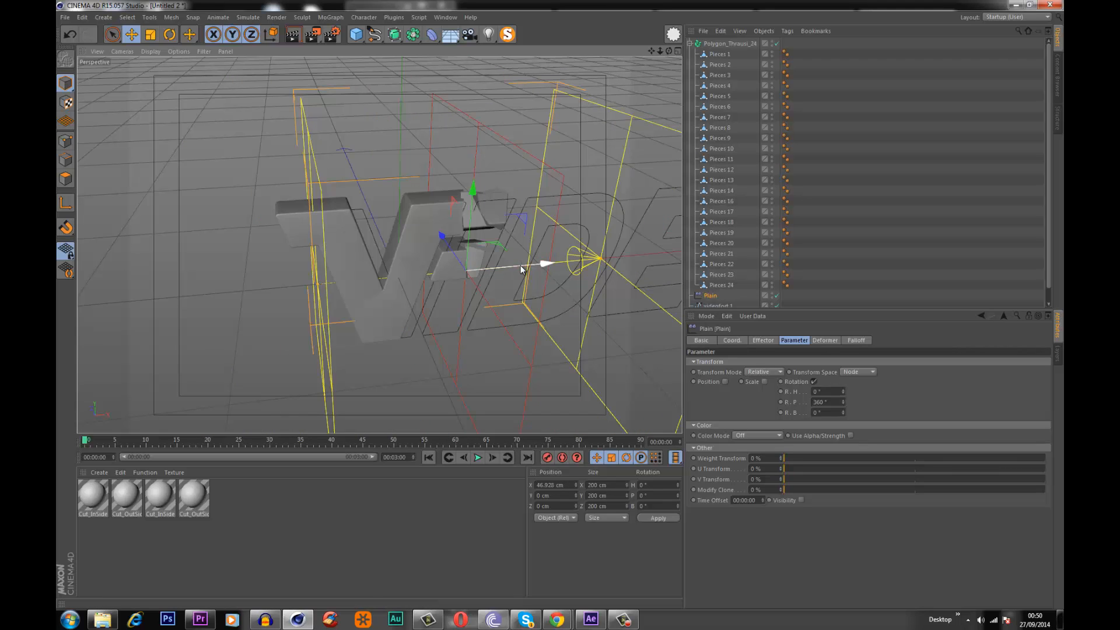
left_click_drag(523, 270, 257, 234)
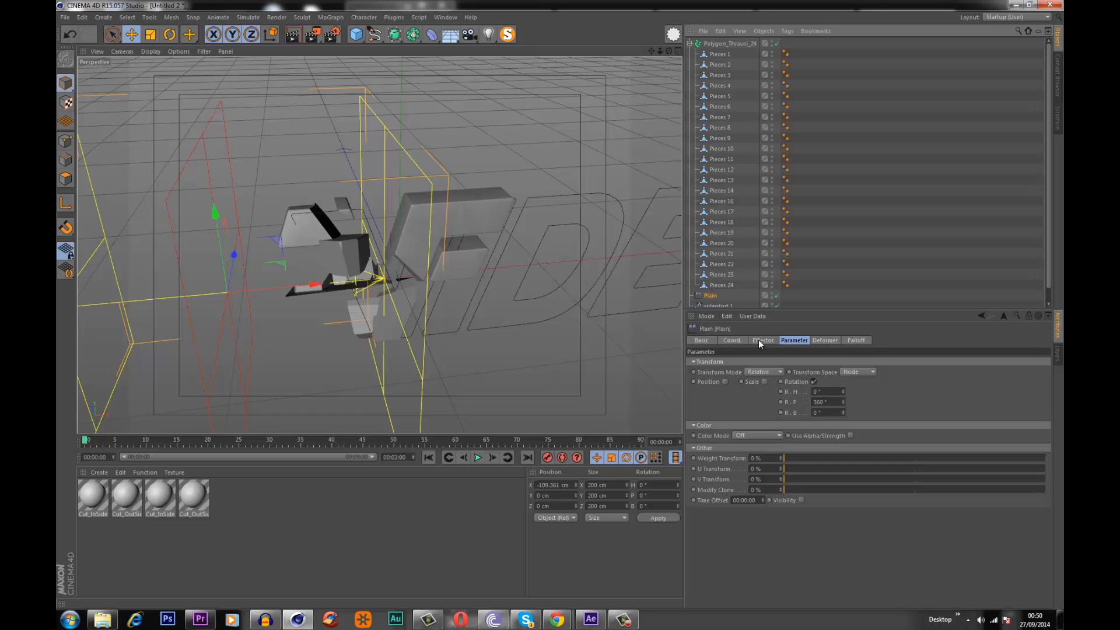
- Set the Plain effector's falloff to 20%
left_click(858, 340)
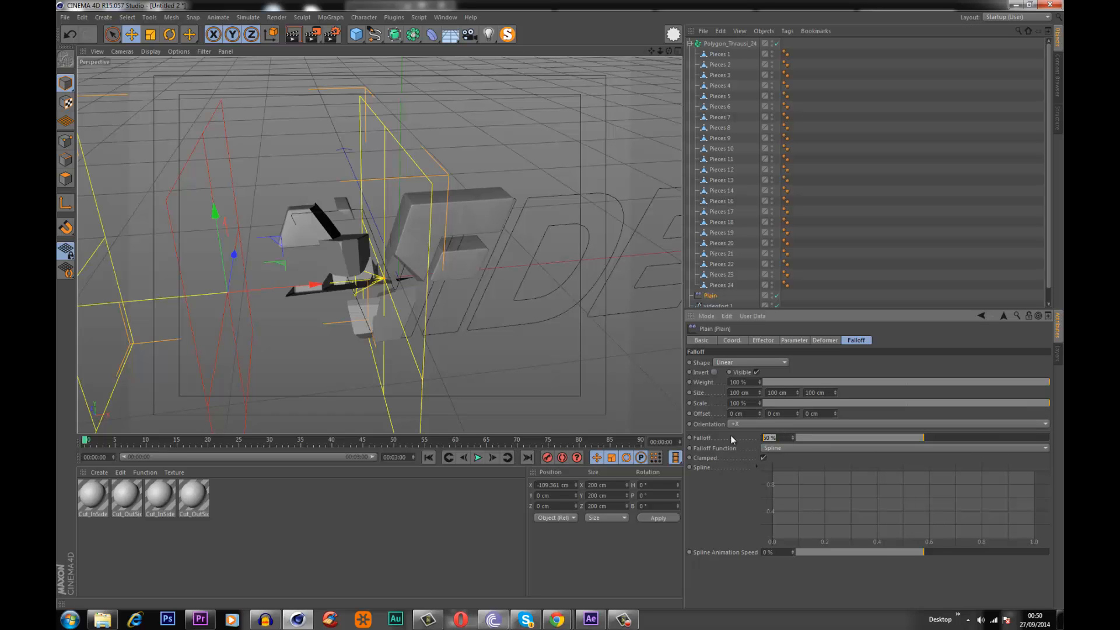
type("20")
key("Return")
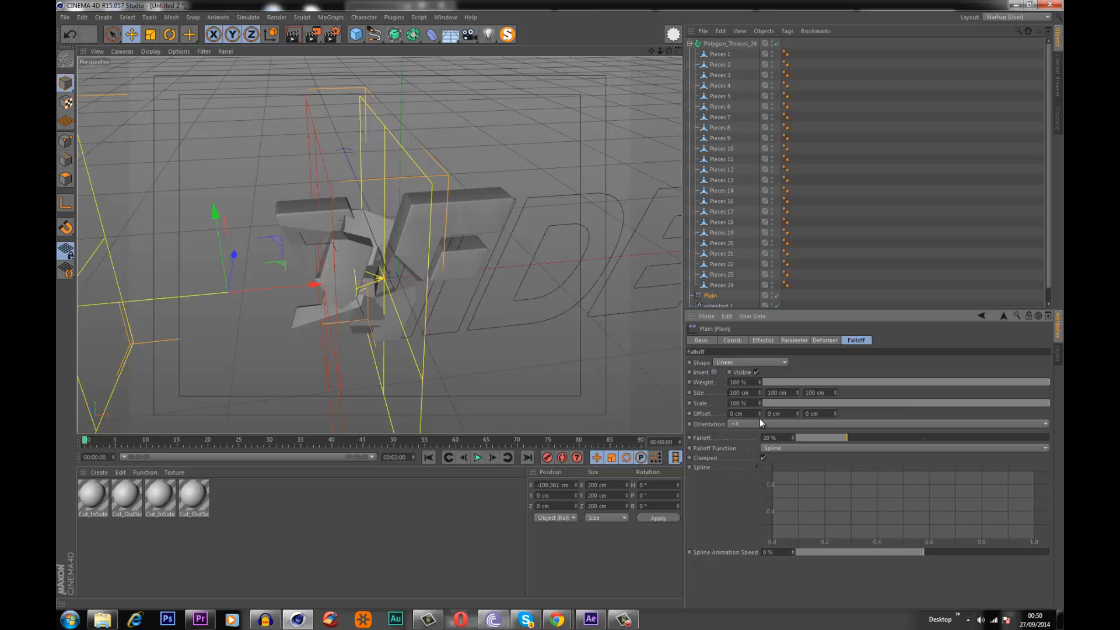
scroll(337, 222, "up", 3)
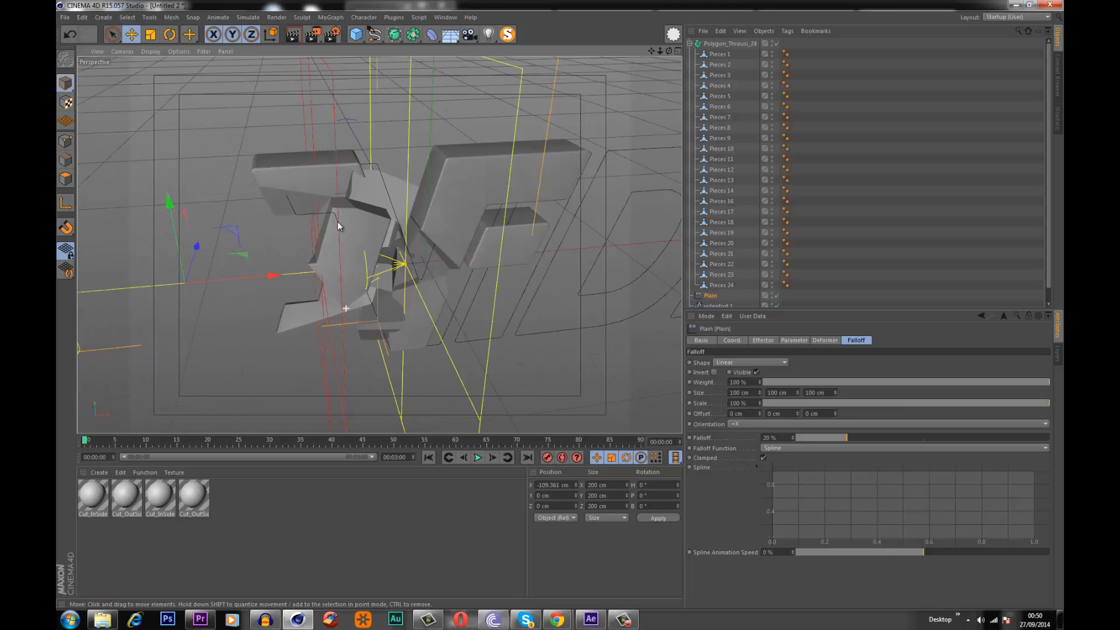
- Set the Plain effector's Maximum to 50% and slide the effector along X to about -65.3 cm
left_click_drag(337, 221, 358, 294, "alt")
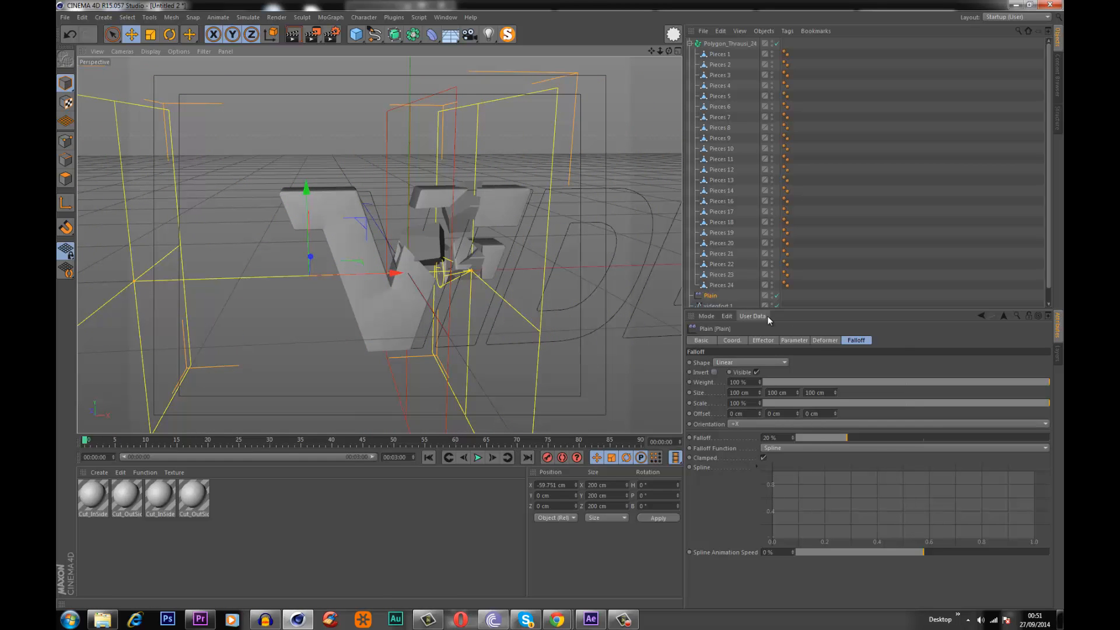
left_click(805, 342)
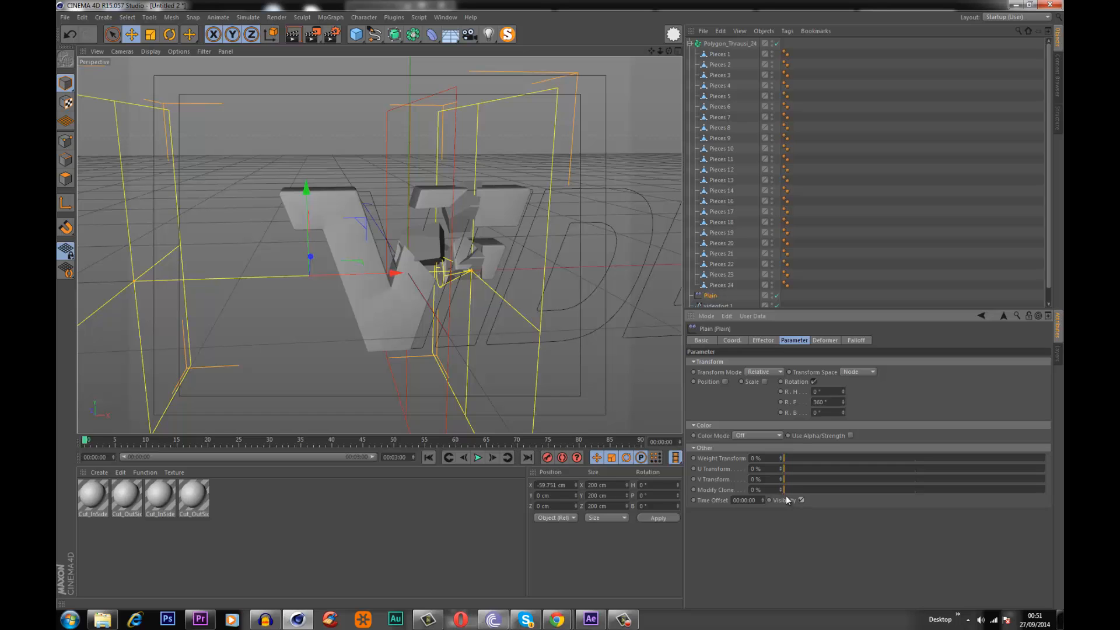
left_click(861, 342)
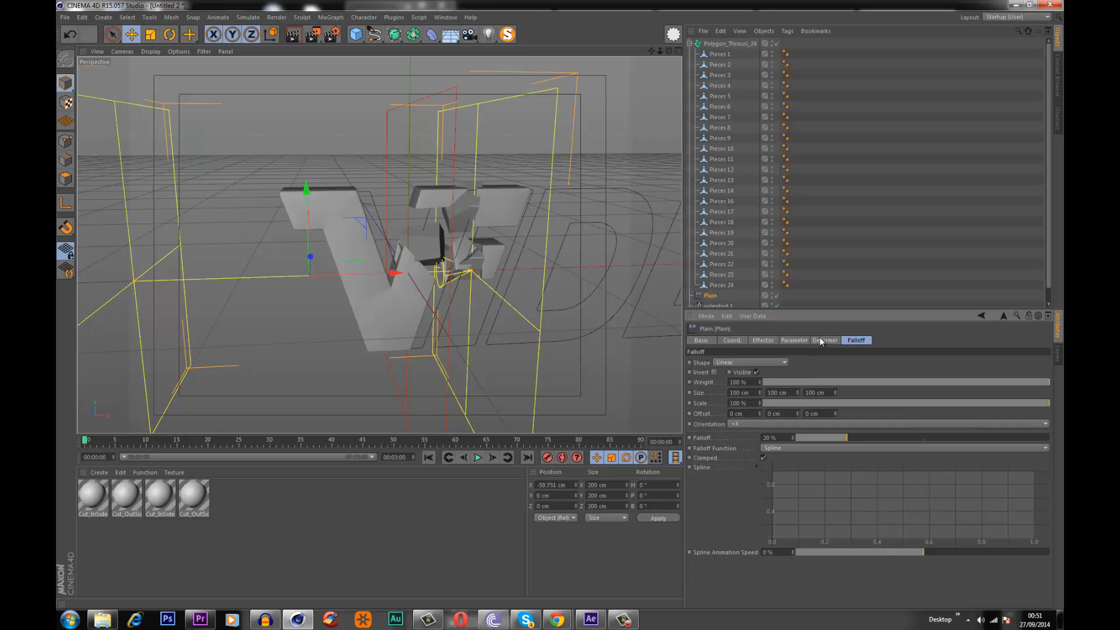
left_click(803, 341)
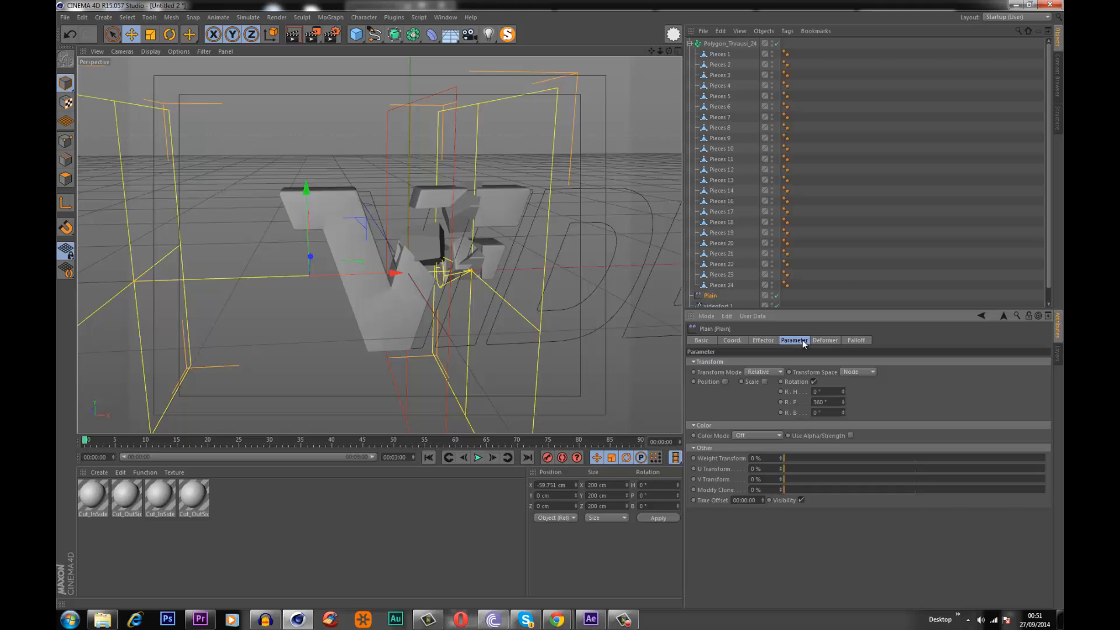
left_click(762, 340)
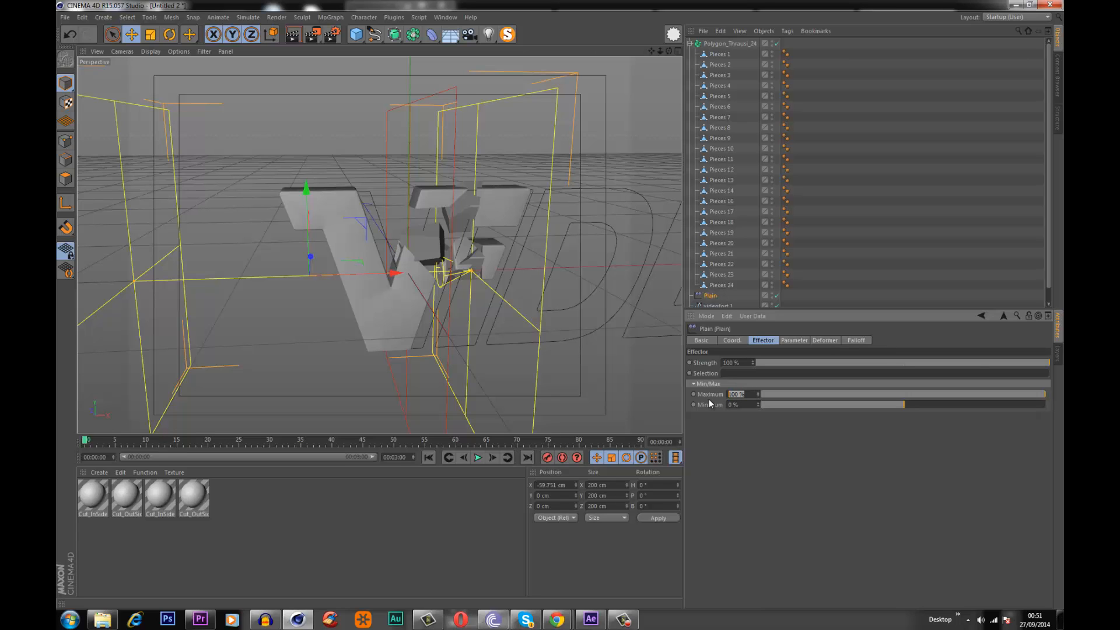
type("50")
key("Return")
left_click_drag(416, 276, 323, 285)
left_click(717, 294)
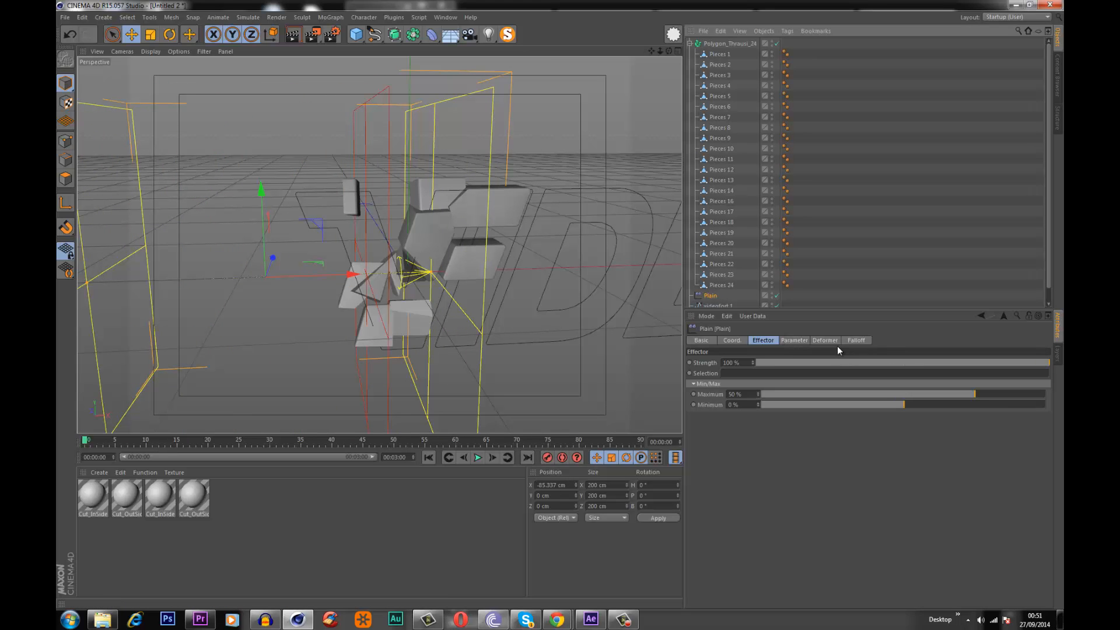
- Invert the Plain effector's falloff and slide the effector along X to about -155.5 cm, clear of the VF logo
left_click(794, 340)
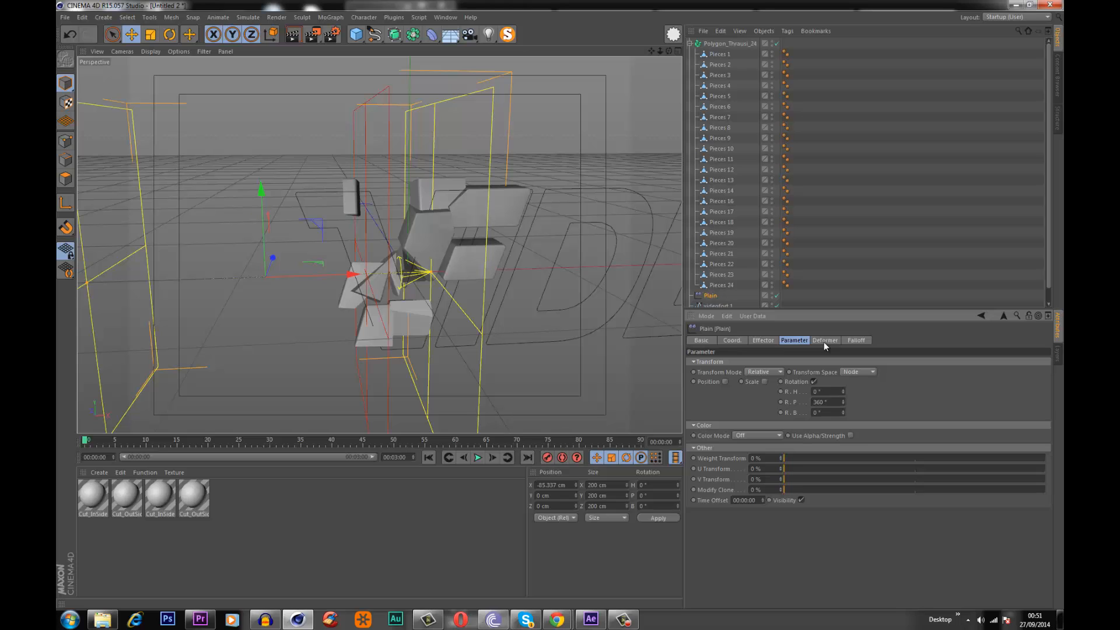
left_click(849, 341)
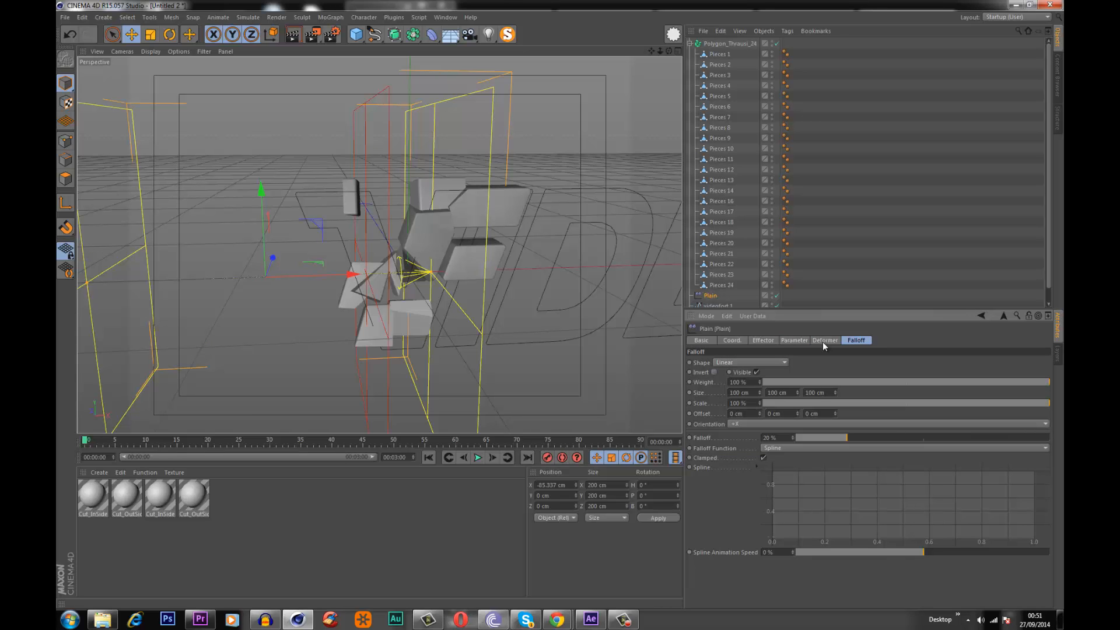
left_click(714, 372)
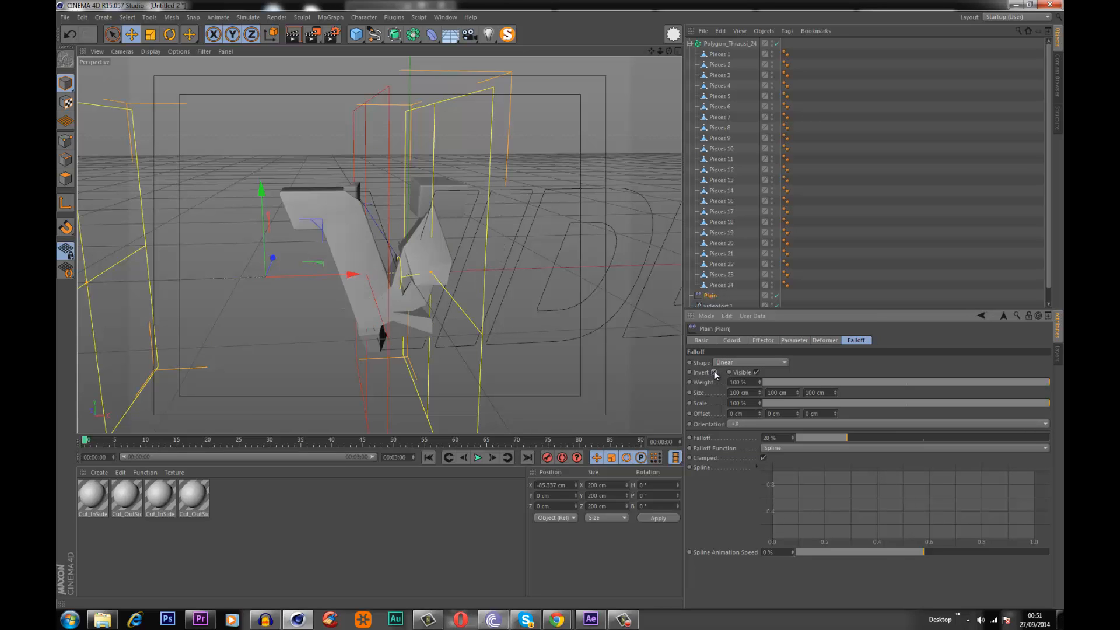
left_click_drag(328, 270, 474, 305)
left_click_drag(473, 306, 225, 286, "alt")
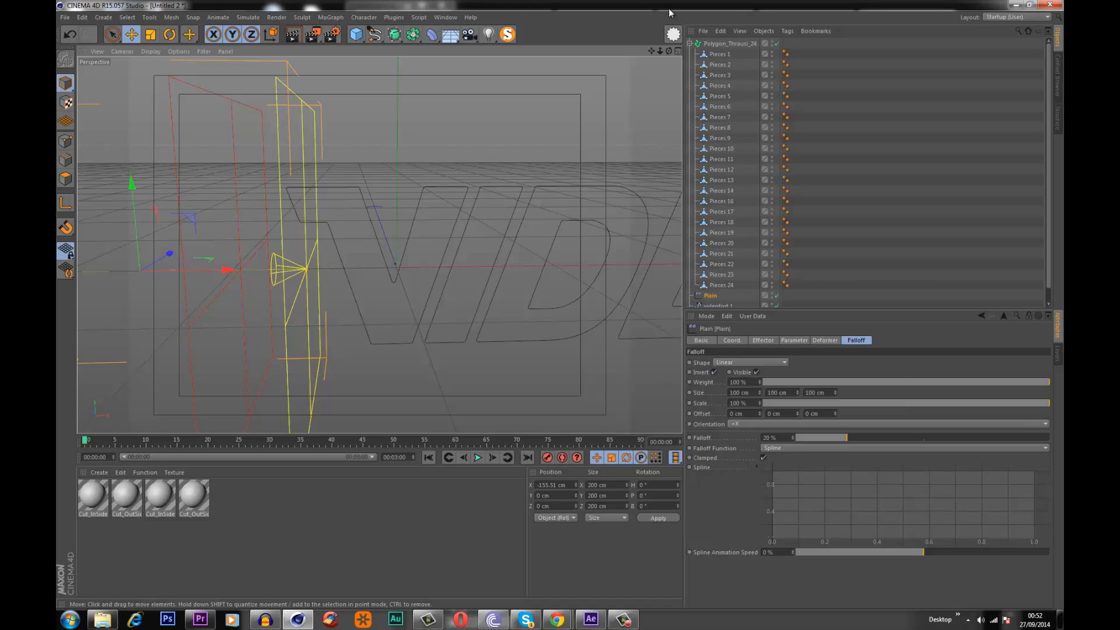
- Keyframe the Plain effector's X position at -155.51 cm on frame 0 and at about 9.7 cm on frame 40
left_click(733, 340)
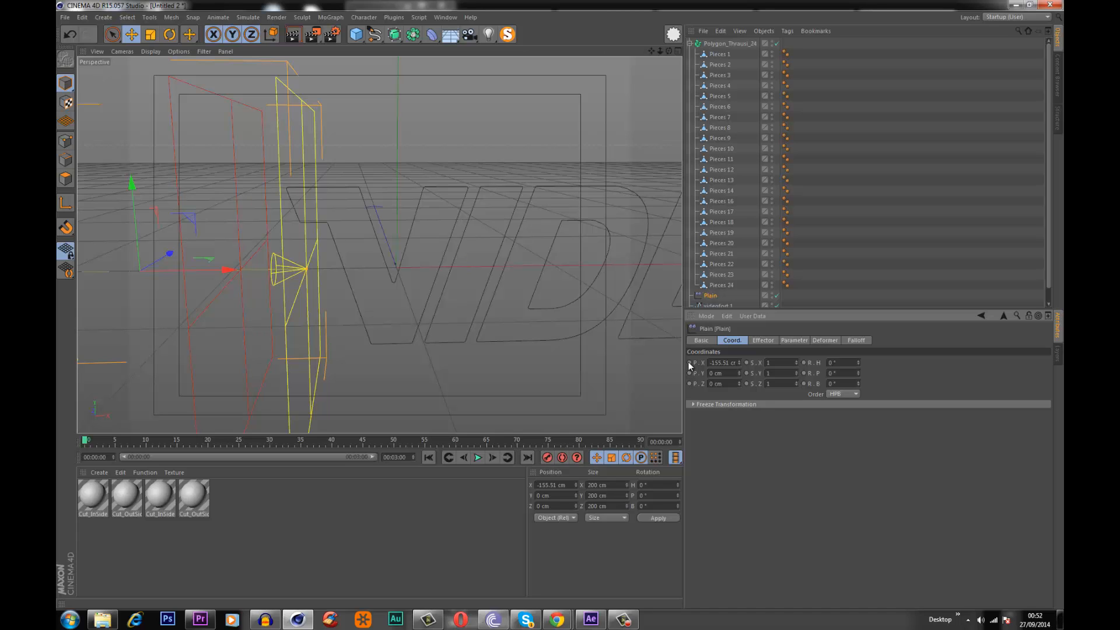
left_click(690, 362)
left_click_drag(88, 446, 102, 446)
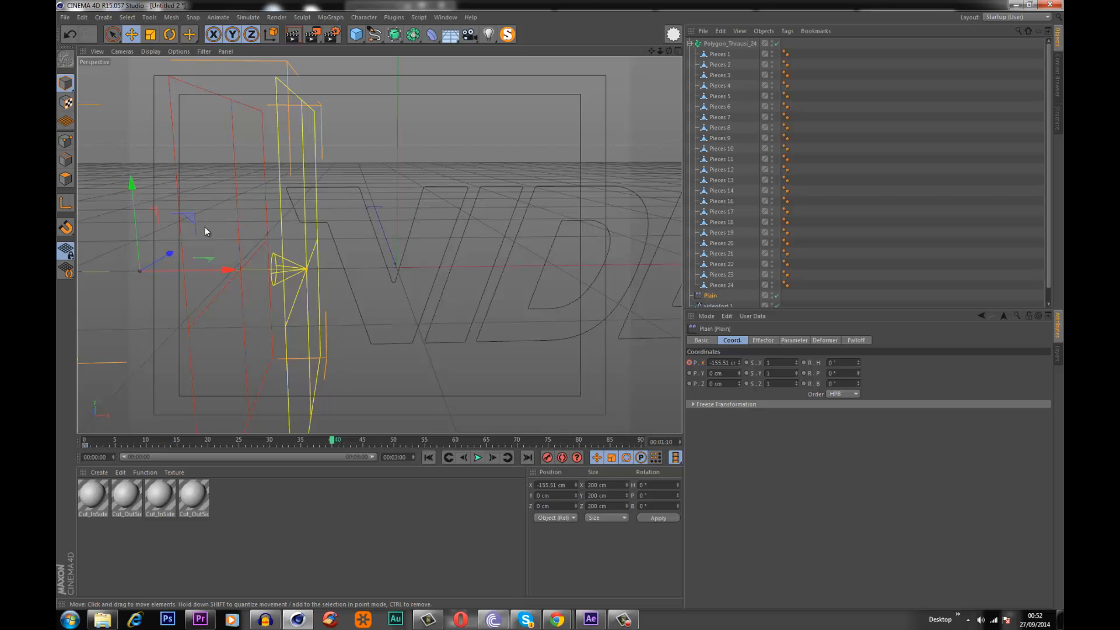
left_click_drag(205, 270, 477, 303)
middle_click_drag(474, 244, 411, 273, "alt")
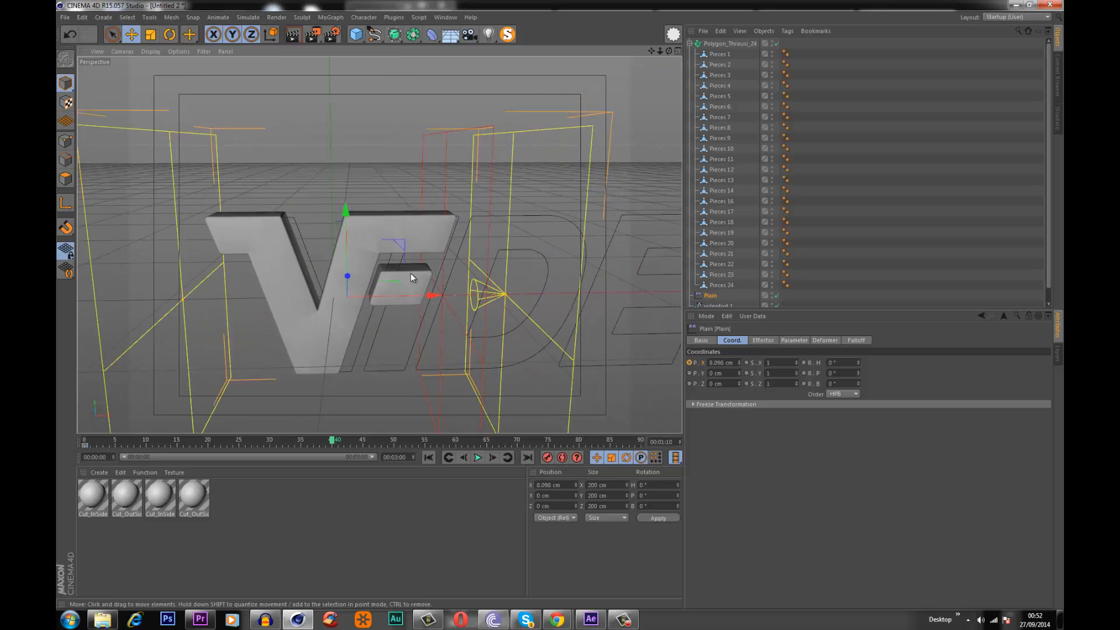
left_click_drag(411, 271, 439, 295, "alt")
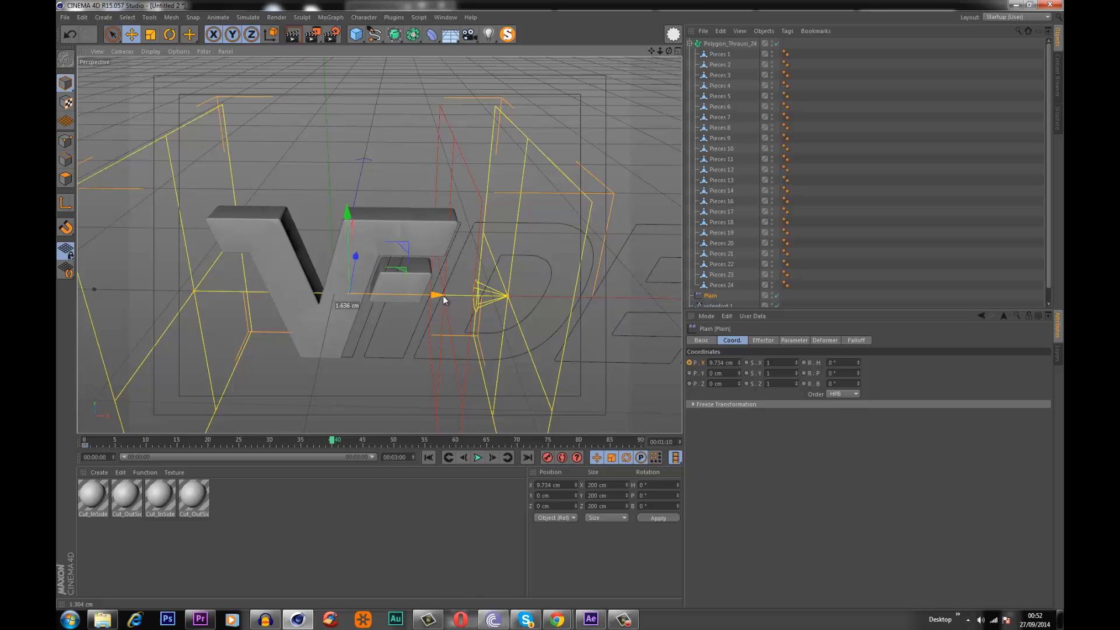
left_click(689, 363)
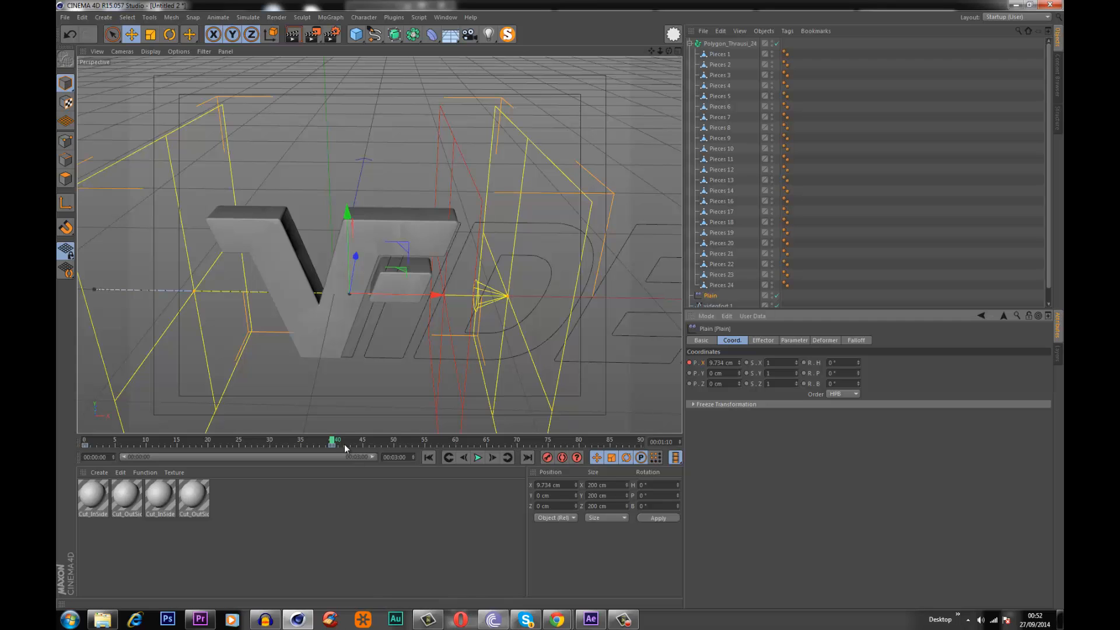
- Select both of the Plain effector's X position keyframes and set their interpolation to Linear
mouse_move(333, 445)
left_mouse_down()
mouse_move(155, 449)
mouse_move(331, 464)
mouse_move(261, 464)
mouse_move(345, 457)
left_mouse_up()
left_click_drag(229, 452, 83, 448)
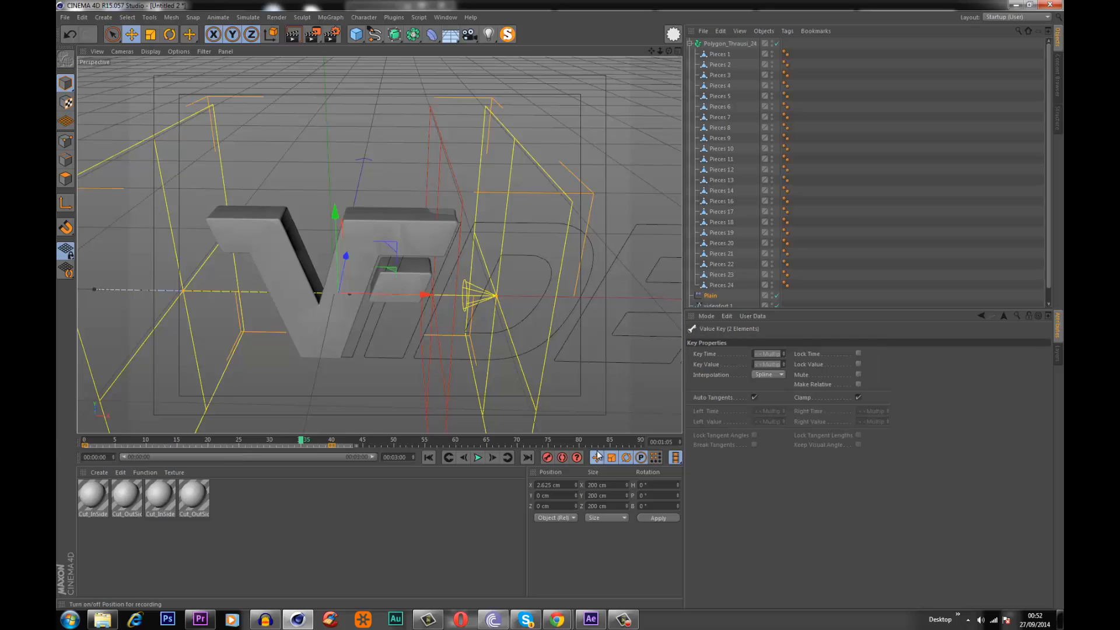
left_click(772, 377)
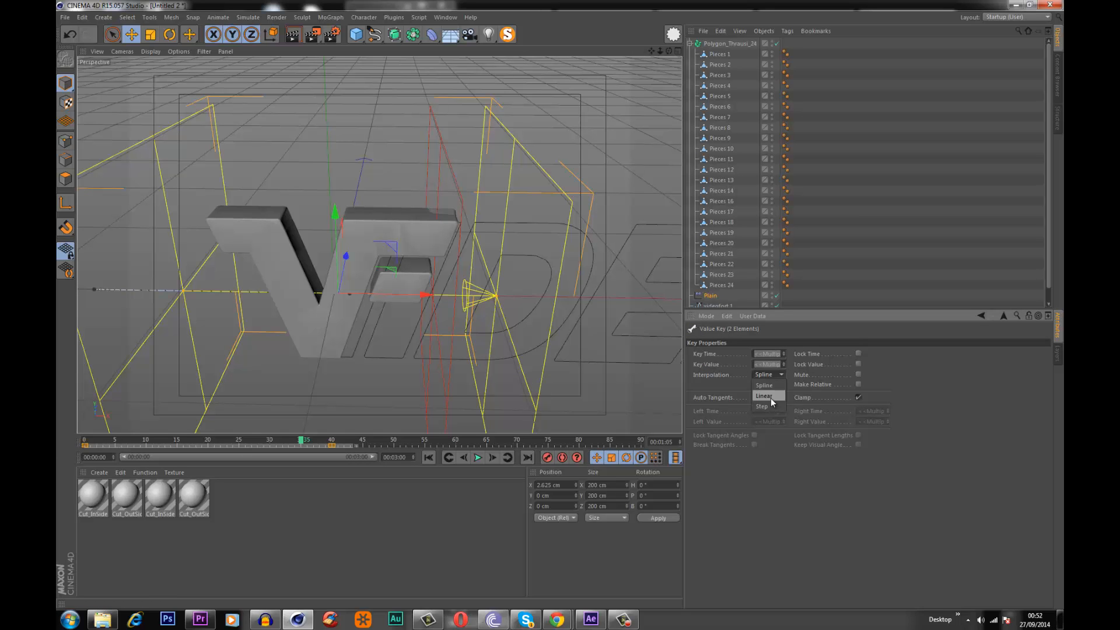
left_click(770, 397)
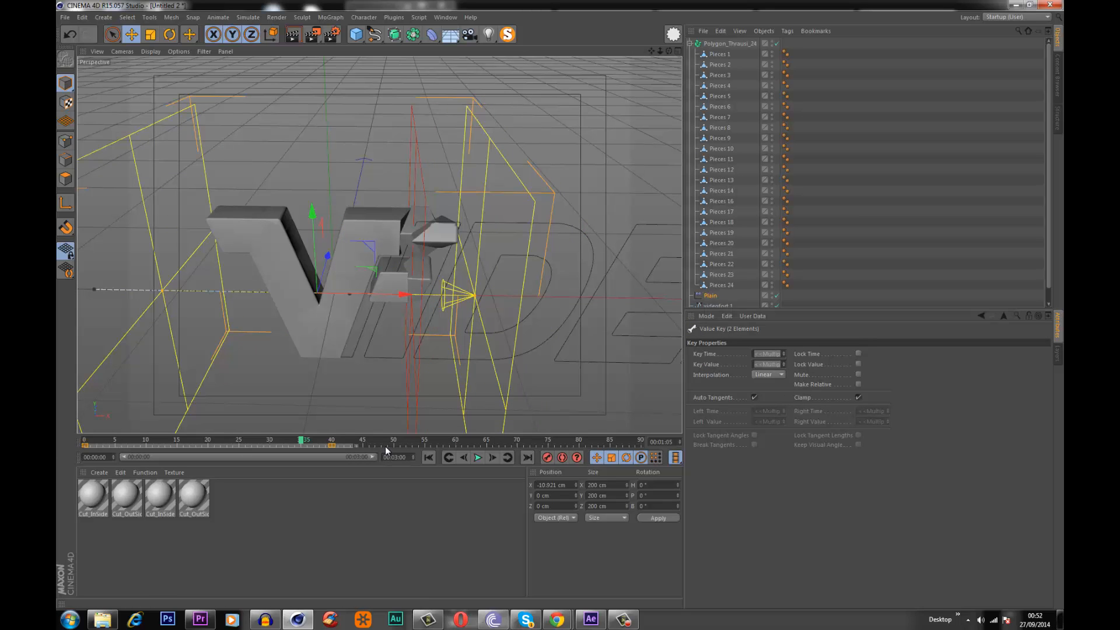
- Play the VF animation from the start several times and examine the rotating pieces up close and from a lower angle
left_click(428, 457)
left_click(478, 460)
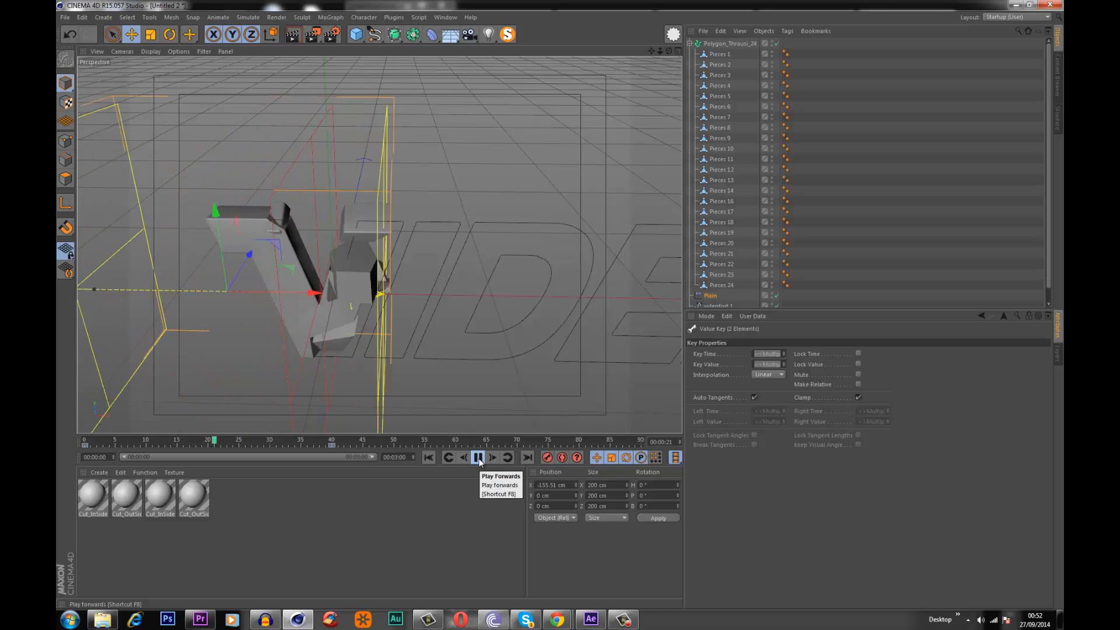
left_click(428, 457)
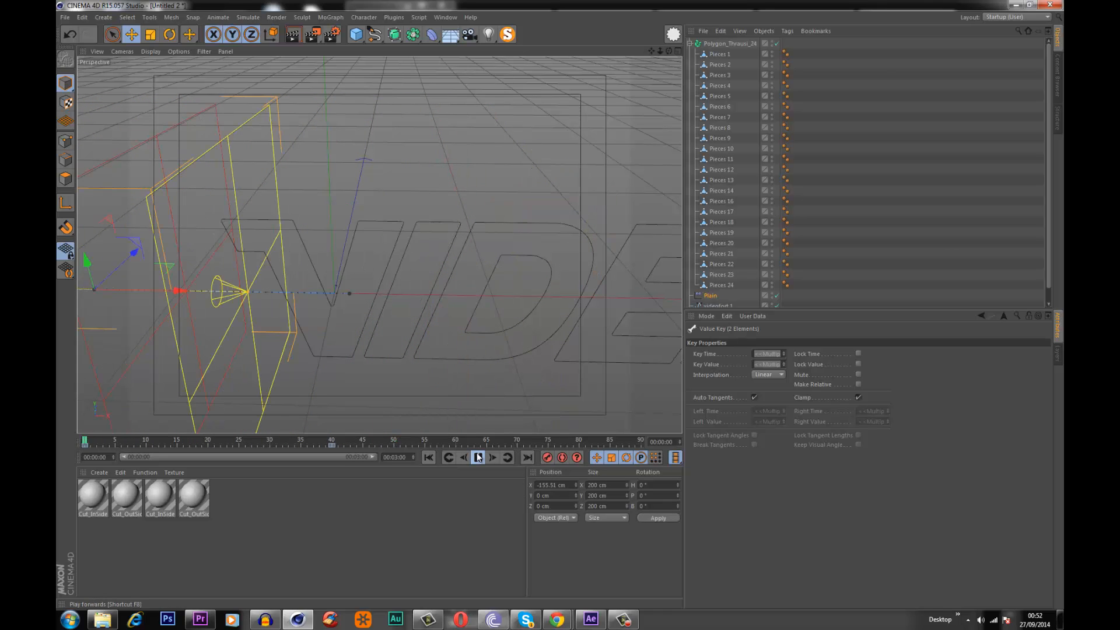
left_click(477, 457)
left_click(428, 457)
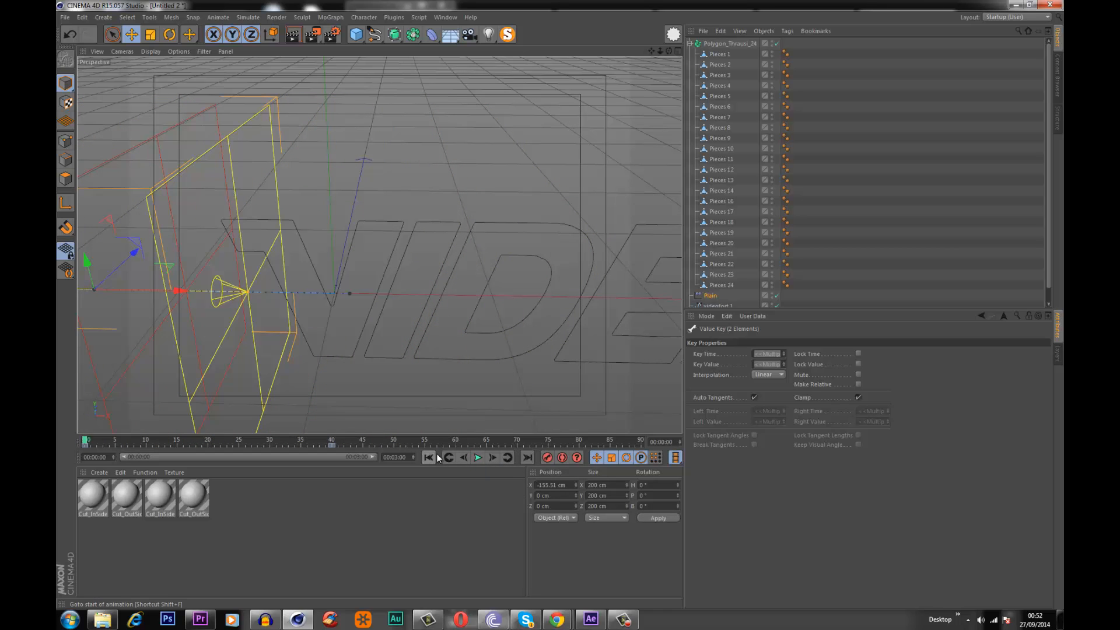
left_click(477, 457)
scroll(254, 307, "up", 8)
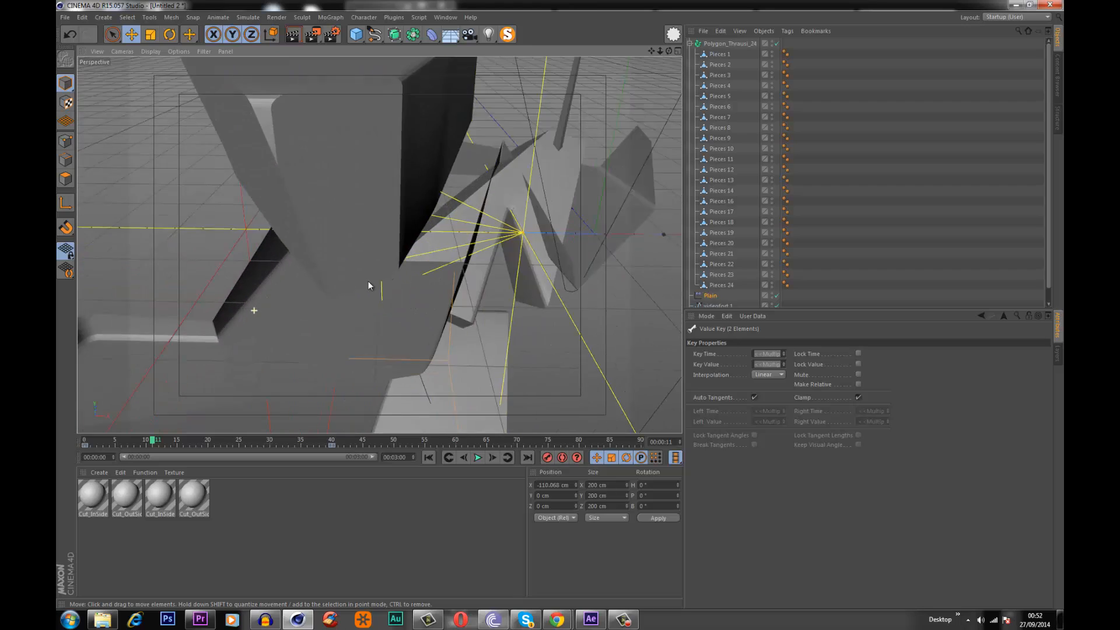
scroll(255, 318, "down", 5)
left_click_drag(258, 336, 324, 320, "alt")
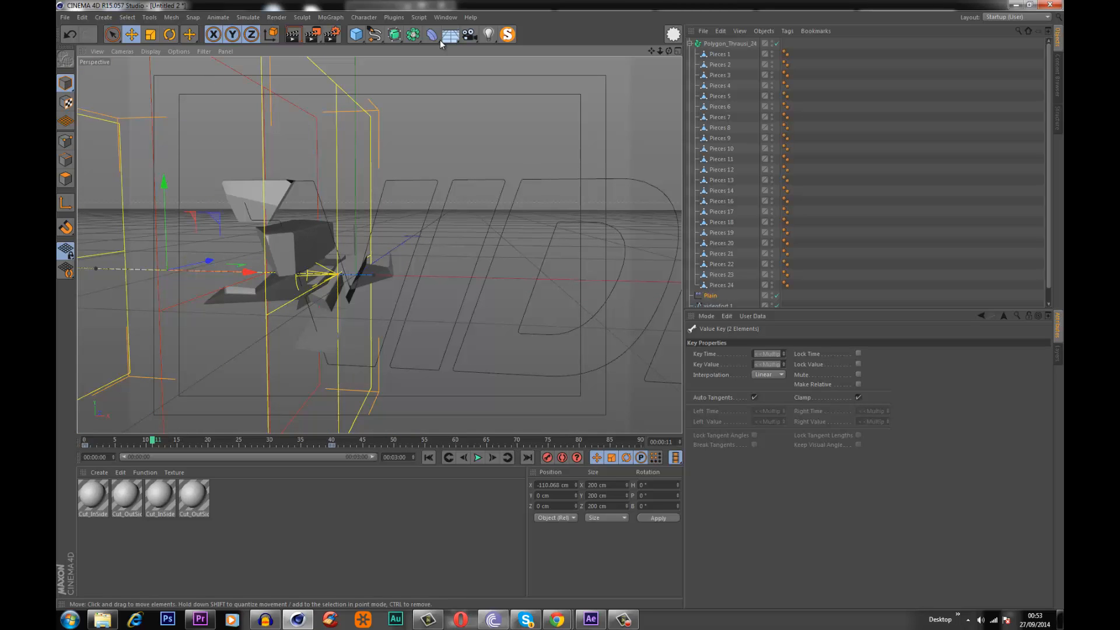
- Switch to the vf trace_0003.c4d project, scrub its VIDEOFORT animation to frame 65, and return to Untitled 2
left_click(445, 18)
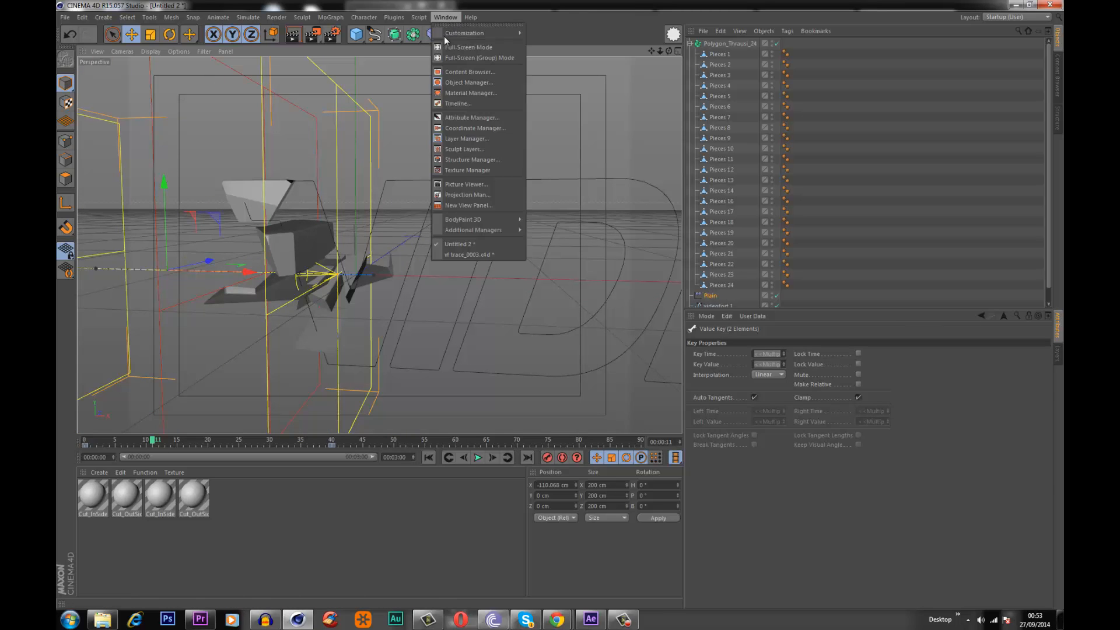
left_click(469, 253)
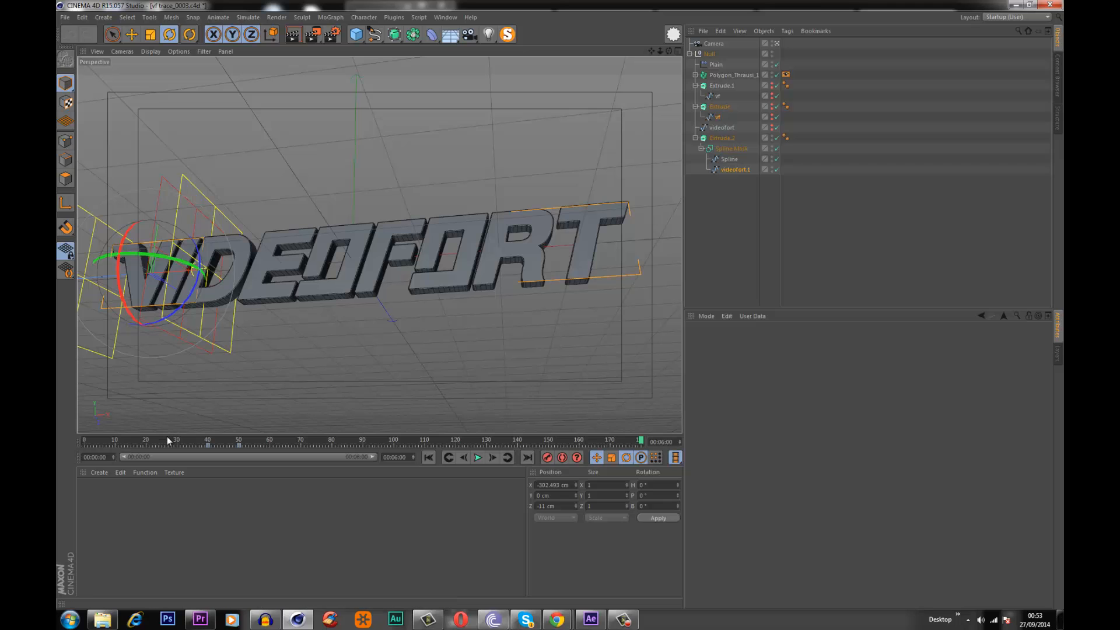
left_click_drag(167, 437, 286, 443)
left_click(445, 17)
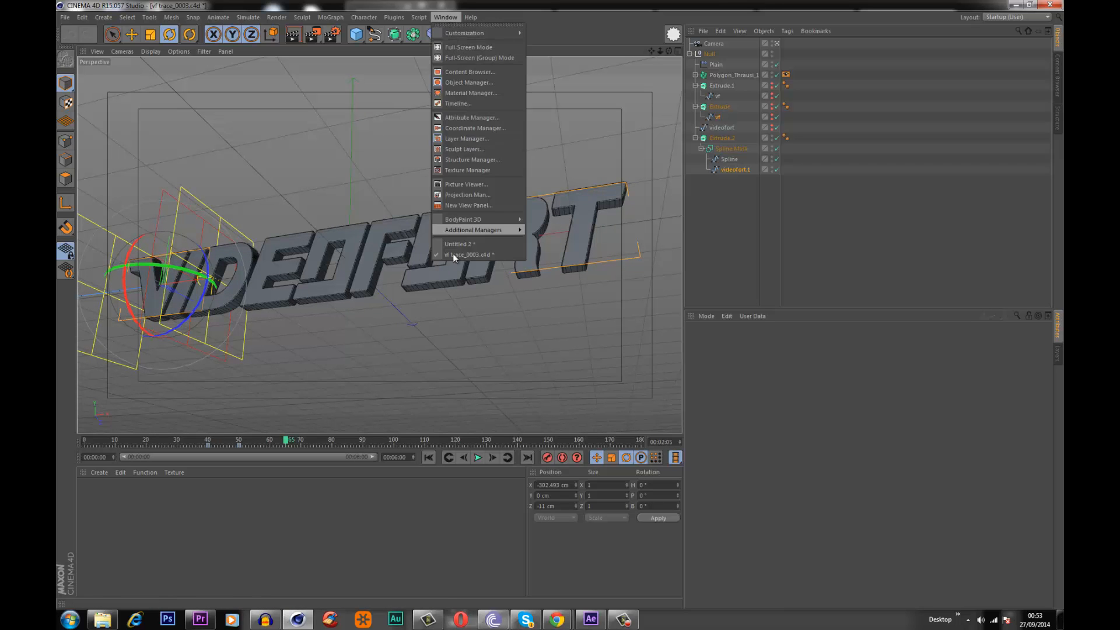
left_click(457, 243)
- Scrub the VF animation through frame 30 to frame 40 to check how the logo assembles
left_click_drag(213, 439, 269, 449)
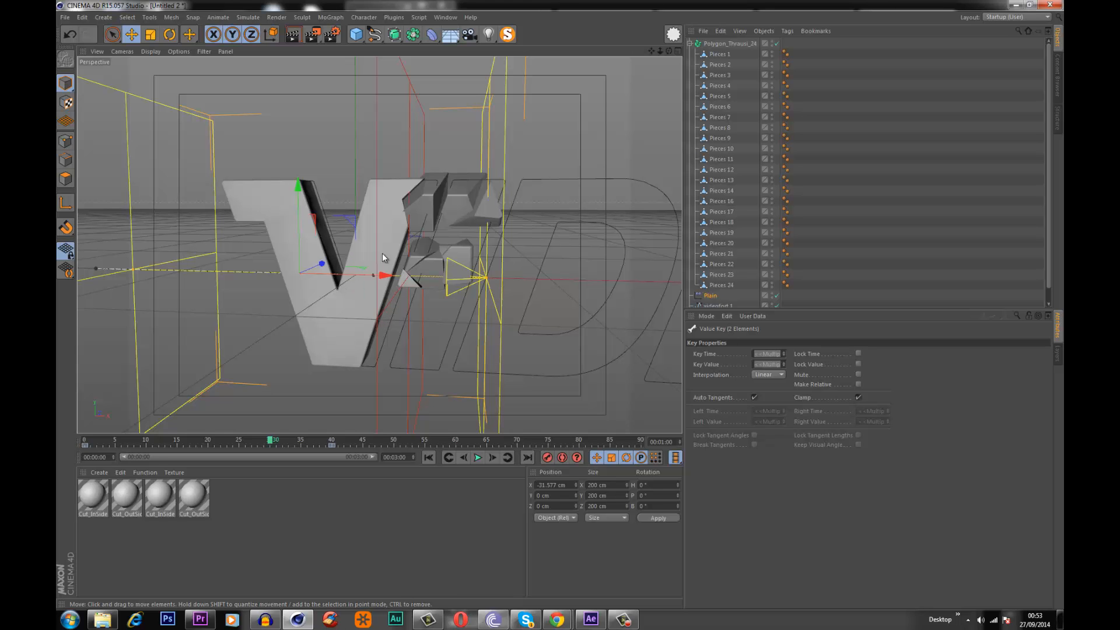
left_click_drag(383, 253, 314, 242, "alt")
left_click_drag(281, 434, 332, 443)
- Examine the VIDEOFORT reveal between frames 45 and 55 in vf trace_0003.c4d, and return to Untitled 2
left_click(446, 17)
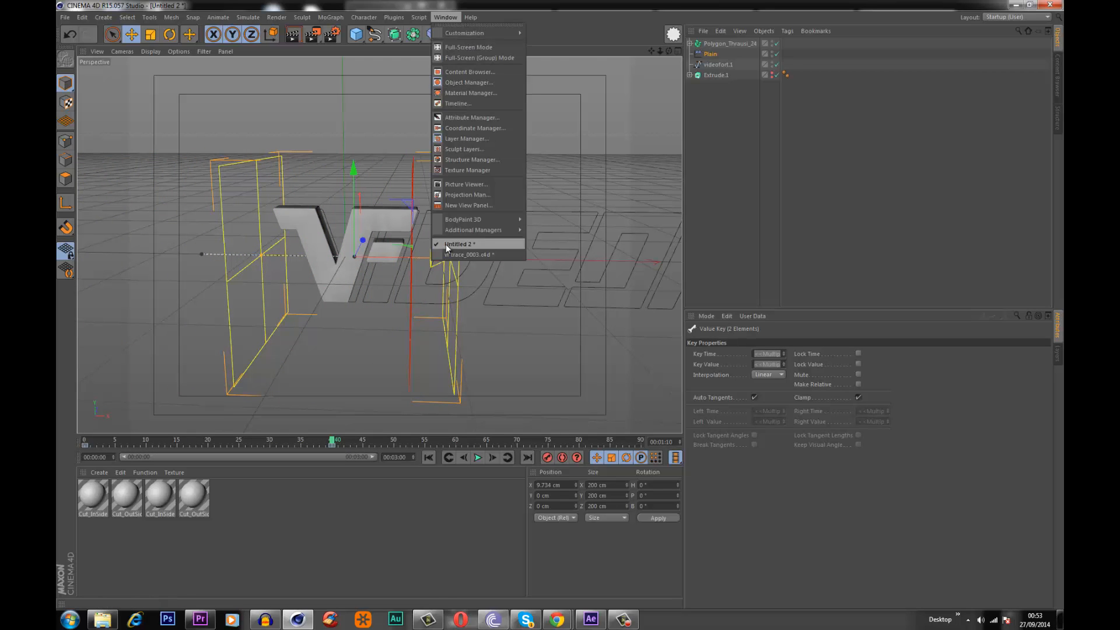
left_click(451, 246)
left_click_drag(249, 443, 223, 450)
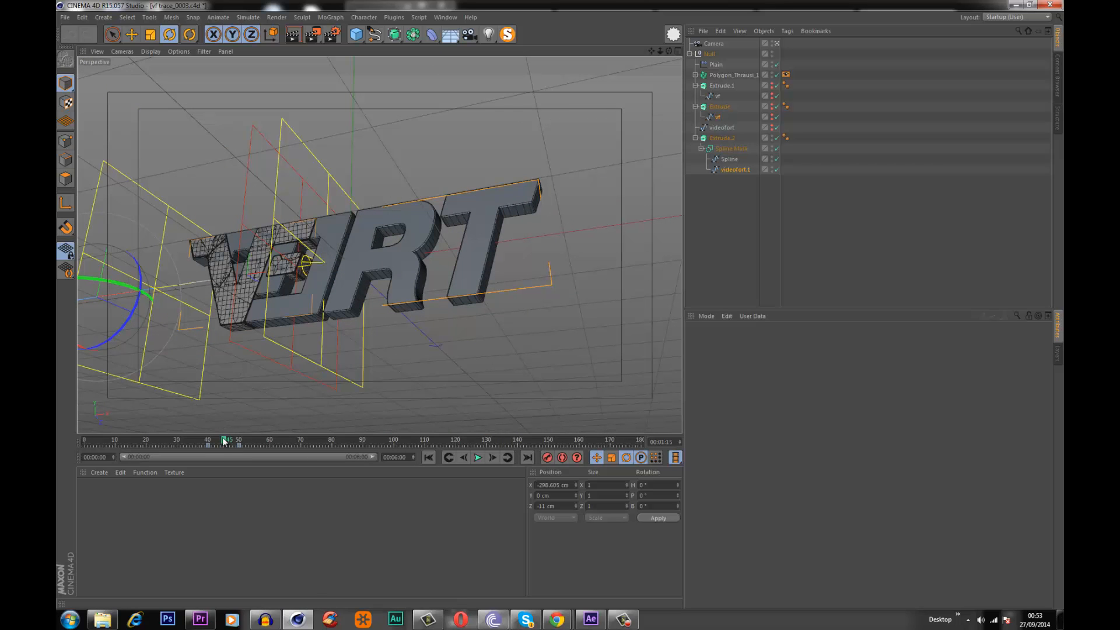
left_click_drag(225, 441, 254, 441)
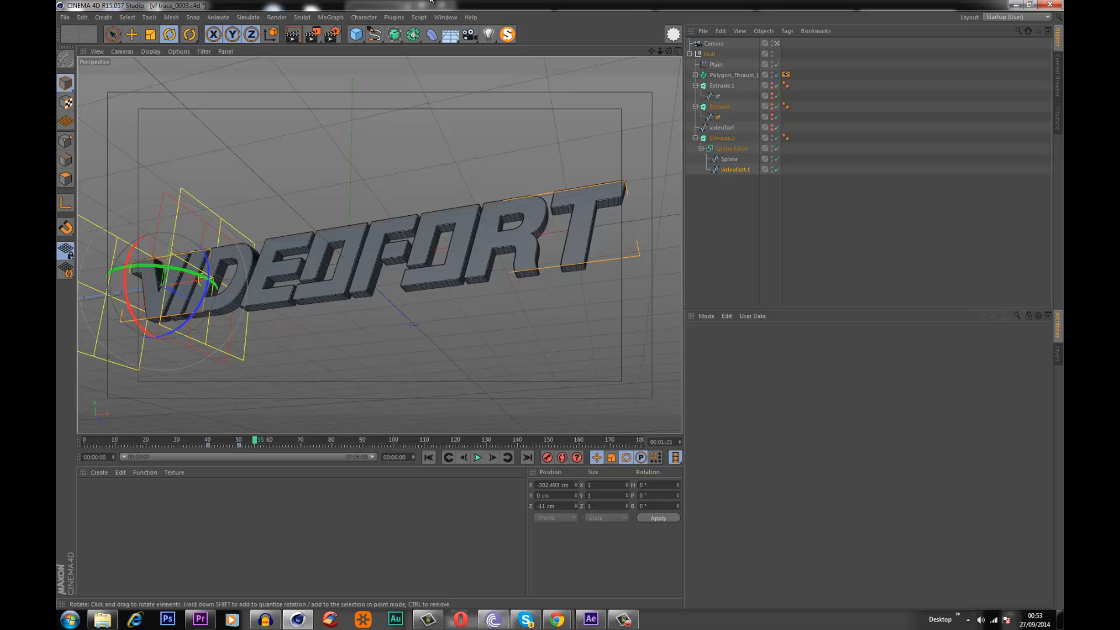
left_click(447, 17)
left_click(453, 241)
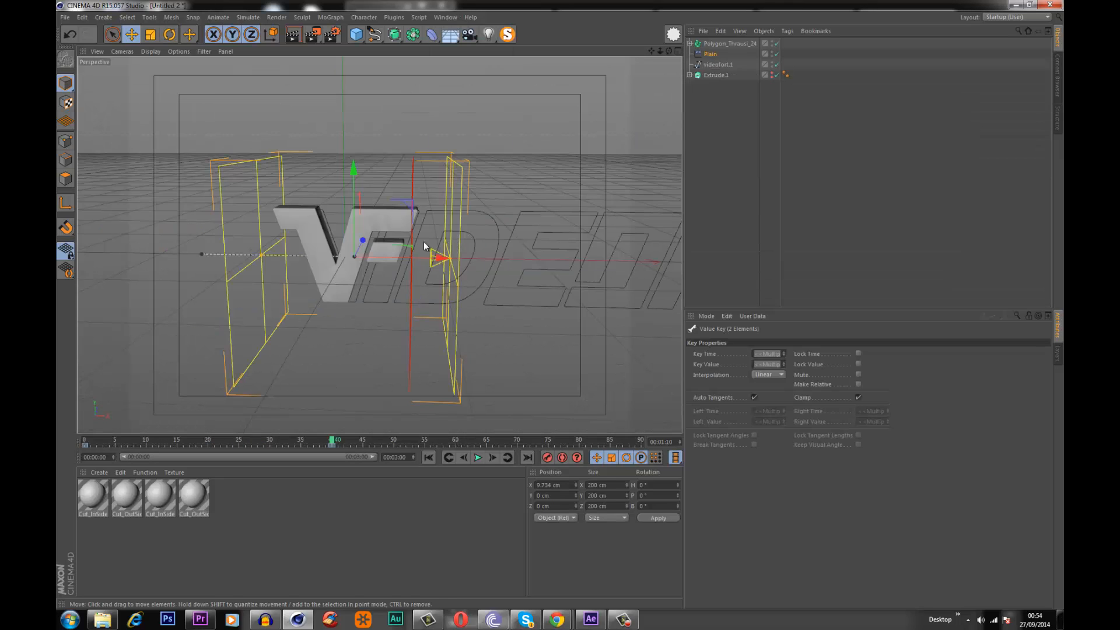
- Duplicate the vf spline inside Extrude.1 to the top level of the object hierarchy
left_click(687, 161)
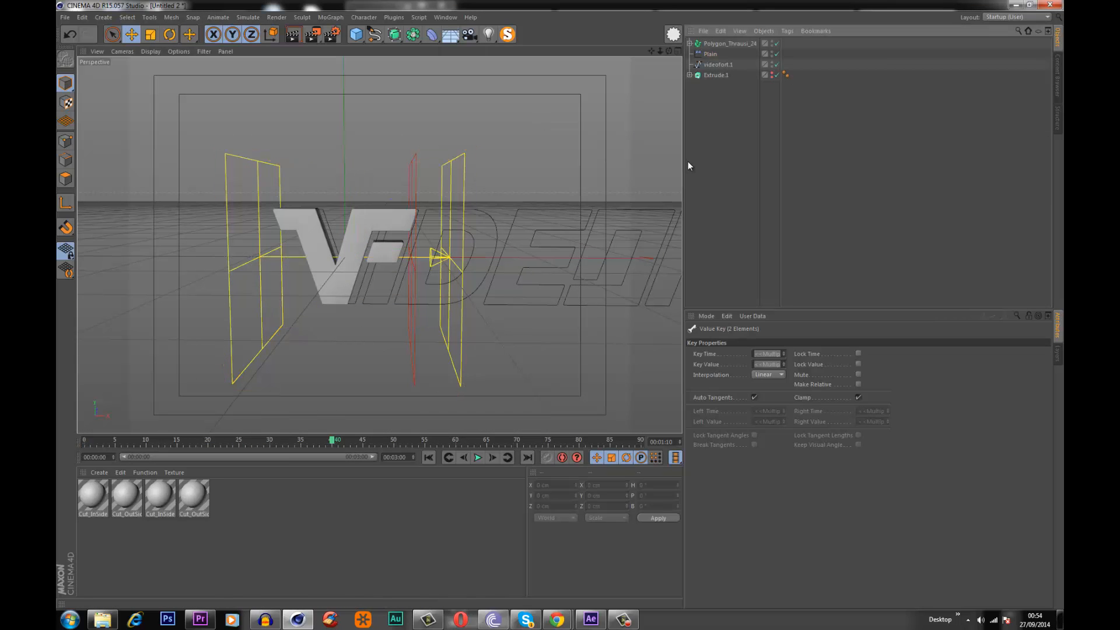
left_click(689, 74)
left_click(710, 85)
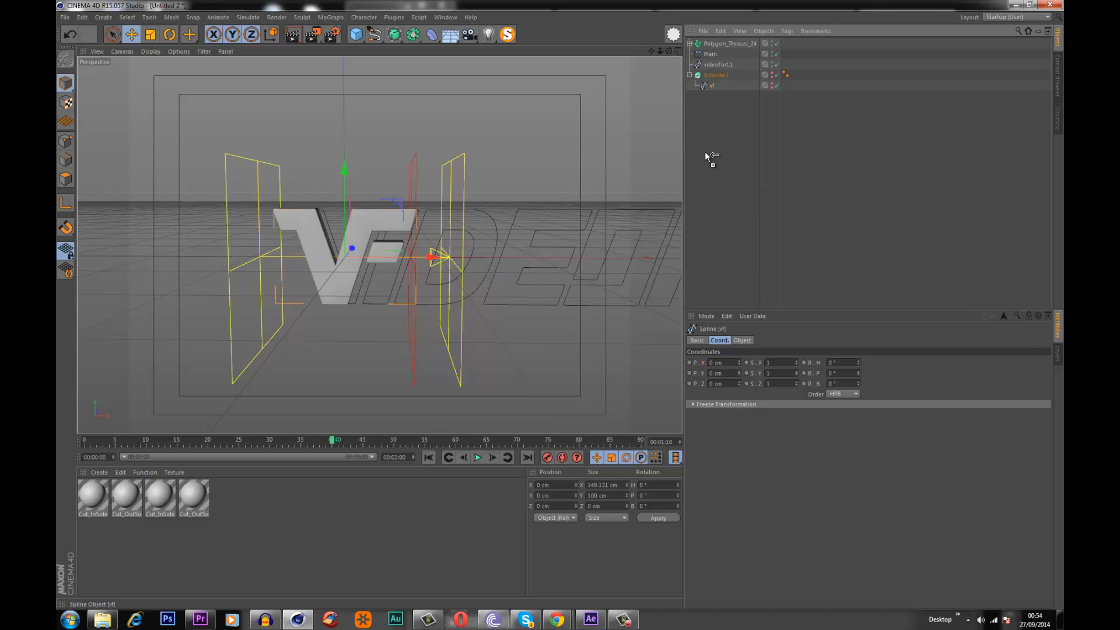
left_click_drag(705, 151, 706, 152, "ctrl")
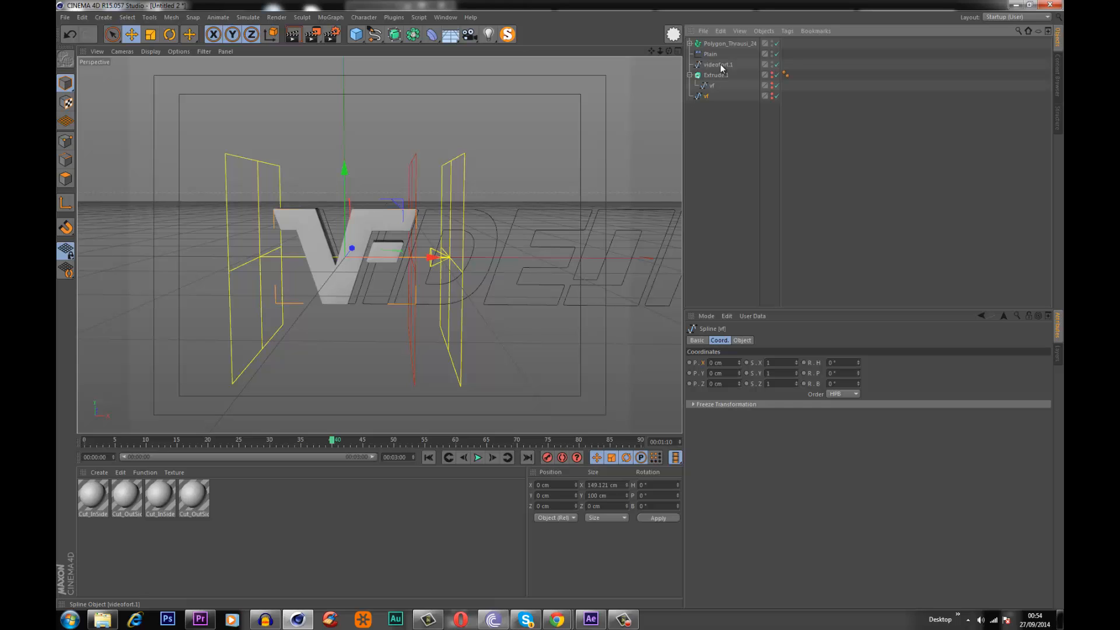
- Move videofort.1 below vf in the object hierarchy and isolate these two splines in the scene
left_click_drag(718, 66, 715, 116)
left_click(706, 85, "ctrl")
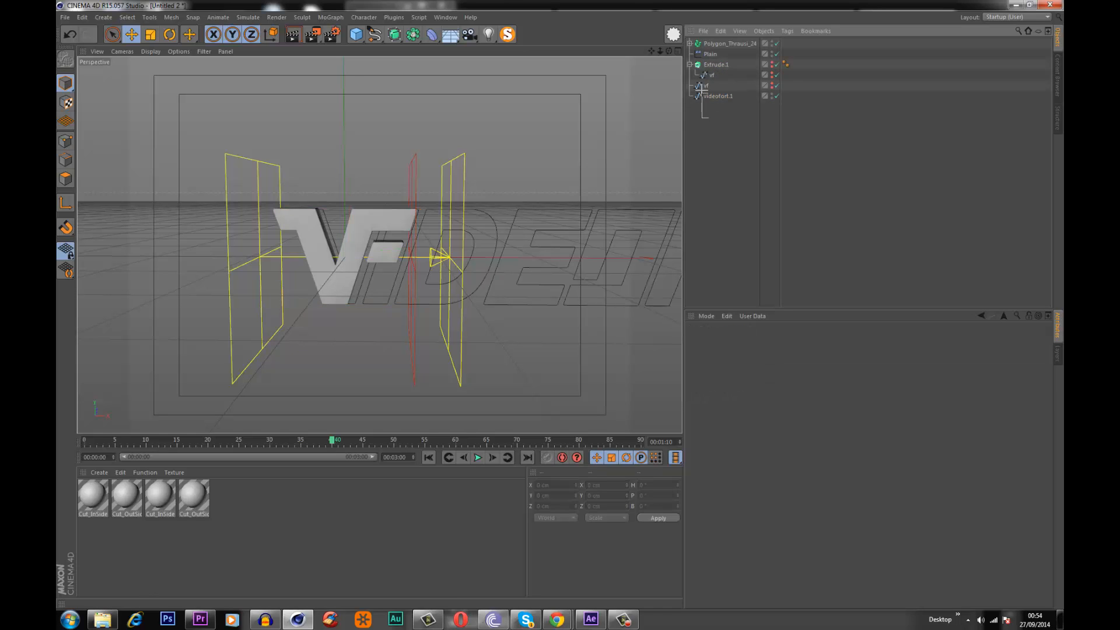
left_click(508, 35)
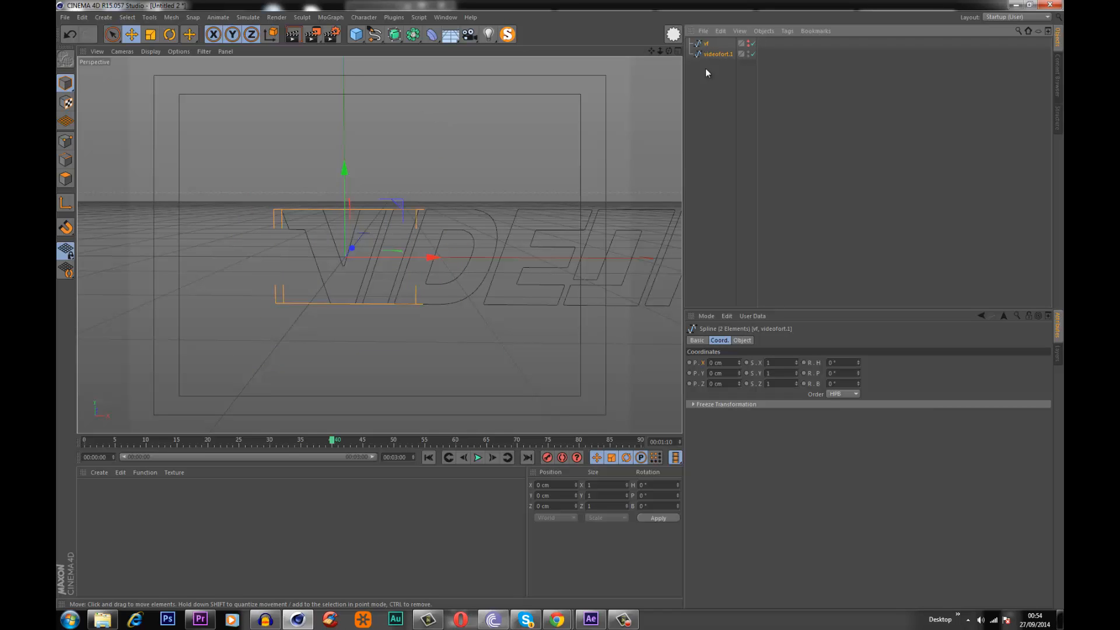
- Make the vf spline visible again and shift videofort.1 along X to about -8.2 cm so its V lines up with the VF logo
left_click(748, 42)
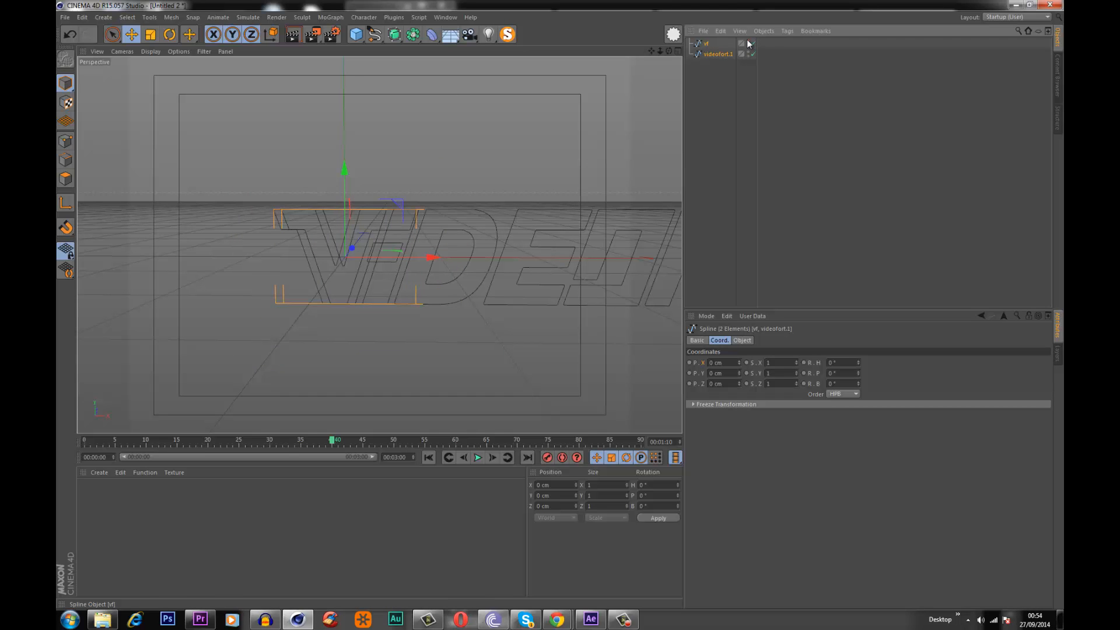
left_click(734, 75)
left_click(705, 45)
scroll(369, 197, "up", 4)
scroll(423, 170, "up", 2)
middle_click_drag(423, 170, 440, 230, "alt")
left_click(719, 54)
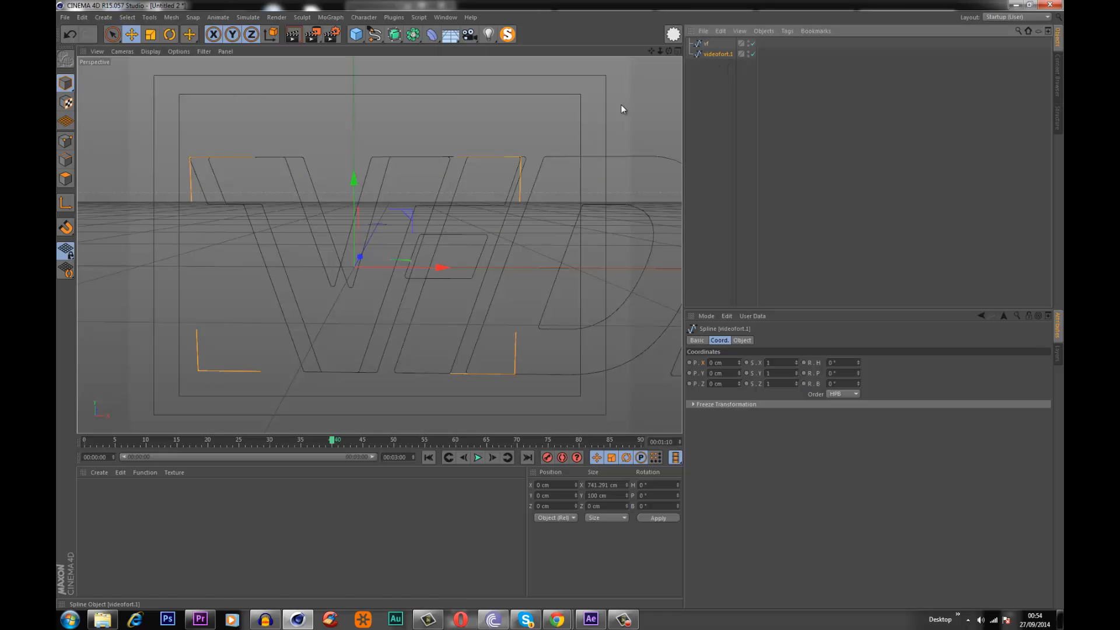
mouse_move(420, 269)
left_mouse_down()
mouse_move(408, 277)
mouse_move(524, 271)
mouse_move(402, 279)
left_mouse_up()
left_click_drag(401, 278, 350, 303)
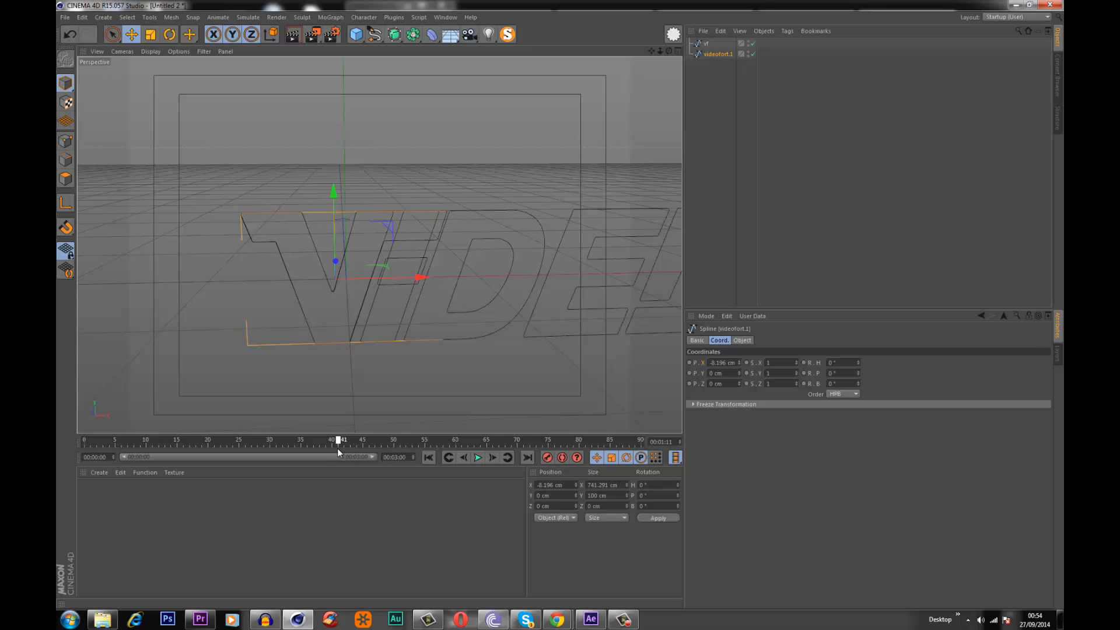
- Record a position keyframe on videofort.1 at frame 50, leaving scale and rotation unkeyed
left_click(330, 450)
left_click_drag(430, 285, 381, 282, "alt")
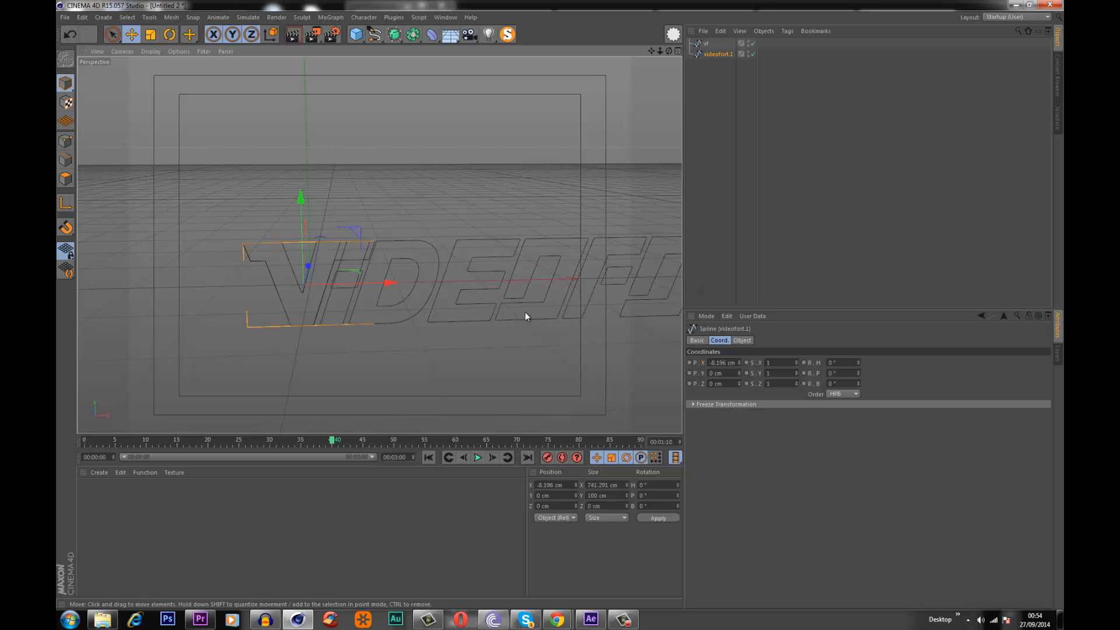
left_click_drag(524, 312, 405, 306, "alt")
right_click_drag(476, 260, 381, 277, "alt")
middle_click_drag(381, 277, 362, 295, "alt")
left_click_drag(334, 445, 388, 448)
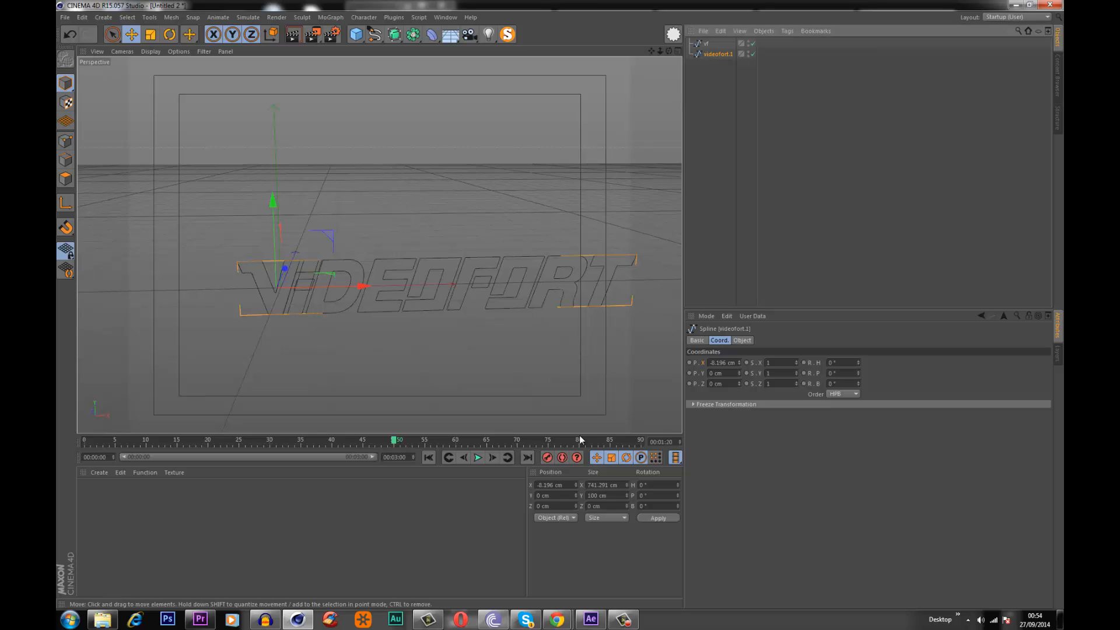
left_click(547, 457)
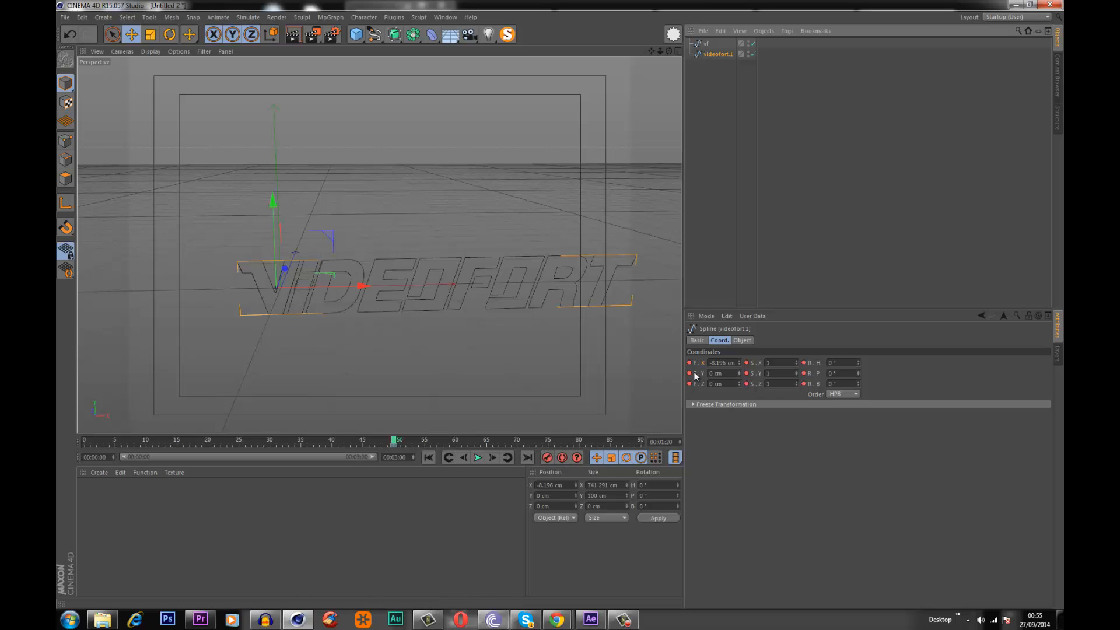
key("ctrl+z")
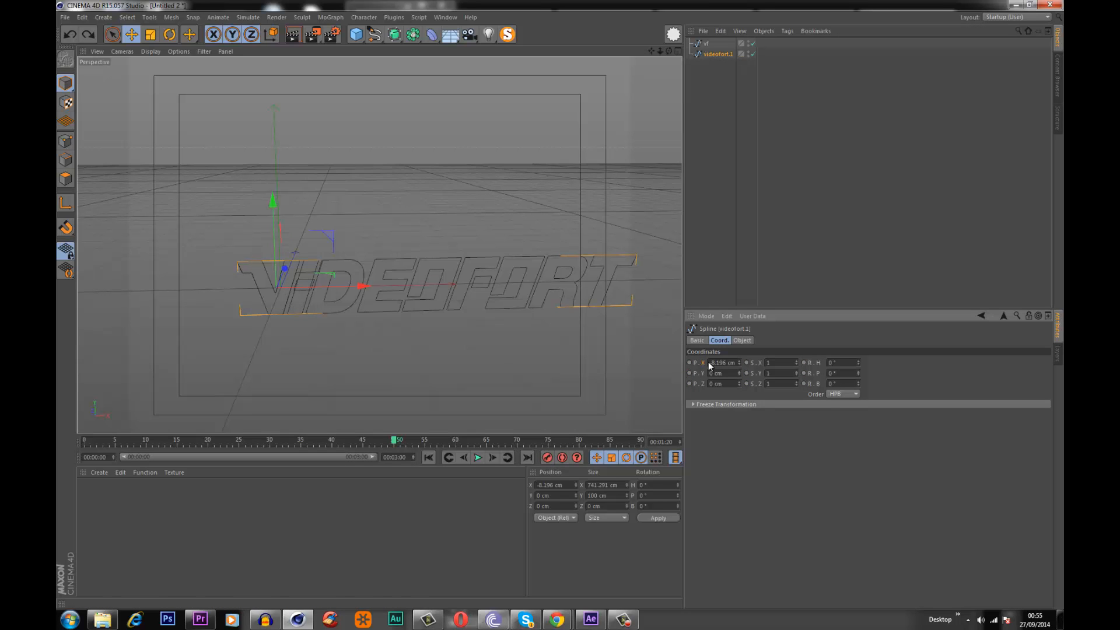
left_click(688, 362)
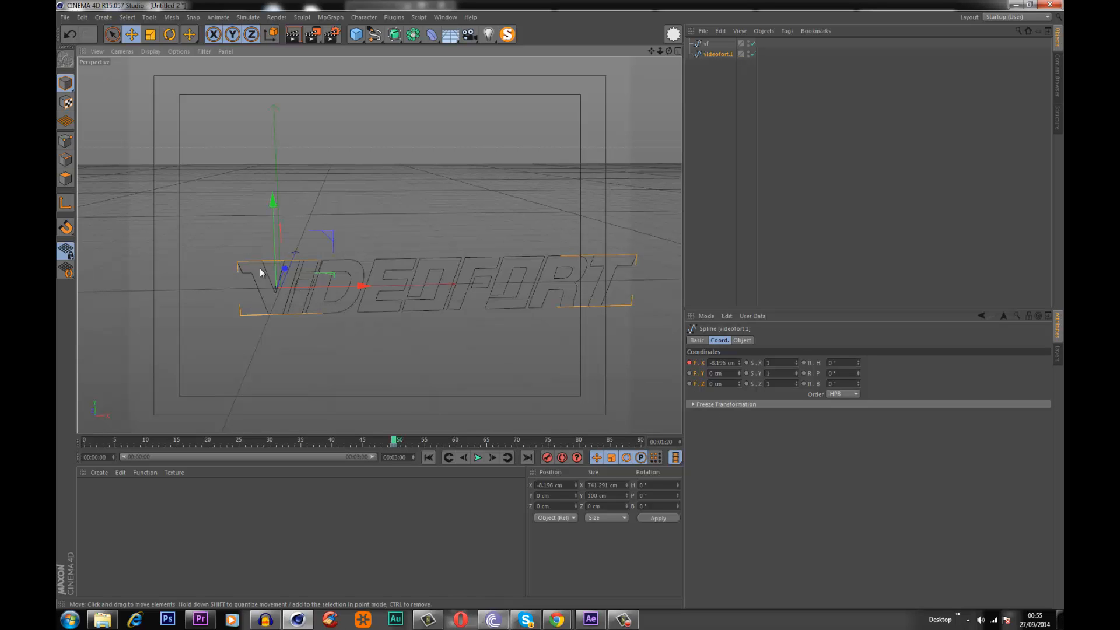
- Keyframe videofort.1 at about X -754.5 cm on frame 40, just clear of the VF outline, and set both position keys to Linear interpolation
scroll(348, 246, "up", 5)
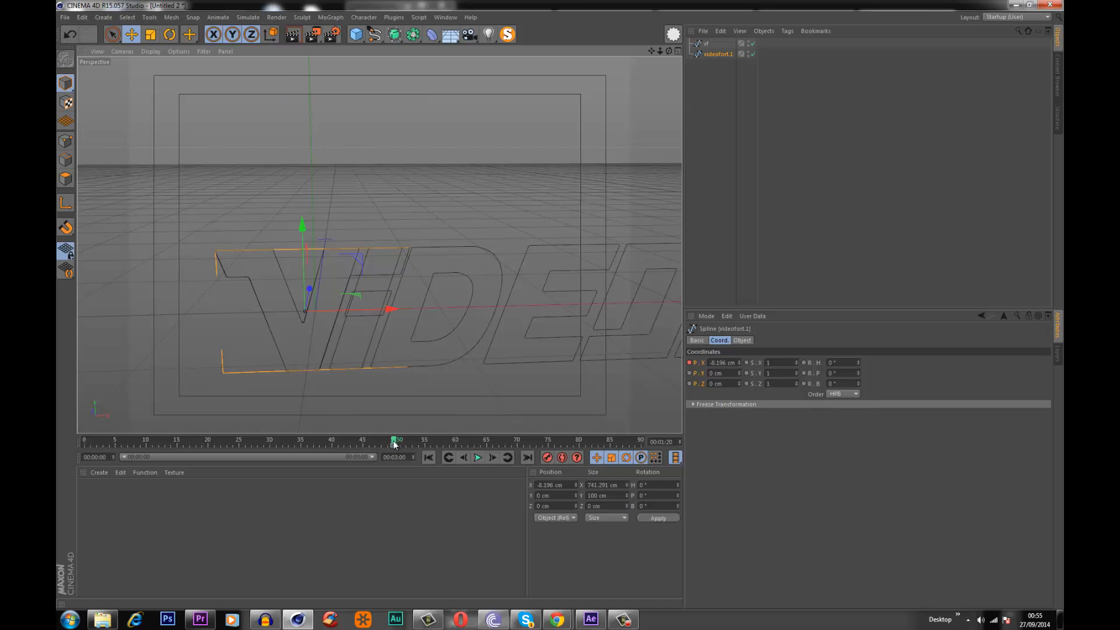
left_click_drag(395, 441, 377, 445)
scroll(352, 357, "down", 4)
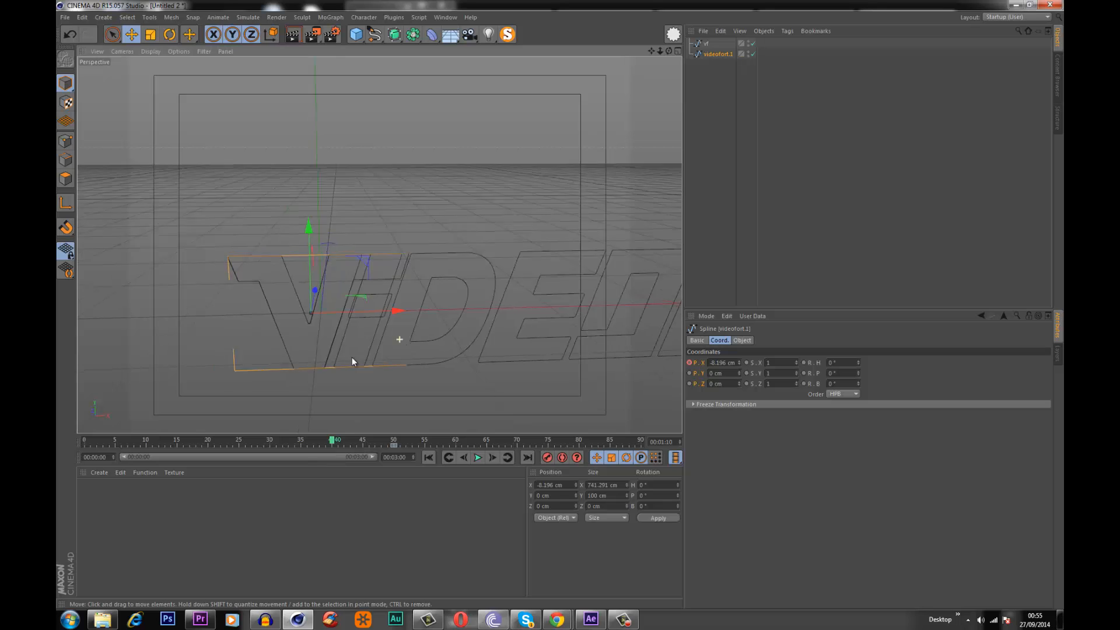
left_click_drag(417, 240, 559, 305)
scroll(367, 217, "up", 5)
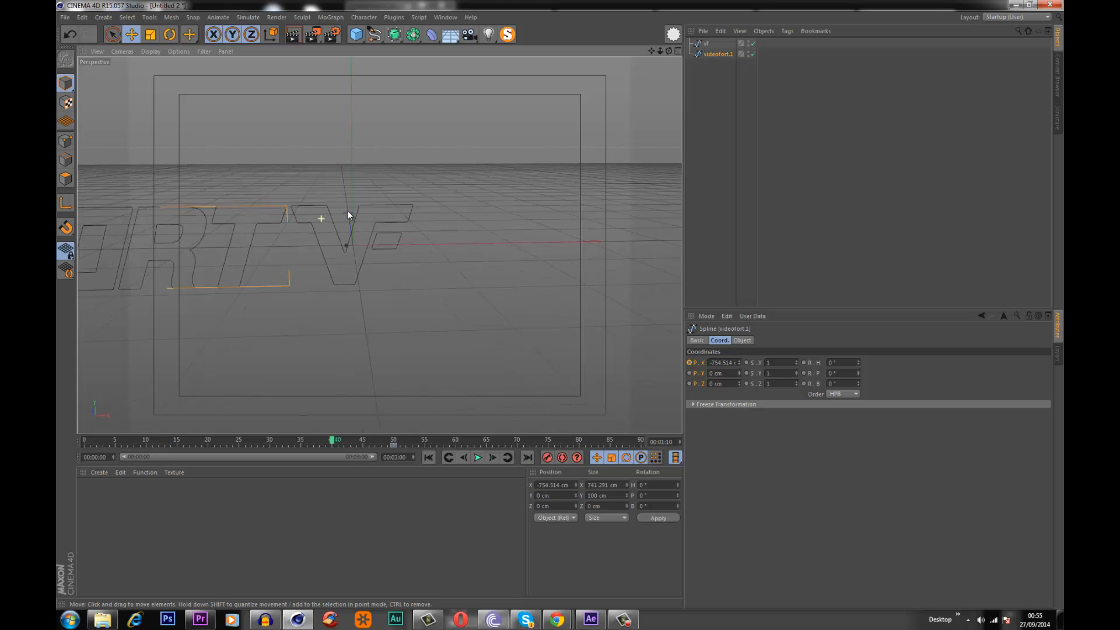
scroll(288, 202, "up", 3)
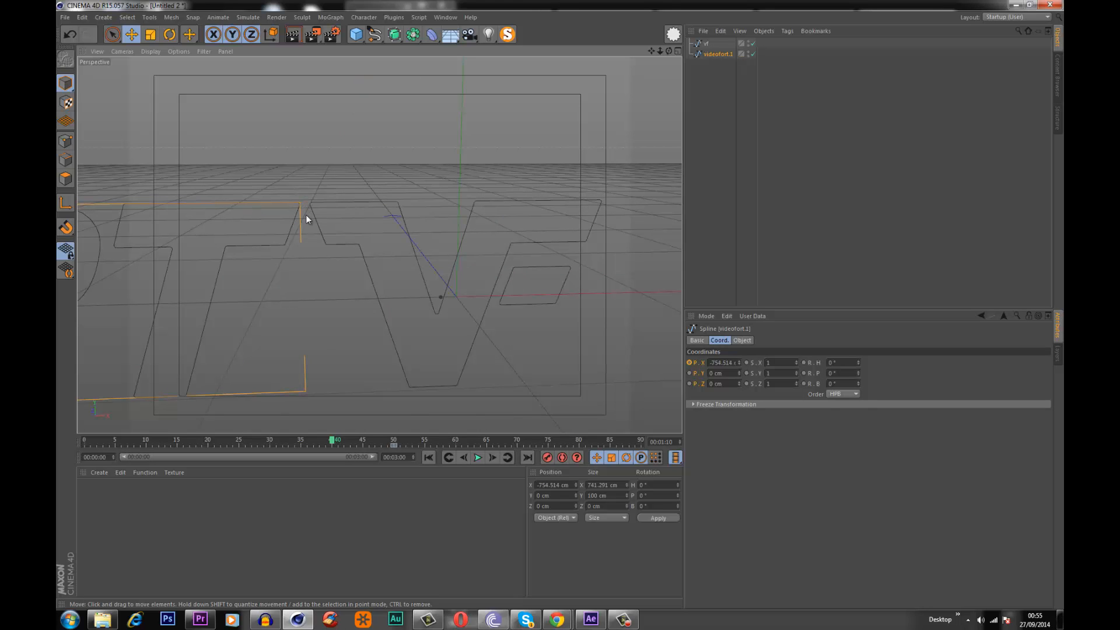
scroll(272, 252, "down", 5)
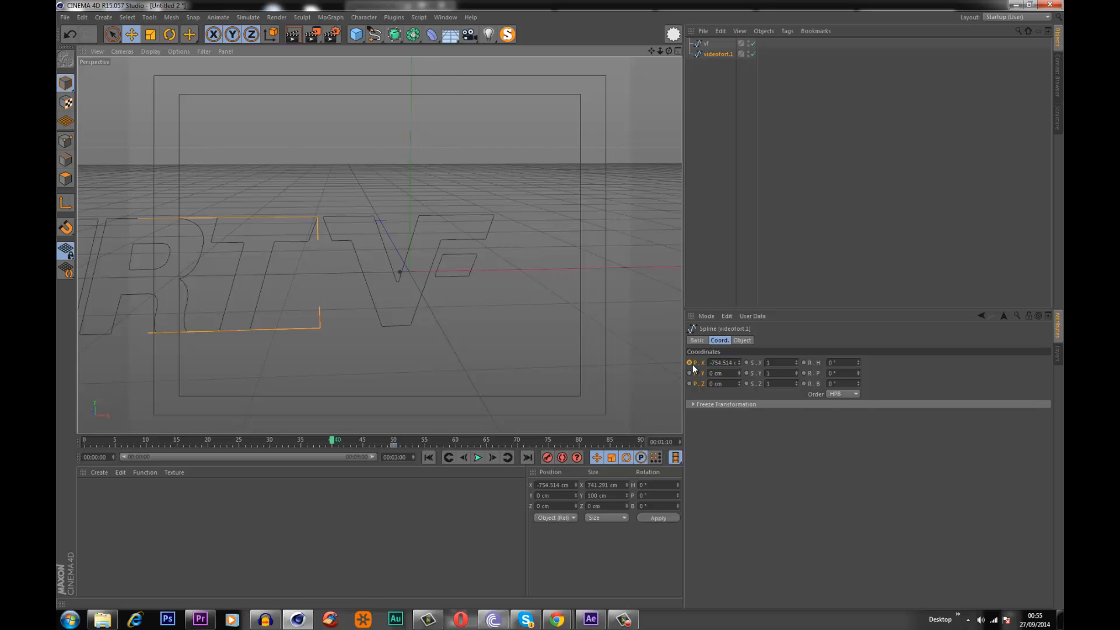
left_click_drag(411, 446, 262, 449)
left_click(772, 375)
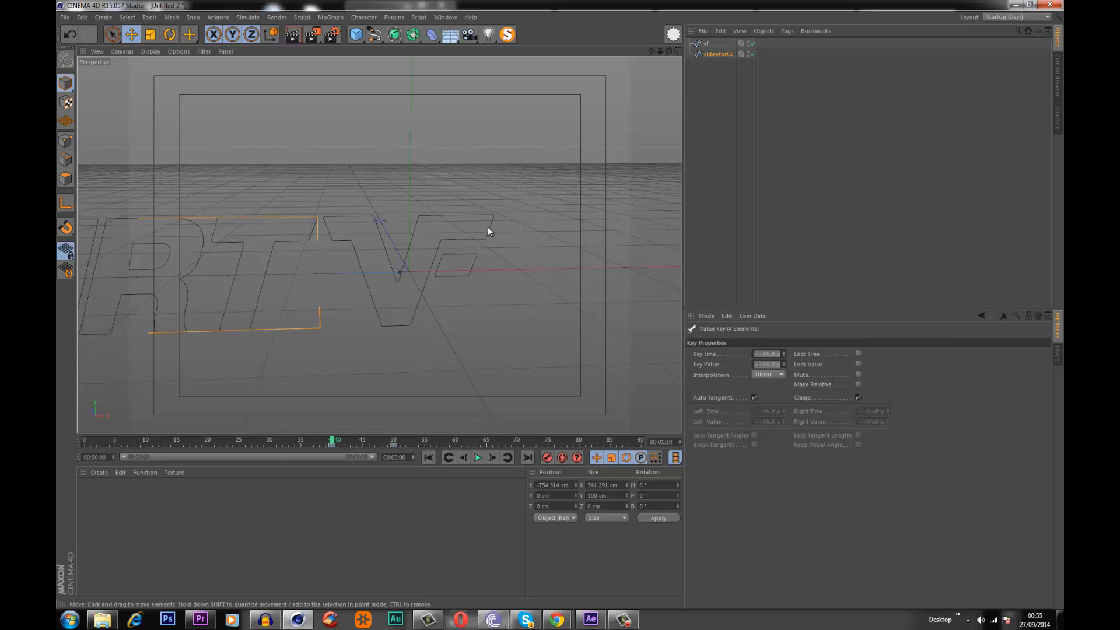
- Play and scrub the timeline from frame 36 to frame 63 to check how VIDEOFORT slides over the VF outline
left_click(308, 441)
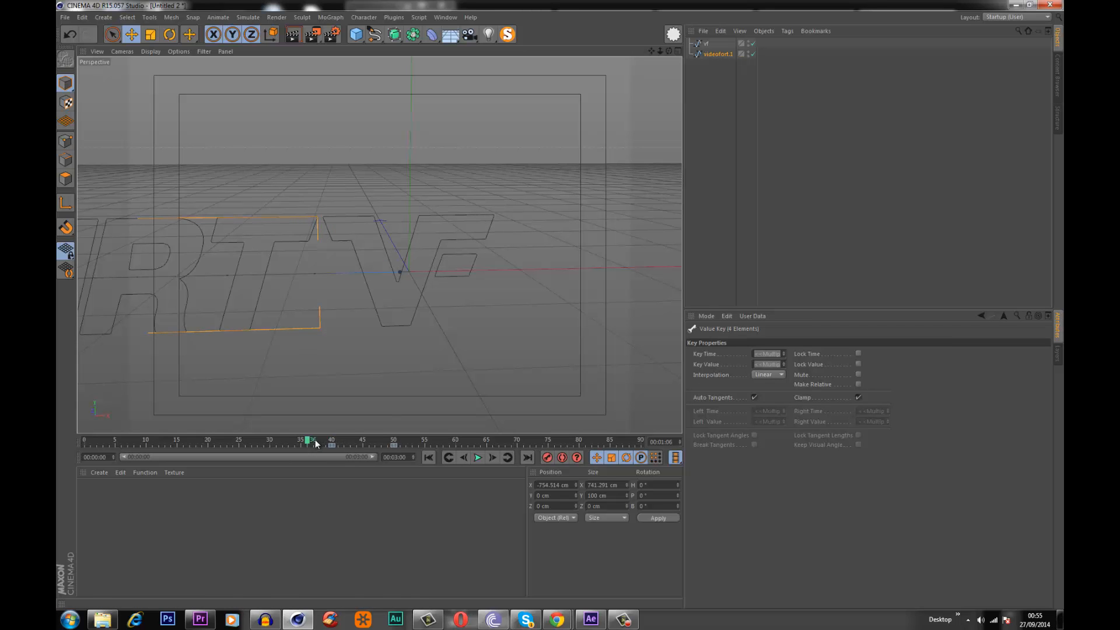
left_click(478, 457)
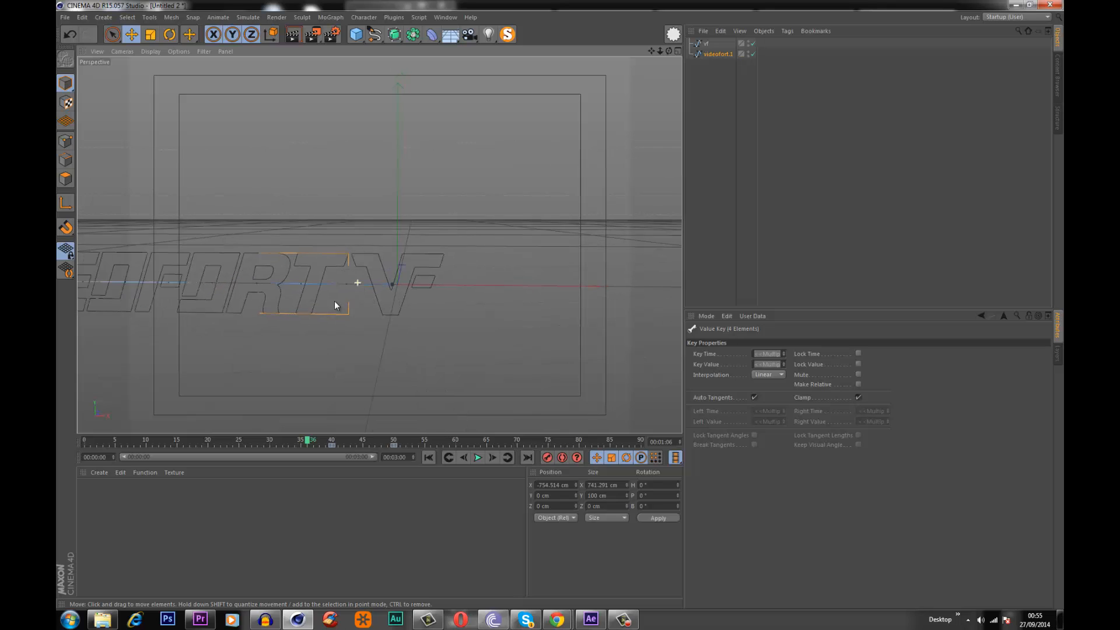
left_click(479, 458)
mouse_move(318, 442)
left_mouse_down()
mouse_move(369, 447)
mouse_move(326, 445)
left_mouse_up()
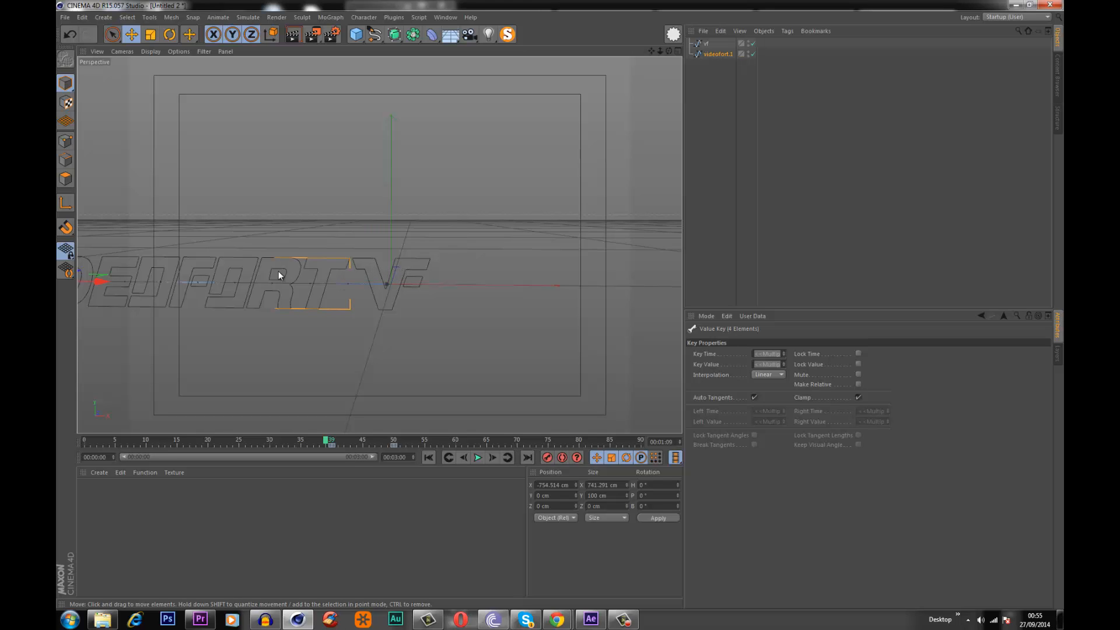
middle_click_drag(300, 303, 240, 317, "alt")
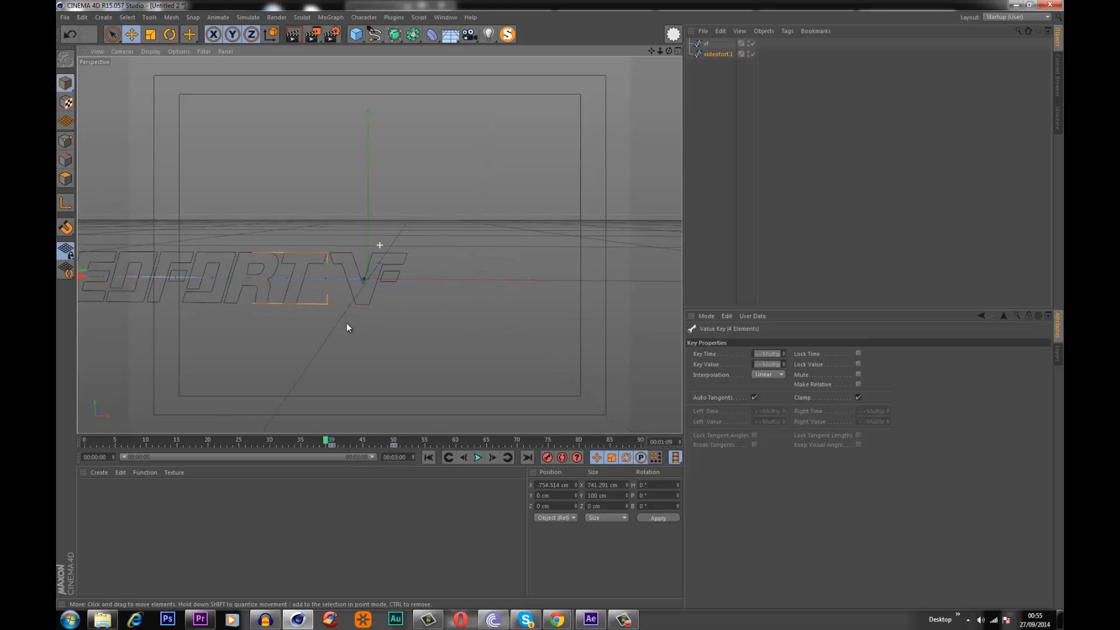
middle_click_drag(347, 323, 342, 326, "alt")
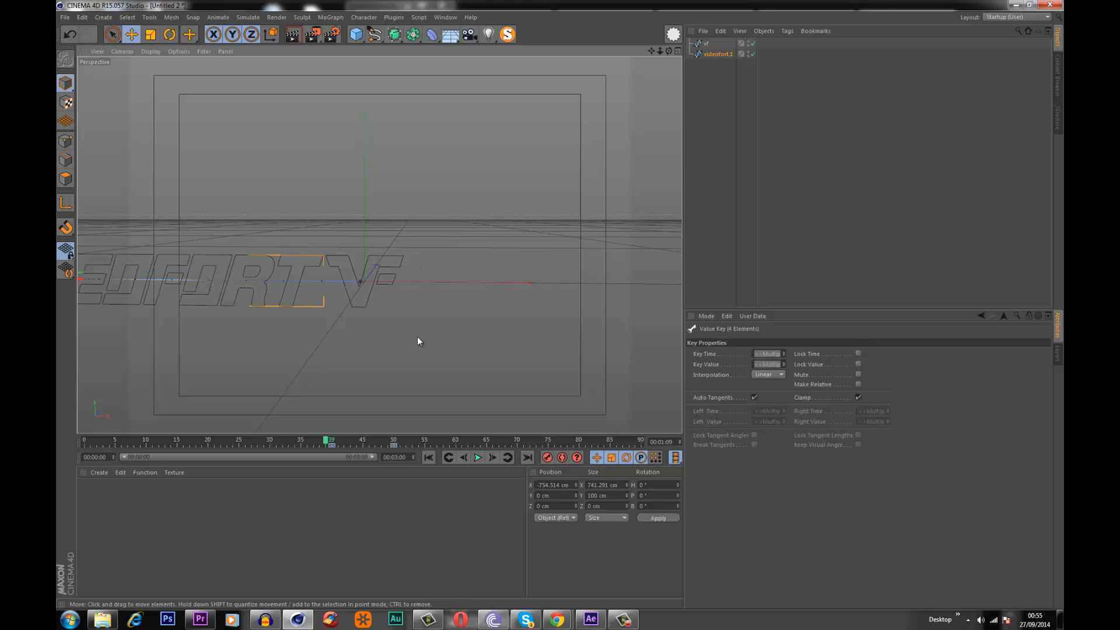
left_click_drag(328, 441, 474, 441)
scroll(333, 279, "up", 8)
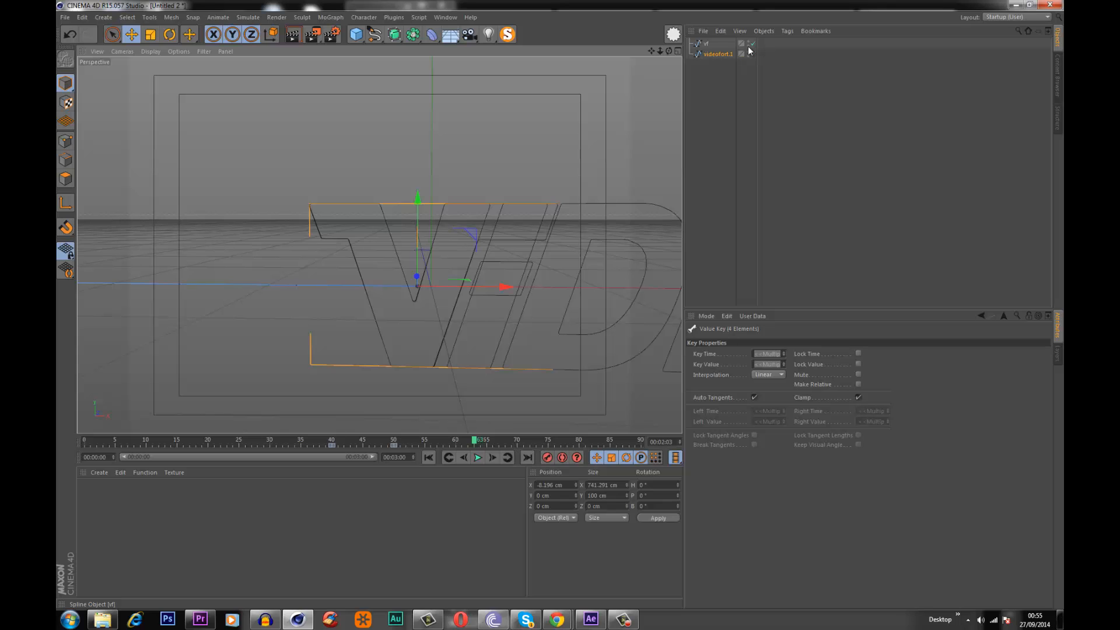
- Hide the vf spline, add a Rectangle spline, and move it over the VIDEOFORT text at frame 36, to about X -468 cm
left_click(707, 142)
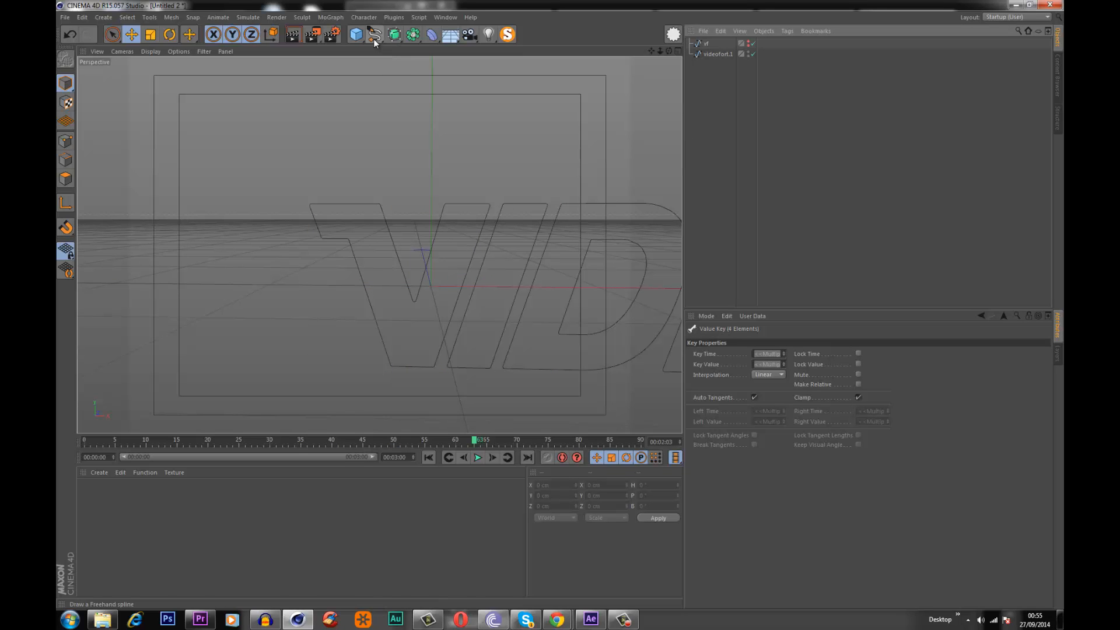
left_click(375, 36)
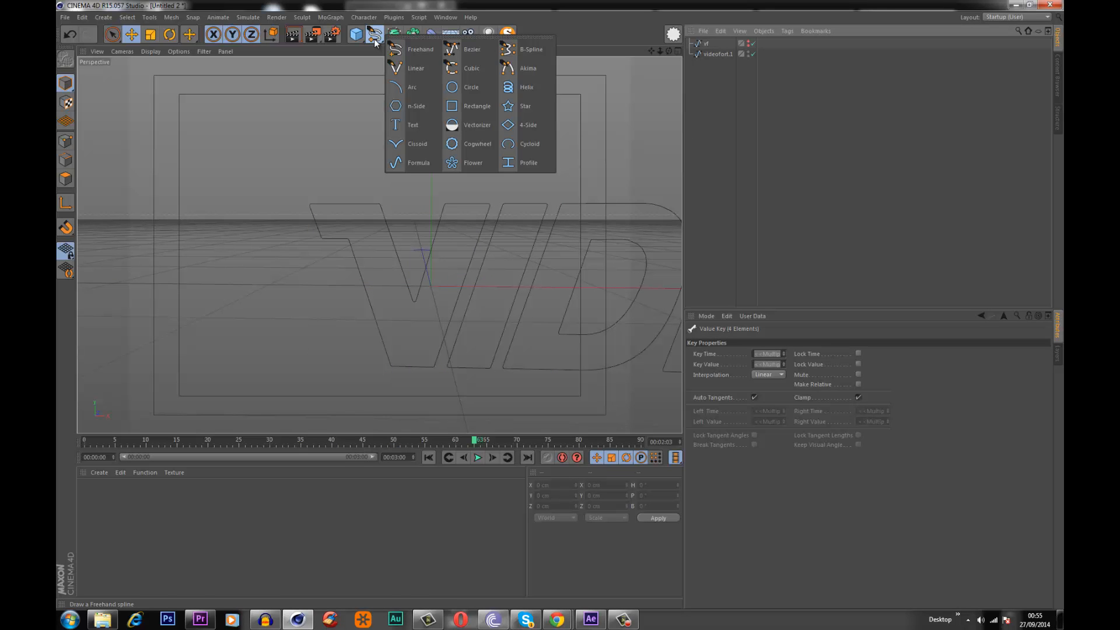
left_click(461, 106)
scroll(409, 205, "down", 8)
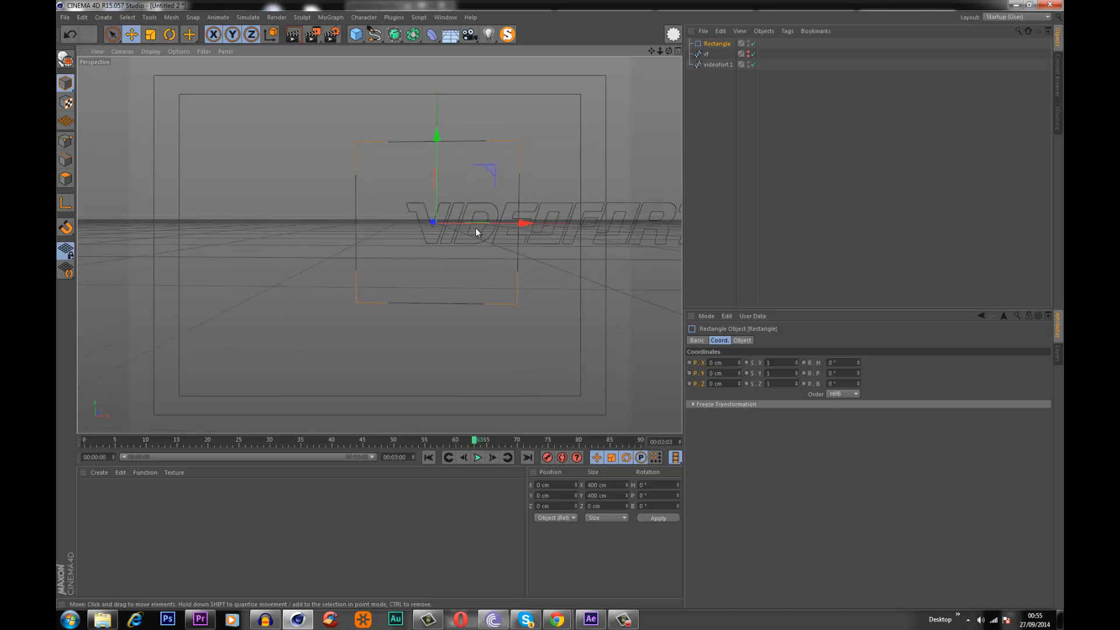
left_click_drag(475, 228, 411, 227)
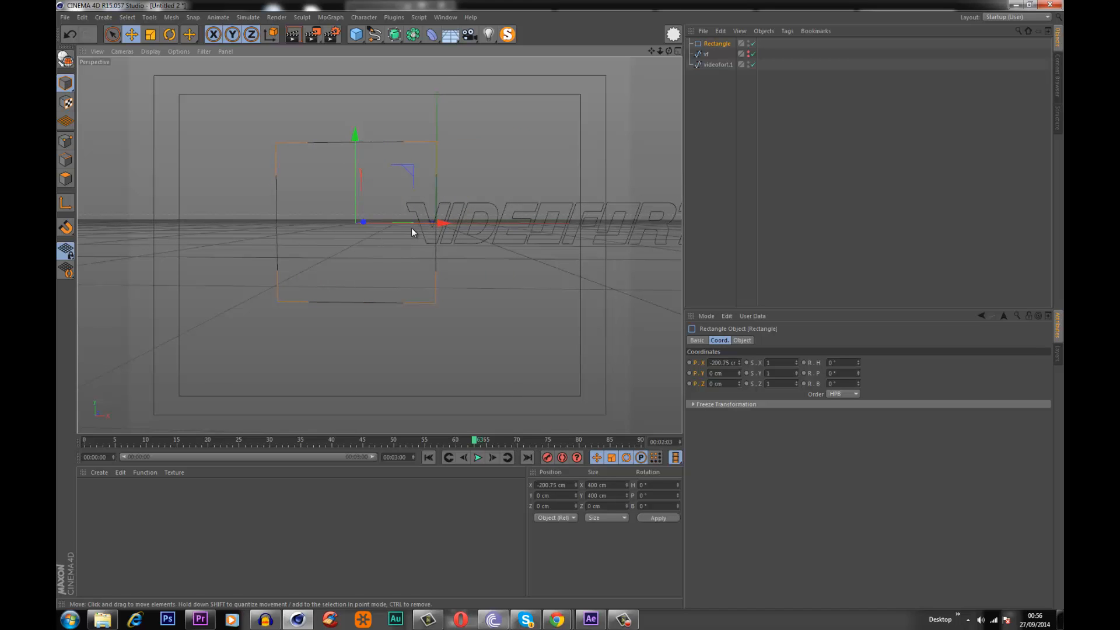
left_click_drag(449, 440, 307, 442)
left_click_drag(448, 268, 345, 268)
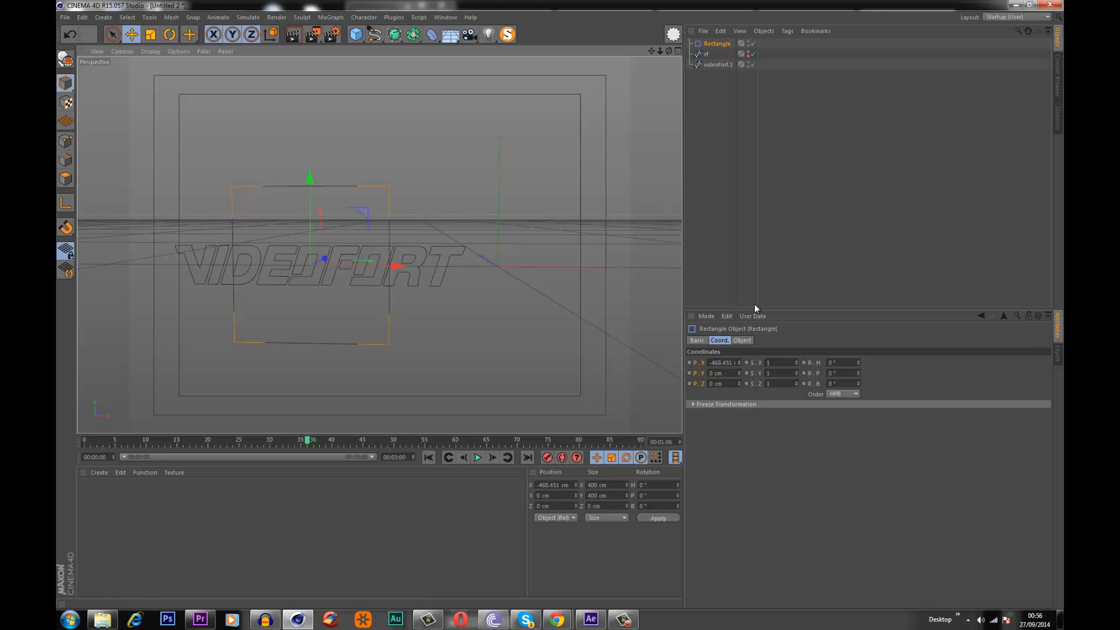
- Widen the rectangle to 765 cm and shift it to about X -455 cm so it encloses the whole VIDEOFORT text
left_click(715, 45)
left_click(745, 340)
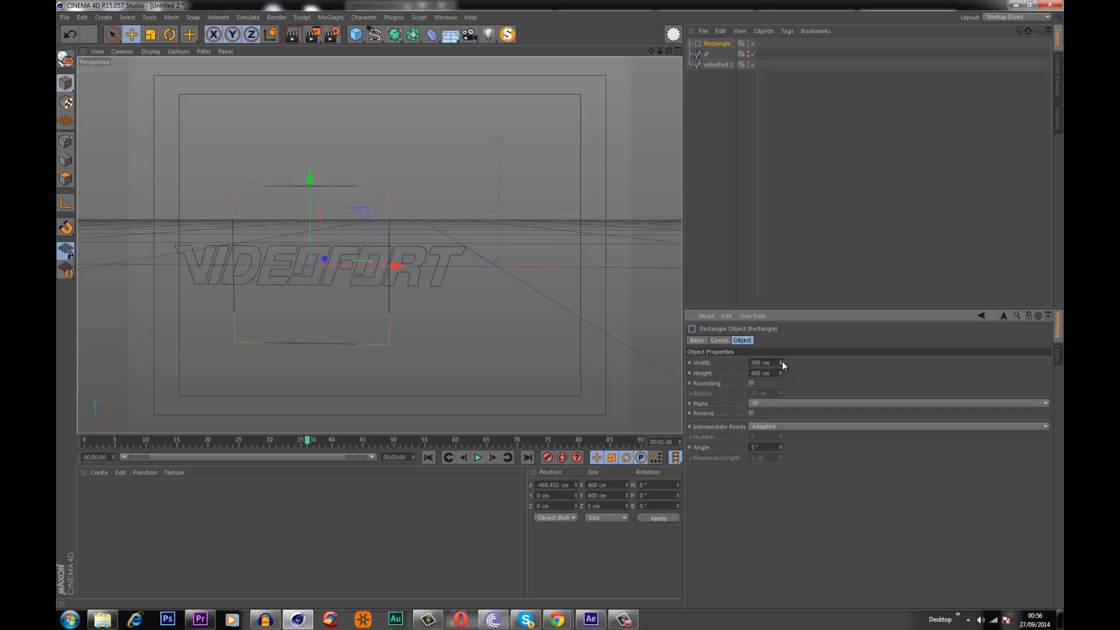
mouse_move(781, 362)
left_mouse_down()
mouse_move(778, 342)
mouse_move(778, 372)
mouse_move(781, 363)
left_mouse_up()
left_click_drag(395, 267, 404, 268)
left_click_drag(782, 363, 780, 362)
left_click_drag(408, 268, 407, 273)
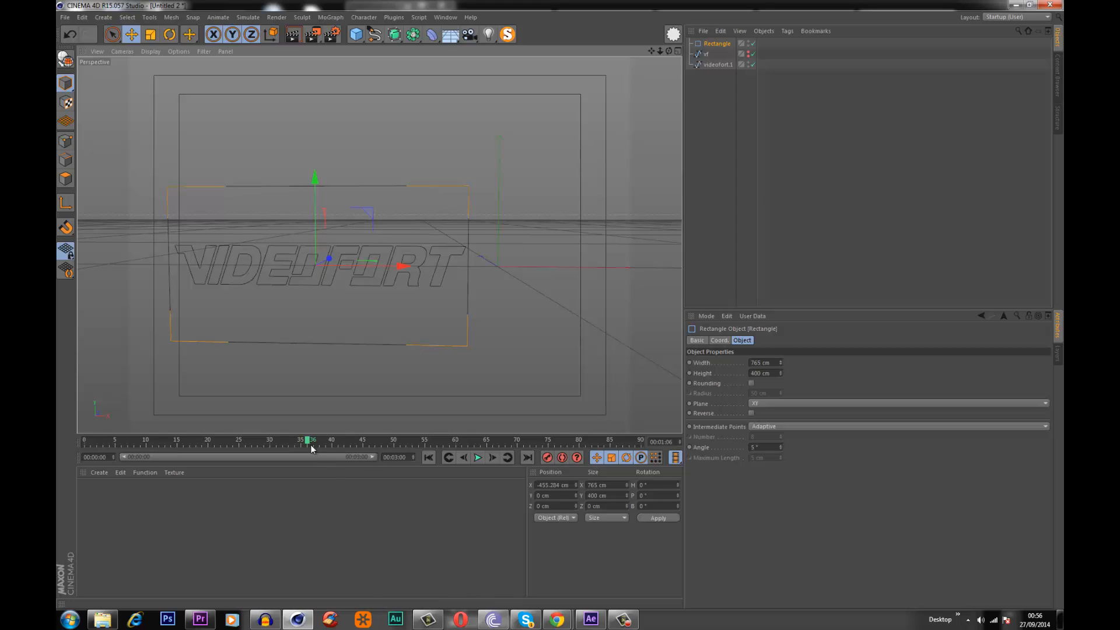
- Check the rectangle's overlap with VIDEOFORT at frame 45 and add a Spline Mask object
left_click_drag(310, 444, 359, 454)
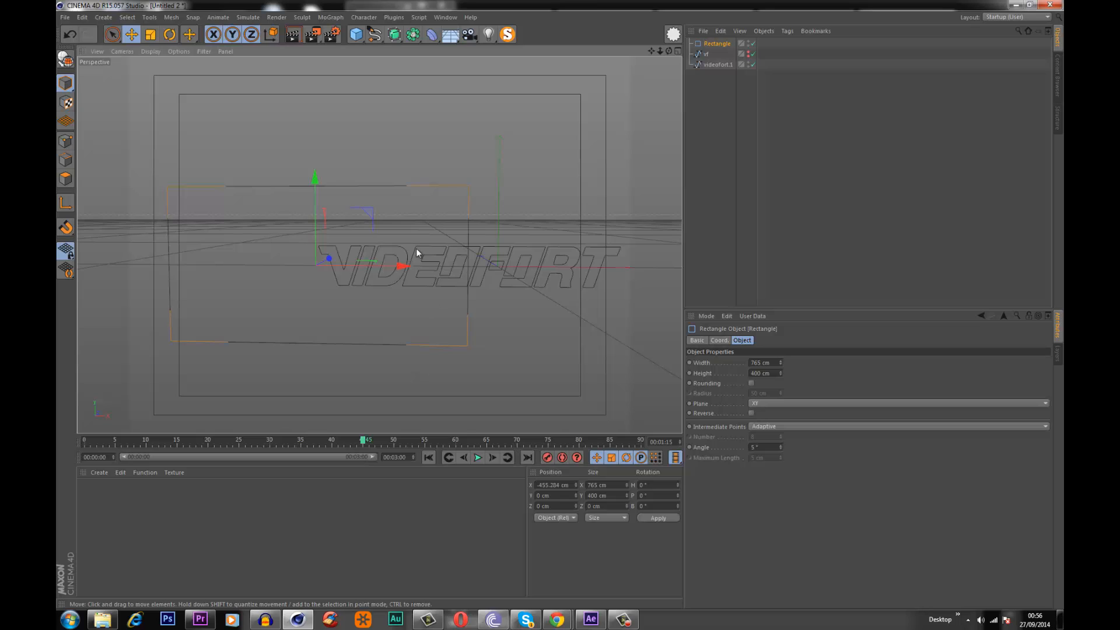
middle_click_drag(415, 247, 361, 275, "alt")
left_click_drag(408, 309, 412, 274, "alt")
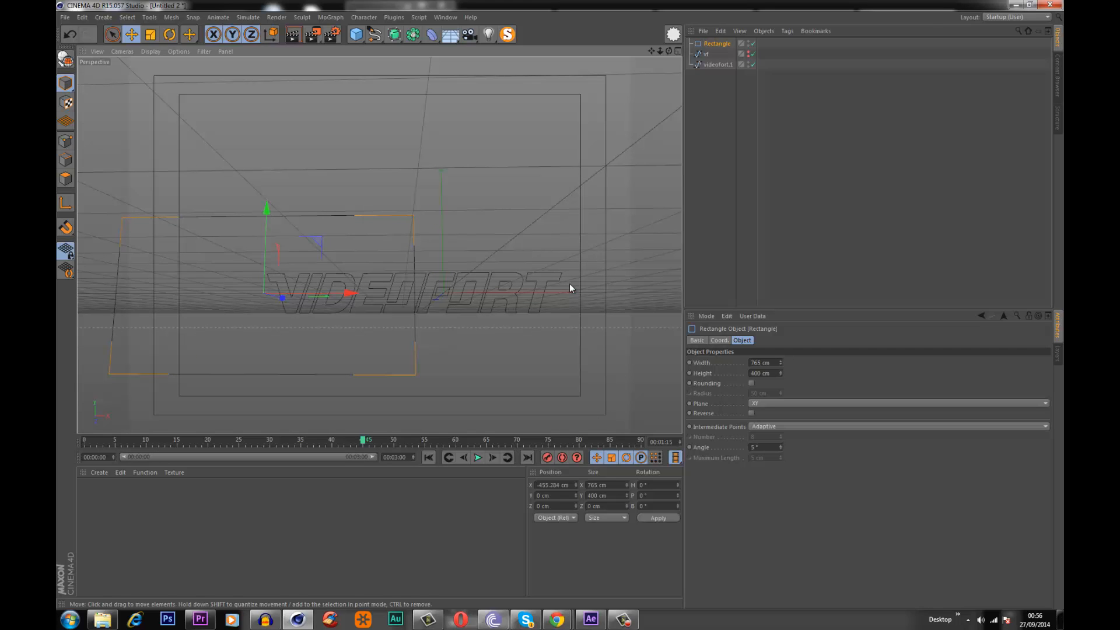
left_click(413, 35)
left_click(413, 35)
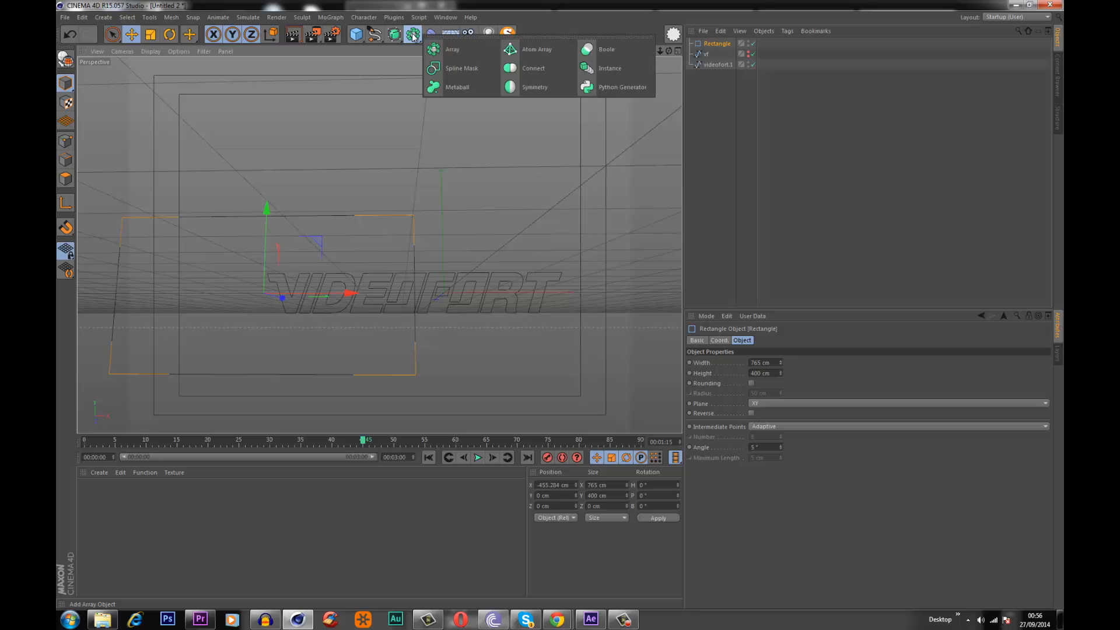
left_click(429, 68)
- Make the Rectangle editable and nest it together with the videofort.1 spline under the Spline Mask
left_click(715, 55)
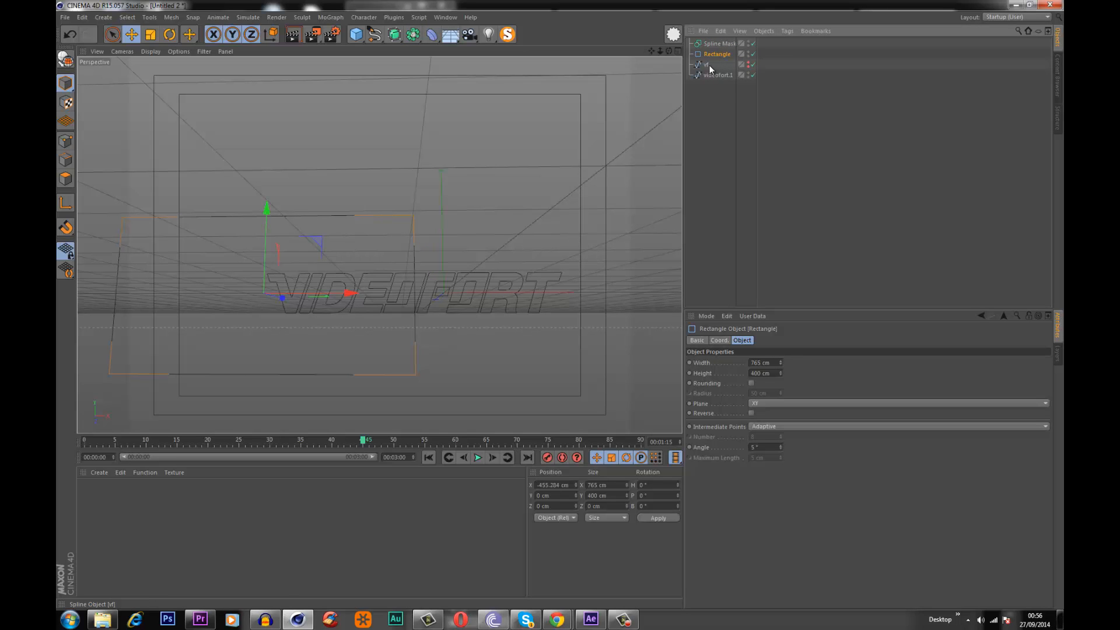
key("c")
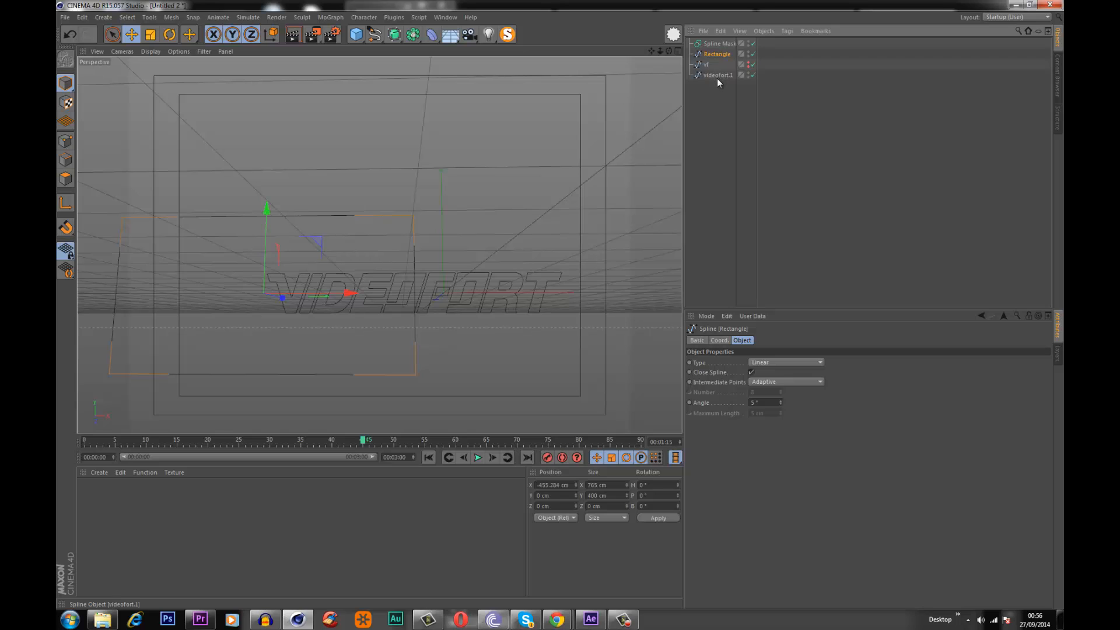
left_click(716, 77, "ctrl")
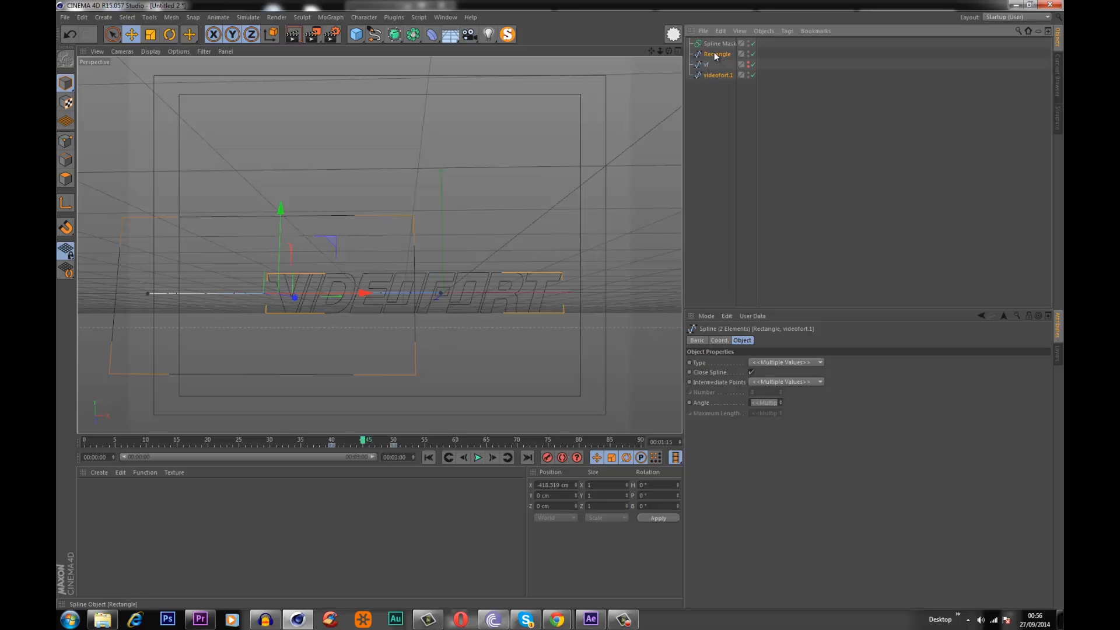
left_click_drag(715, 54, 713, 42)
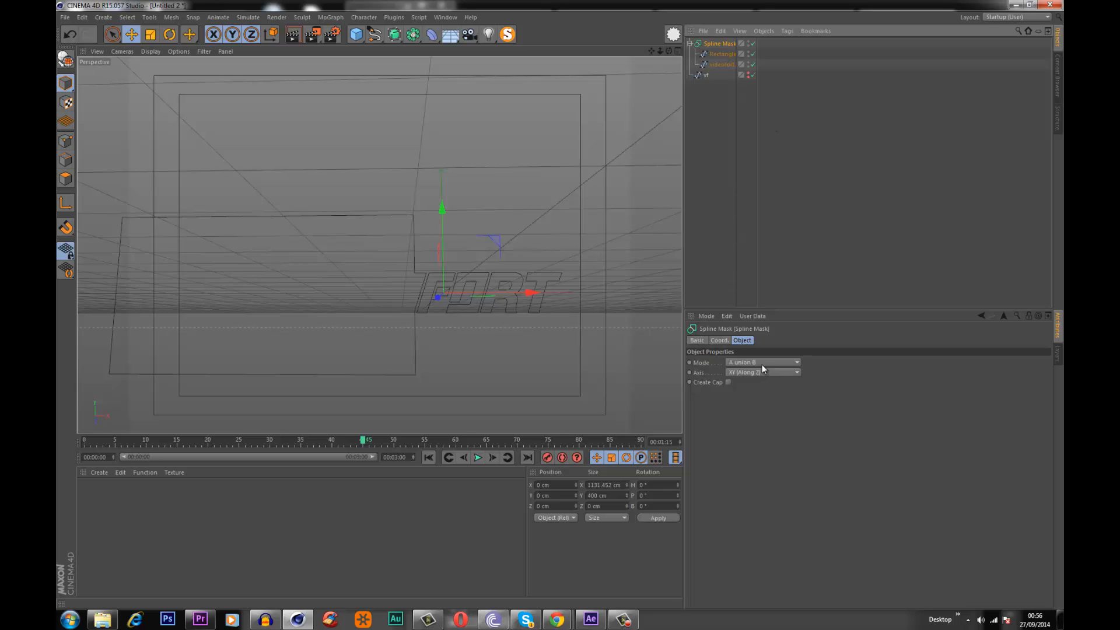
- Try the A subtract B and B subtract A modes on the Spline Mask
left_click(761, 362)
left_click(756, 384)
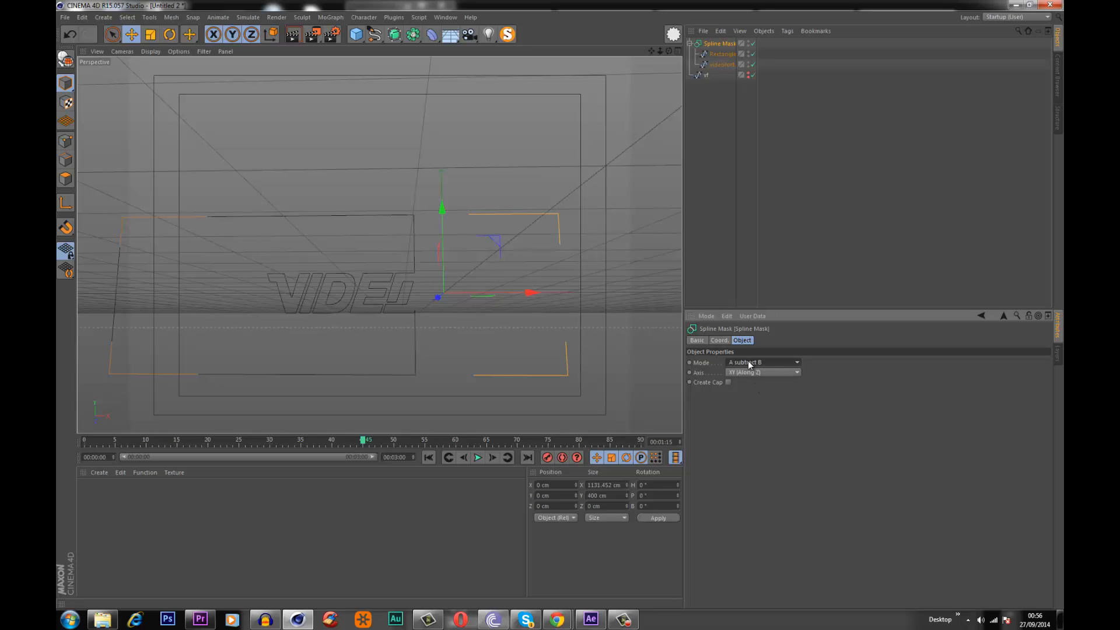
left_click(749, 362)
left_click(749, 394)
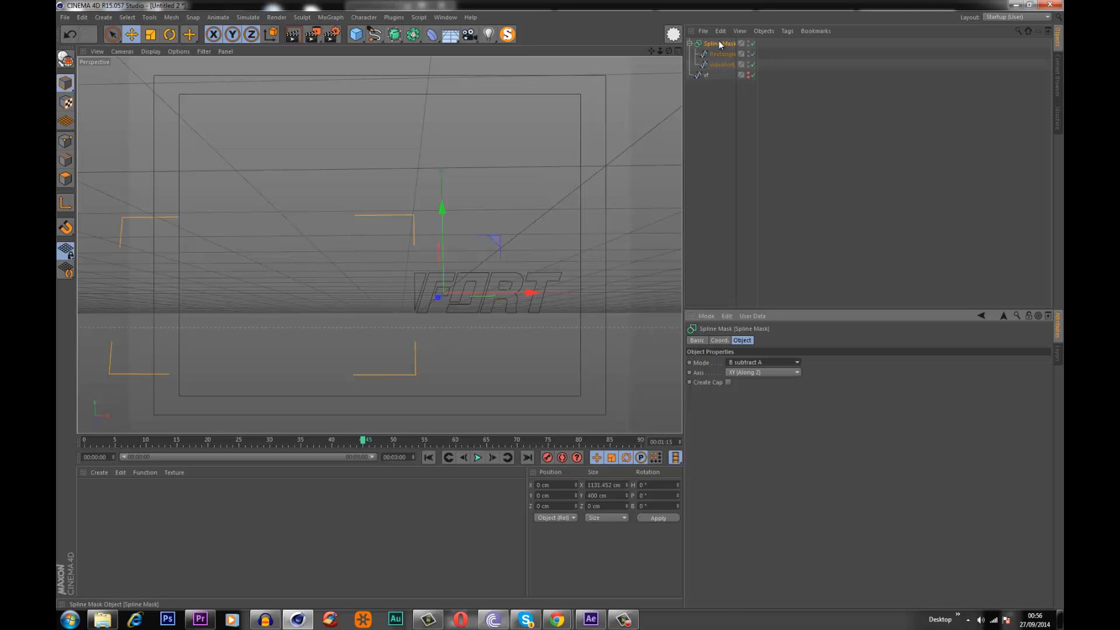
- Place the videofort spline above the Rectangle inside the Spline Mask and set the mask mode to A subtract B
left_click_drag(718, 62, 717, 51)
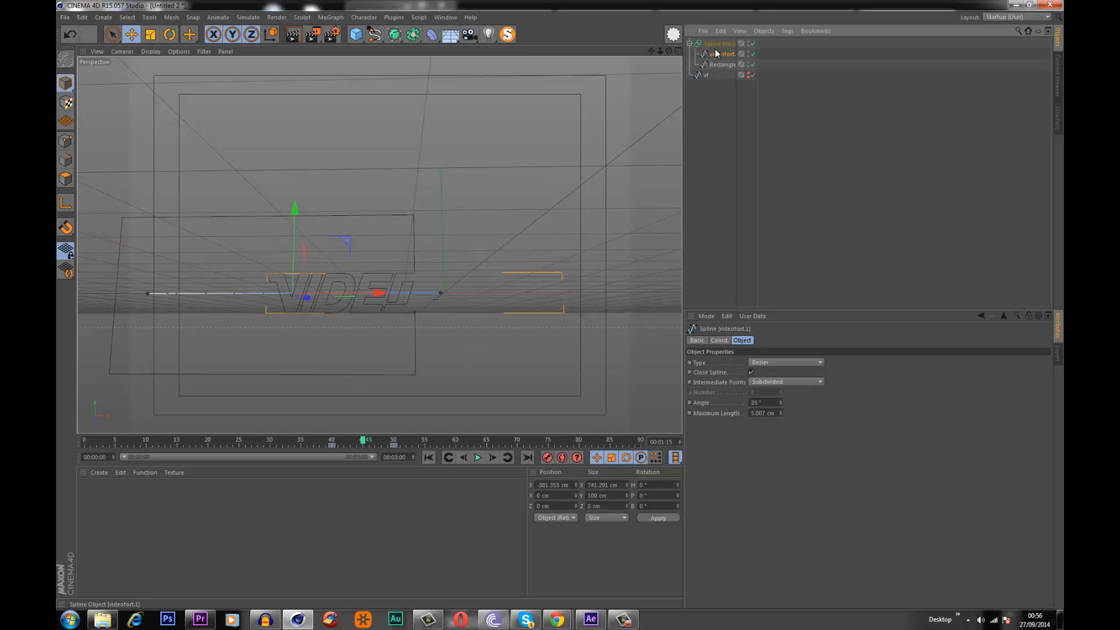
left_click(719, 44)
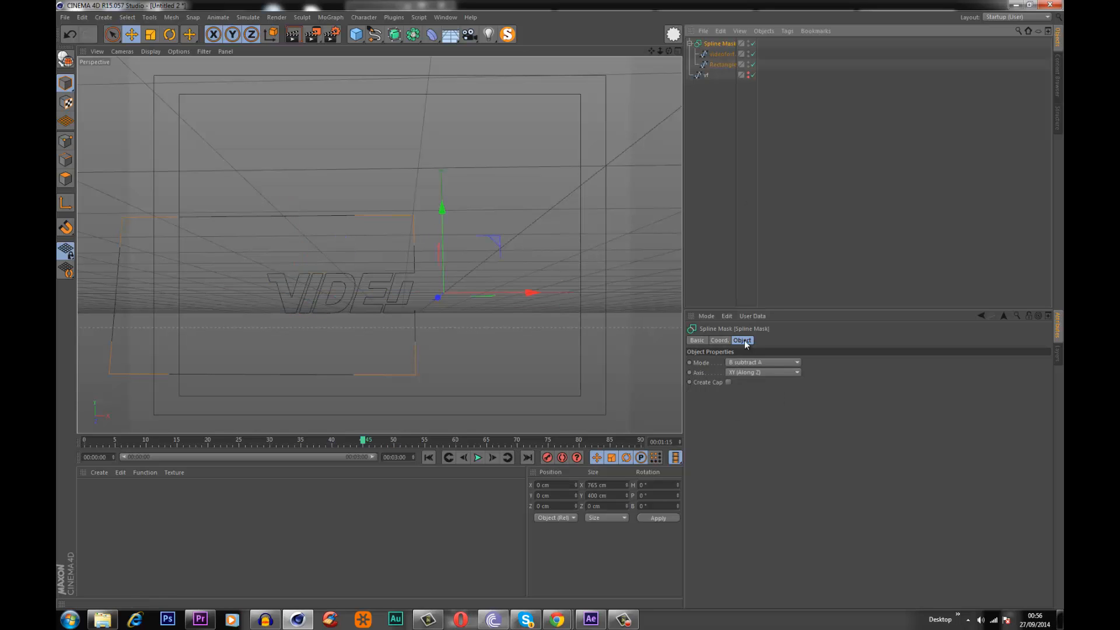
left_click(756, 362)
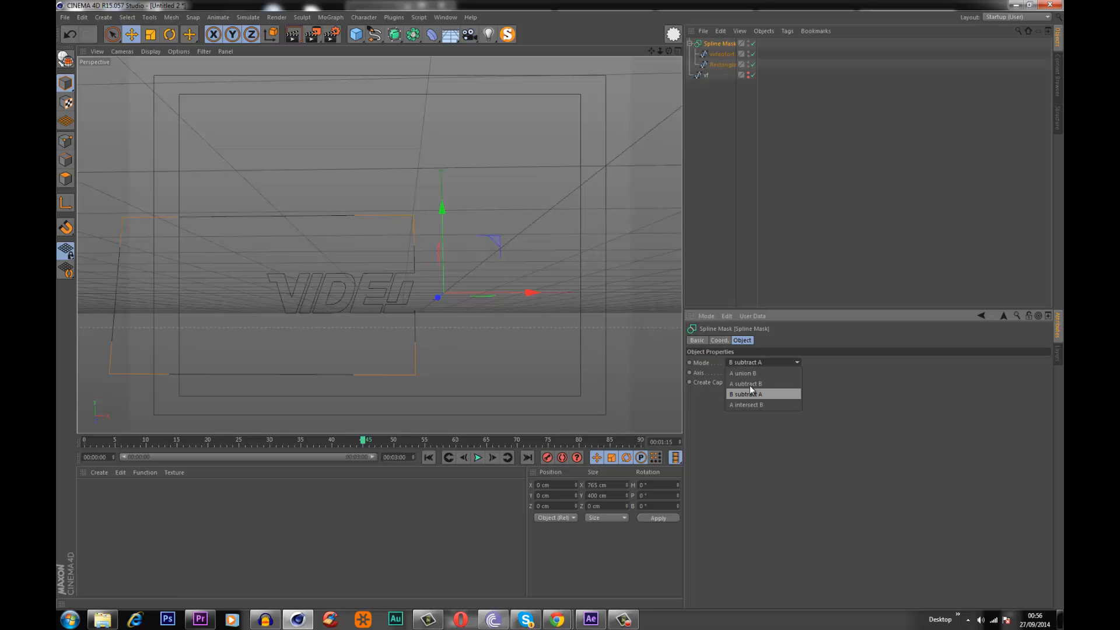
left_click(748, 384)
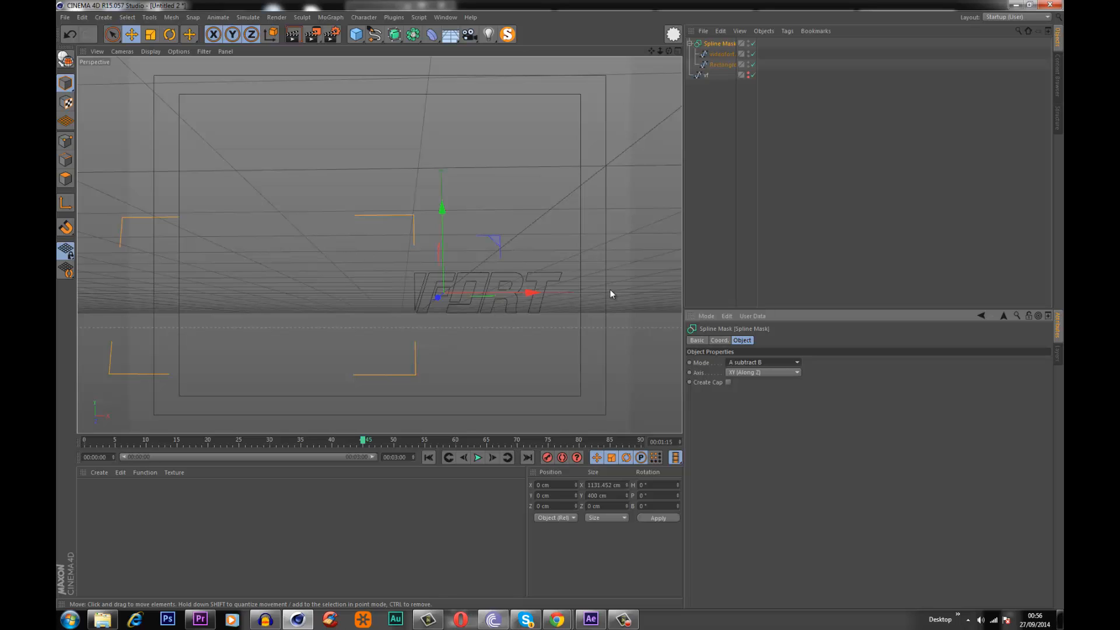
- Scrub to frame 48 to check the mask and unhide the vf spline
mouse_move(365, 443)
left_mouse_down()
mouse_move(332, 446)
mouse_move(394, 446)
mouse_move(354, 443)
mouse_move(381, 443)
left_mouse_up()
left_click(760, 91)
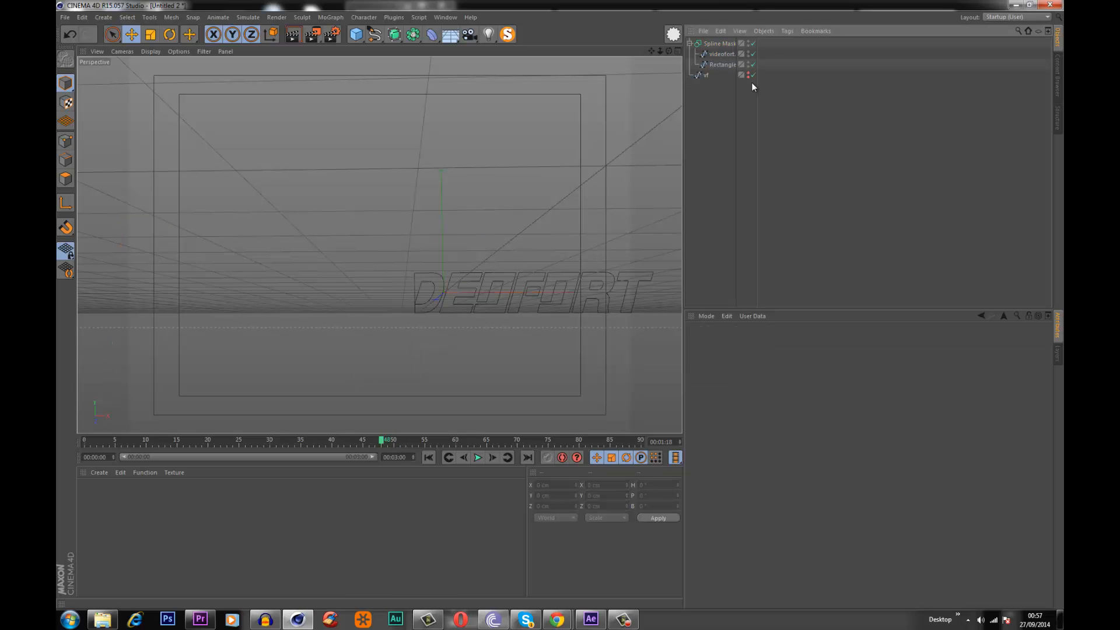
left_click_drag(392, 434, 381, 455)
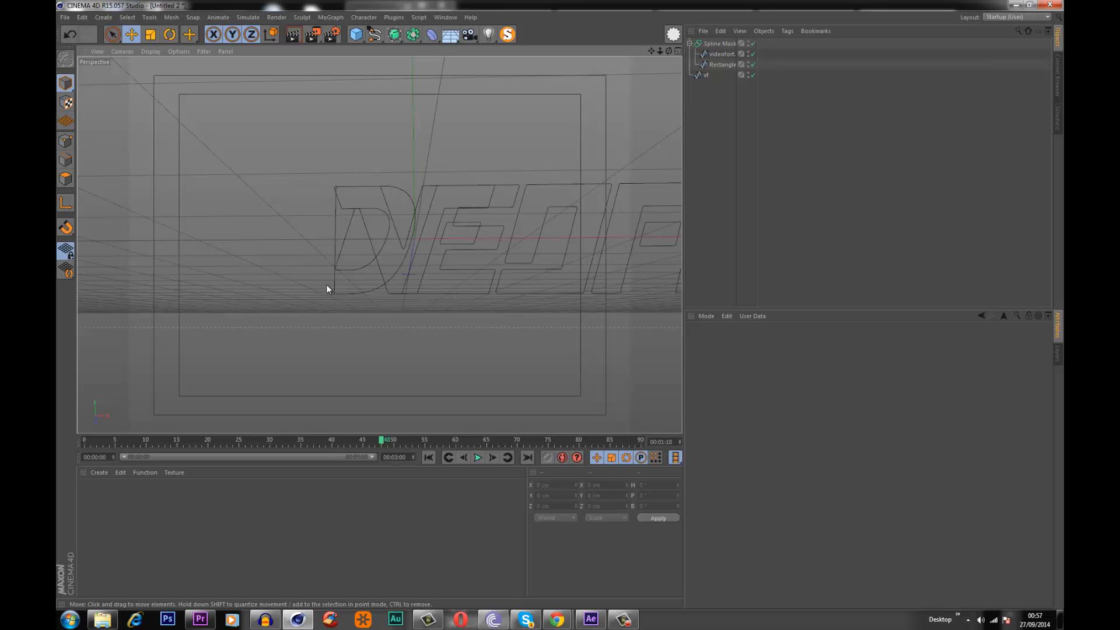
- Examine how the masked VIDEOFORT edge lines up with the VF outline between frames 36 and 42
left_click_drag(326, 284, 352, 297, "alt")
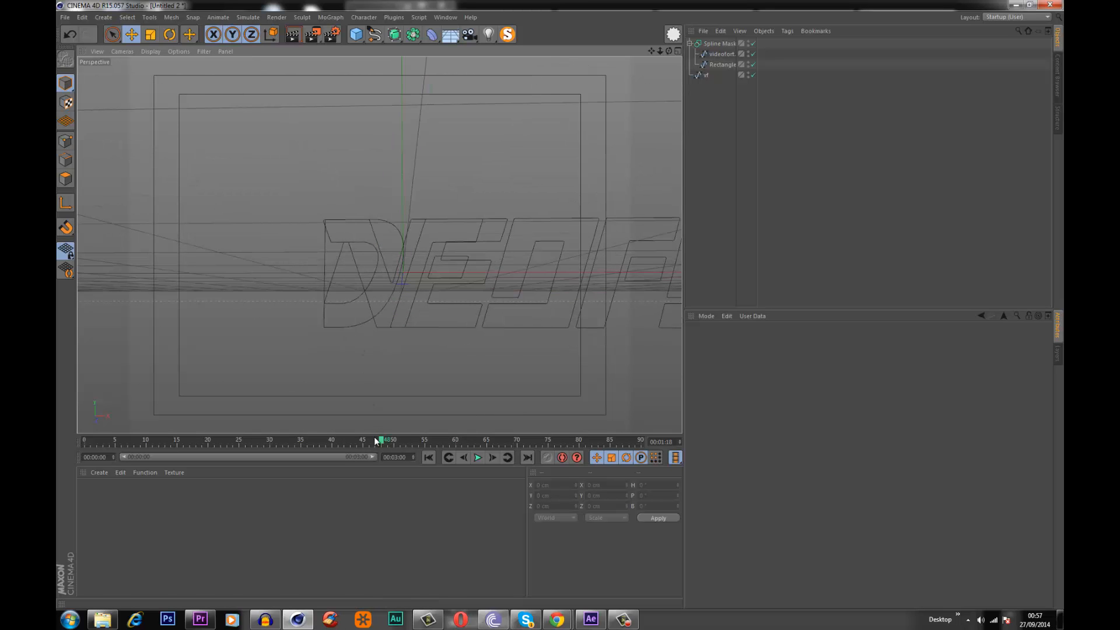
left_click_drag(375, 441, 306, 445)
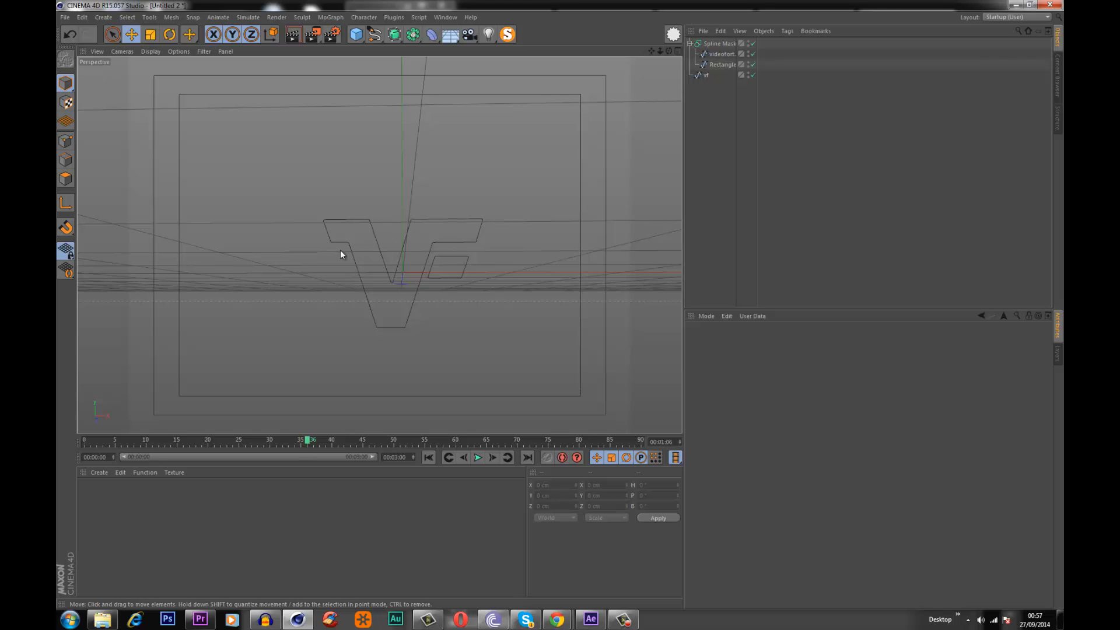
left_click_drag(341, 253, 326, 207, "alt")
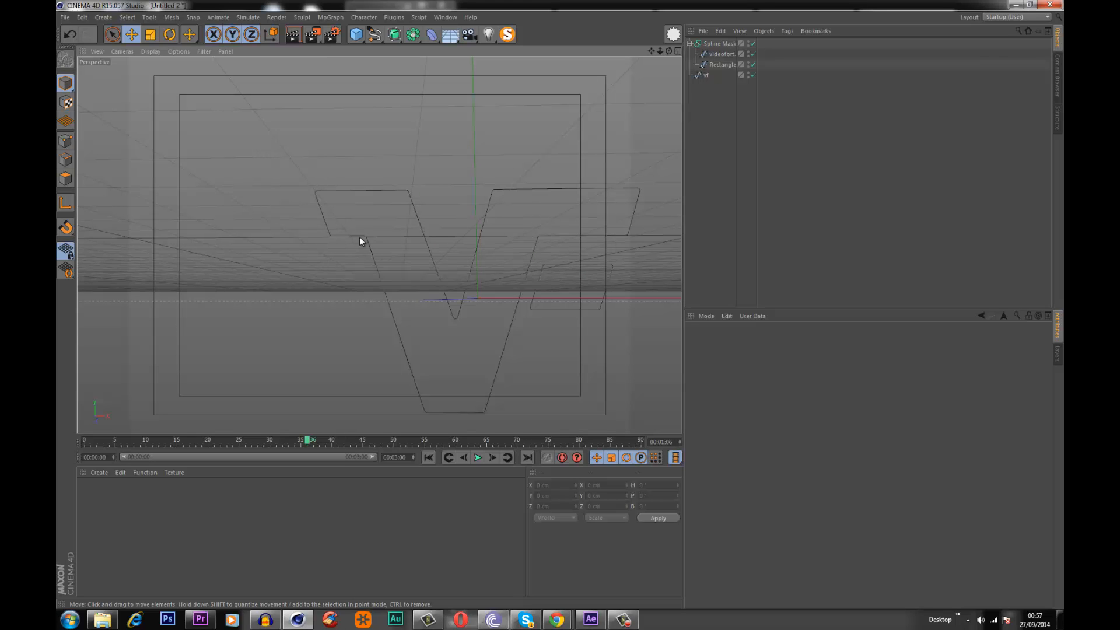
left_click_drag(380, 324, 402, 402, "alt")
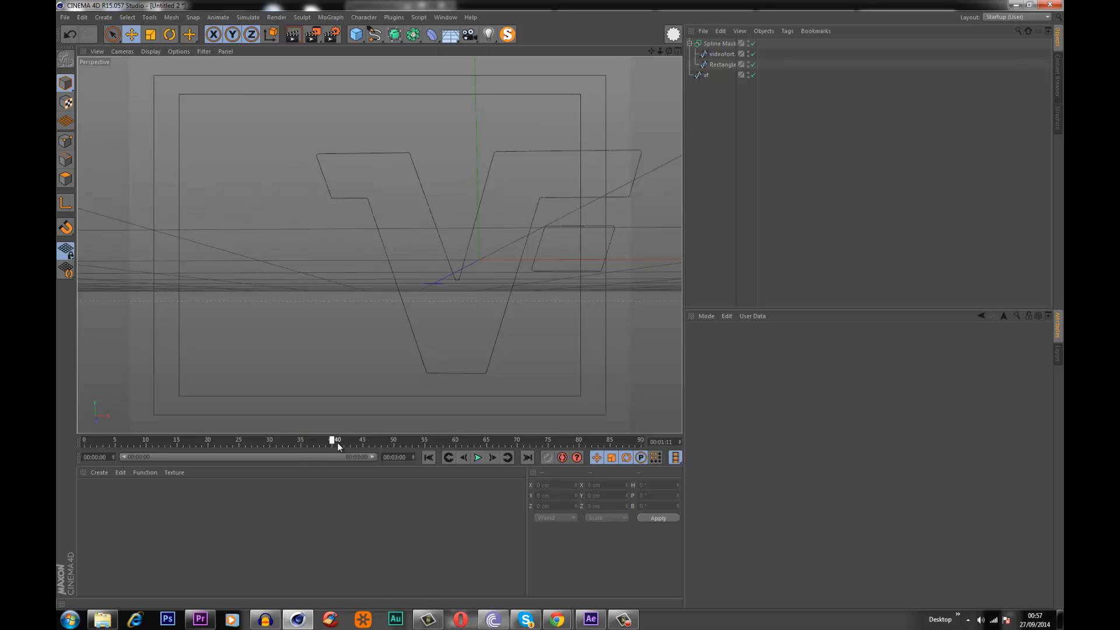
left_click_drag(337, 442, 347, 443)
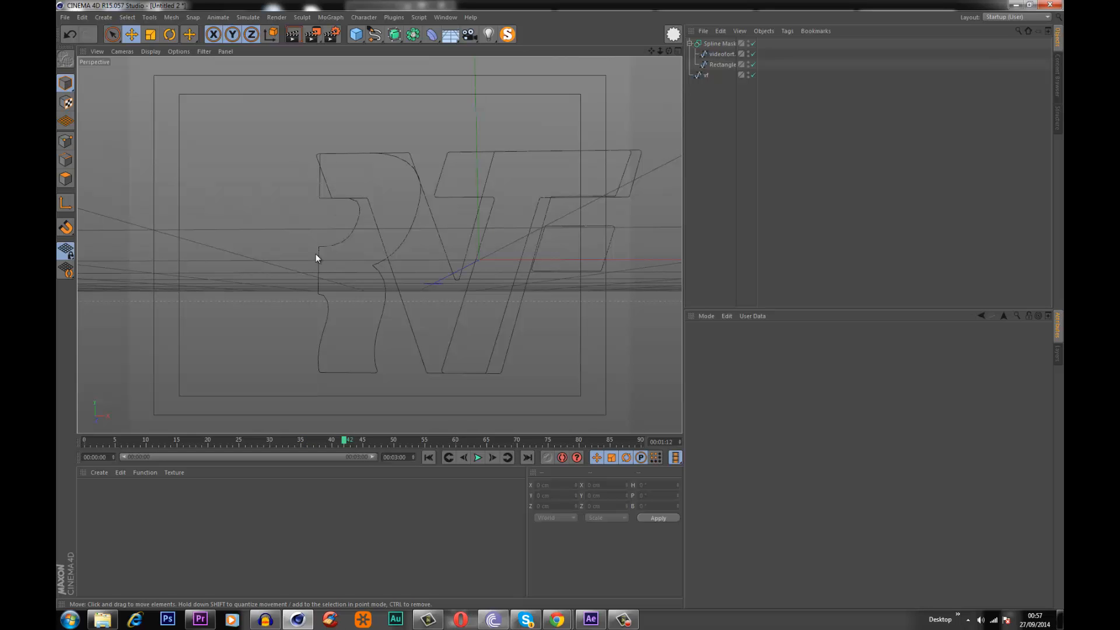
left_click_drag(316, 253, 336, 258, "alt")
- Disable the Spline Mask and the videofort spline to compare the Rectangle's edge with the VF outline
left_click(715, 63)
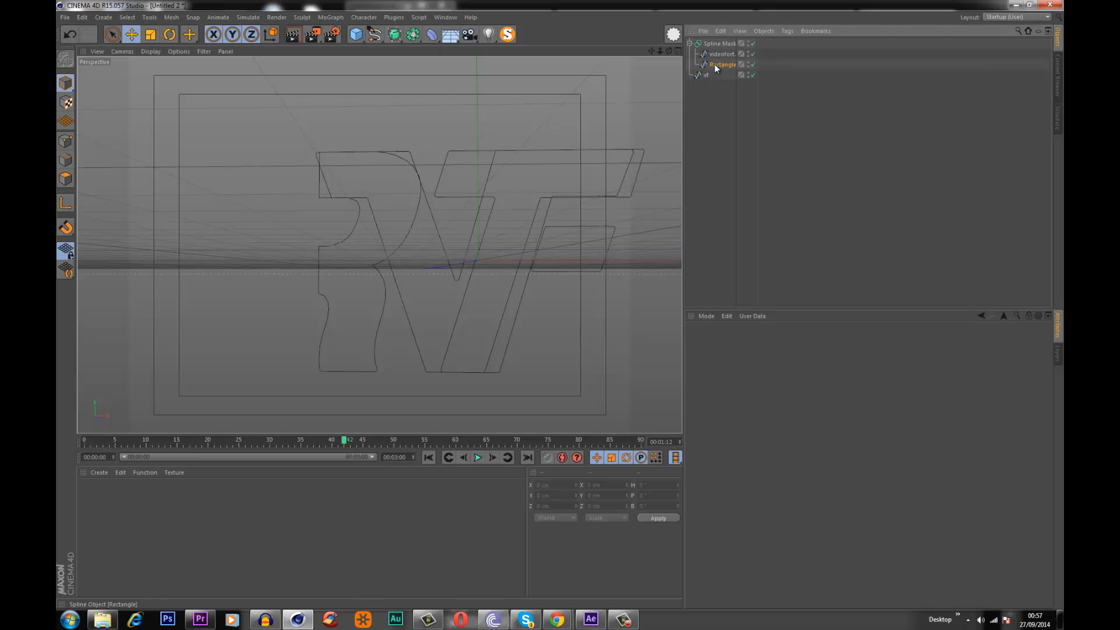
left_click(753, 43)
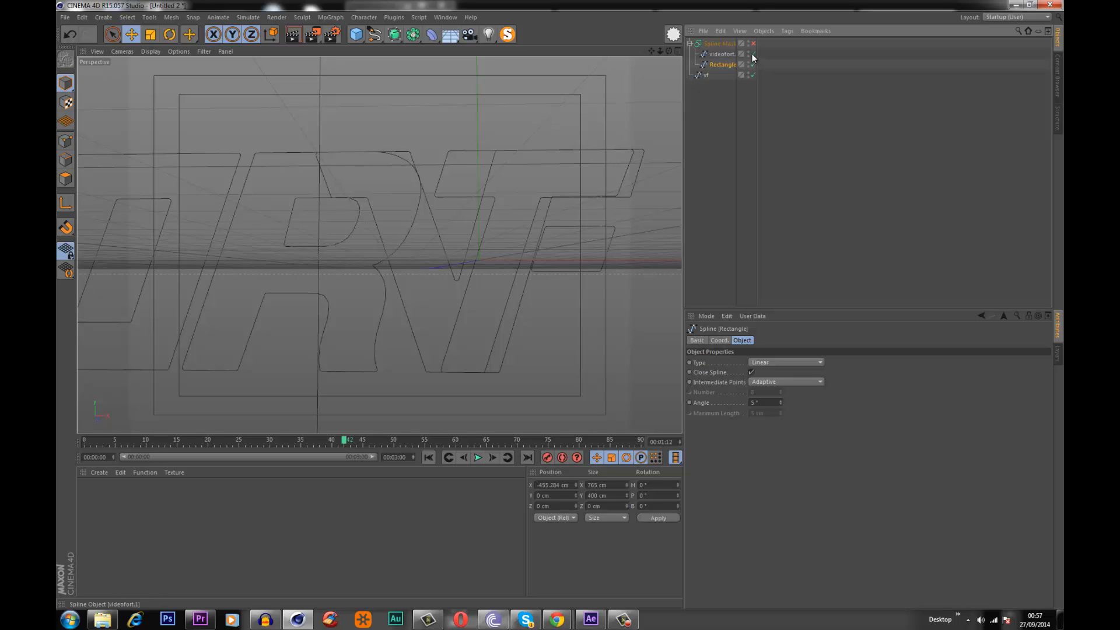
left_click(752, 54)
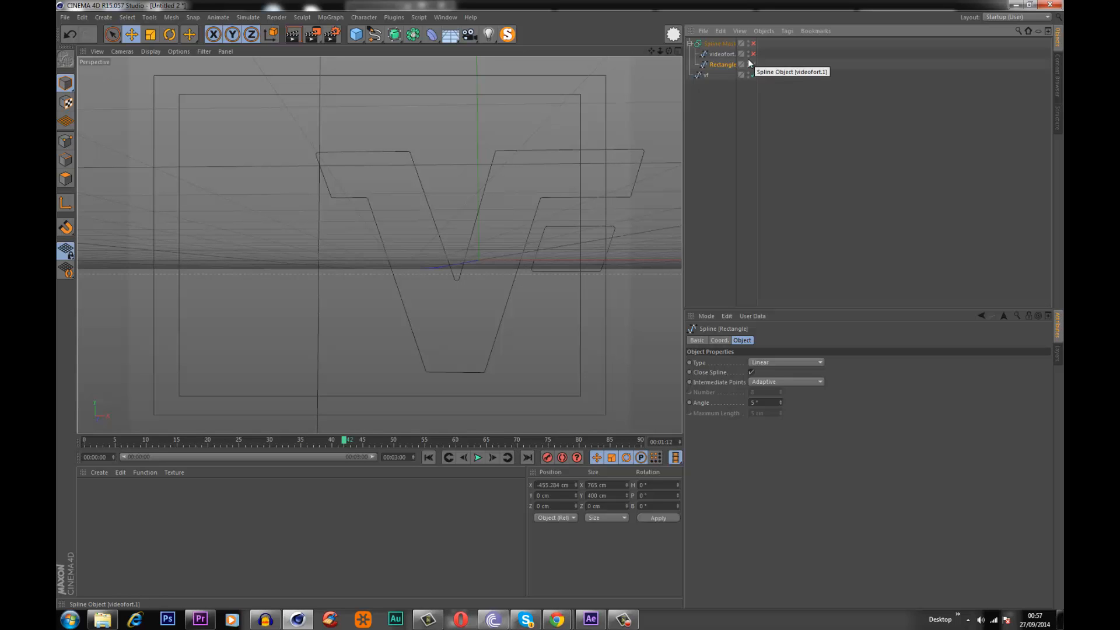
scroll(462, 181, "down", 2)
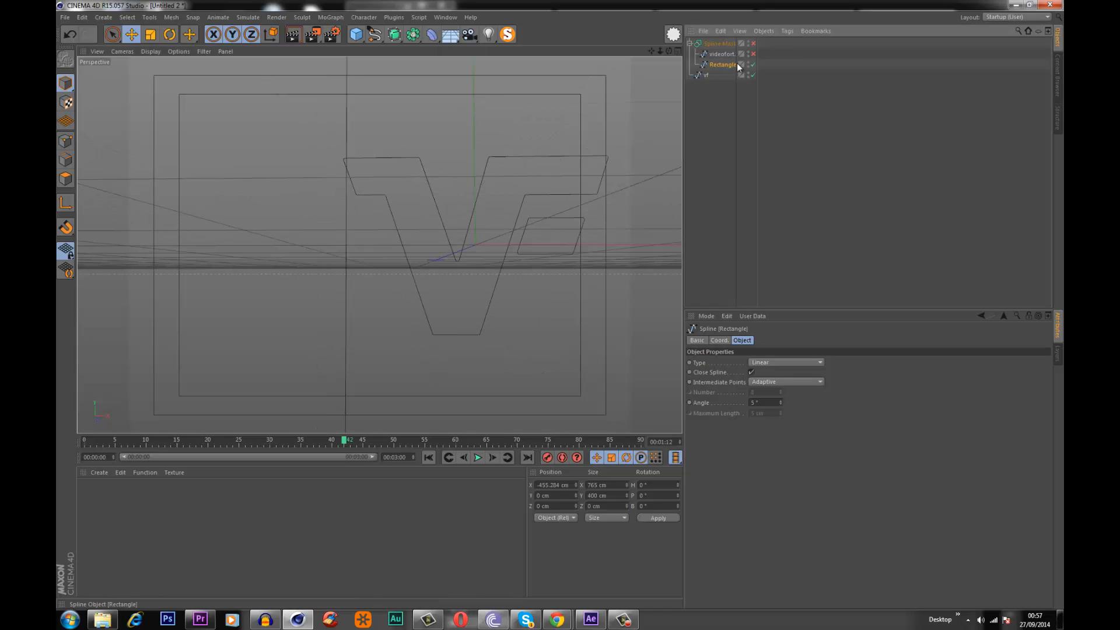
- Switch to the Front view and enter point editing on the Rectangle, close to the outer edge of the V
left_click(706, 74)
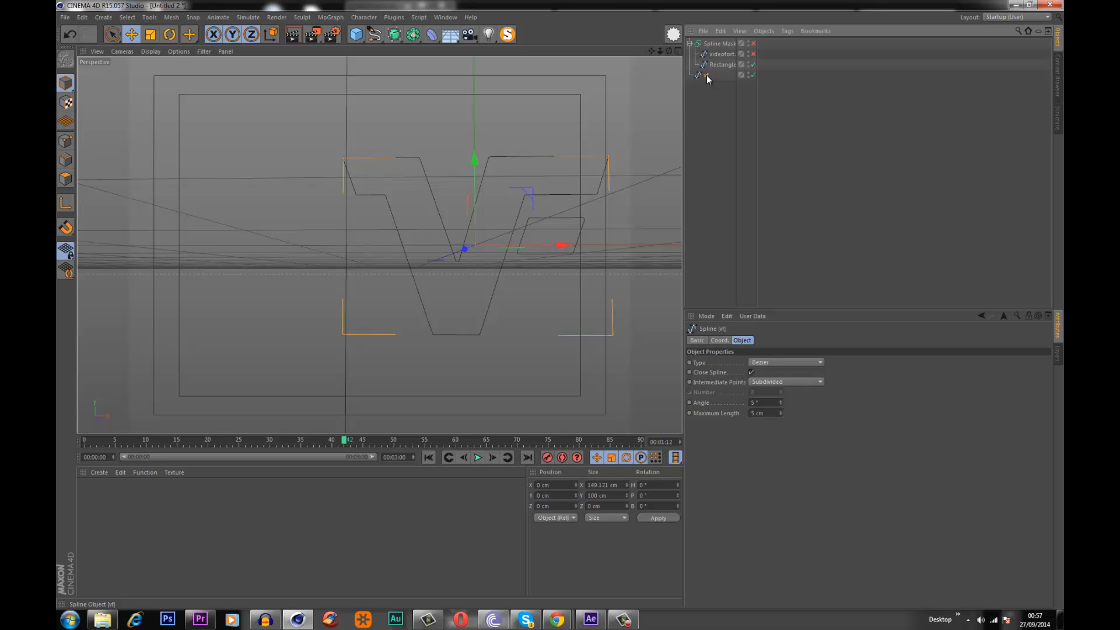
left_click(678, 52)
left_click(676, 246)
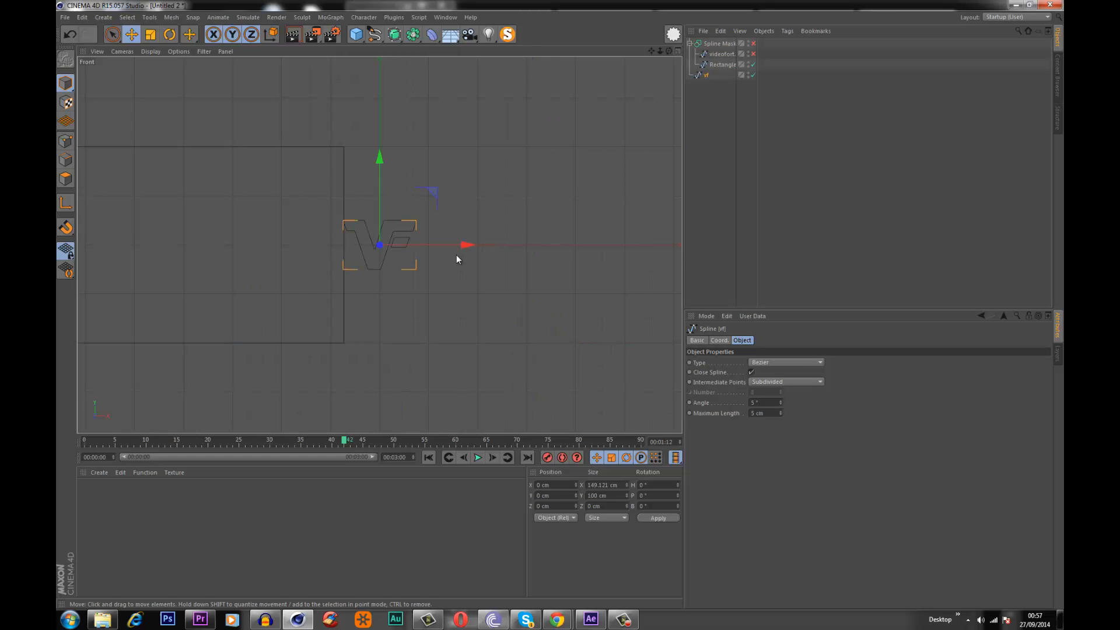
scroll(460, 225, "up", 5)
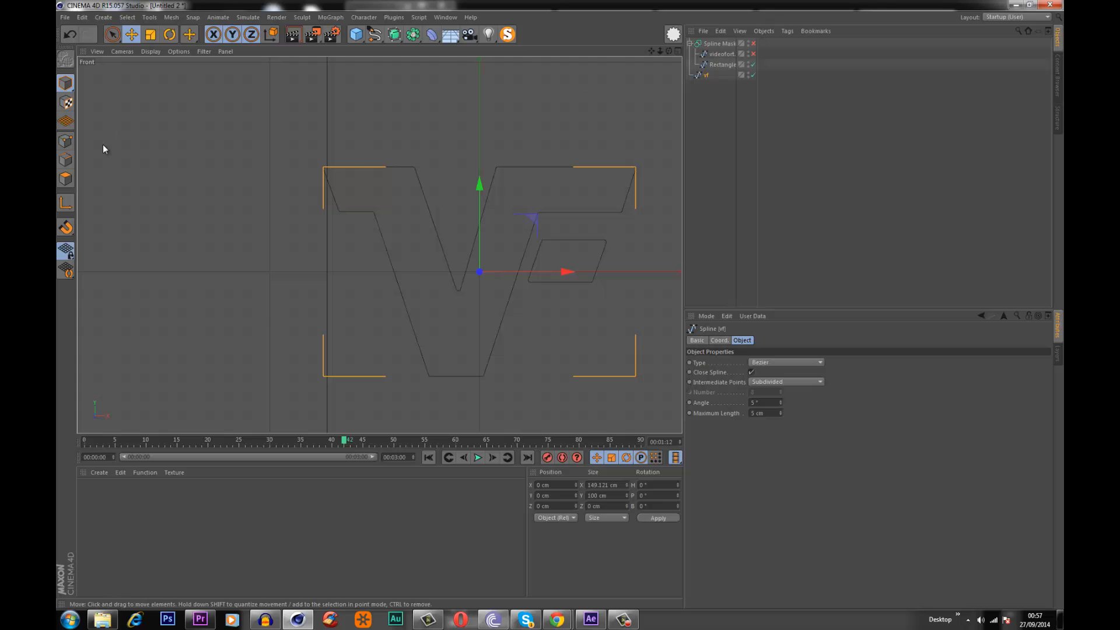
left_click(65, 140)
right_click_drag(207, 161, 327, 147, "alt")
left_click(719, 62)
middle_click_drag(344, 172, 365, 188, "alt")
right_click_drag(365, 188, 412, 159, "alt")
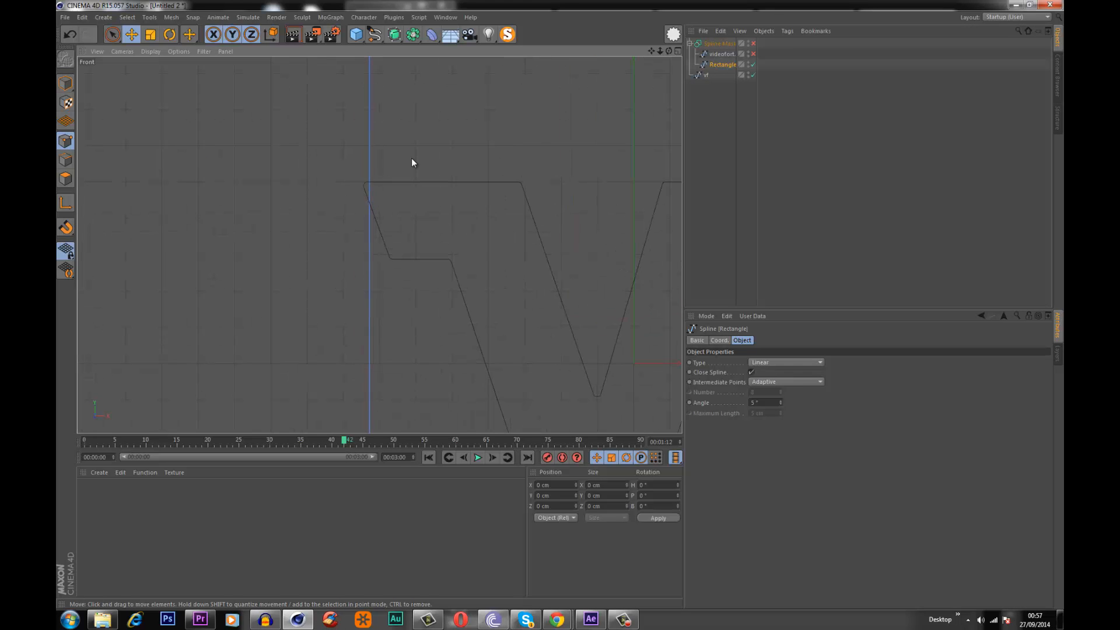
- Cut a new point with the Knife into the Rectangle's vertical edge, level with the top of the V
key("k")
key("k")
right_click_drag(345, 180, 440, 165, "alt")
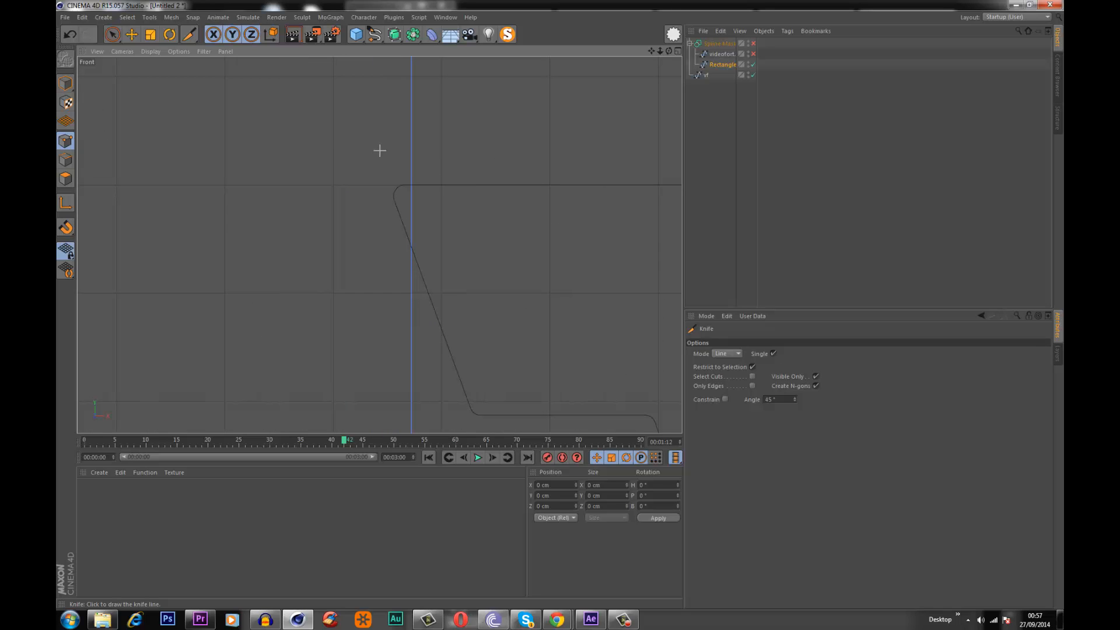
key("m")
key("k")
left_click_drag(446, 184, 201, 191)
- Cut a second point into the Rectangle's vertical edge, level with the notch below the V's upper arm
middle_click_drag(432, 255, 418, 215, "alt")
middle_click_drag(404, 240, 401, 227, "alt")
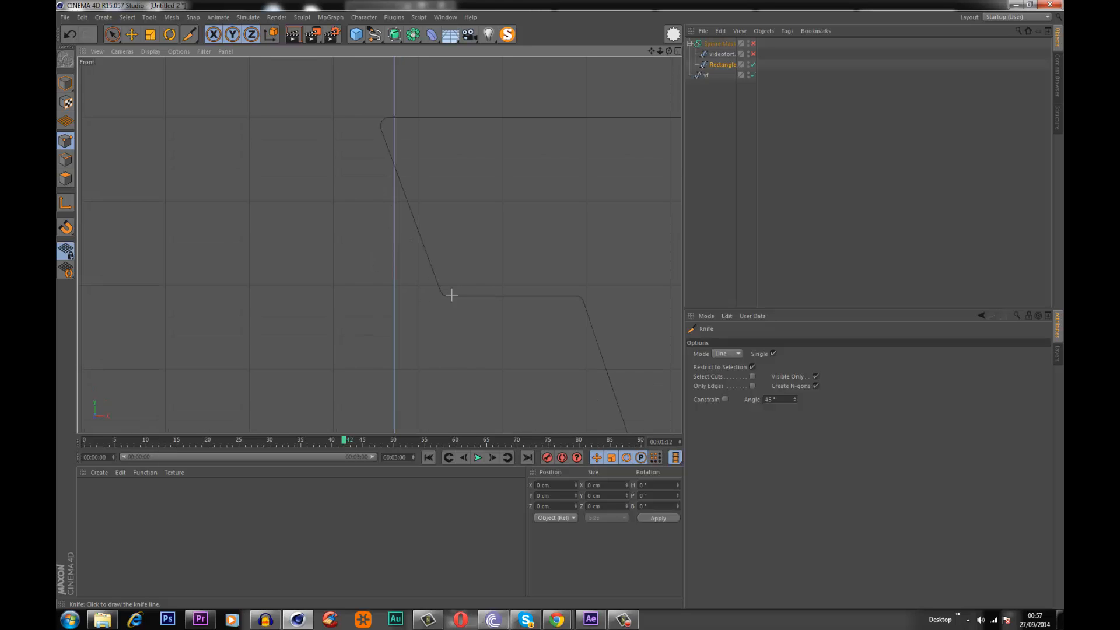
left_click_drag(414, 296, 281, 297)
scroll(401, 301, "up", 5)
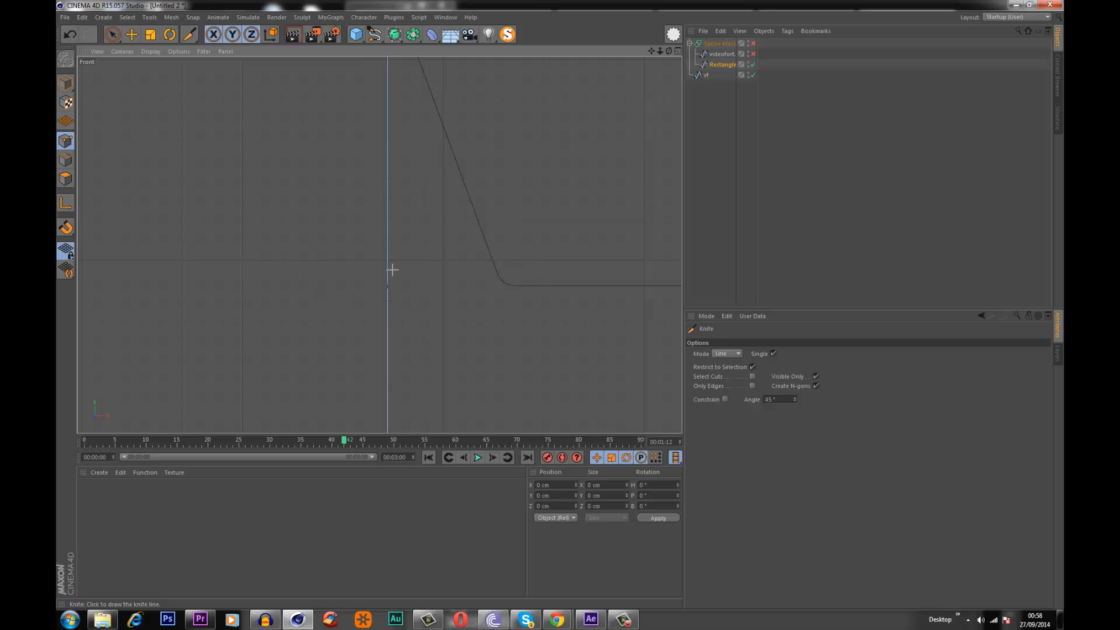
middle_click_drag(397, 257, 394, 92, "alt")
scroll(367, 170, "up", 4)
scroll(385, 182, "down", 3)
- Select the Rectangle's upper cut point with Live Selection and move it to the V's outer top corner, about X 380.7 cm
key("space")
left_click(380, 88)
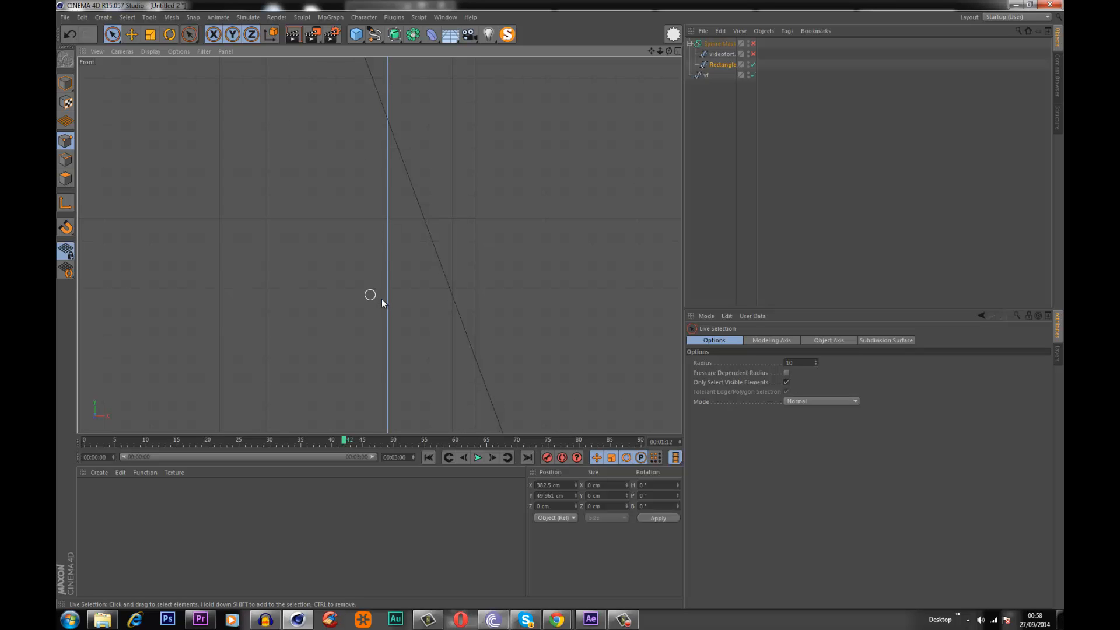
scroll(382, 300, "down", 2)
middle_click_drag(391, 225, 391, 100, "alt")
right_click_drag(380, 295, 421, 277, "alt")
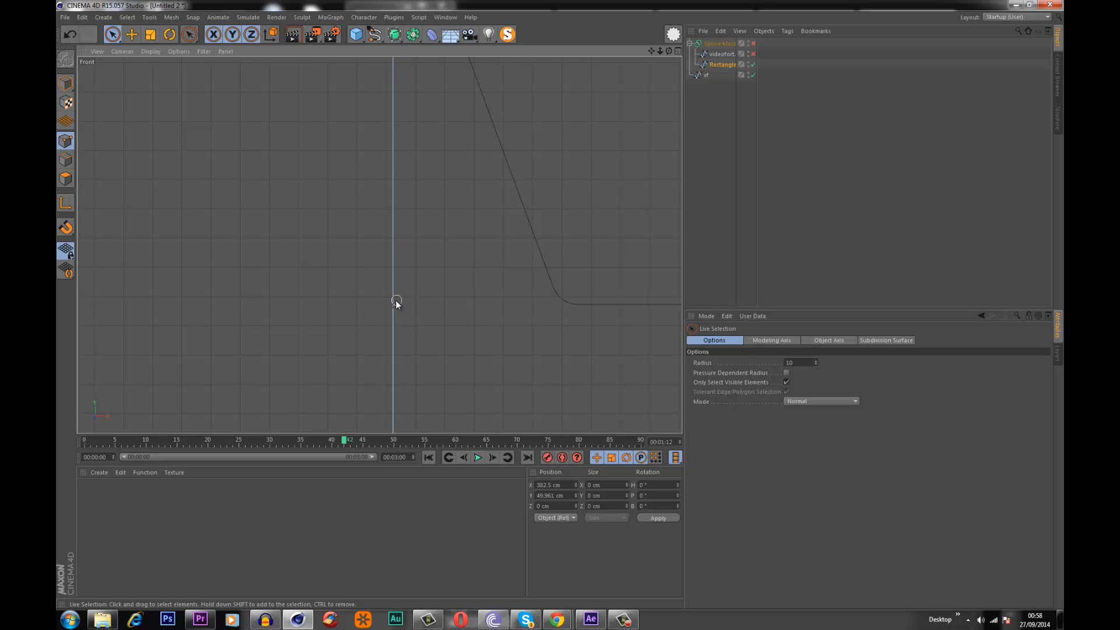
scroll(469, 263, "down", 4)
middle_click_drag(463, 213, 413, 288, "alt")
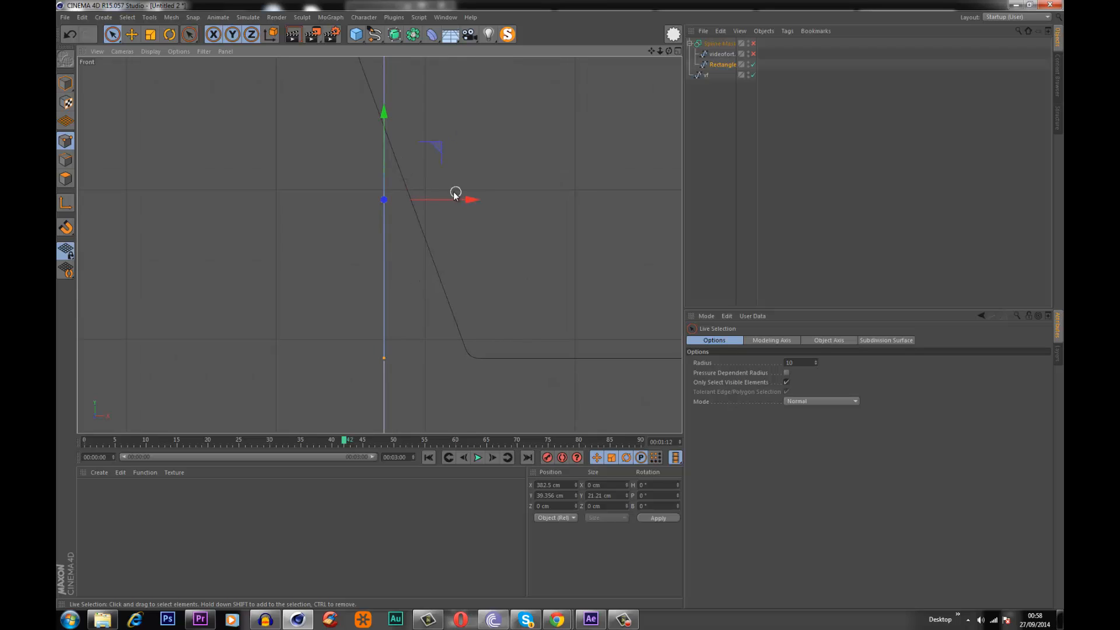
middle_click_drag(398, 130, 403, 299, "alt")
scroll(377, 214, "up", 6)
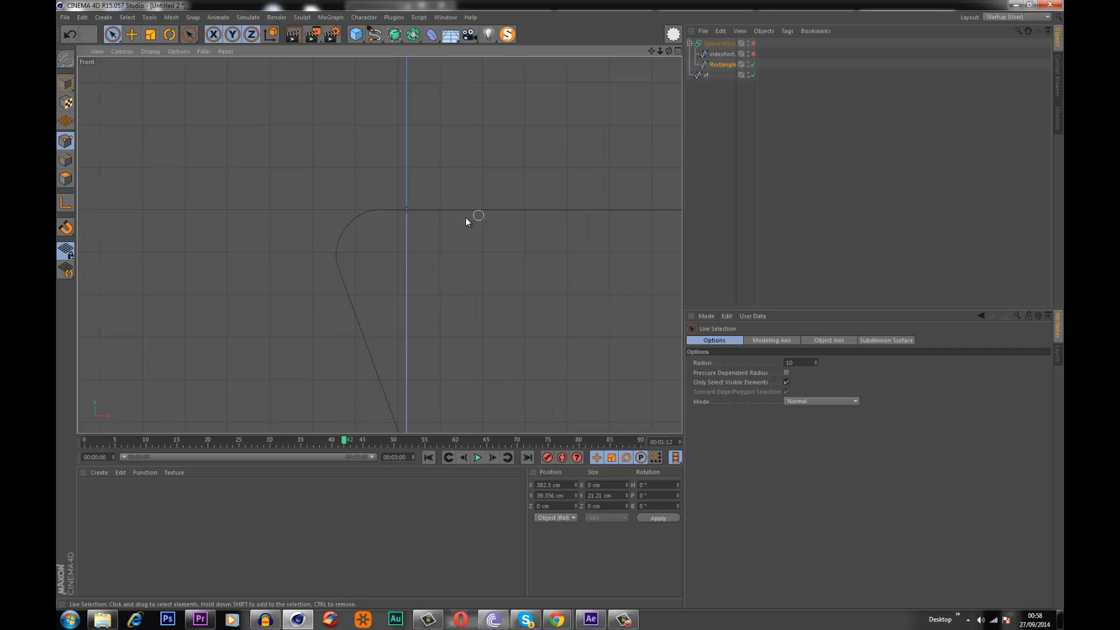
left_click(407, 213)
left_click_drag(458, 211, 382, 216)
- Select the Rectangle's lower cut points together and move them to the V's outer notch corner, about X 388.2 cm
scroll(396, 234, "down", 2)
middle_click_drag(380, 287, 373, 58, "alt")
scroll(461, 224, "down", 9)
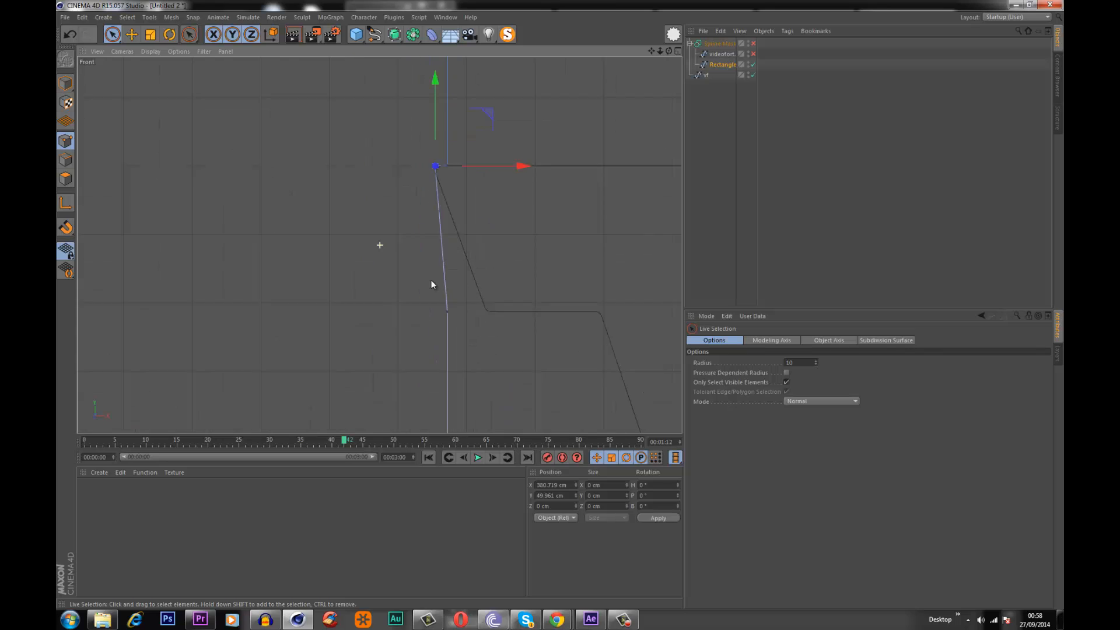
middle_click_drag(432, 282, 392, 253, "alt")
scroll(417, 285, "up", 6)
left_click(412, 277)
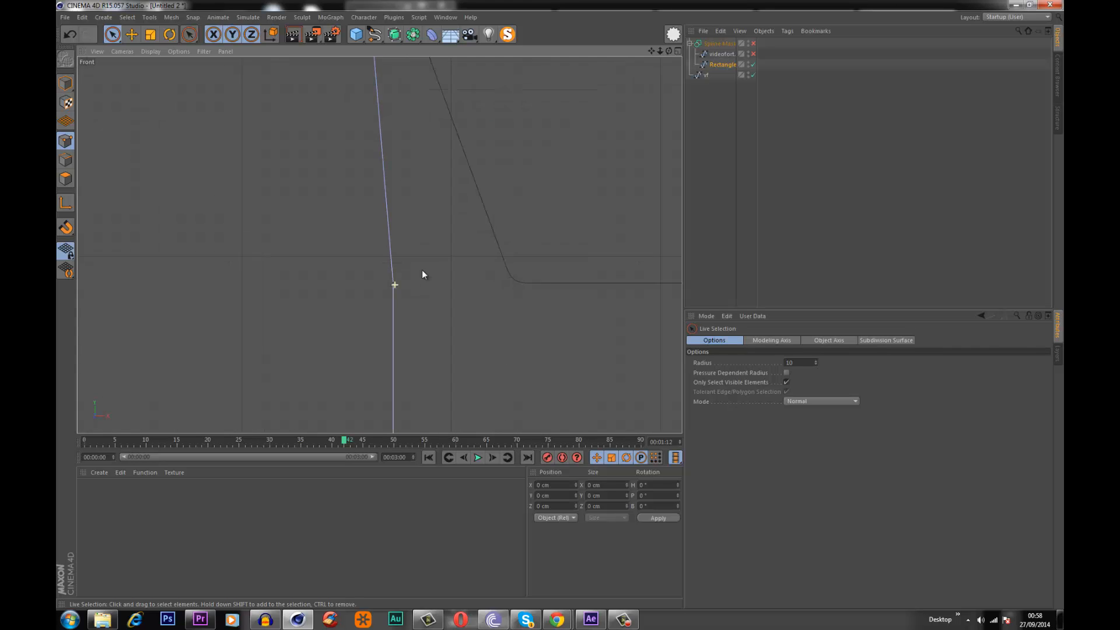
scroll(408, 276, "up", 5)
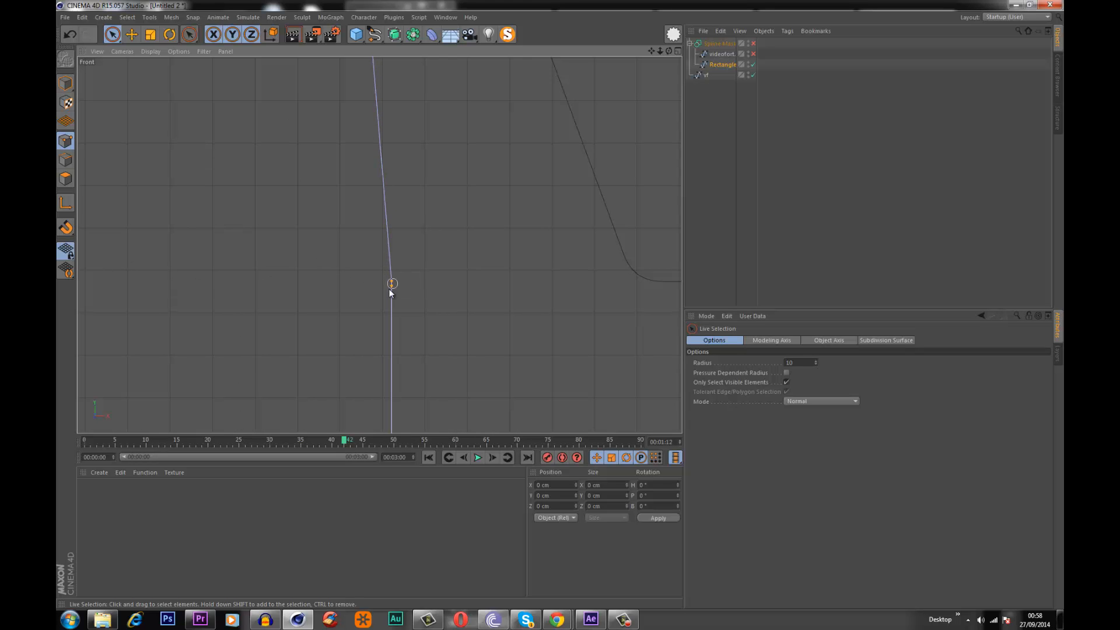
left_click(389, 290)
left_click_drag(475, 283, 561, 306)
scroll(374, 267, "down", 5)
middle_click_drag(353, 262, 254, 270, "alt")
left_click(402, 298)
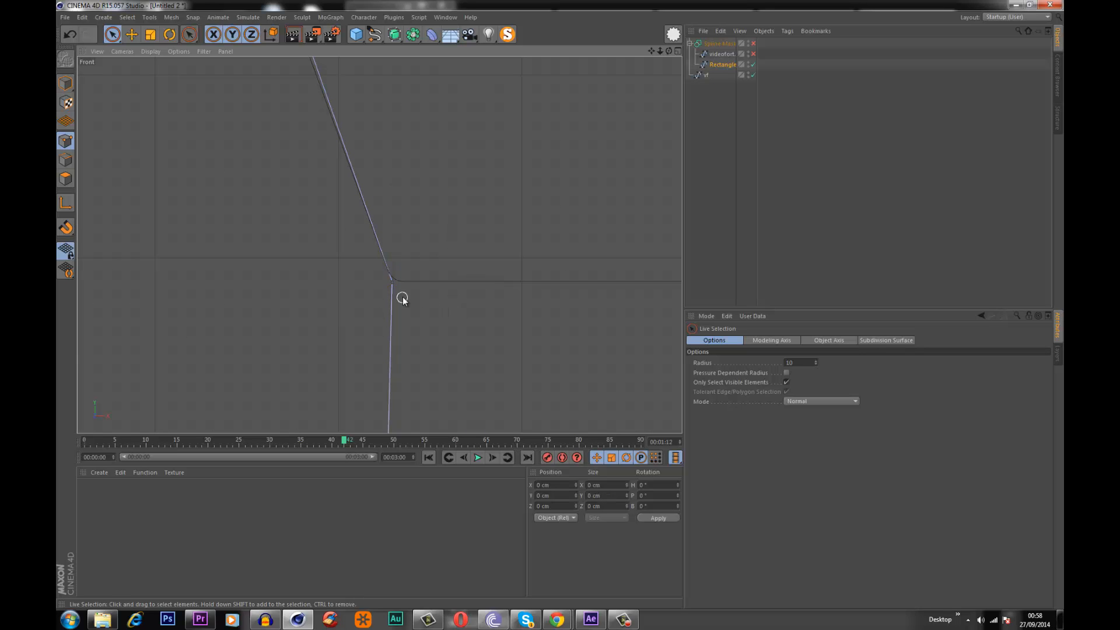
- Move the lower of the Rectangle's notch points along the V's horizontal edge to its inner corner, about X 404.5 cm
left_click(391, 289)
scroll(432, 305, "down", 5)
middle_click_drag(435, 327, 367, 218, "alt")
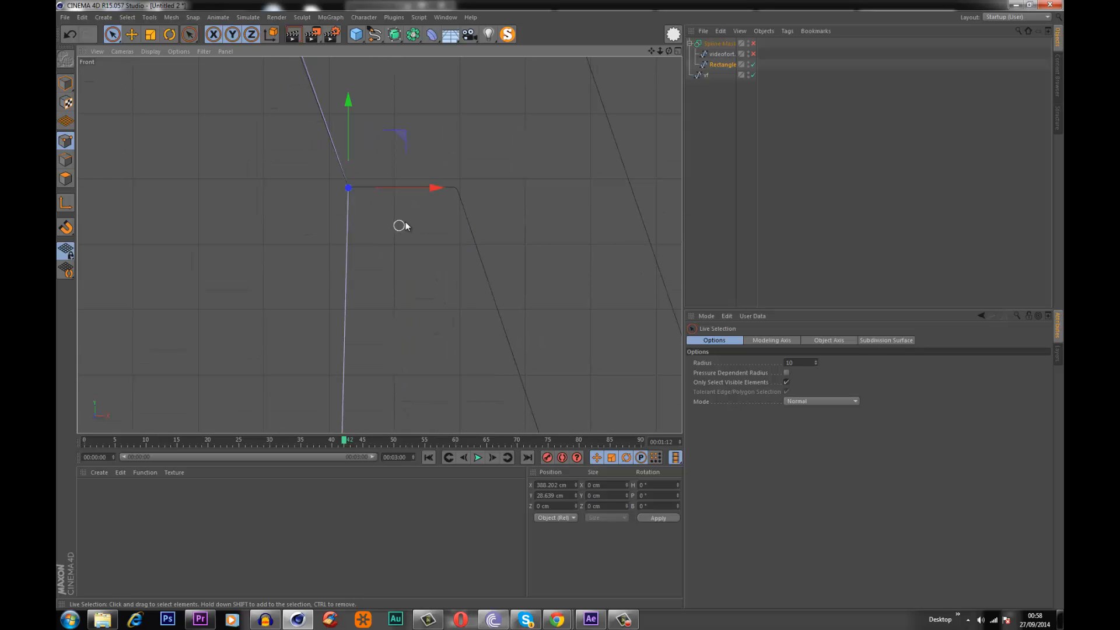
left_click_drag(422, 188, 549, 181)
scroll(430, 187, "up", 7)
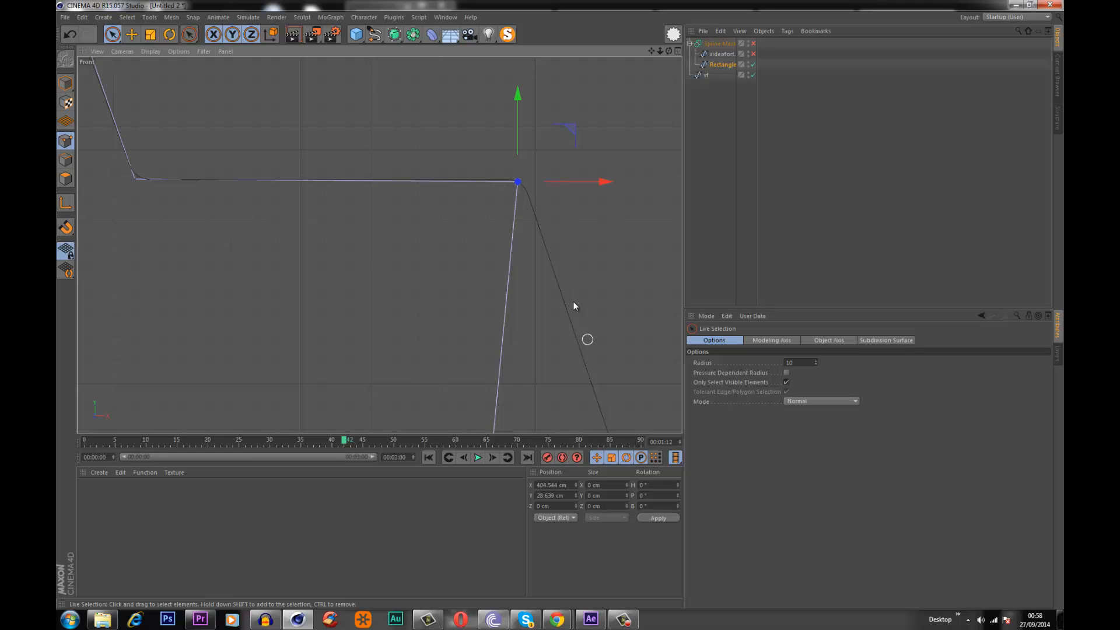
- Move the Rectangle's bottom corner point to about X 481.7 cm so its edge follows the V's slanted side
scroll(497, 362, "down", 7)
middle_click_drag(464, 328, 445, 183, "alt")
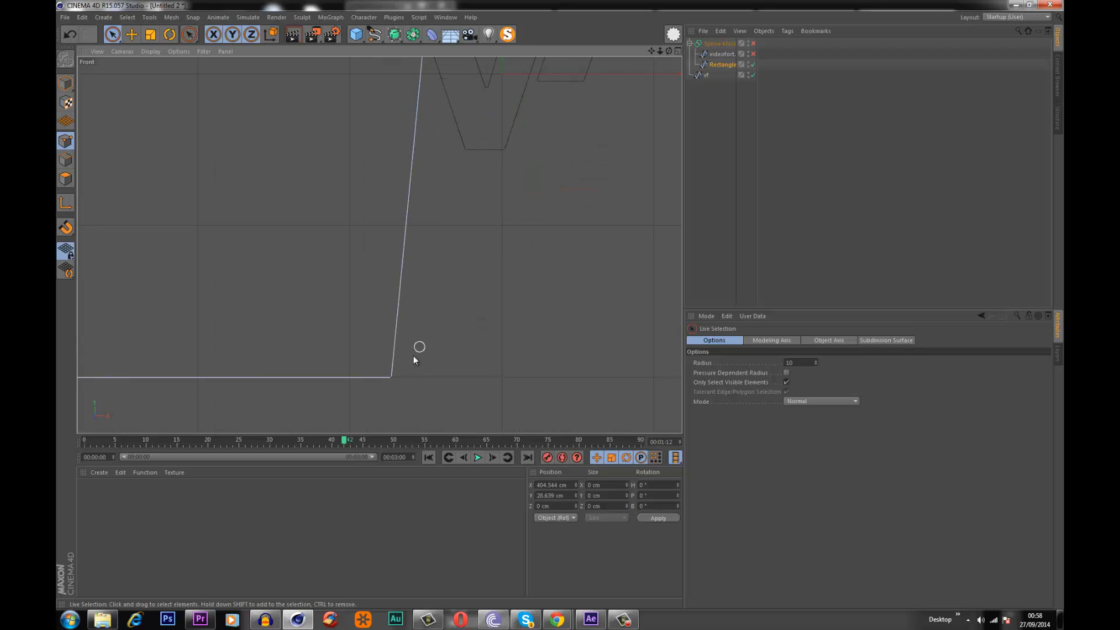
left_click(391, 377)
left_click_drag(440, 378, 590, 363)
middle_click_drag(462, 167, 482, 392, "alt")
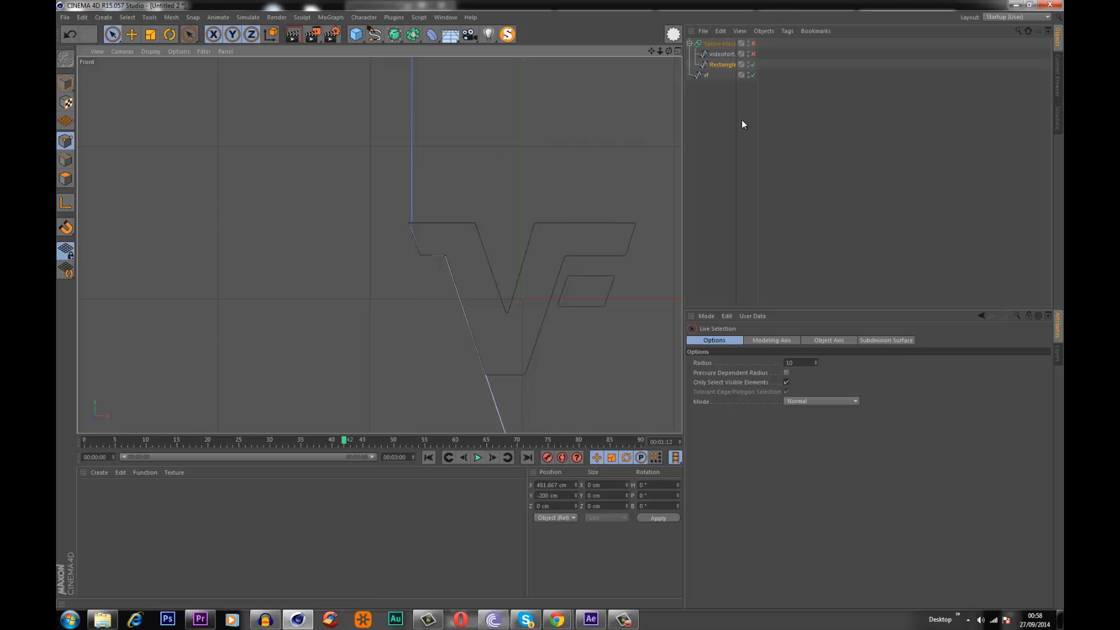
- Re-enable the videofort spline and the Spline Mask, and clear the object selection
left_click(753, 53)
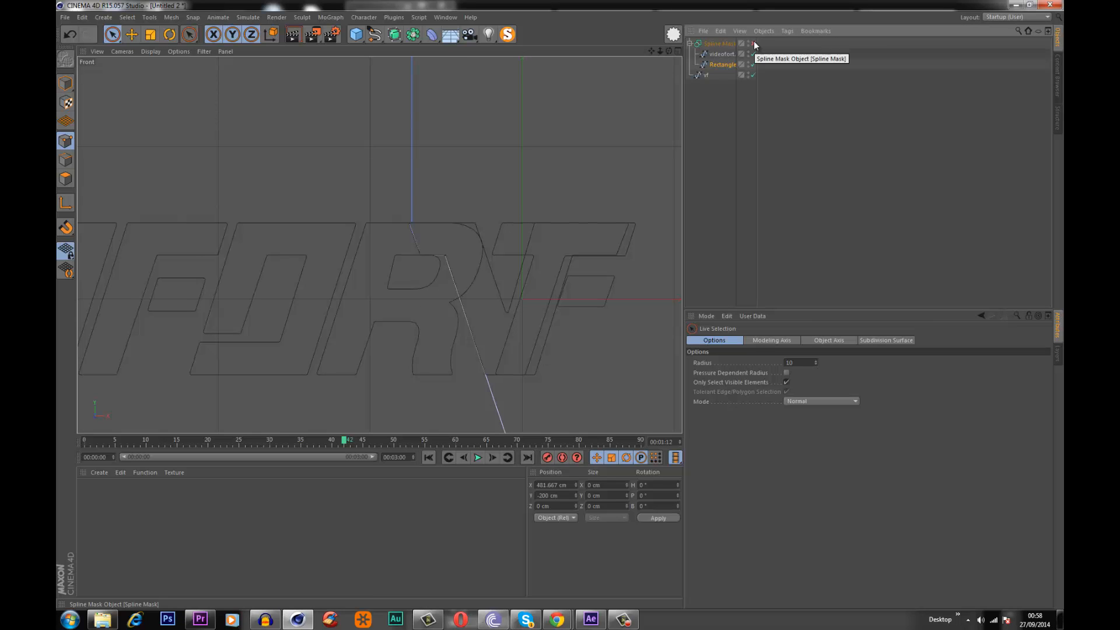
left_click(753, 43)
left_click(734, 115)
- Return to the Perspective view and scrub the timeline from frame 42 to 54 to check the masked VIDEOFORT reveal
left_click(677, 51)
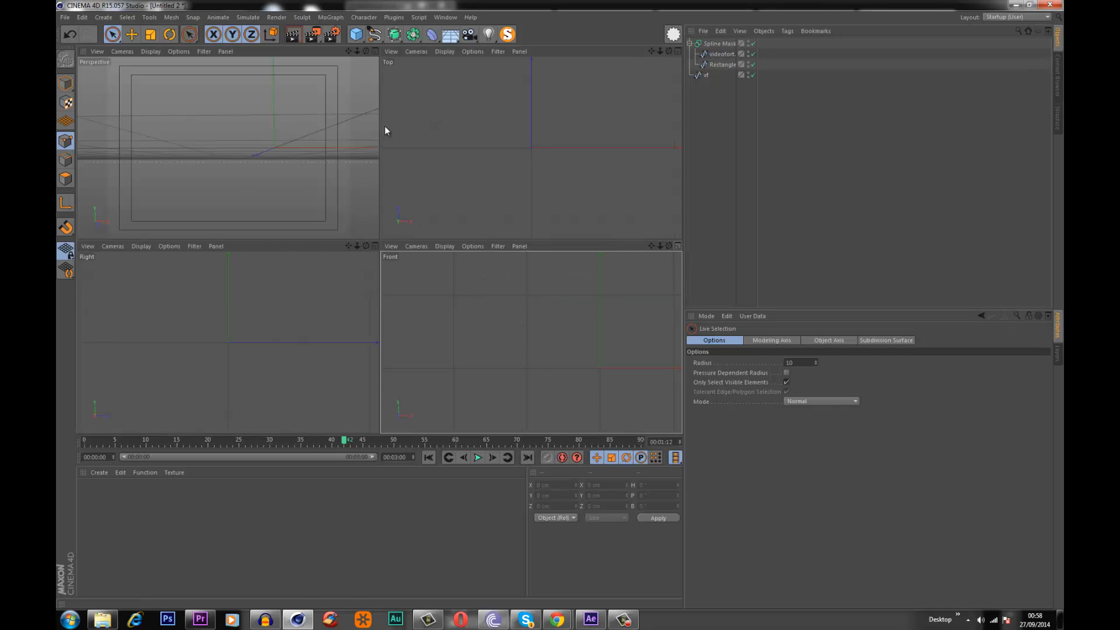
left_click(375, 51)
left_click_drag(349, 77, 323, 303, "alt")
left_click_drag(345, 441, 381, 441)
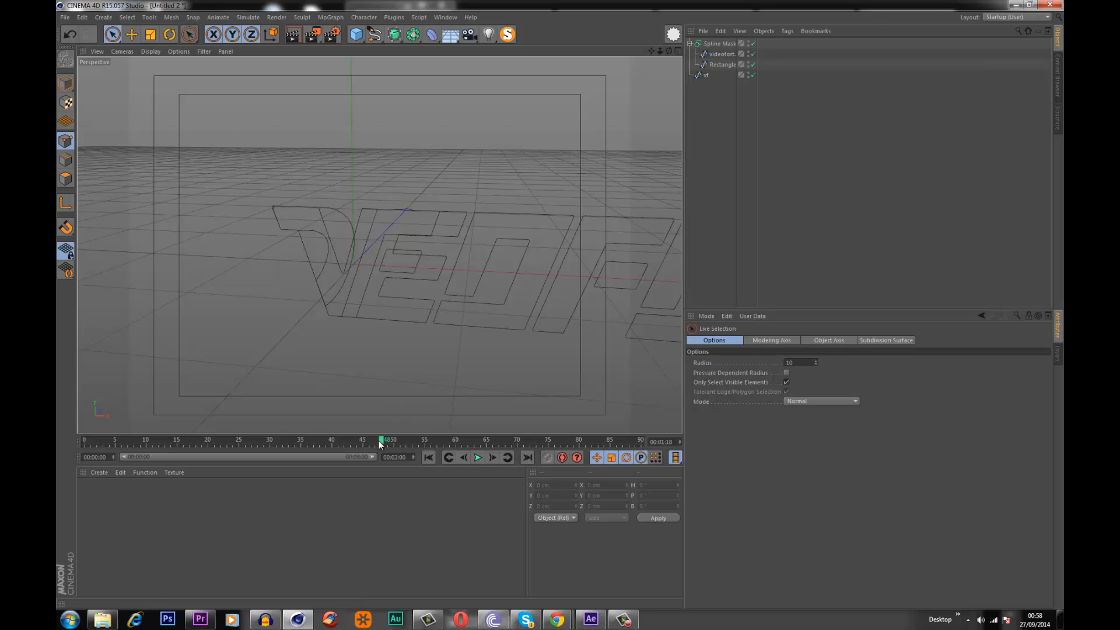
left_click(400, 441)
left_click_drag(383, 439, 418, 442)
- Try to shift the Rectangle's V-side points about 14.2 cm along X, check the mask around frame 51, and undo the move
left_click(708, 65)
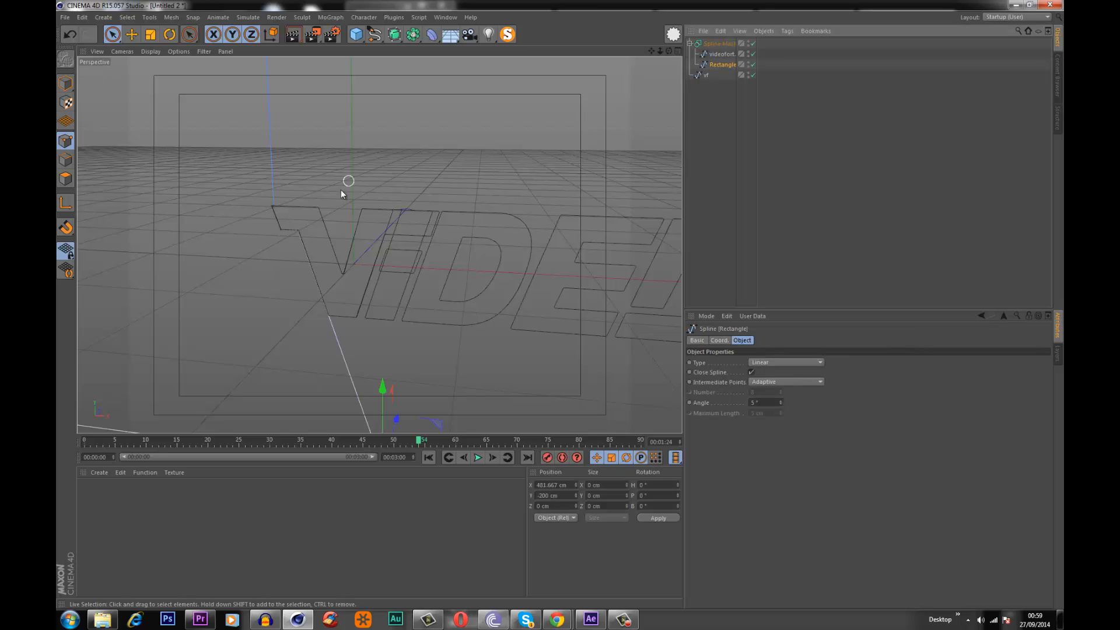
mouse_move(298, 229)
left_mouse_down()
mouse_move(272, 230)
mouse_move(315, 244)
mouse_move(272, 228)
mouse_move(326, 235)
left_mouse_up()
scroll(340, 338, "down", 4)
scroll(344, 385, "down", 2)
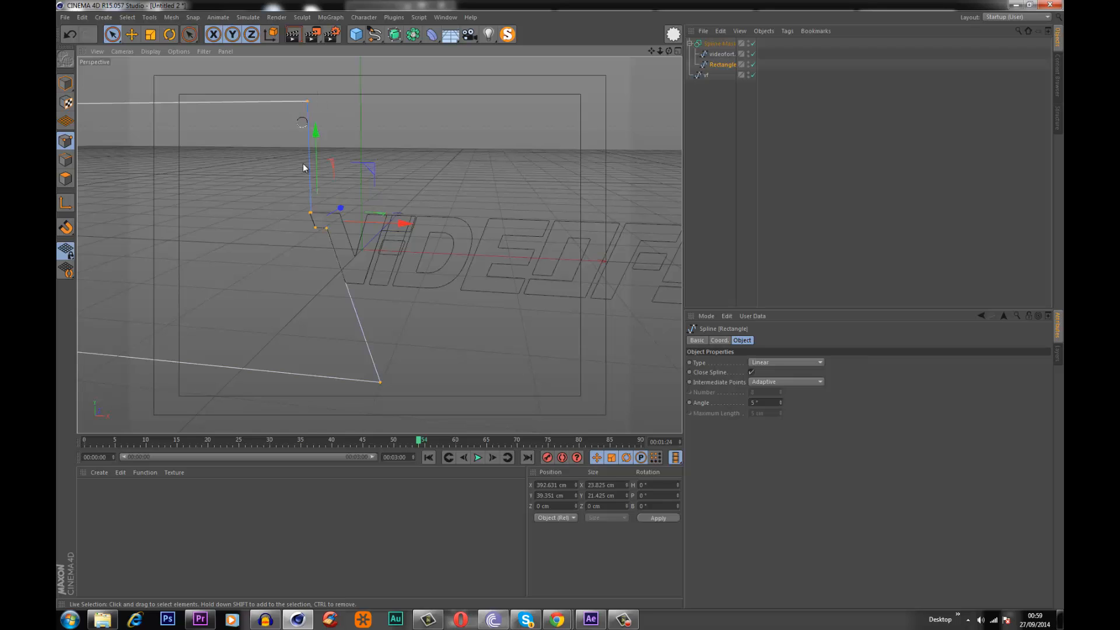
scroll(404, 260, "up", 5)
left_click_drag(443, 197, 464, 199)
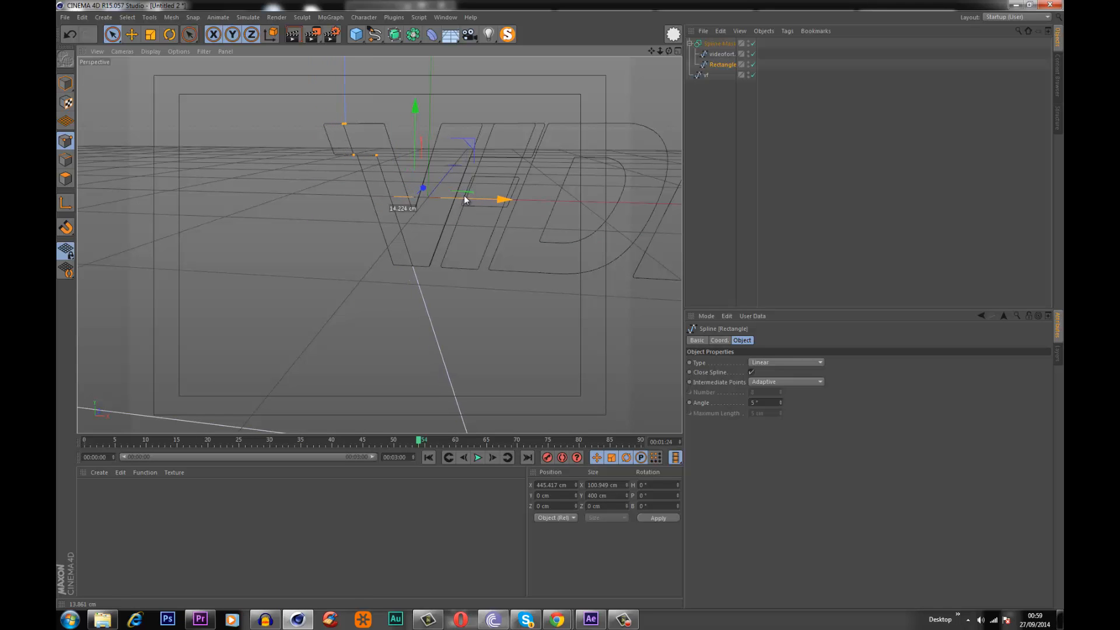
left_click(760, 47)
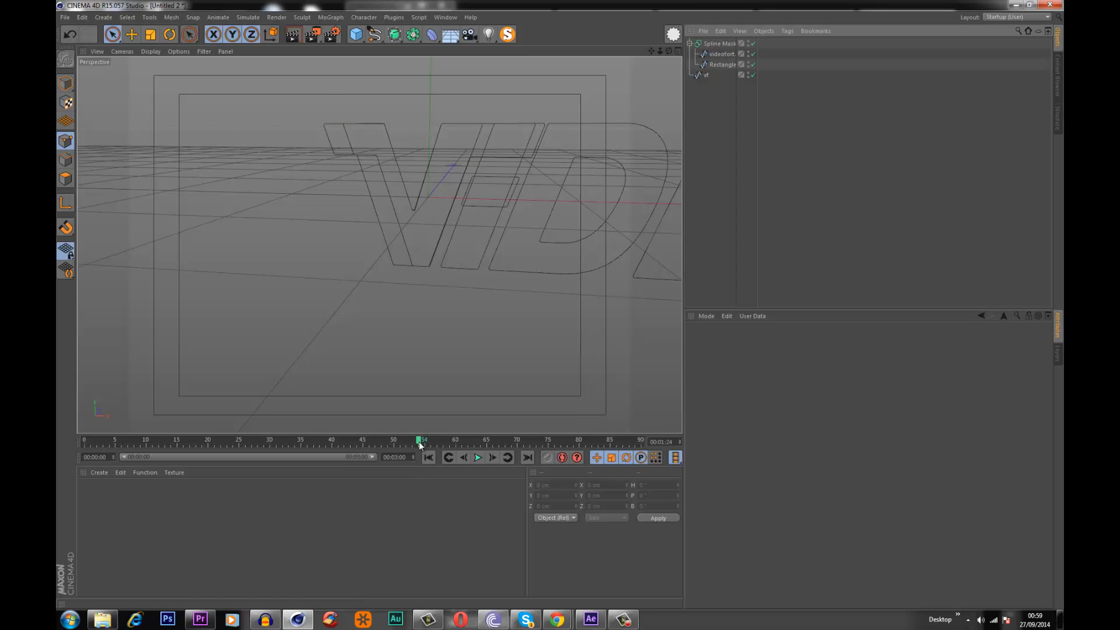
mouse_move(419, 445)
left_mouse_down()
mouse_move(282, 449)
mouse_move(402, 447)
left_mouse_up()
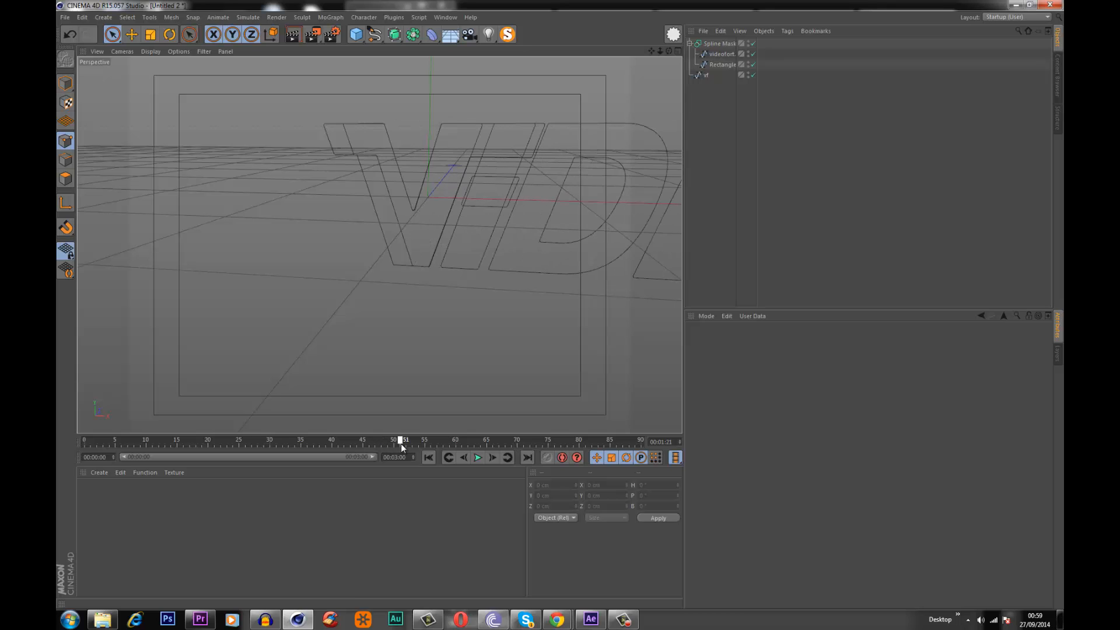
key("ctrl+z")
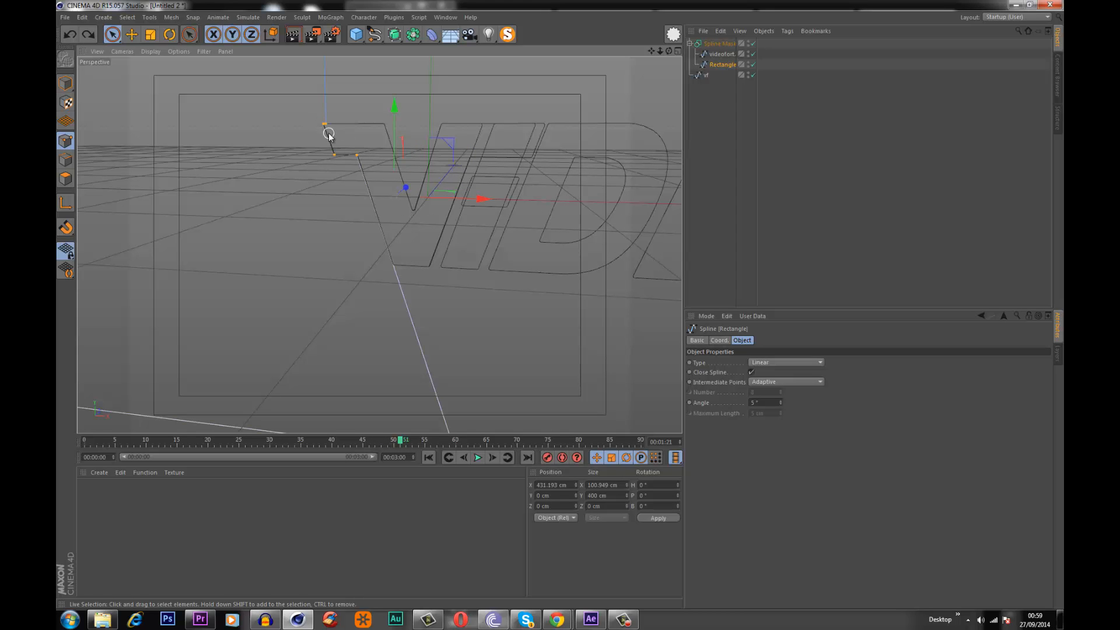
- Nudge the Rectangle point at the V's inner notch corner slightly along X, to about 404.9 cm
scroll(359, 147, "up", 8)
left_click_drag(343, 185, 377, 163, "alt")
left_click(353, 193)
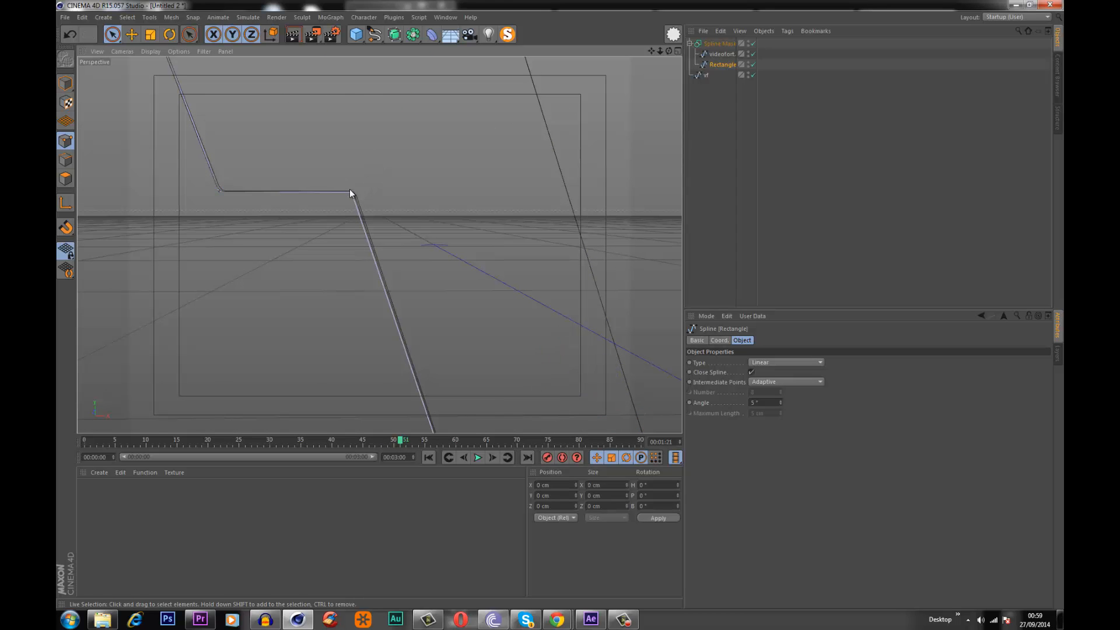
left_click_drag(418, 193, 420, 193)
scroll(357, 206, "down", 8)
left_click_drag(315, 169, 283, 255, "alt")
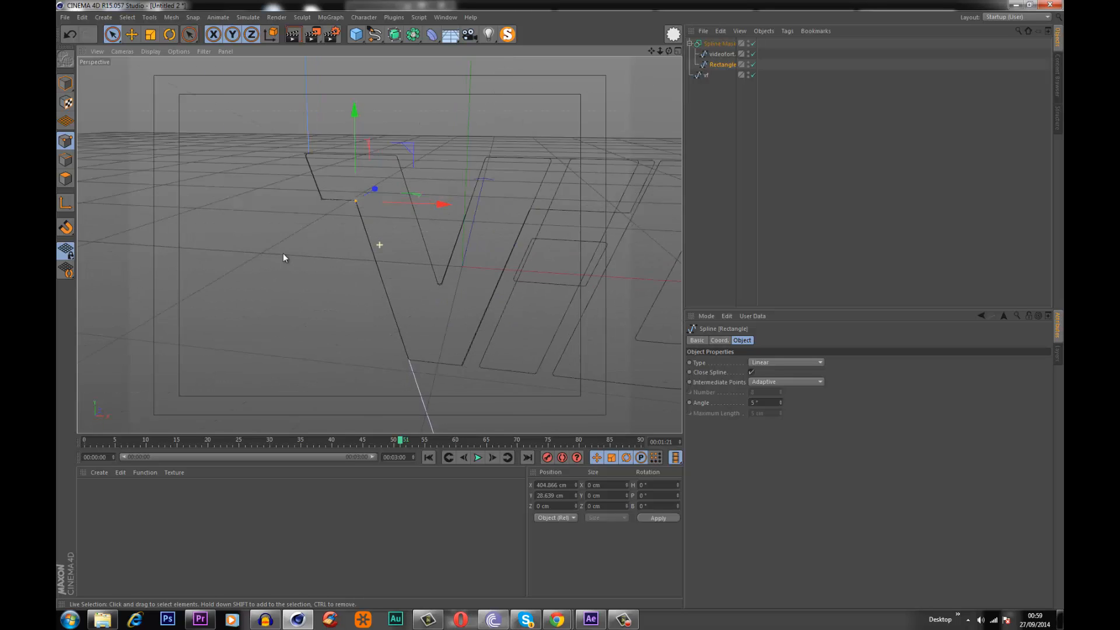
- Bring the fractured VF logo into the scene with its Polygon_Thrausi fracture object, Plain effector and Extrude.1
scroll(294, 254, "down", 5)
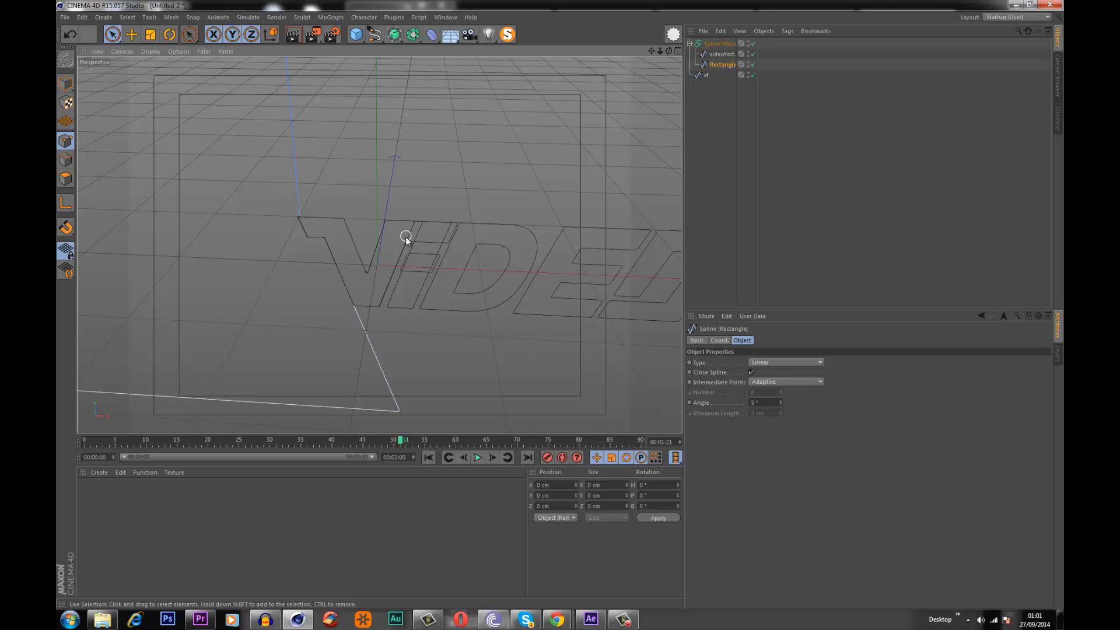
left_click_drag(379, 304, 382, 277, "alt")
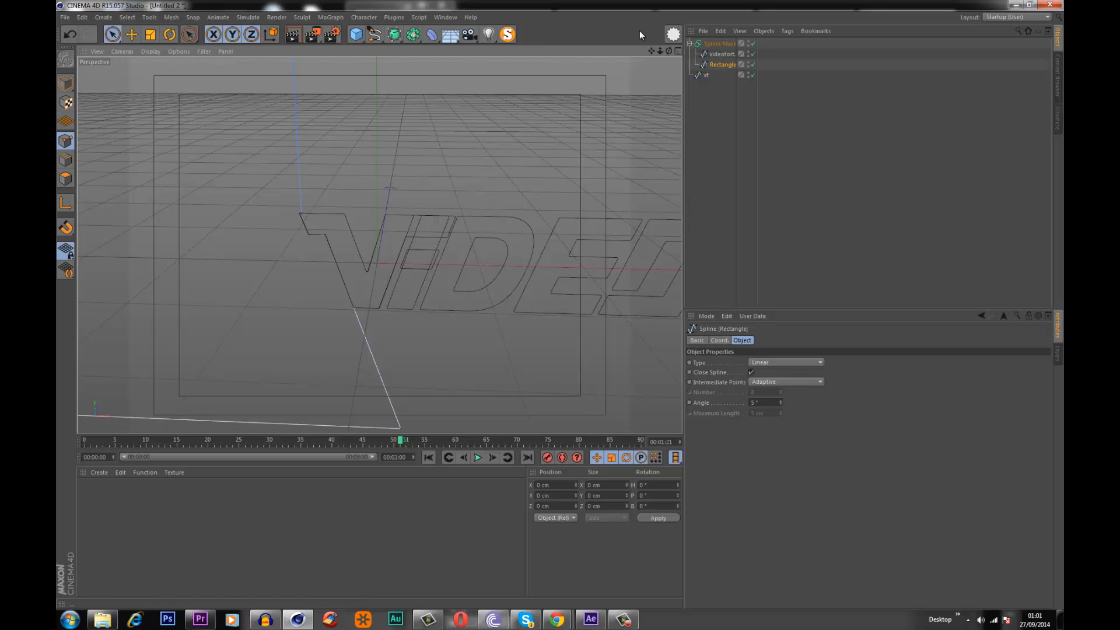
left_click(508, 35)
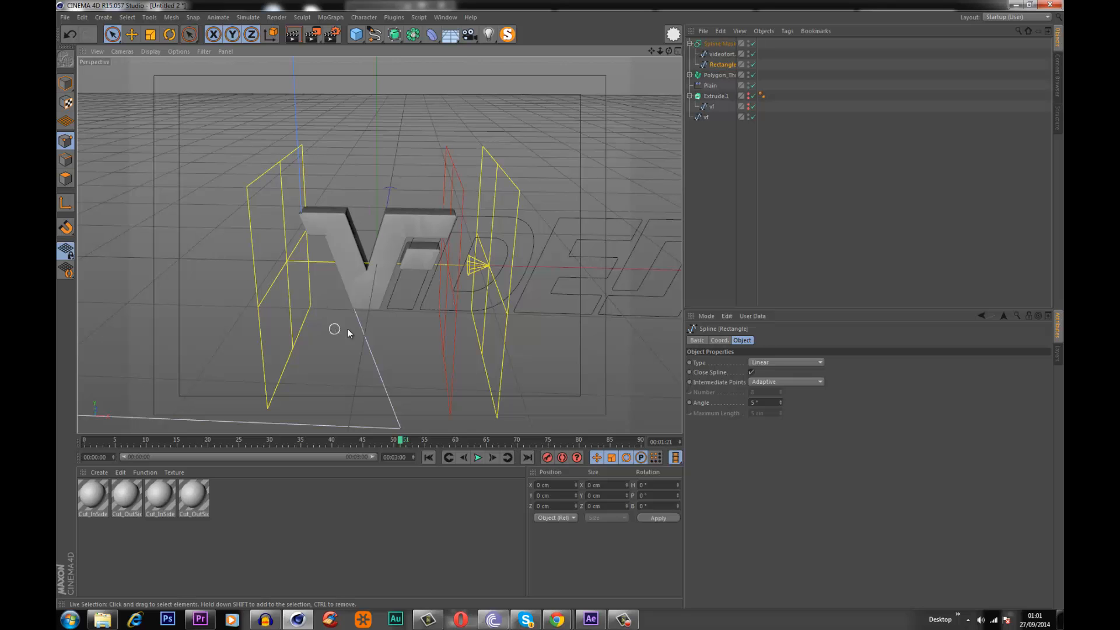
middle_click_drag(408, 303, 348, 321, "alt")
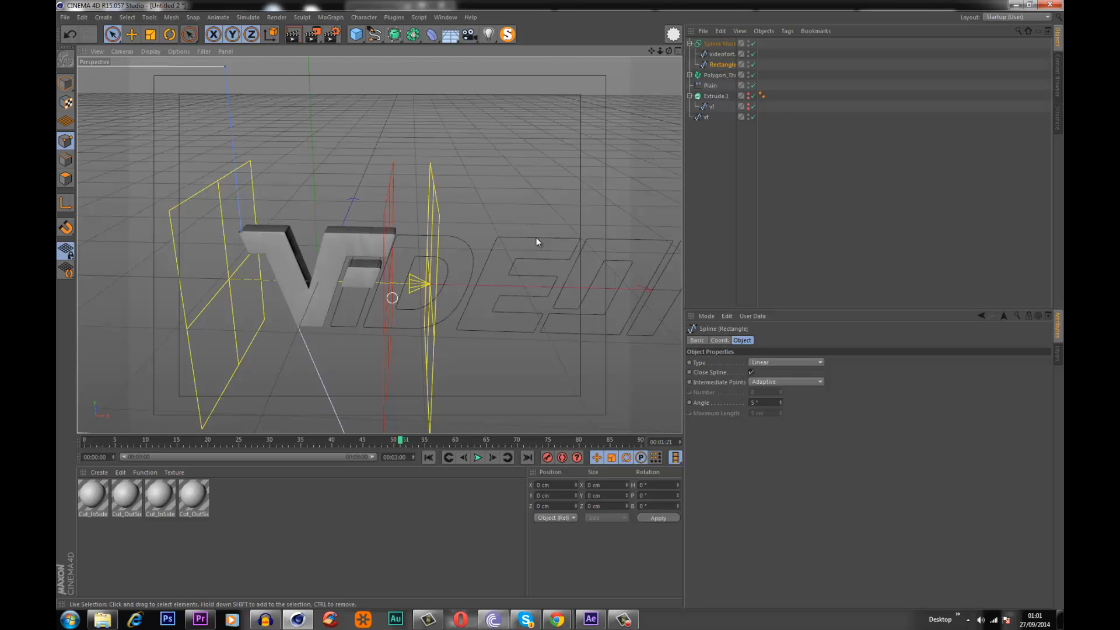
left_click(787, 115)
left_click(722, 45)
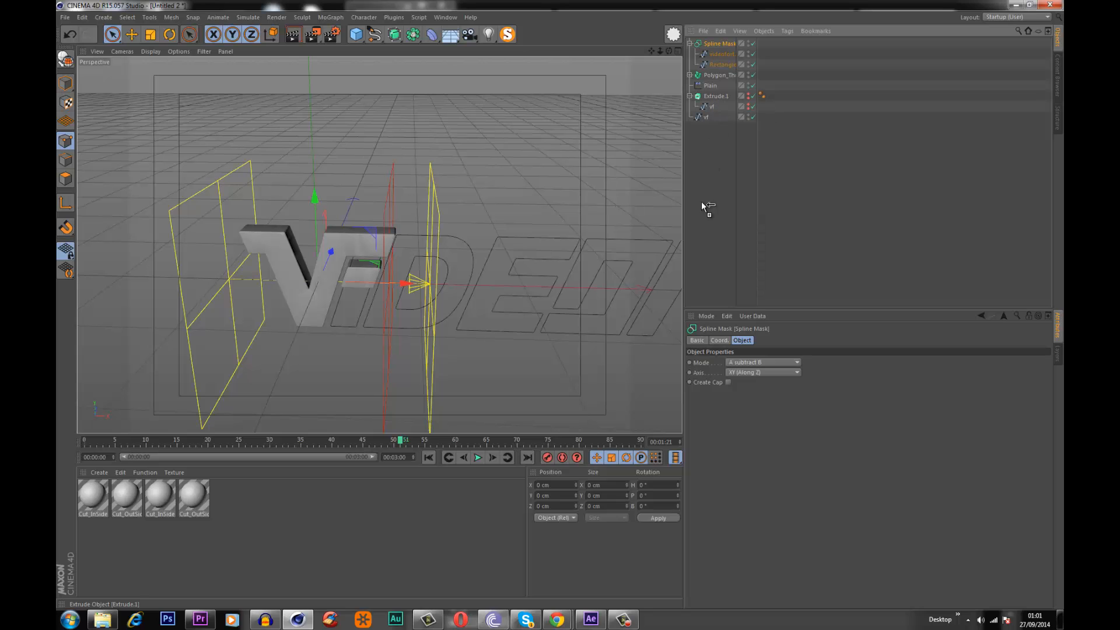
key("ctrl+v")
key("Delete")
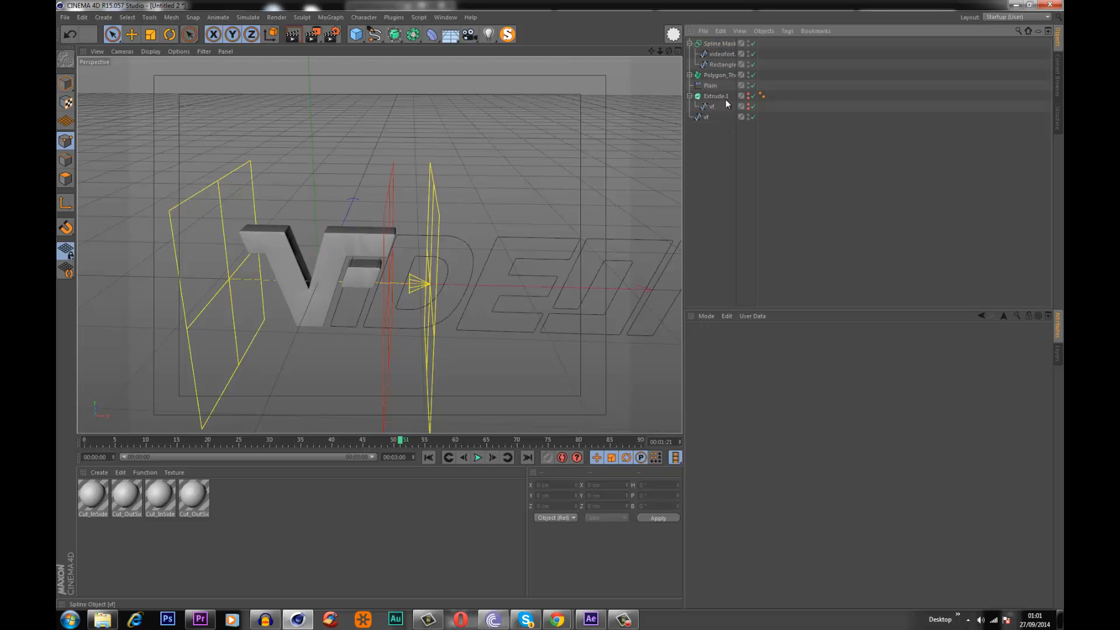
- Duplicate Extrude.1 as a separate top-level object and delete the vf spline from the copy
left_click_drag(728, 214, 726, 214)
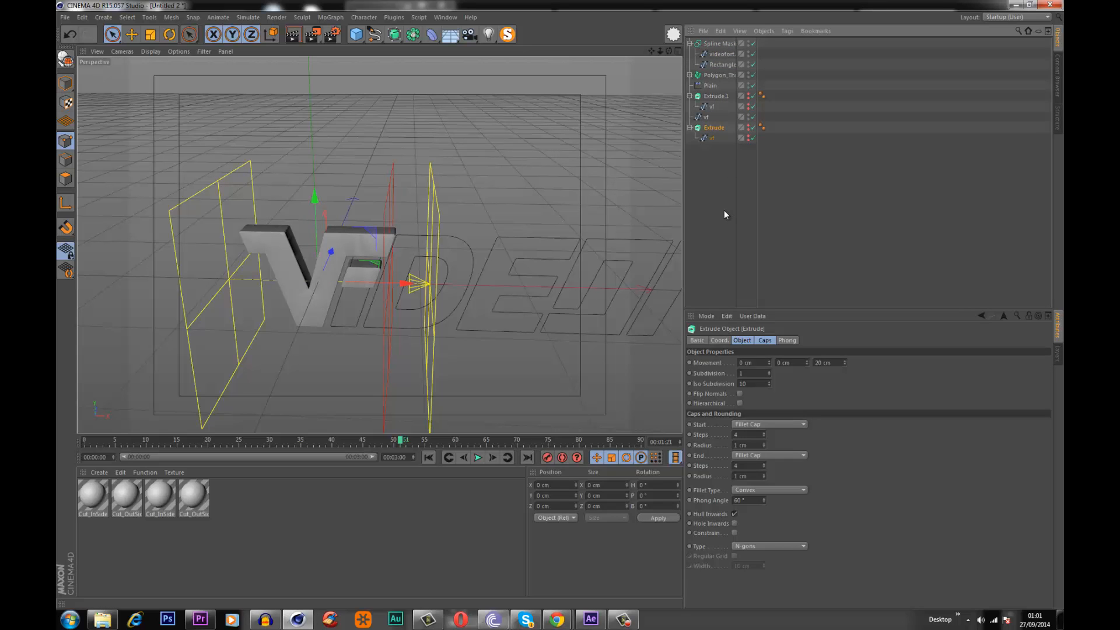
left_click(742, 173)
left_click(709, 137)
key("Delete")
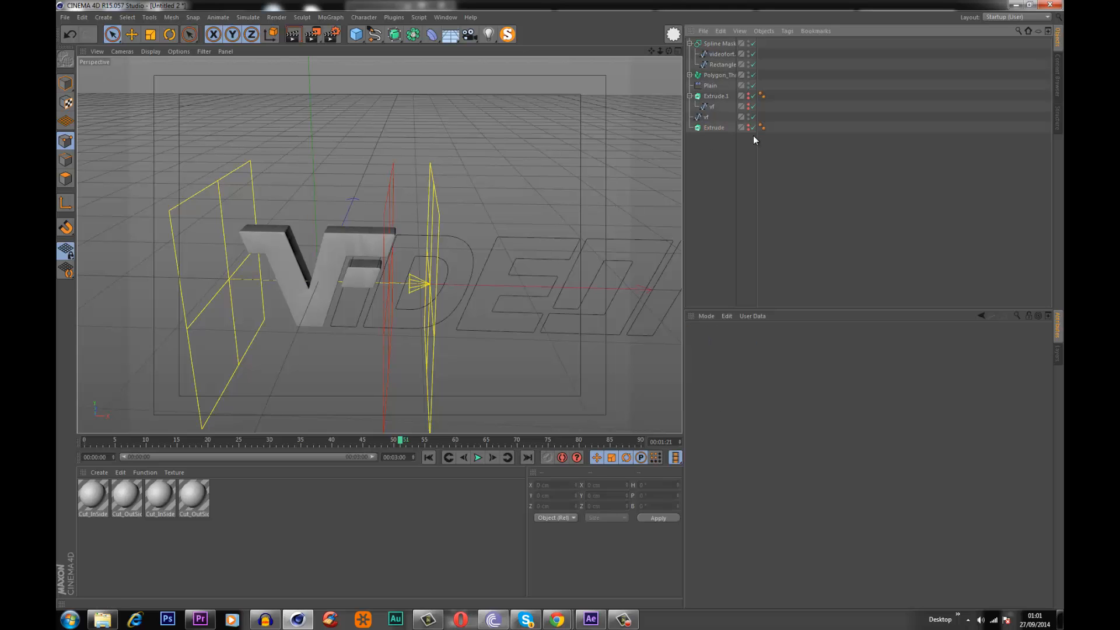
- Make the Spline Mask a child of the empty Extrude copy to extrude the VIDEOFORT text
left_click(712, 128)
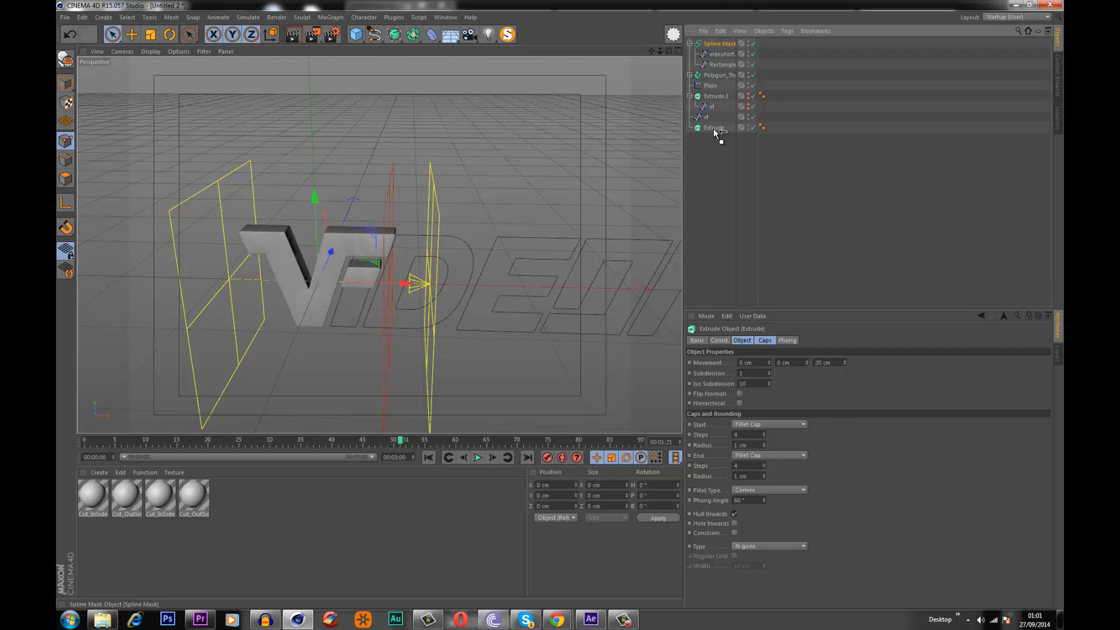
left_click_drag(716, 131, 714, 129)
left_click(712, 169)
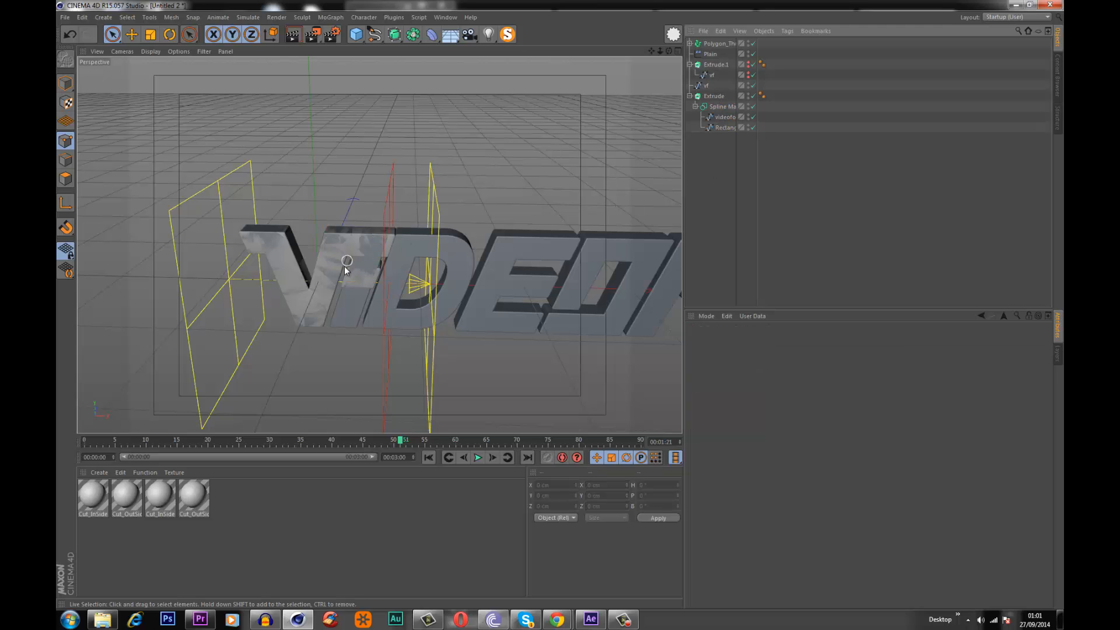
- Scrub to frame 50 and orbit around the logo to examine where the fractured VF and extruded VIDEOFORT text overlap
right_click_drag(325, 265, 378, 172, "alt")
right_click_drag(346, 209, 350, 483, "alt")
left_click_drag(400, 442, 421, 457)
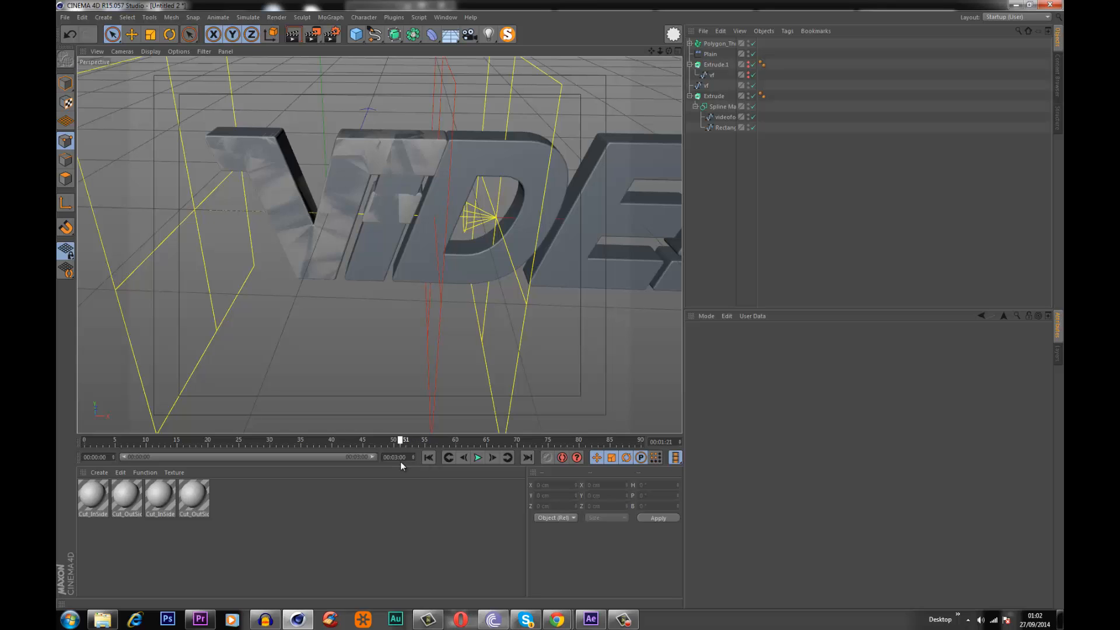
mouse_move(394, 462)
left_mouse_down()
mouse_move(379, 462)
mouse_move(394, 459)
left_mouse_up()
left_click_drag(300, 204, 358, 237, "alt")
mouse_move(372, 316)
left_mouse_down("alt")
mouse_move(416, 315)
mouse_move(330, 315)
mouse_move(344, 341)
mouse_move(373, 299)
mouse_move(382, 325)
left_mouse_up("alt")
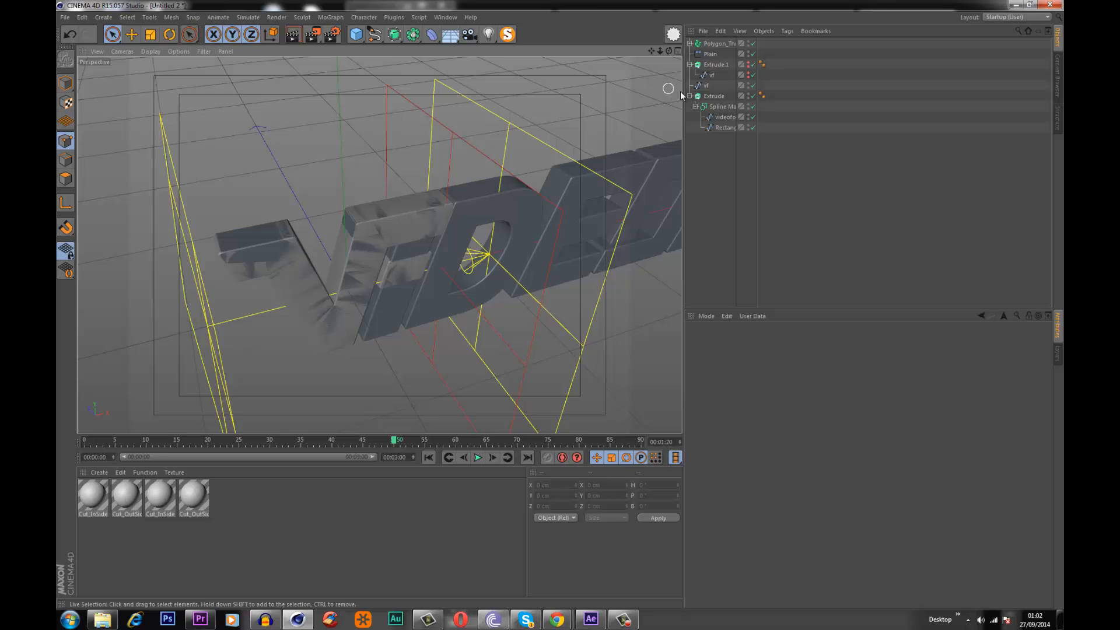
left_click_drag(375, 279, 248, 324, "alt")
left_click_drag(445, 295, 273, 285, "alt")
left_click_drag(509, 279, 319, 270, "alt")
right_click_drag(270, 269, 337, 216, "alt")
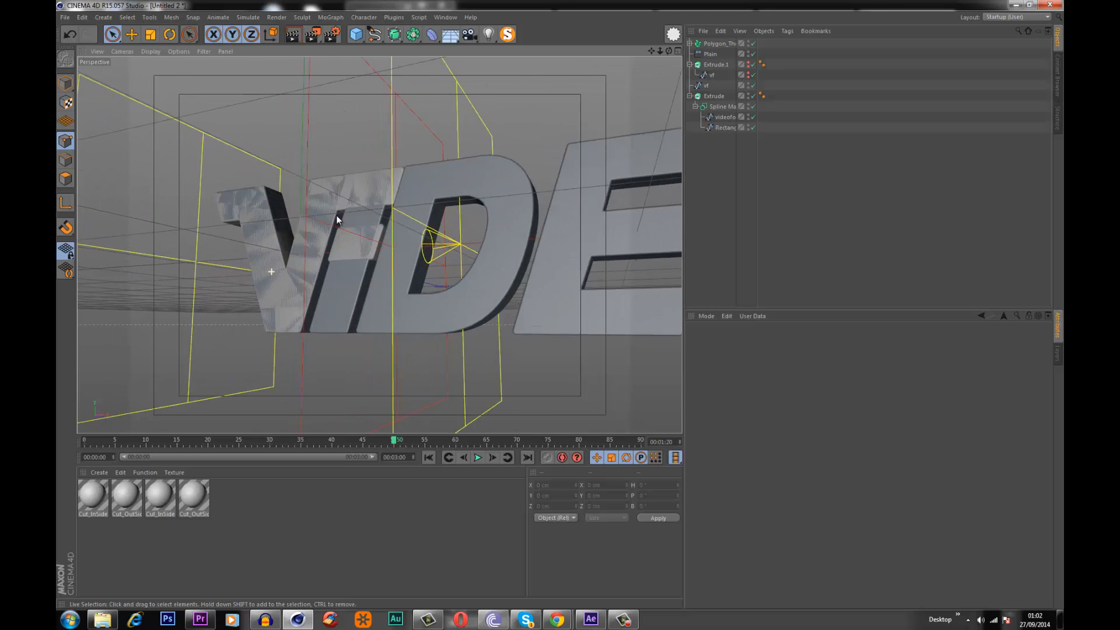
left_click_drag(291, 282, 305, 216, "alt")
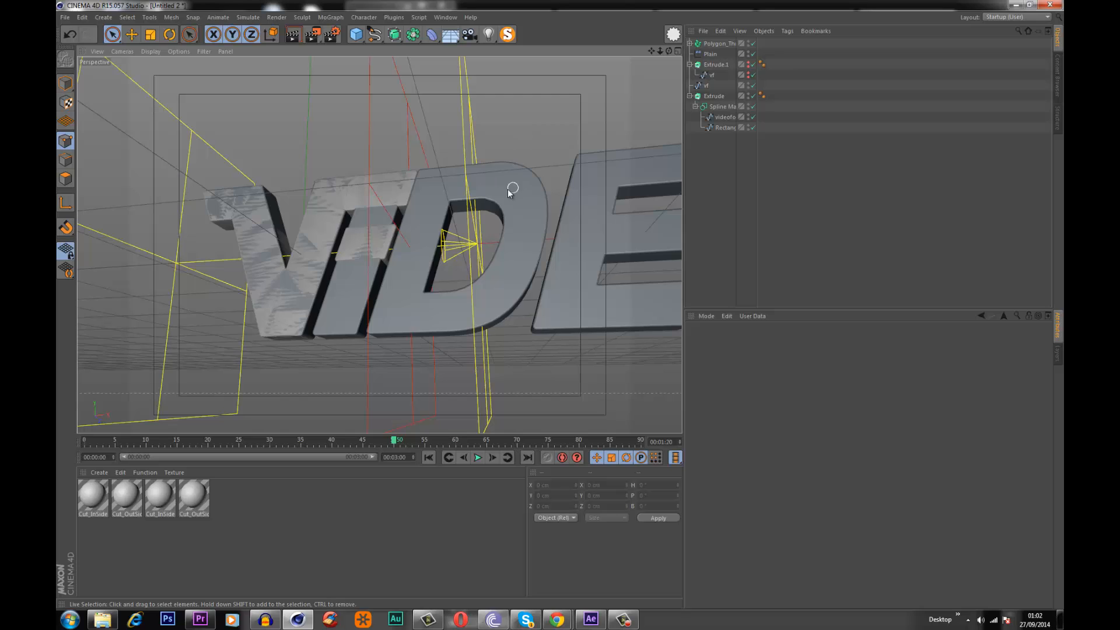
left_click_drag(511, 193, 534, 275, "alt")
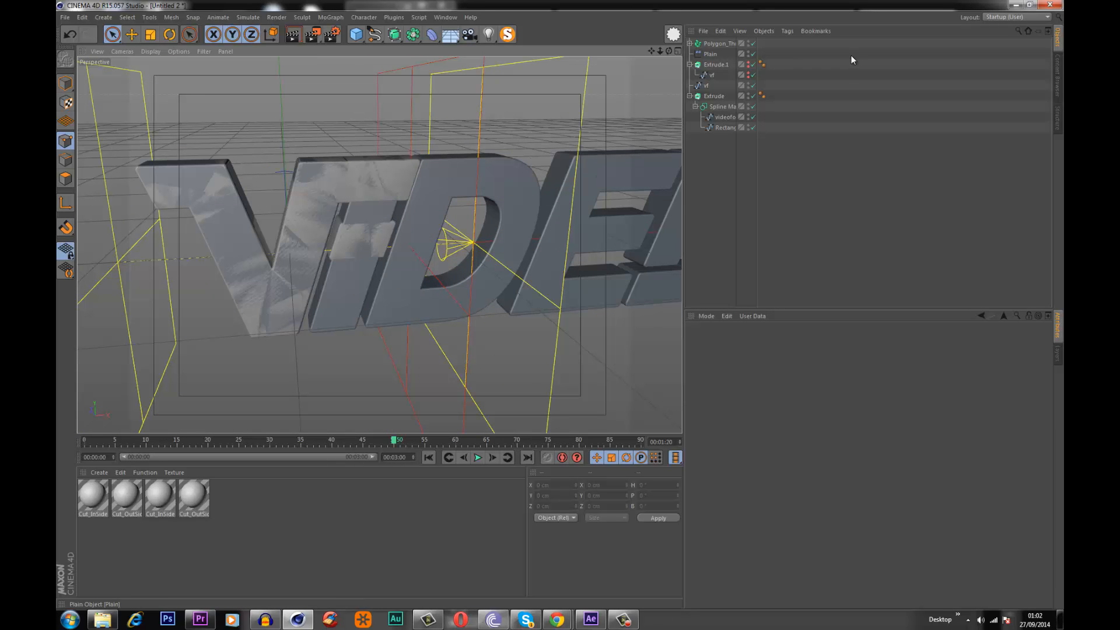
- Select the Polygon_Thrausi fracture object
left_click(715, 44)
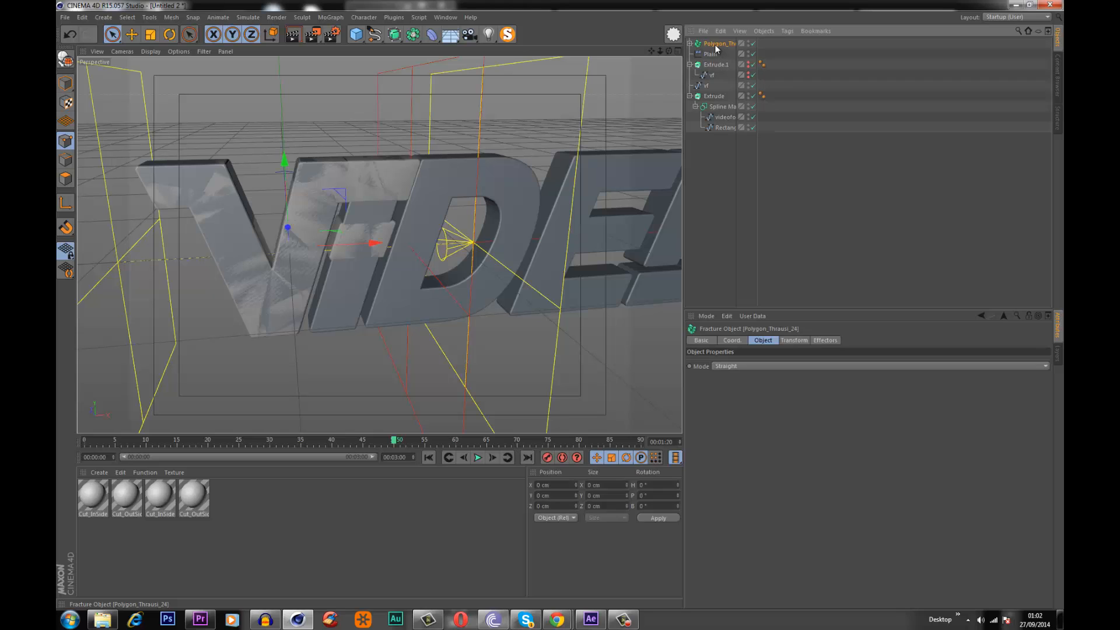
- Rename the Polygon_Thrausi fracture object as vf and the Plain effector as Plain Reveal
double_click(715, 44)
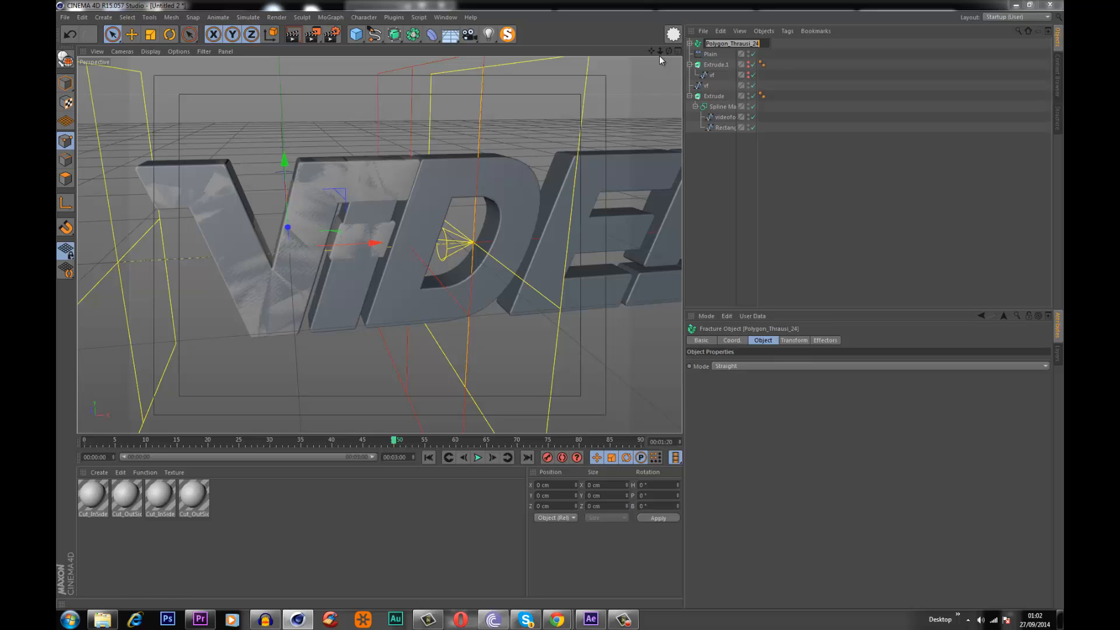
type("vf")
key("Return")
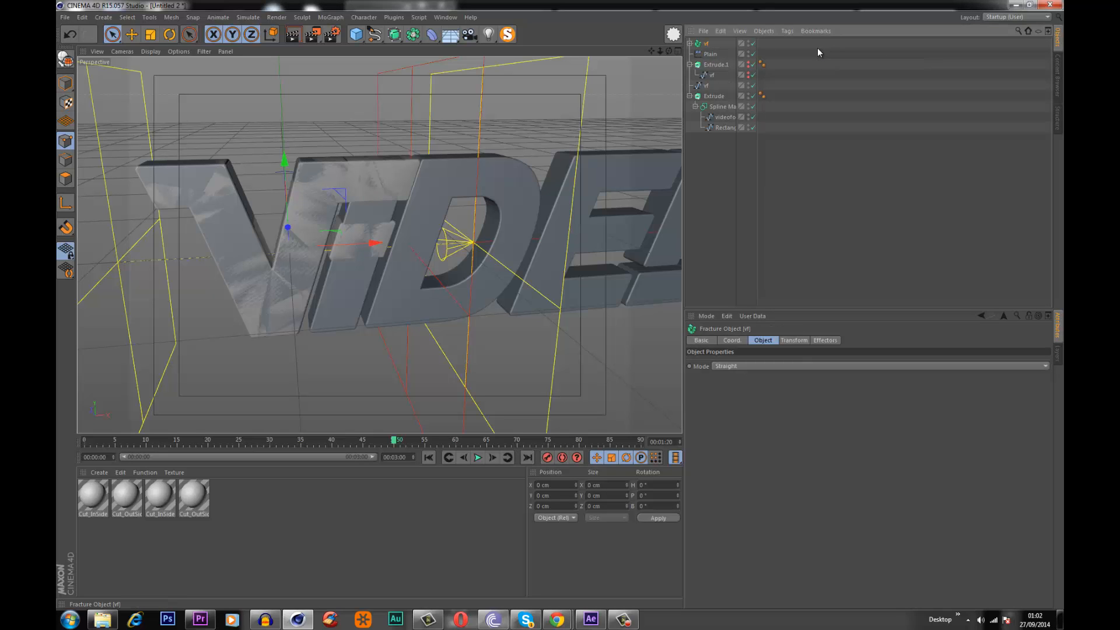
double_click(710, 54)
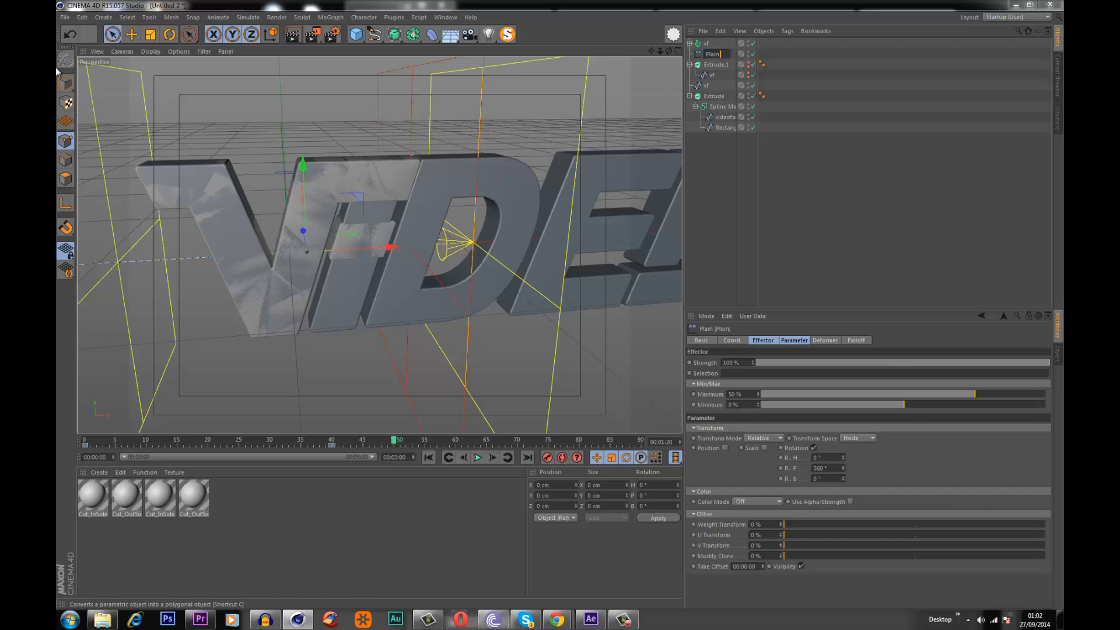
type("Reveal")
key("Return")
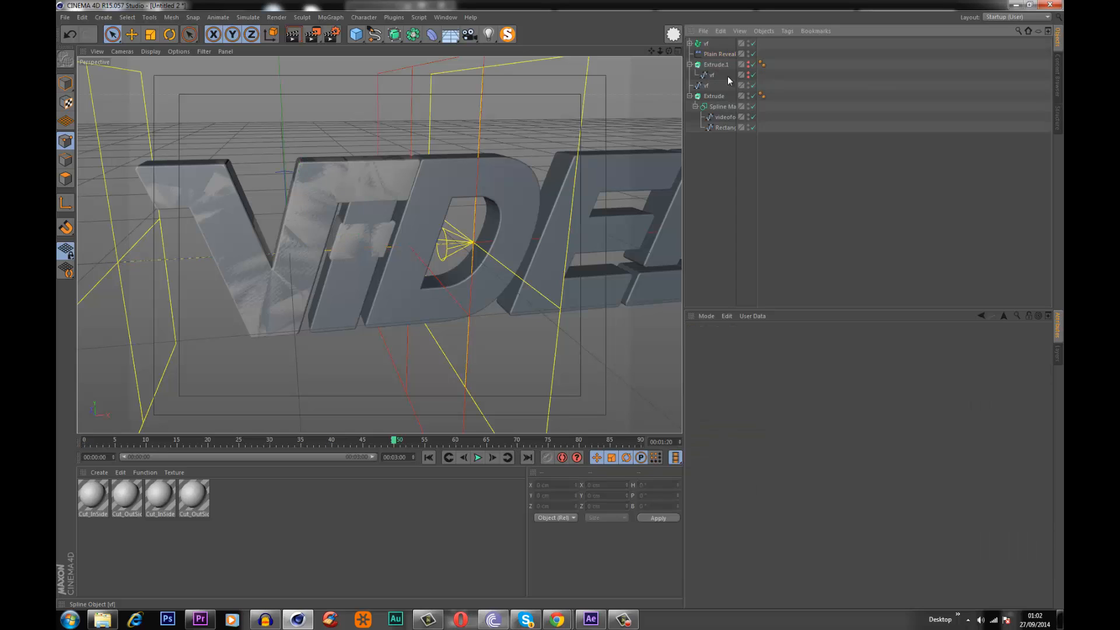
- Move the collapsed Extrude.1 object to the end of the object hierarchy and rename the Extrude object as videofort text
left_click(714, 64)
left_click(689, 65)
left_click_drag(711, 63, 715, 205)
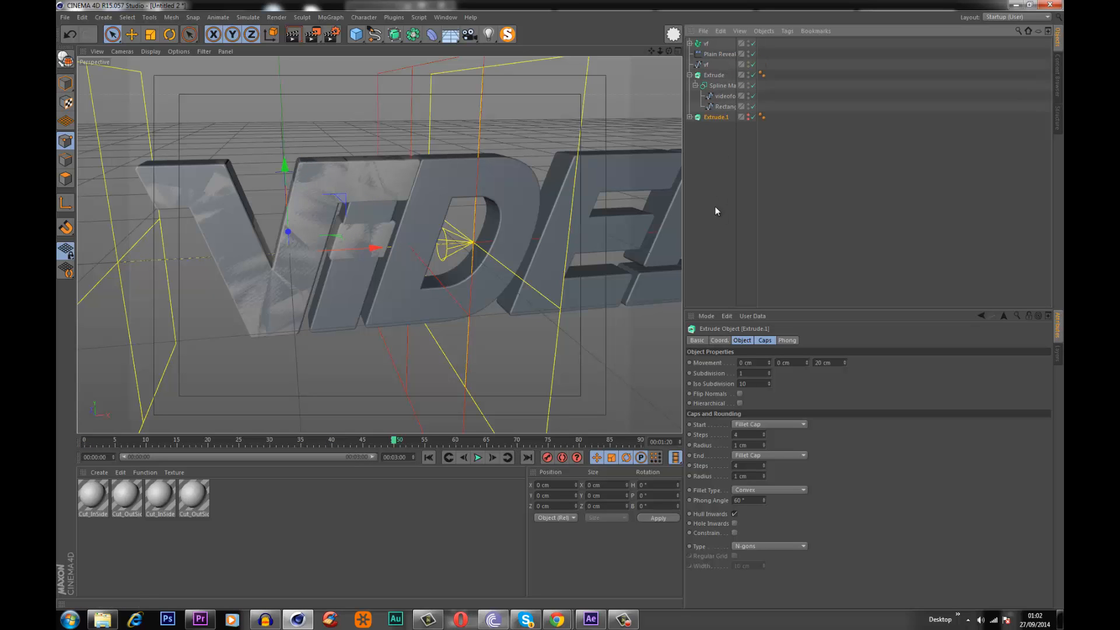
double_click(712, 75)
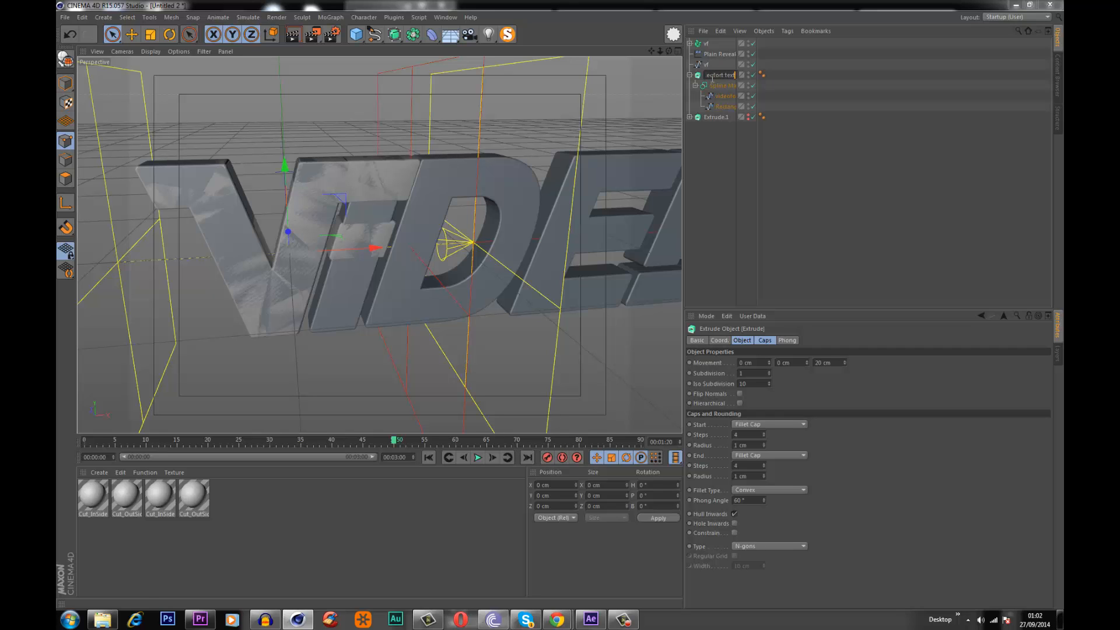
type("videofort text")
key("Return")
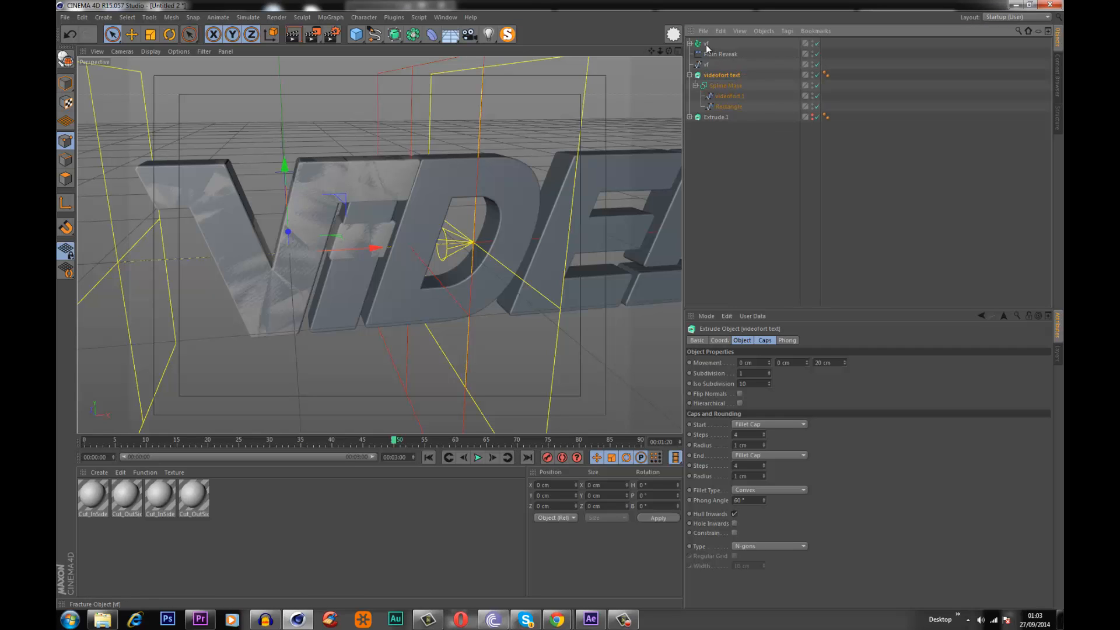
- Add a Cinema 4D Display tag to the vf fracture object
left_click(706, 44)
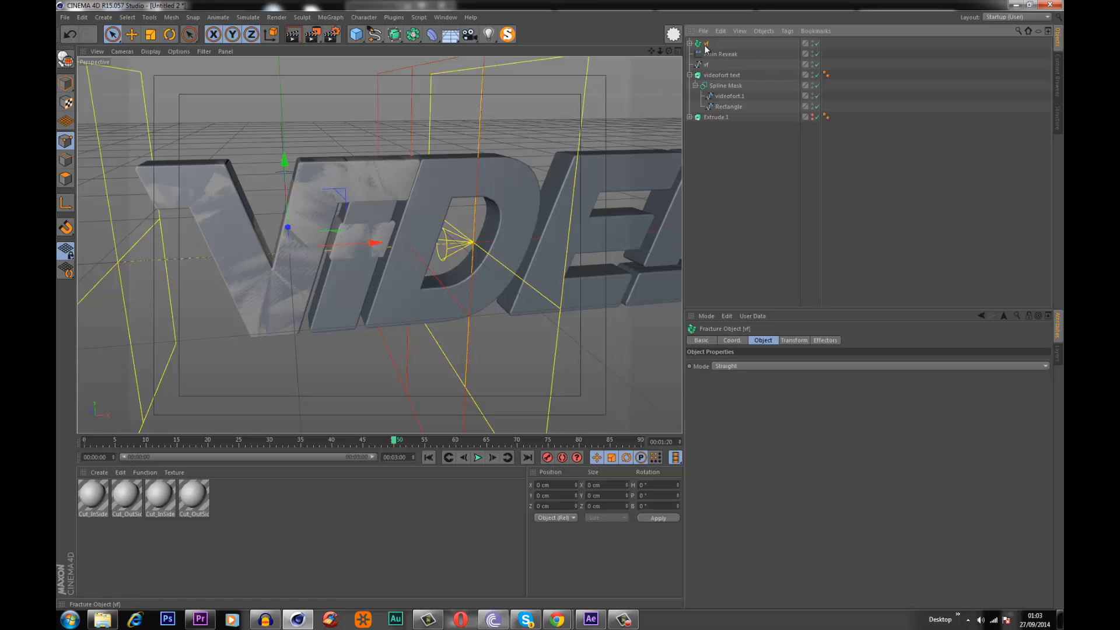
left_click(690, 45)
scroll(718, 176, "down", 3)
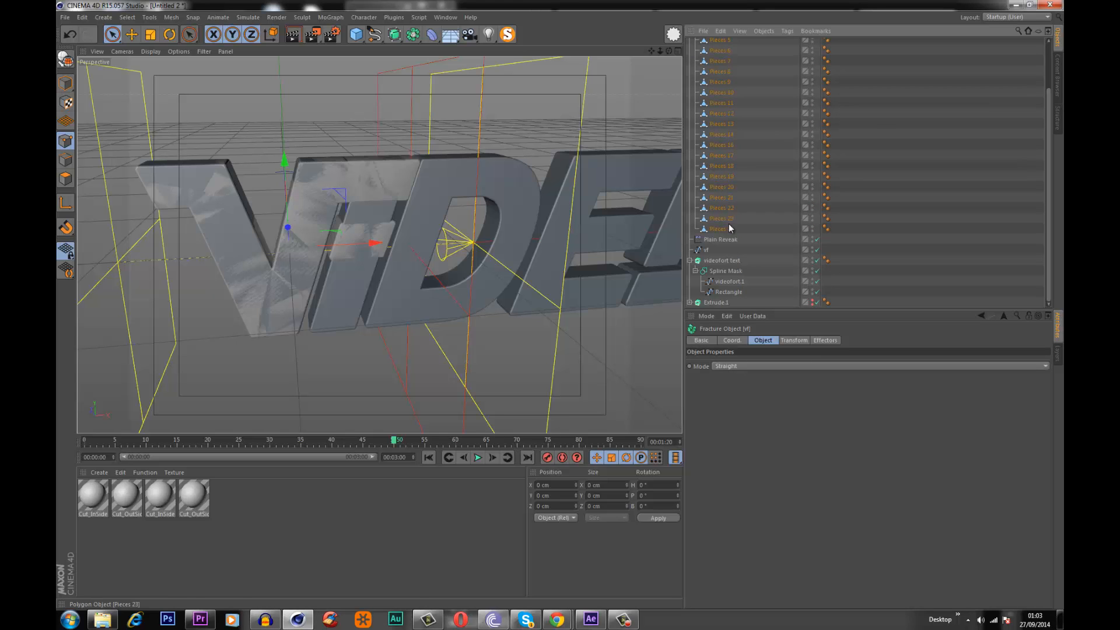
scroll(729, 227, "up", 3)
right_click(712, 44)
mouse_move(732, 50)
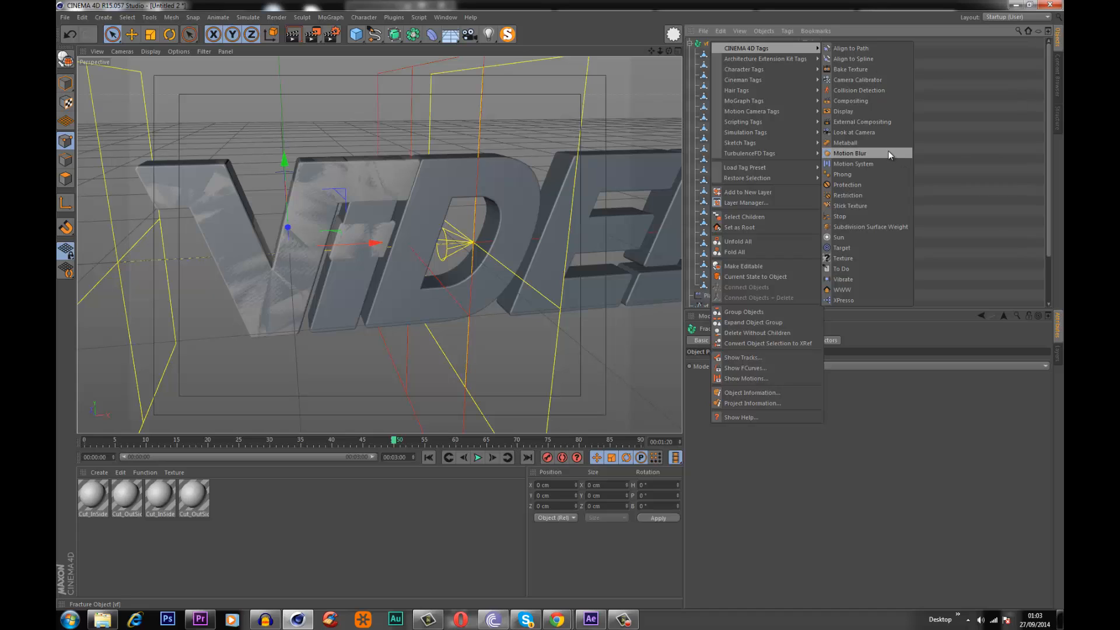
left_click(851, 111)
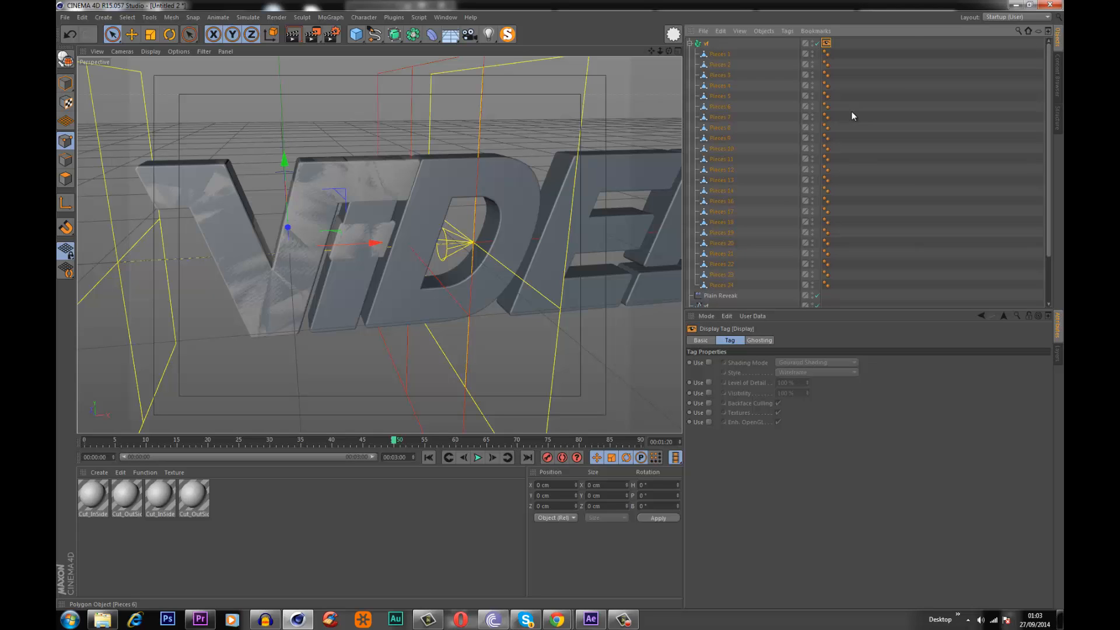
- Enable the Display tag's Visibility override and set it to 0 %
left_click(708, 393)
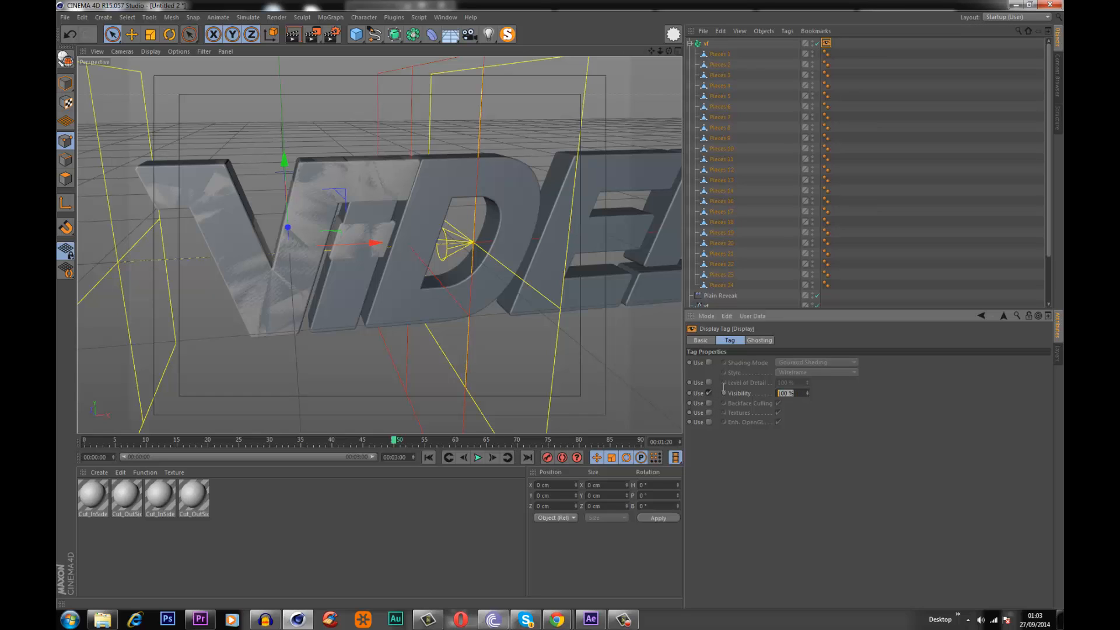
type("0")
key("Return")
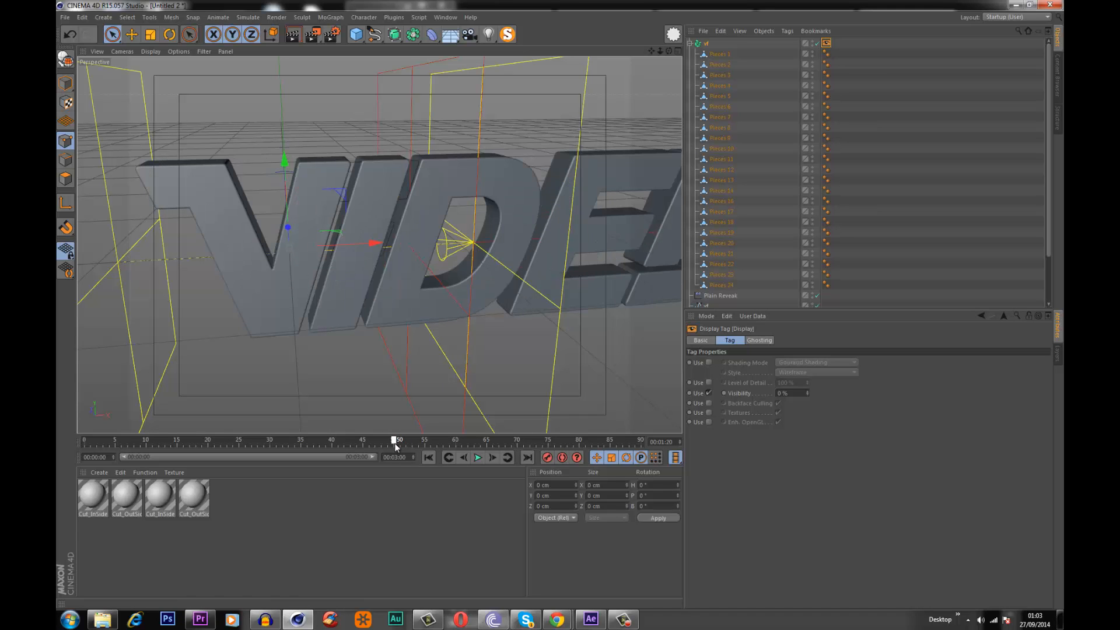
- Try to keyframe the Display tag's Visibility value at frame 50, and undo that keyframe
left_click(723, 393)
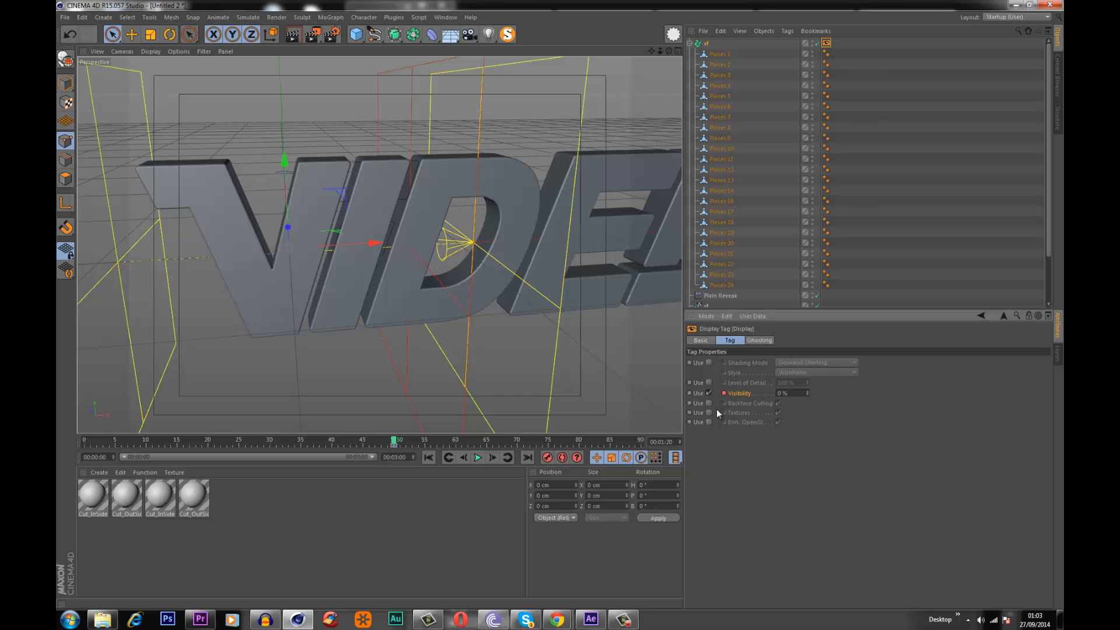
key("f")
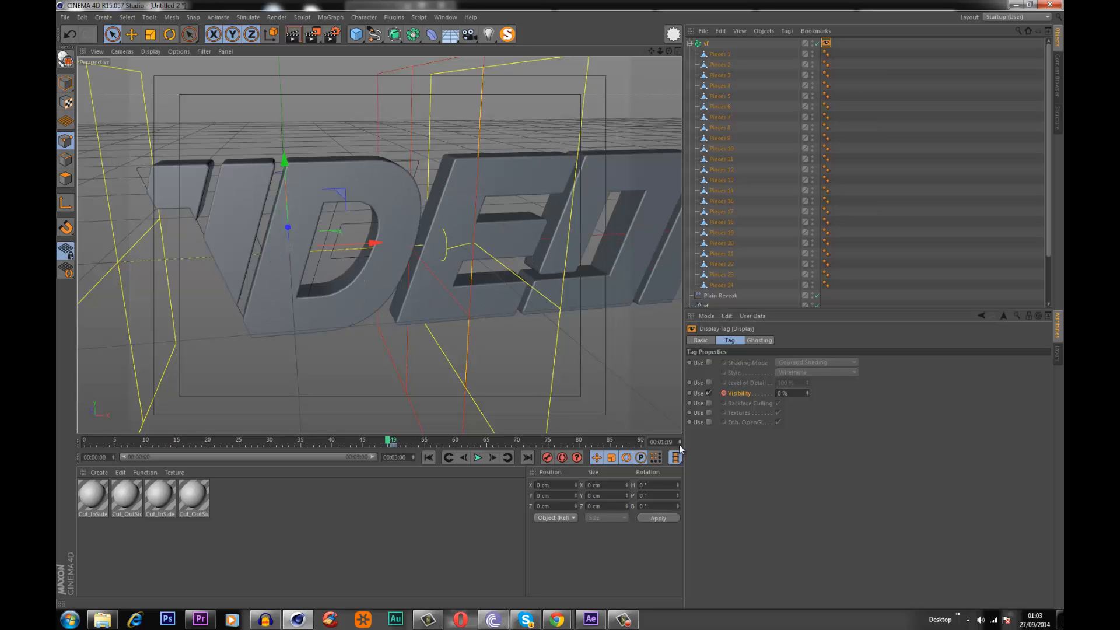
left_click(784, 393)
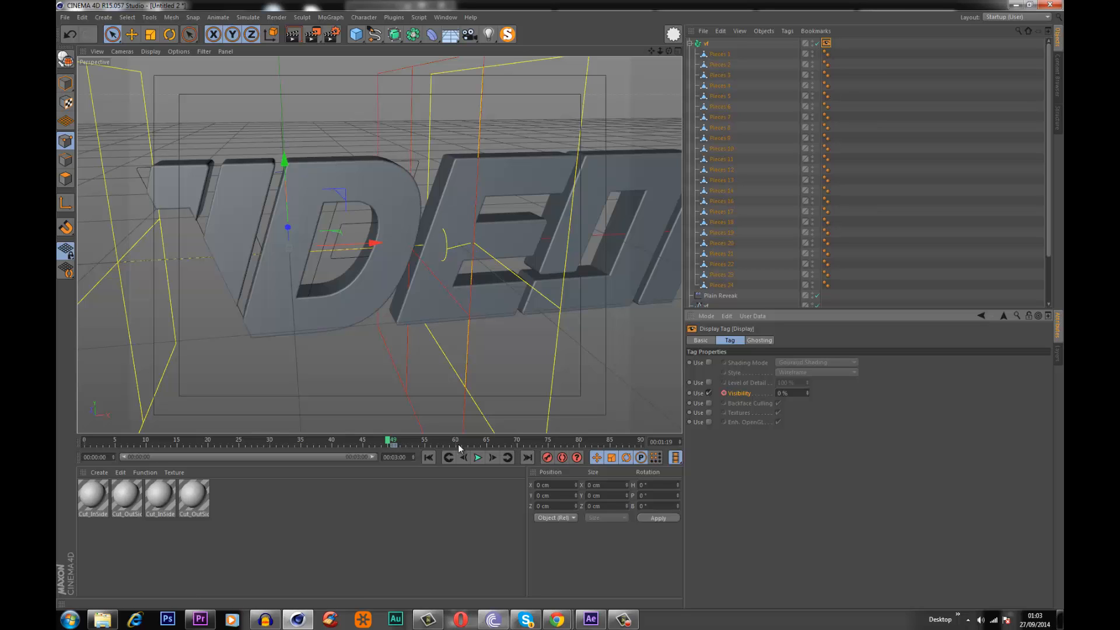
key("ctrl+z")
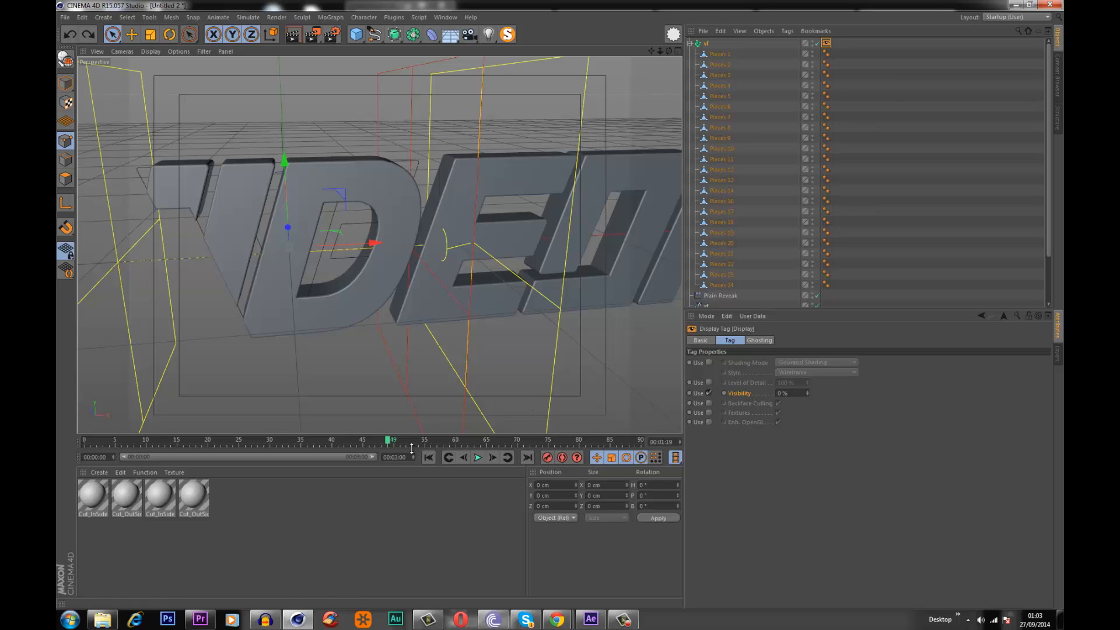
- Keyframe the Visibility override's Use option as enabled at frame 50 and turn it off at frame 49
left_click_drag(391, 441, 393, 442)
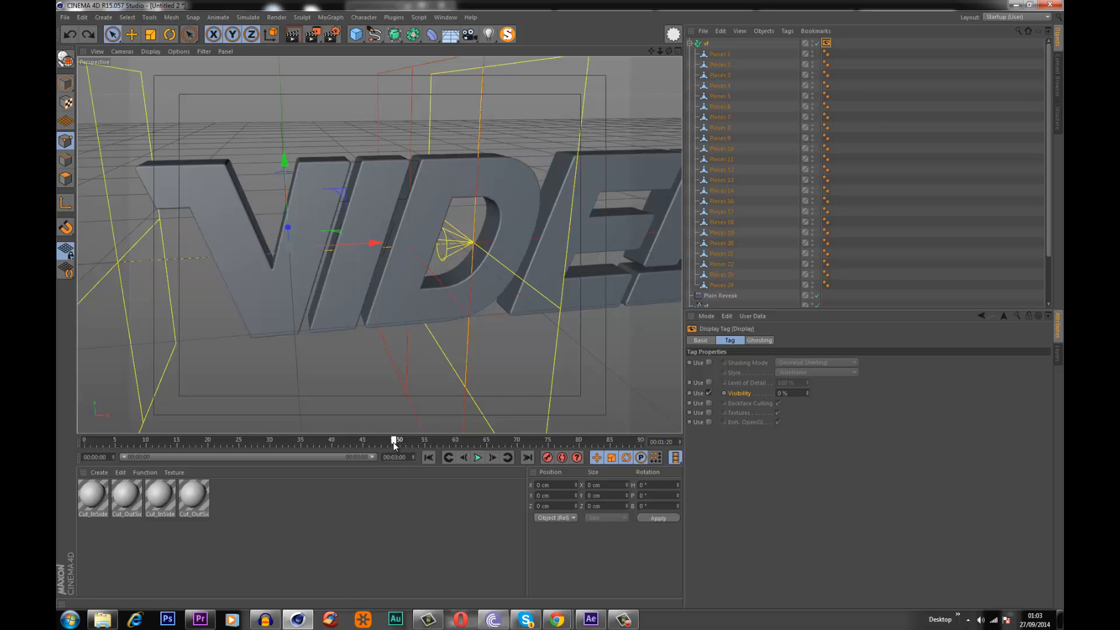
left_click(689, 393, "ctrl")
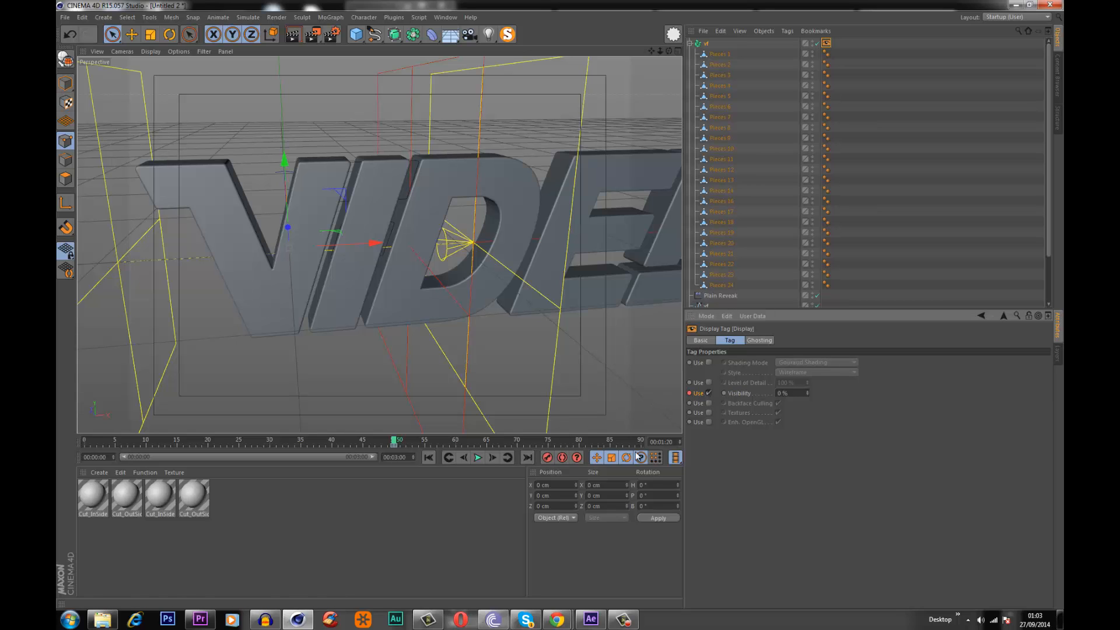
left_click(680, 443)
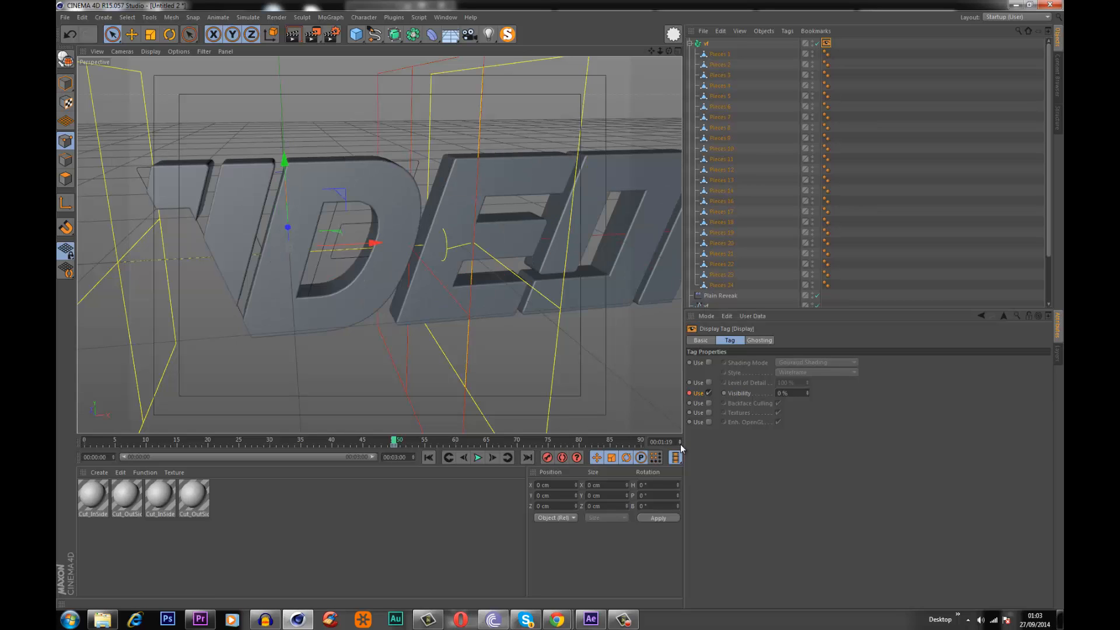
left_click(708, 393)
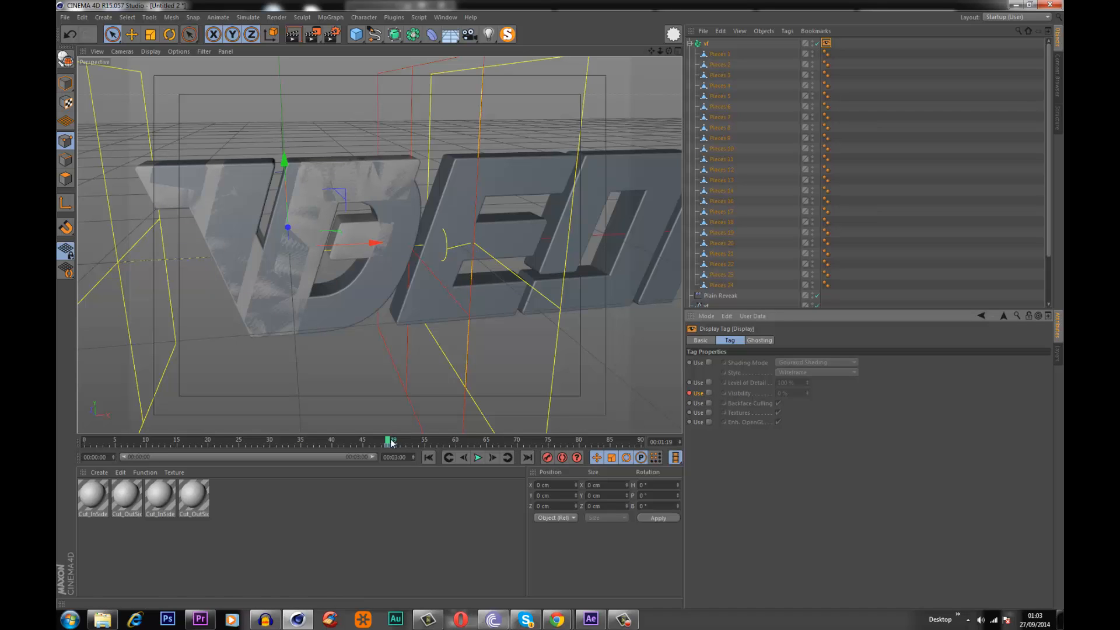
- Scrub and play the animation around frame 50 to check the switch from the fractured pieces to the VIDEOFORT text
left_click_drag(390, 441, 363, 444)
right_click_drag(444, 259, 379, 279, "alt")
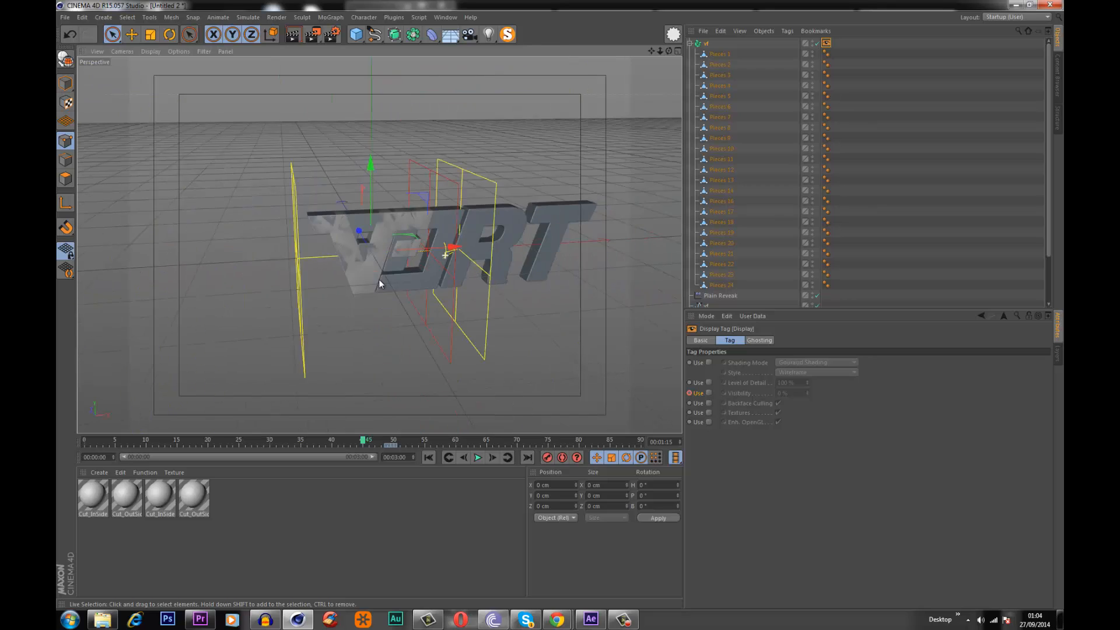
mouse_move(379, 278)
left_mouse_down("alt")
mouse_move(391, 294)
mouse_move(382, 282)
left_mouse_up("alt")
mouse_move(370, 442)
left_mouse_down()
mouse_move(407, 447)
mouse_move(383, 449)
left_mouse_up()
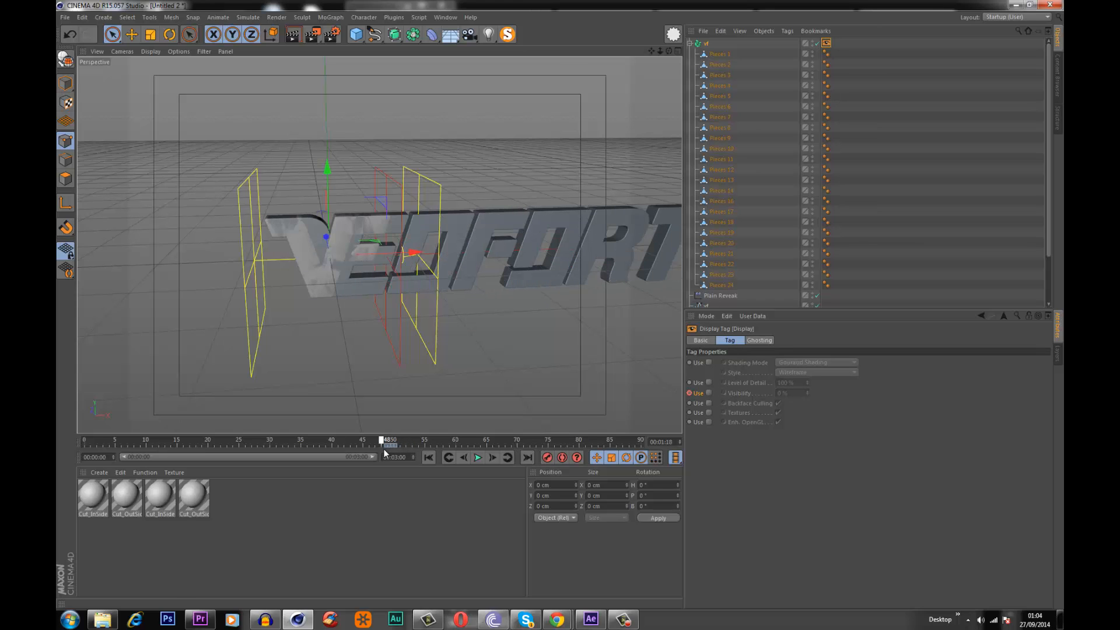
left_click(477, 458)
left_click(479, 461)
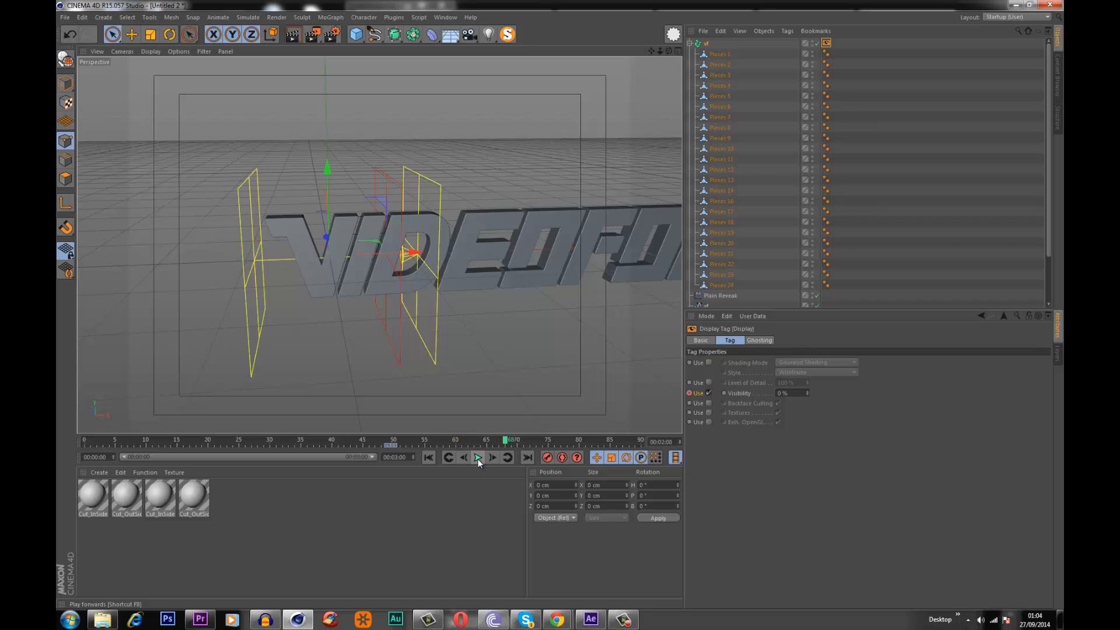
left_click_drag(394, 445, 351, 447)
left_click(477, 457)
left_click(477, 457)
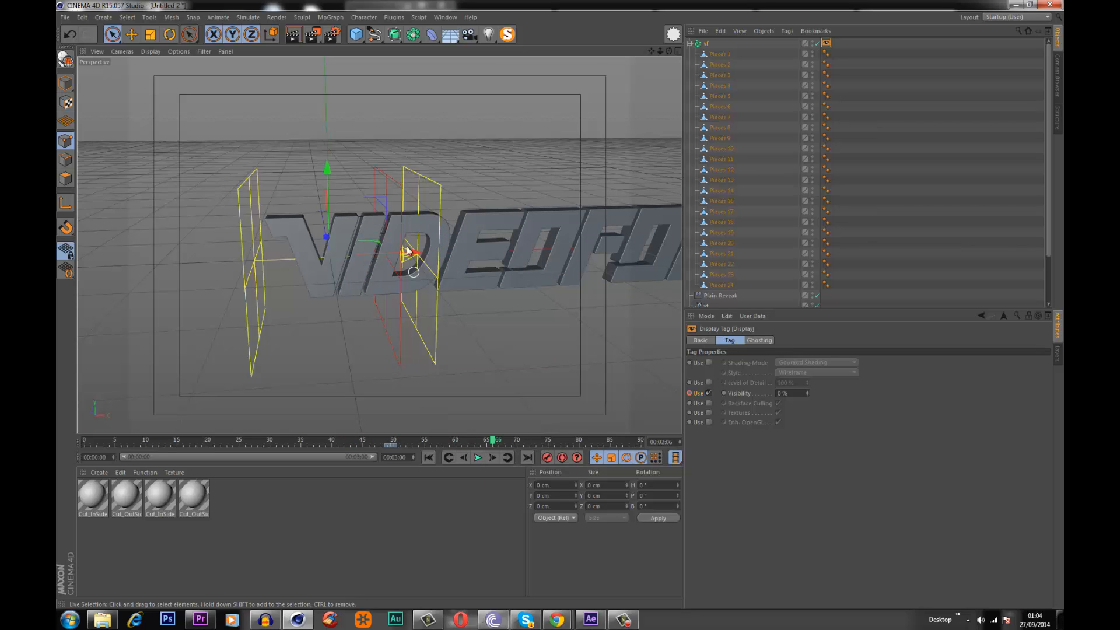
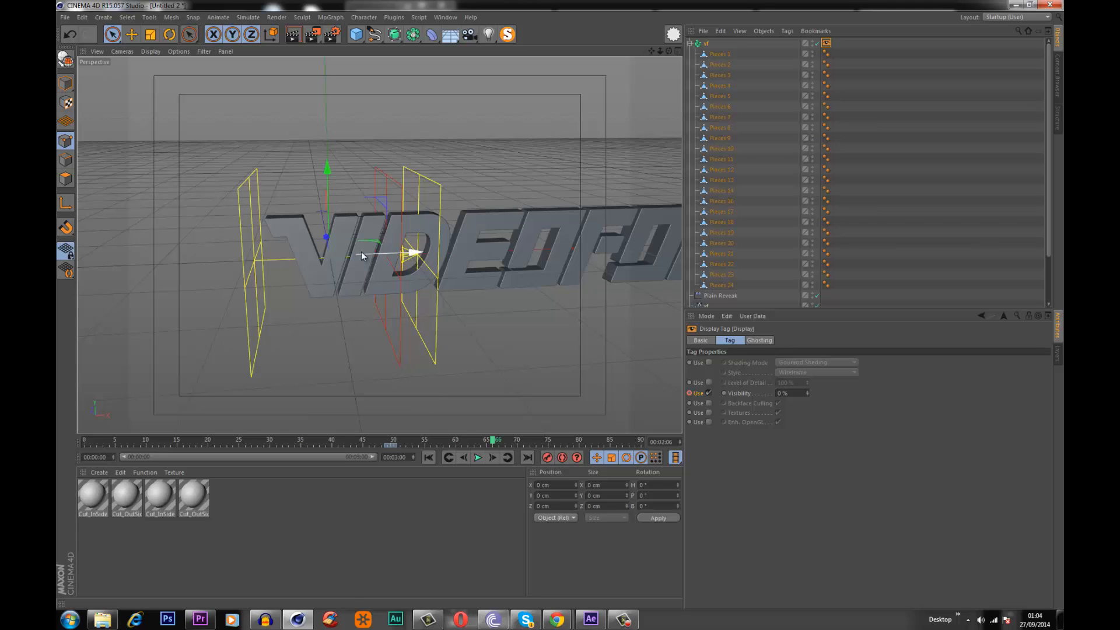
- Switch to Premiere Pro, play the finished VIDEOFORT reference clip from its start and scrub it to 00:00:02:04
left_click(211, 620)
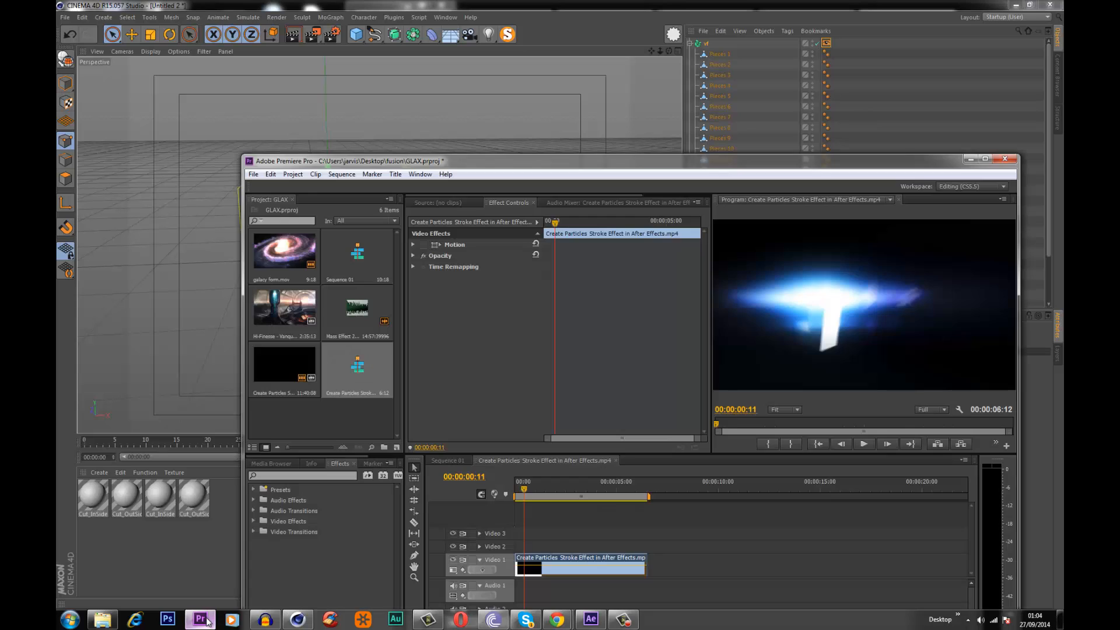
left_click_drag(412, 153, 305, 1)
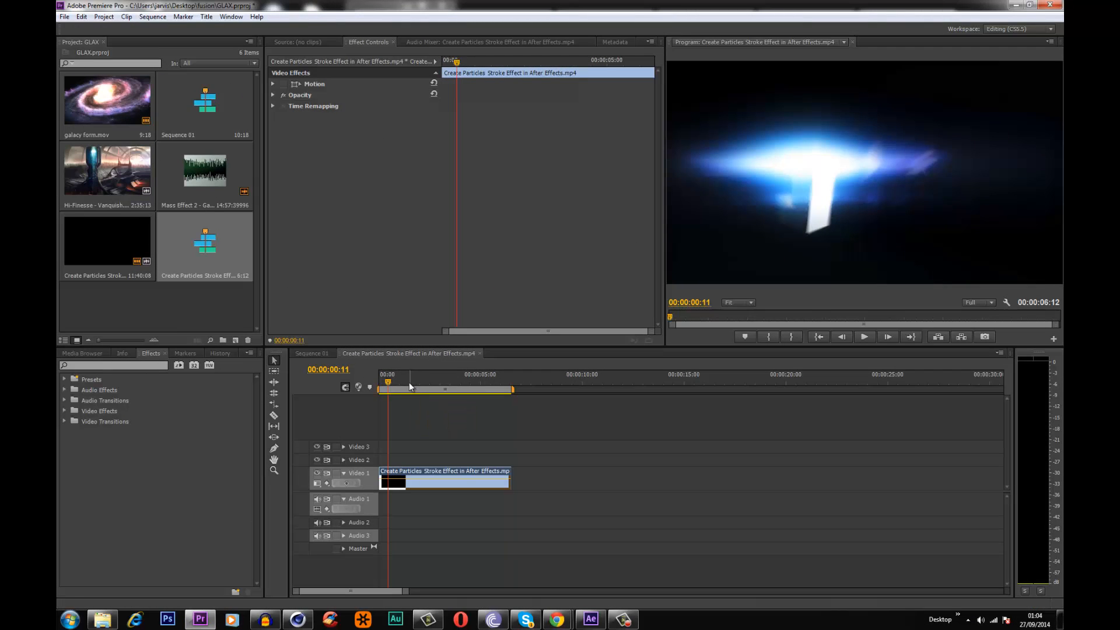
left_click(337, 383)
key("Home")
key("space")
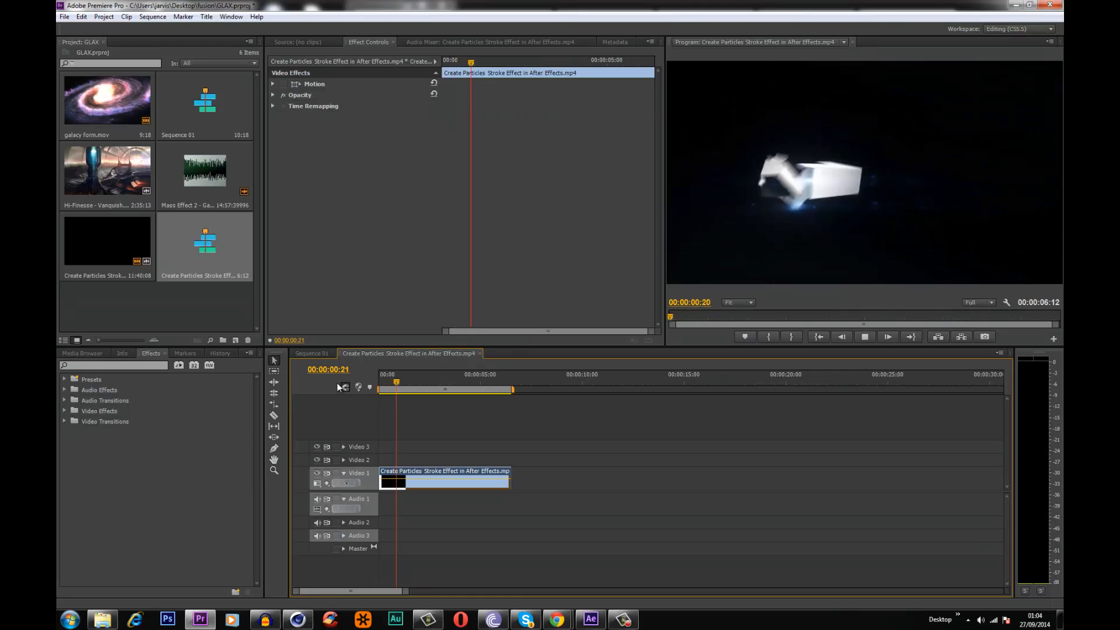
key("space")
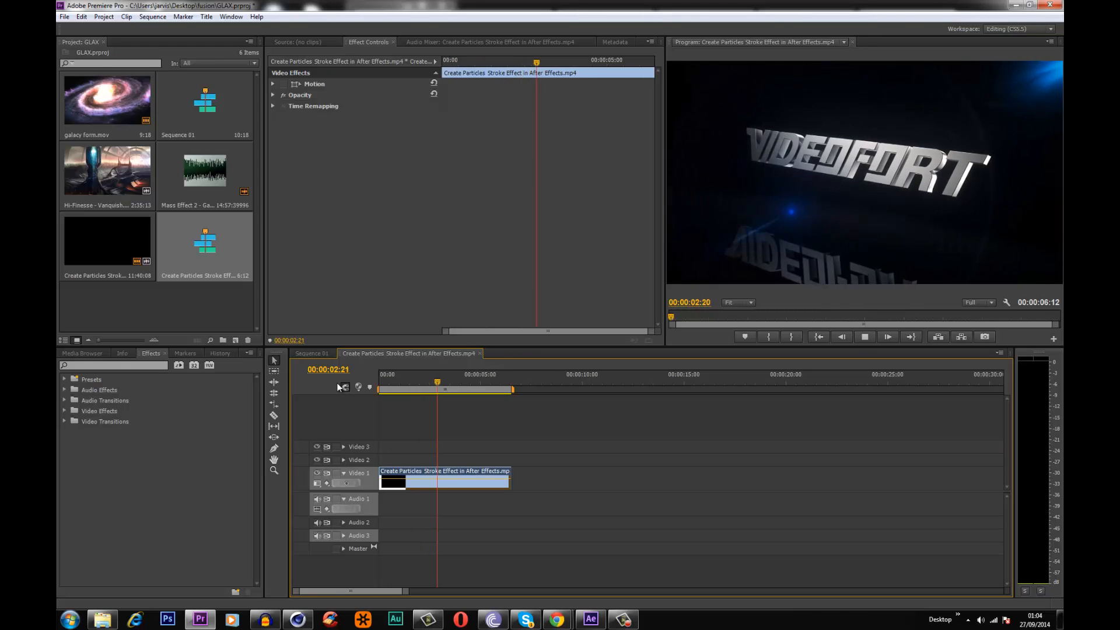
mouse_move(429, 385)
left_mouse_down()
mouse_move(408, 386)
mouse_move(424, 387)
left_mouse_up()
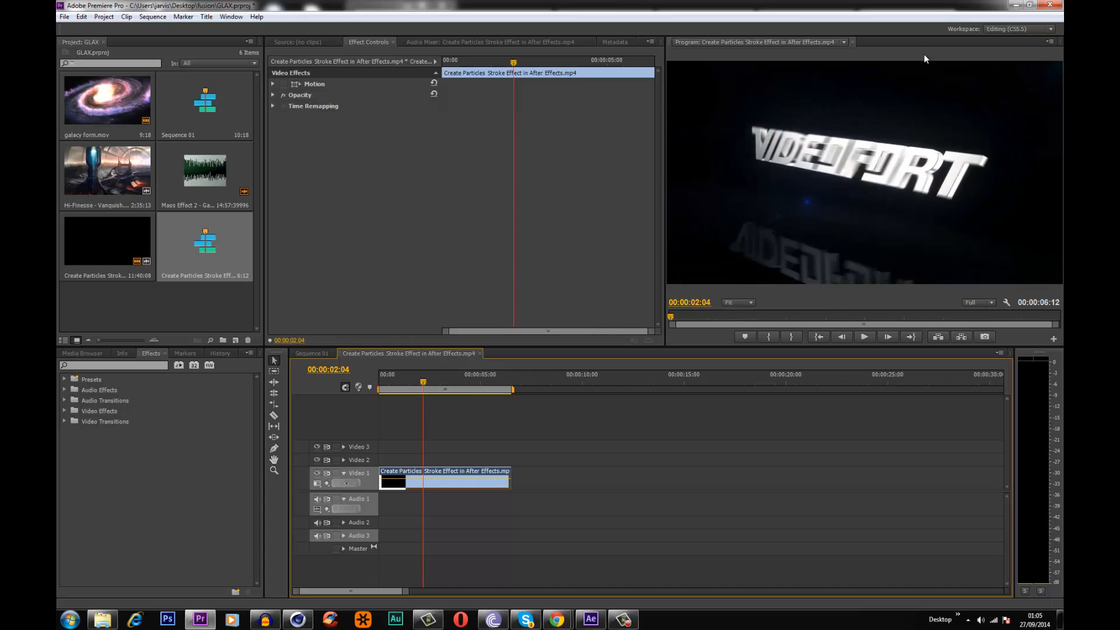
- Return to Cinema 4D and scrub the logo animation back toward the swap to the full text
left_click(1014, 5)
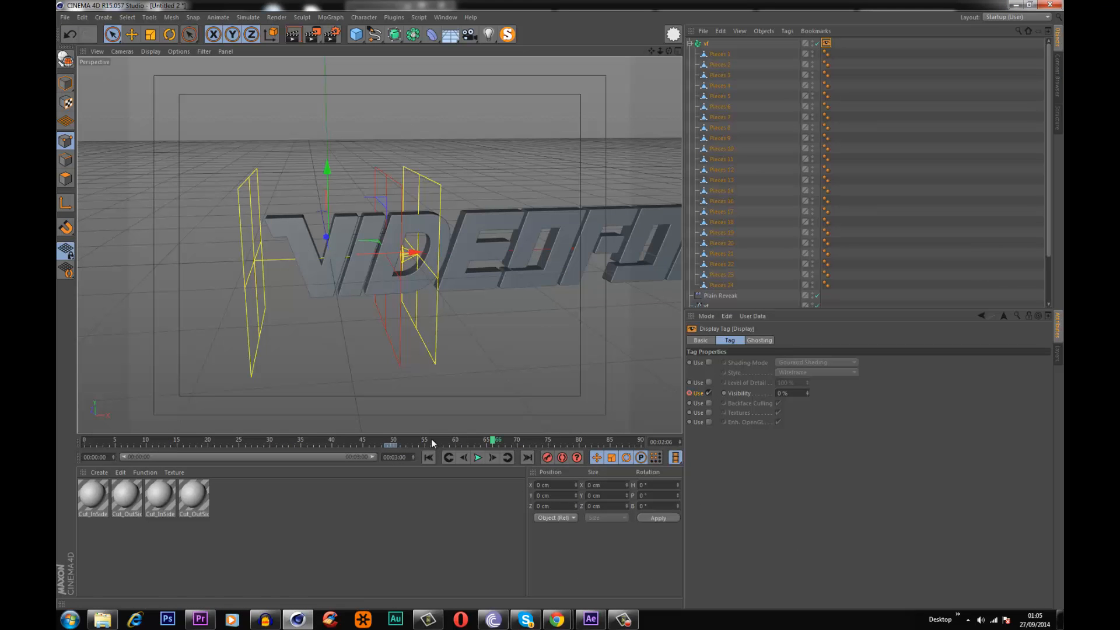
left_click_drag(493, 442, 415, 446)
- Switch to Premiere Pro, enlarge the program preview and scrub the reference clip to 00:00:01:22
left_click(200, 620)
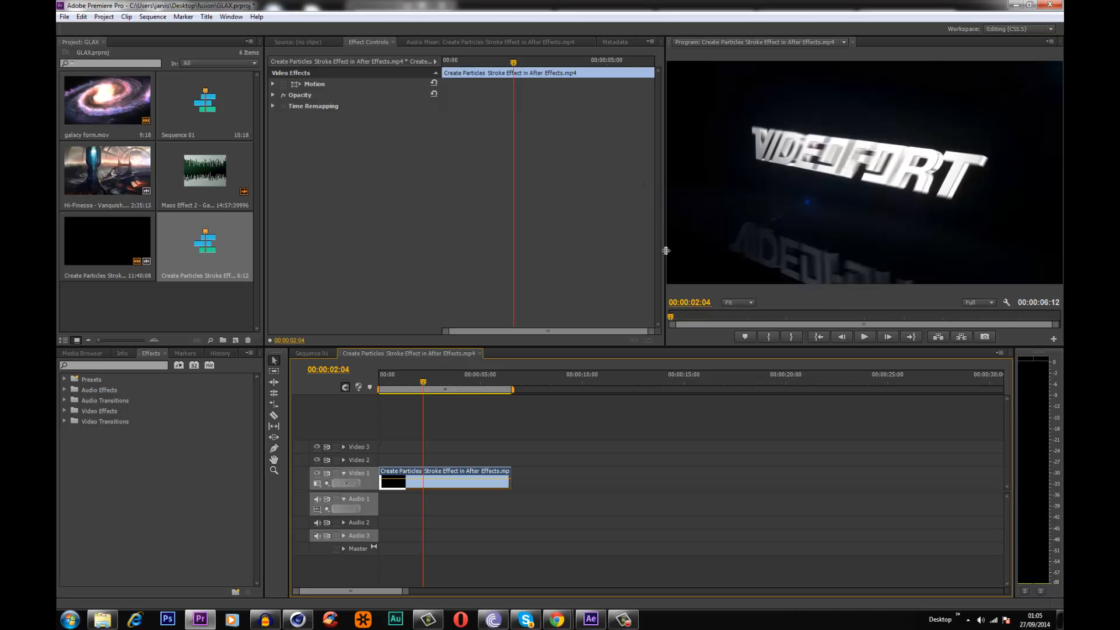
left_click_drag(666, 250, 543, 250)
left_click_drag(605, 346, 600, 387)
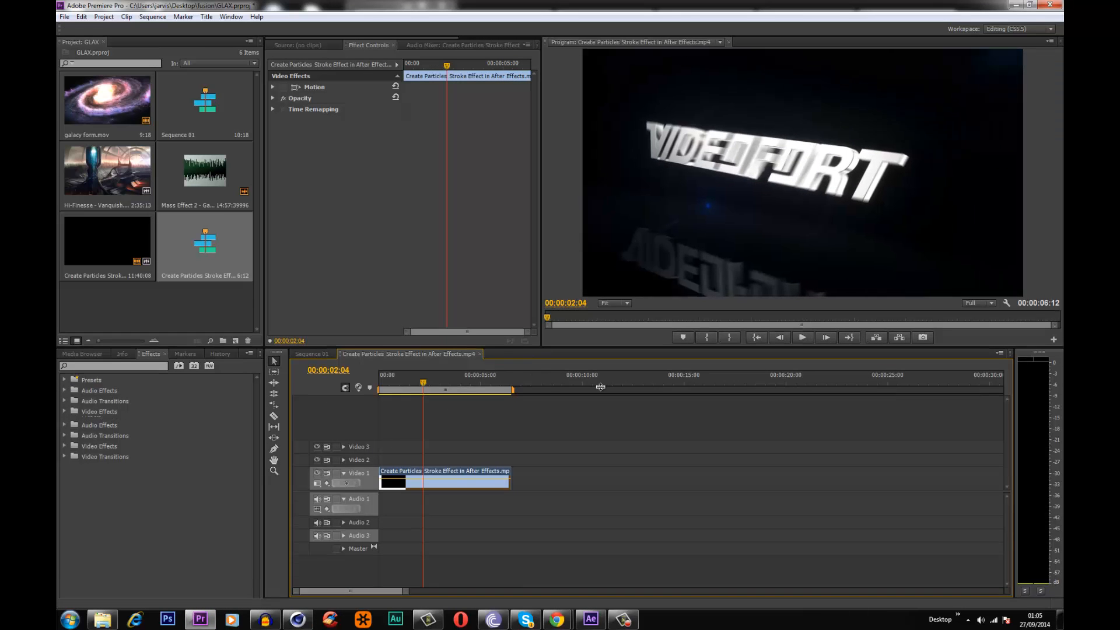
mouse_move(424, 422)
left_mouse_down()
mouse_move(386, 428)
mouse_move(406, 435)
mouse_move(376, 431)
mouse_move(418, 441)
left_mouse_up()
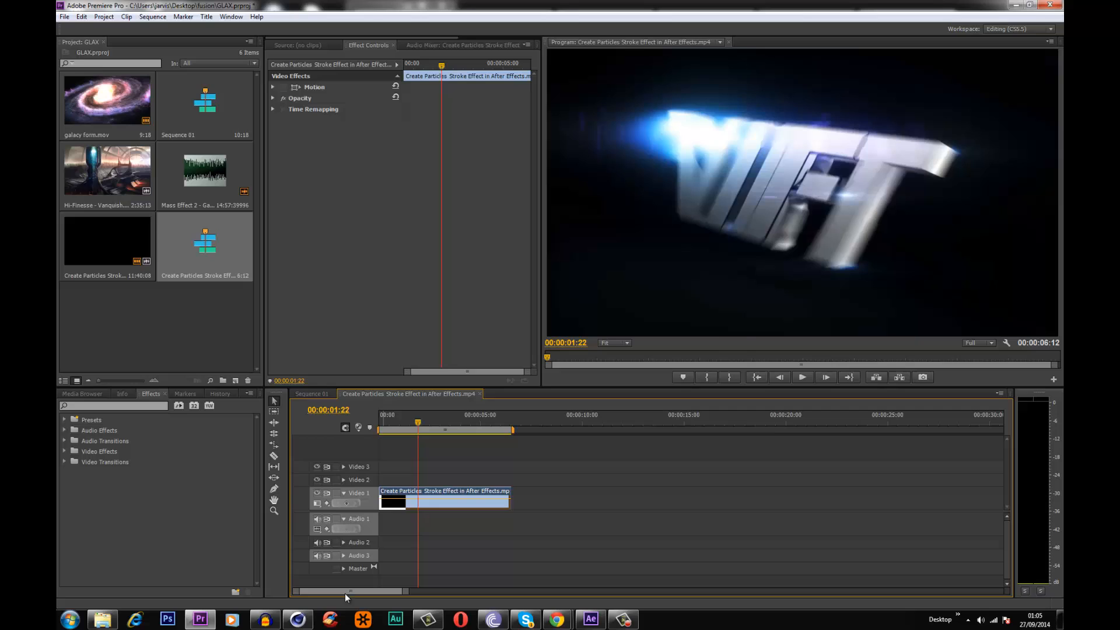
- Switch to Cinema 4D and collapse the vf fracture and videofort text hierarchies
left_click(297, 619)
left_click_drag(350, 258, 407, 321, "alt")
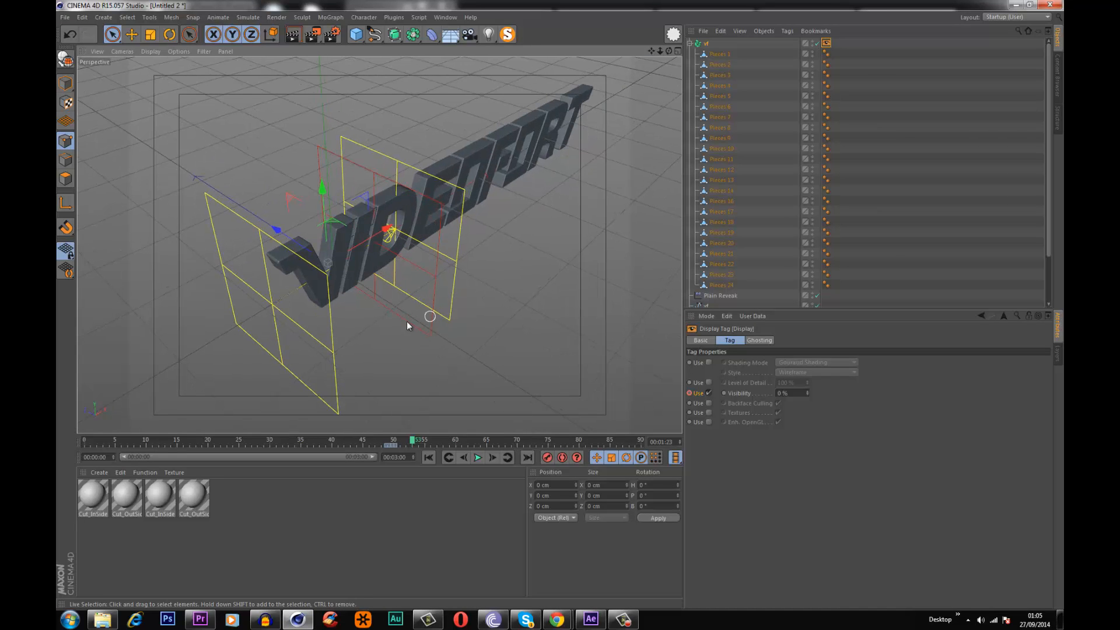
left_click(690, 43)
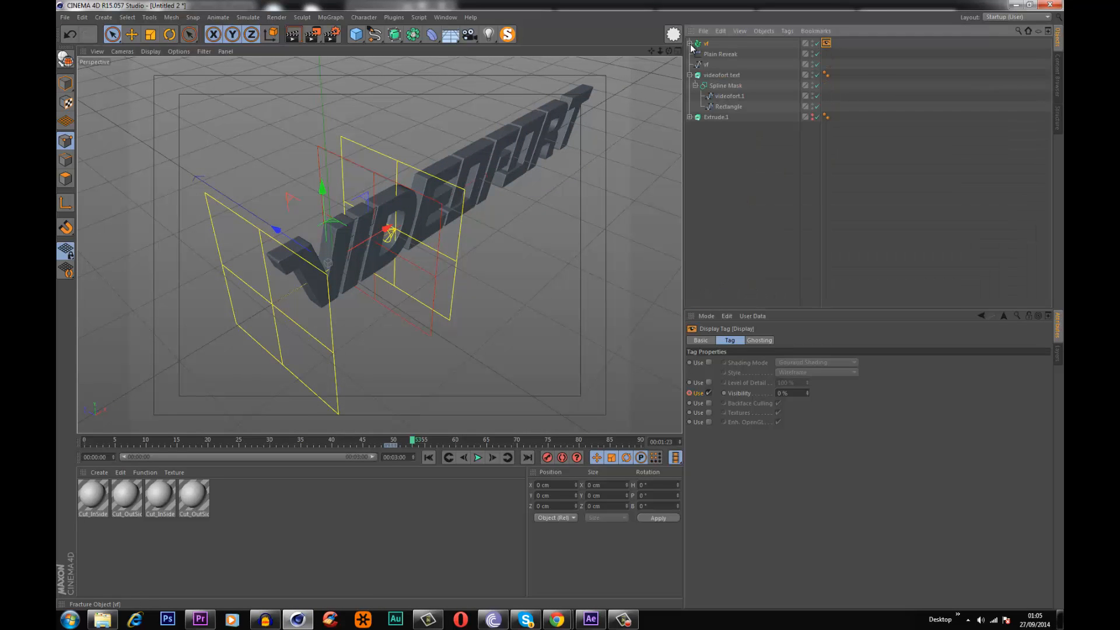
left_click(722, 180)
left_click(689, 74)
key("ctrl+a")
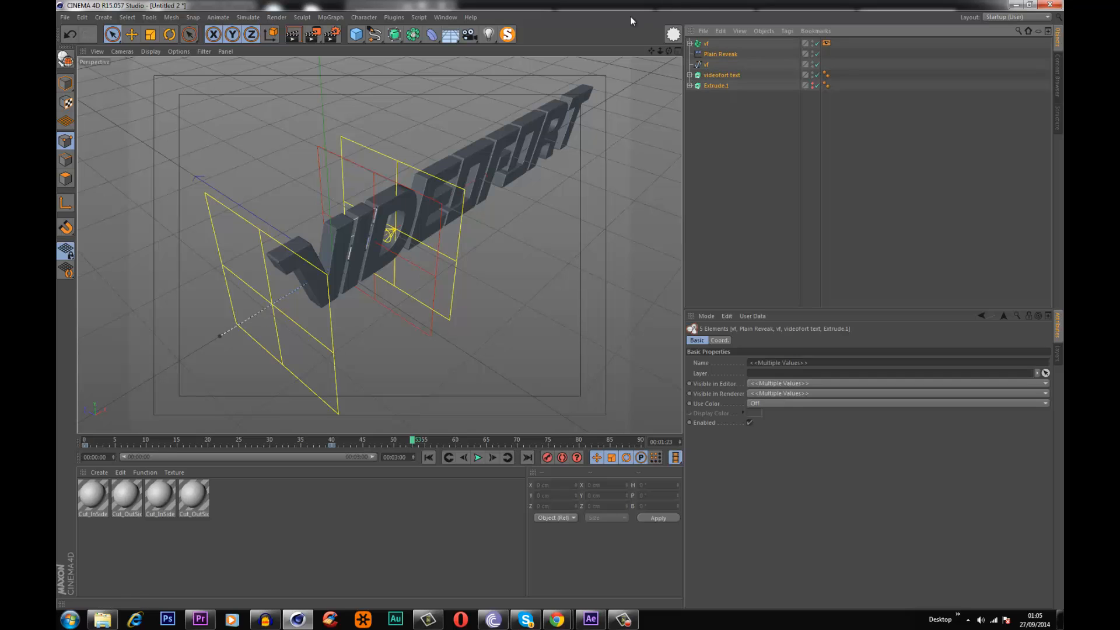
left_click(706, 193)
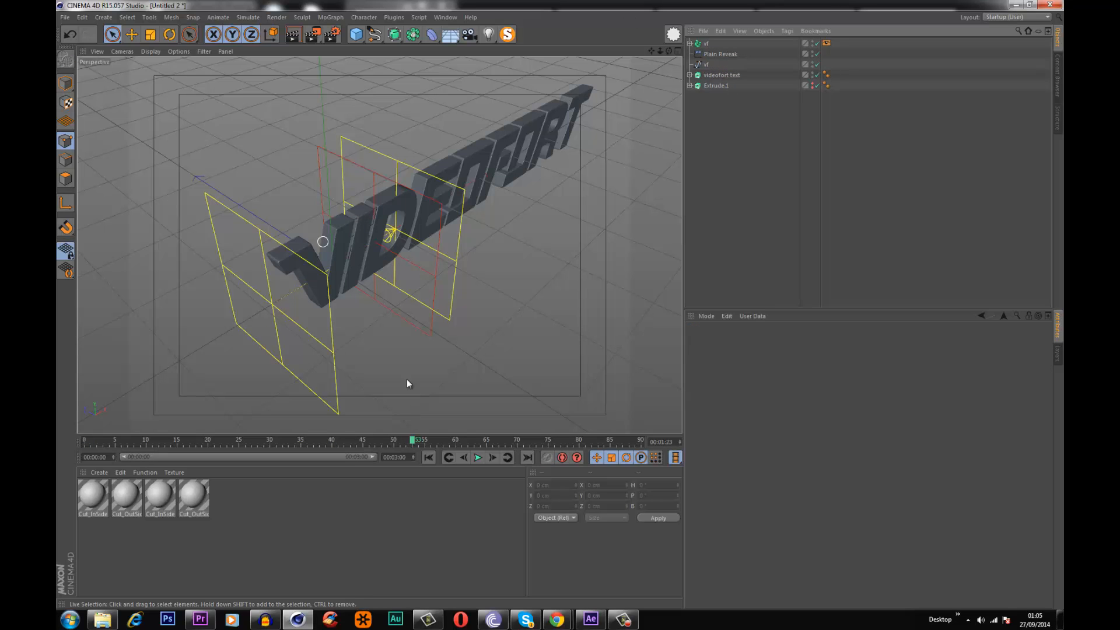
- Return to frame 0, add a null named "Null rotate all" and place all five top-level objects inside it
left_click(428, 459)
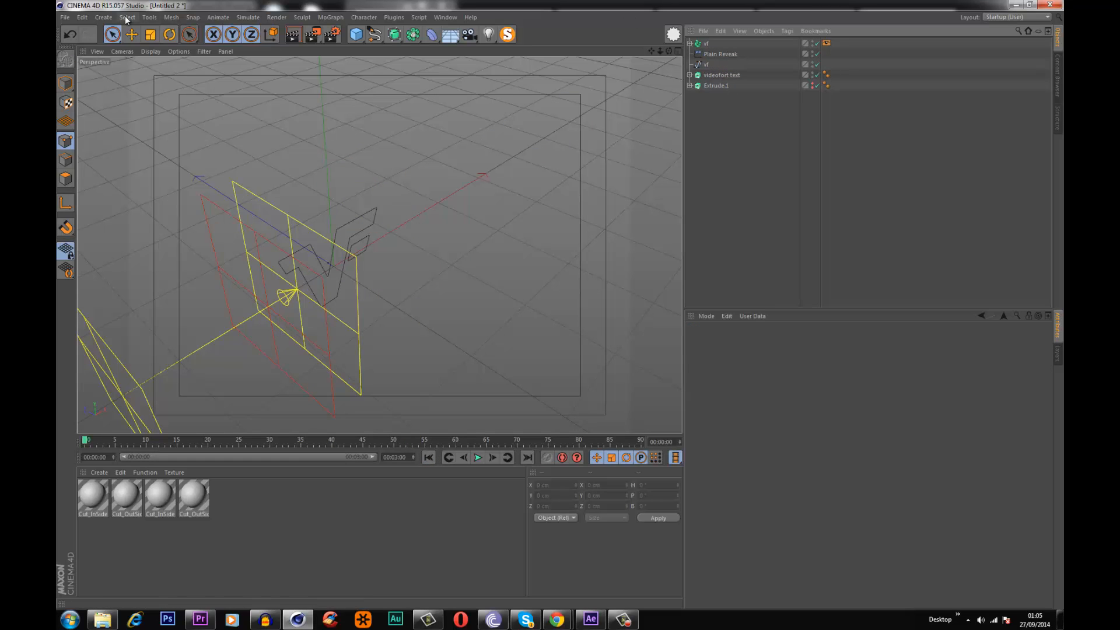
left_click(104, 17)
mouse_move(119, 35)
left_click(156, 37)
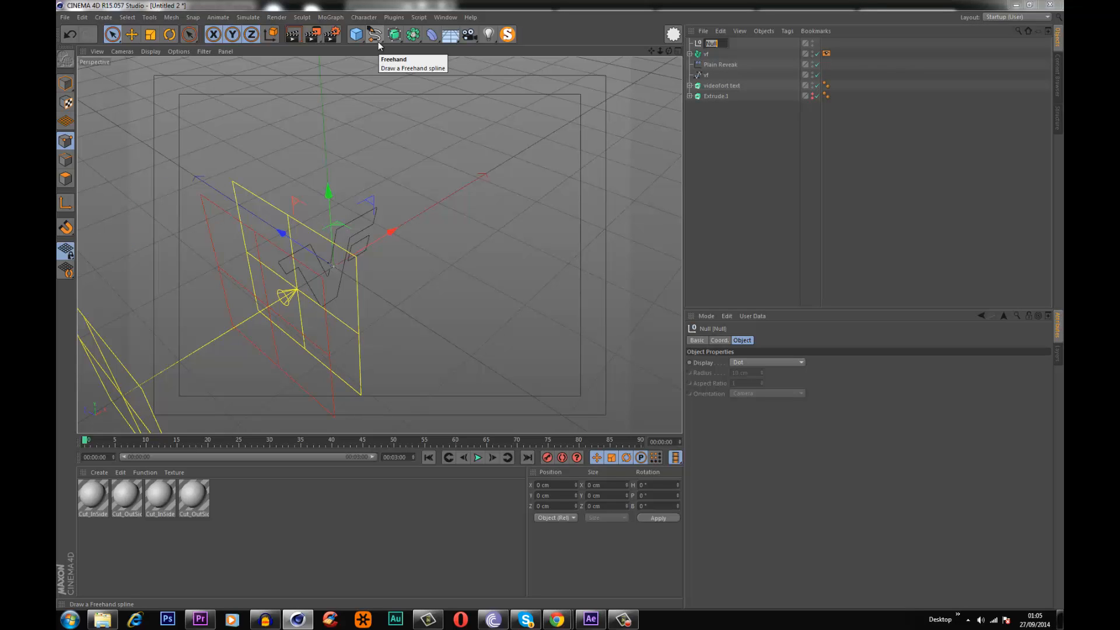
key("Right")
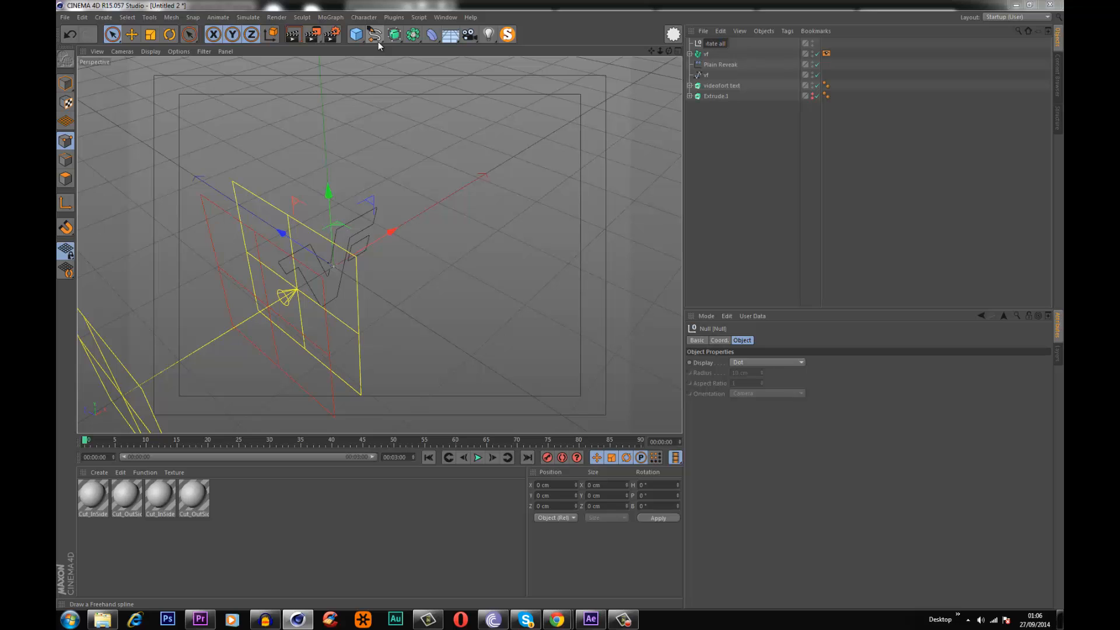
type("rotate all")
key("Return")
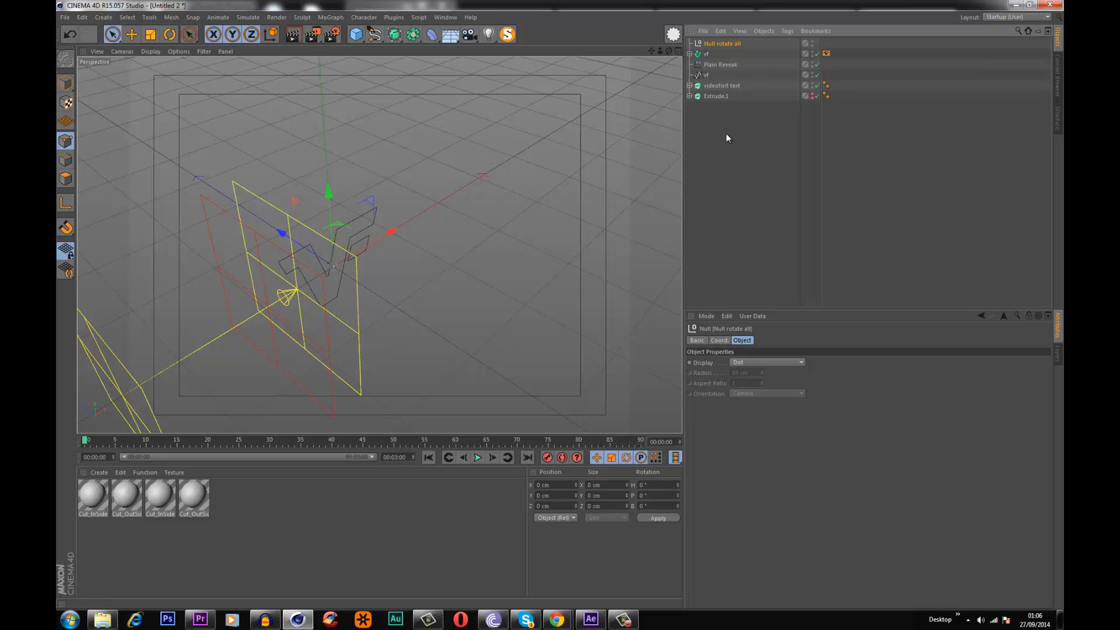
left_click_drag(722, 139, 709, 42)
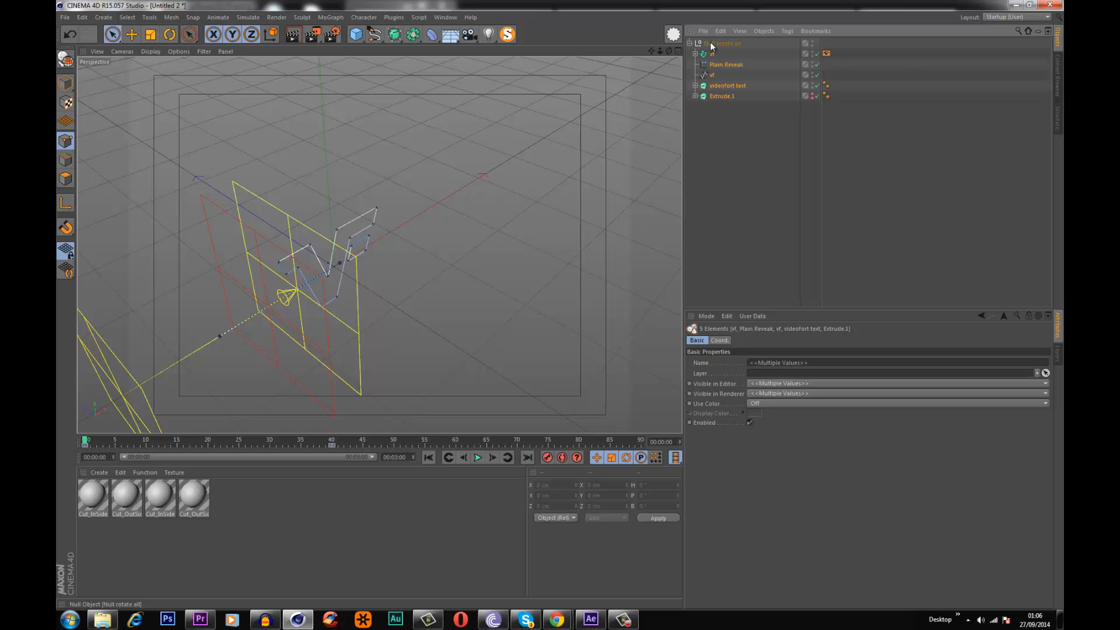
- Shift the axis of Null rotate all about 10.67 cm along Z to the middle of the text's depth
left_click_drag(90, 435, 628, 446)
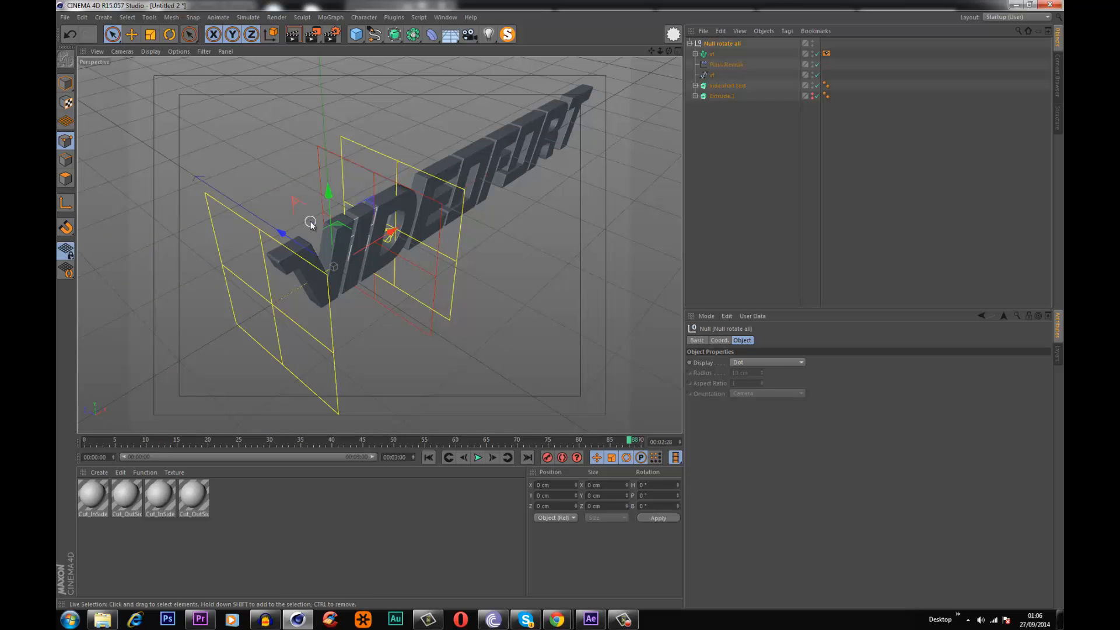
right_click_drag(310, 222, 333, 272, "alt")
left_click_drag(332, 272, 217, 170, "alt")
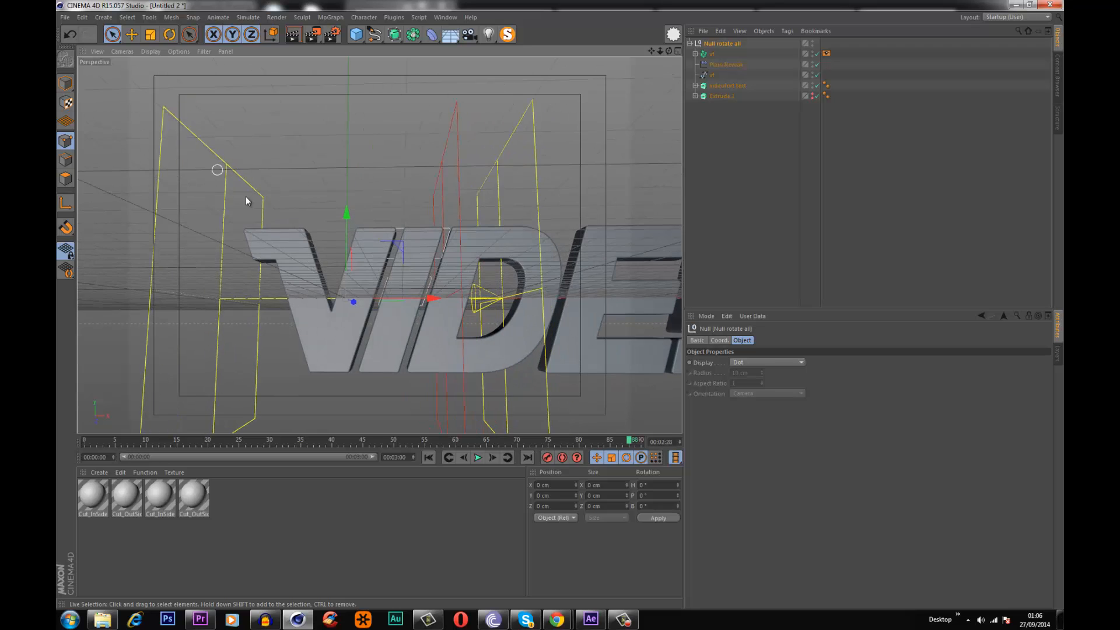
left_click_drag(352, 249, 402, 270, "alt")
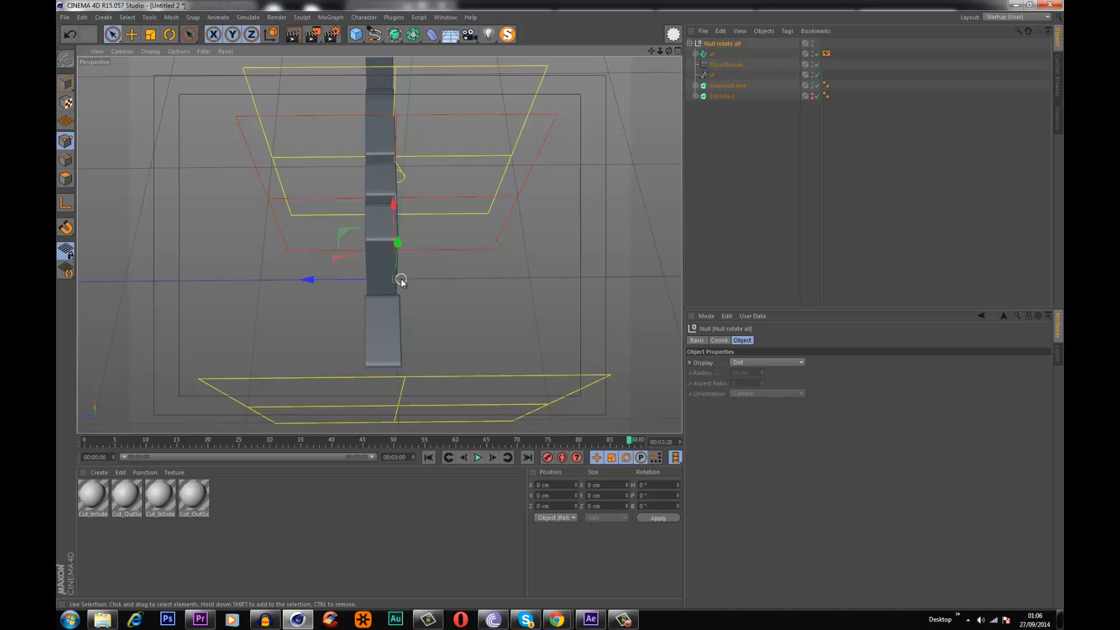
left_click(66, 203)
left_click_drag(344, 278, 334, 280)
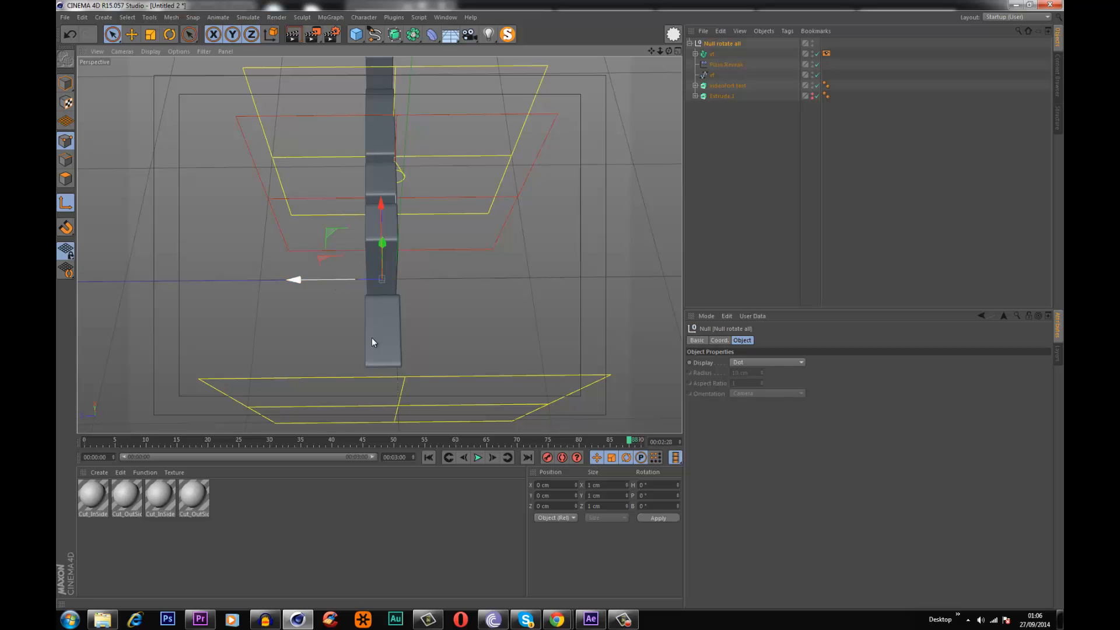
left_click_drag(628, 442, 284, 445)
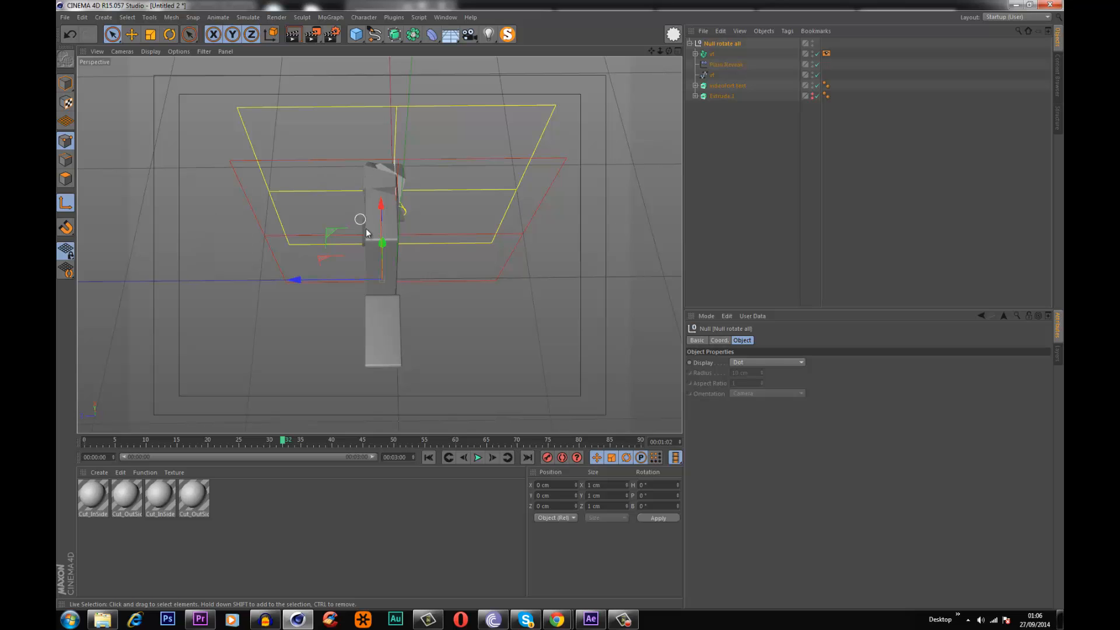
key("ctrl+z")
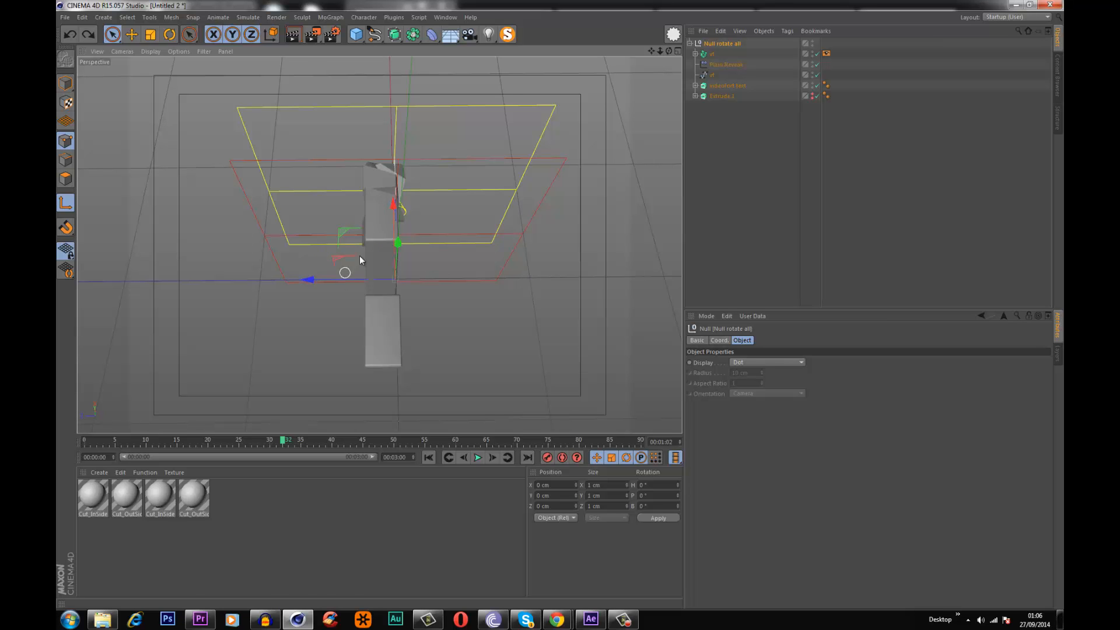
mouse_move(360, 256)
left_mouse_down()
mouse_move(369, 315)
mouse_move(355, 259)
mouse_move(342, 261)
left_mouse_up()
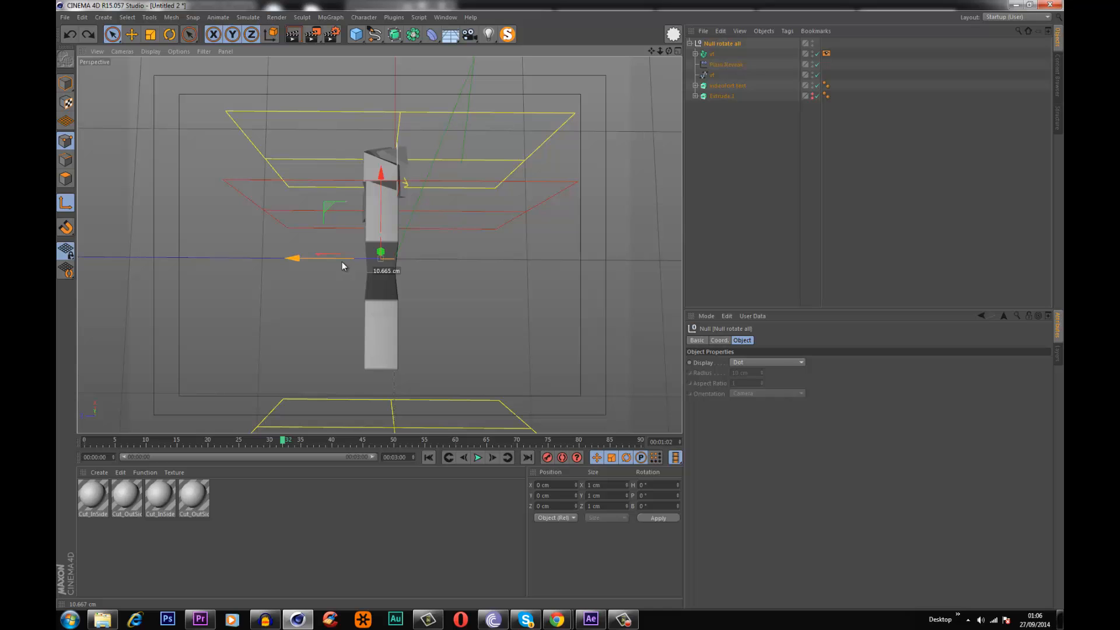
left_click_drag(342, 261, 342, 261)
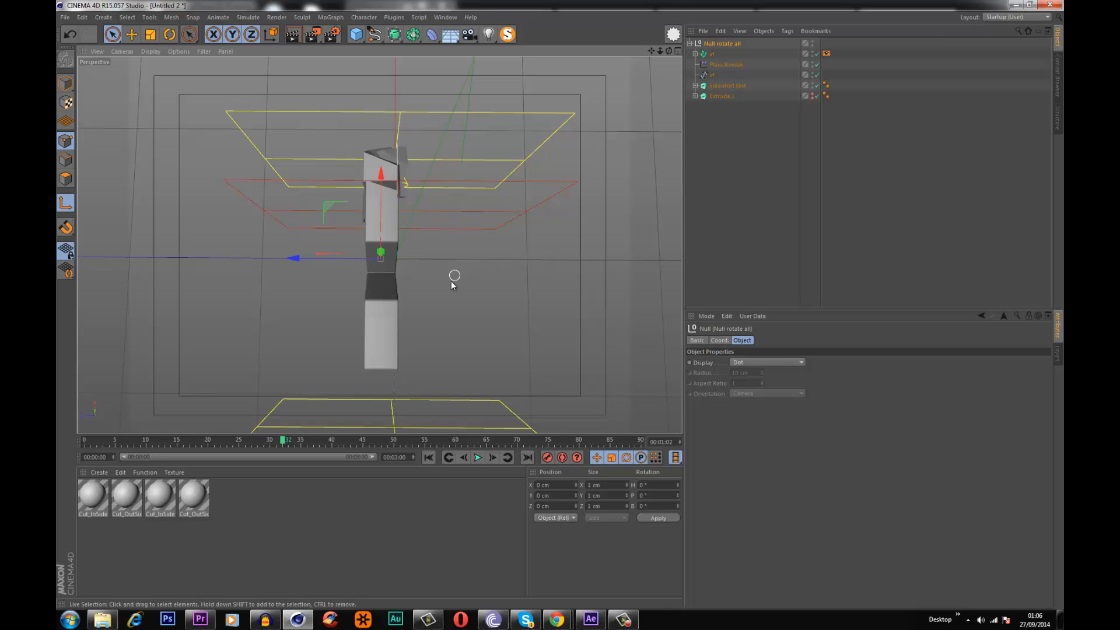
- Check the videofort text's extrusion and cap settings, and set the Z position of Null rotate all to 0 cm
left_click(715, 90)
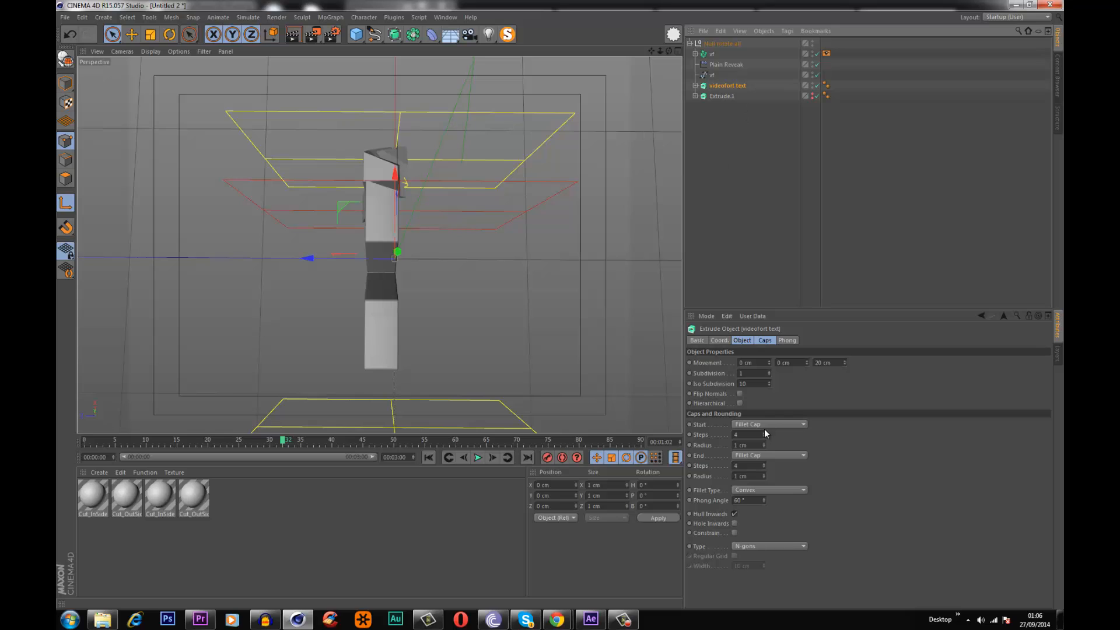
double_click(834, 363)
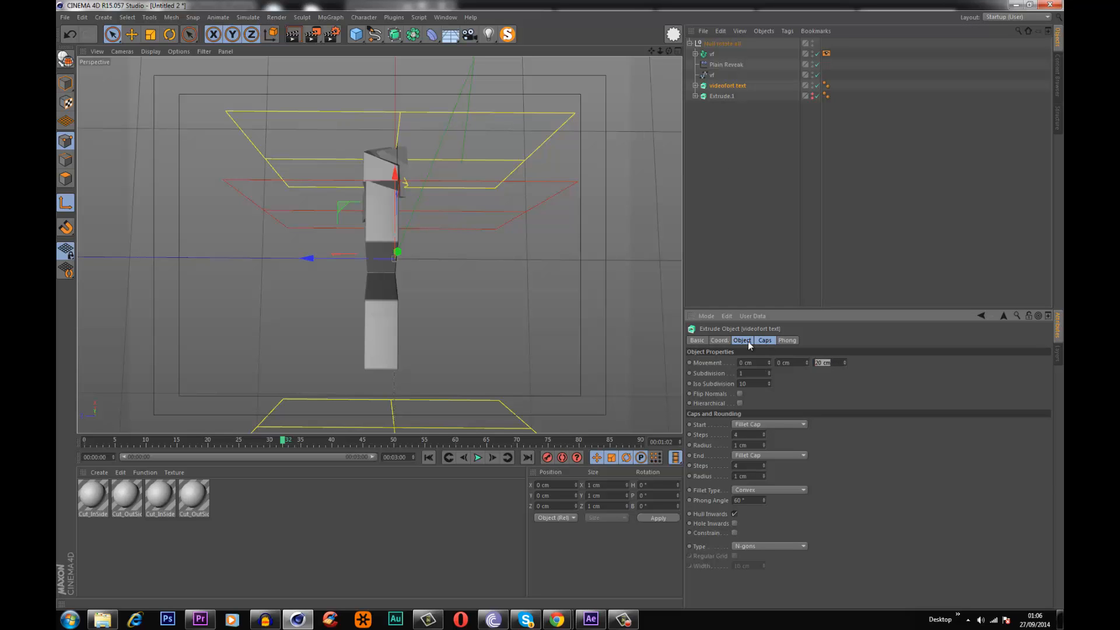
left_click(756, 340)
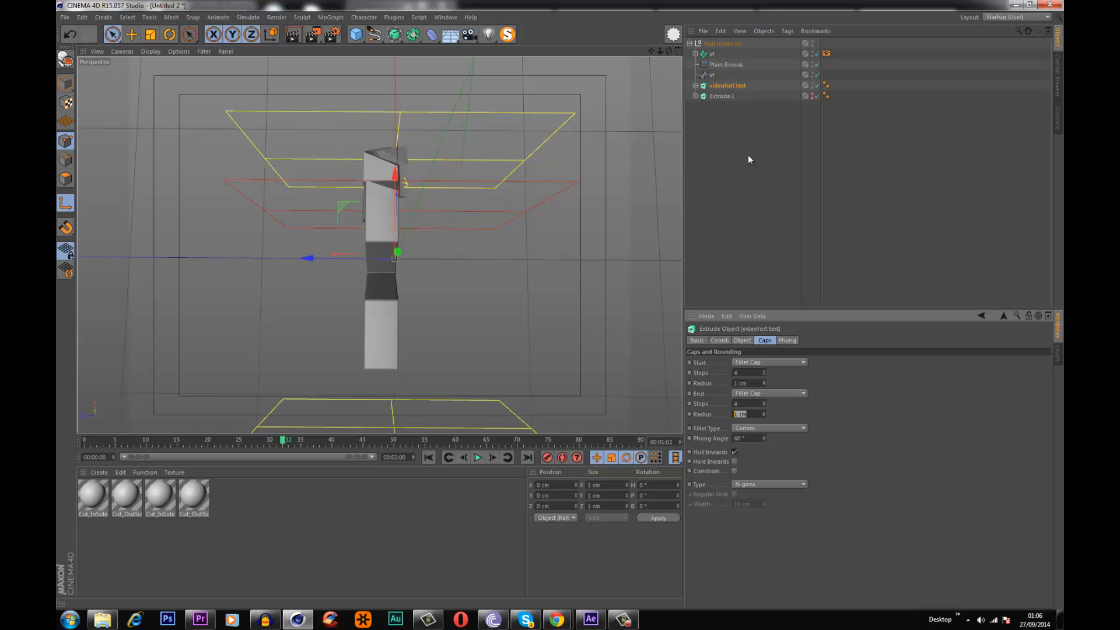
left_click(722, 43)
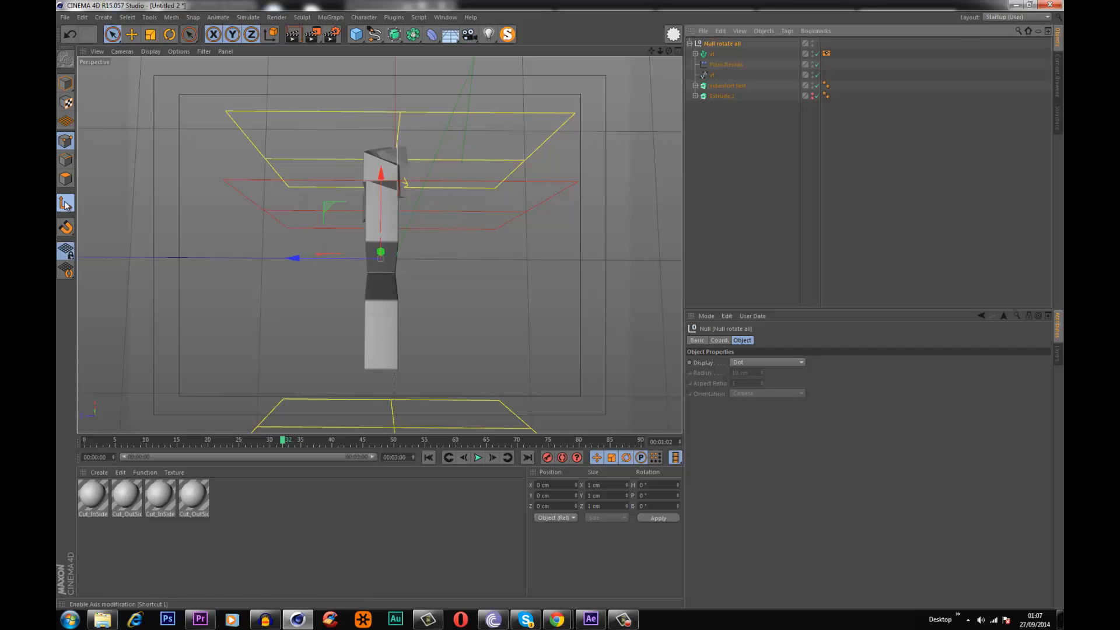
left_click_drag(388, 256, 430, 260, "alt")
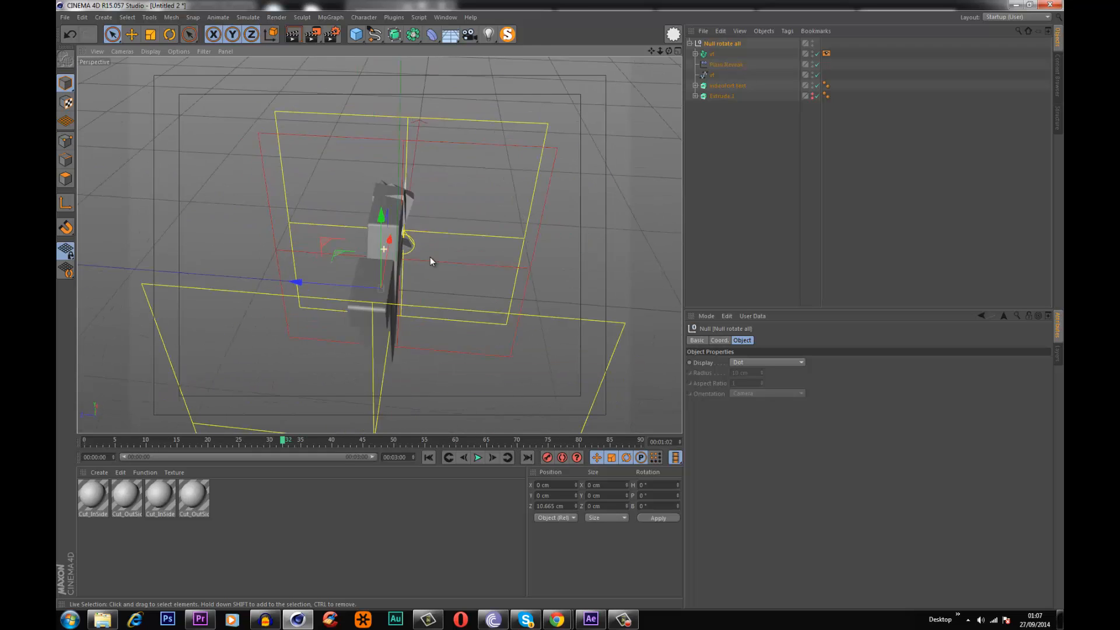
double_click(554, 505)
type("0")
key("Return")
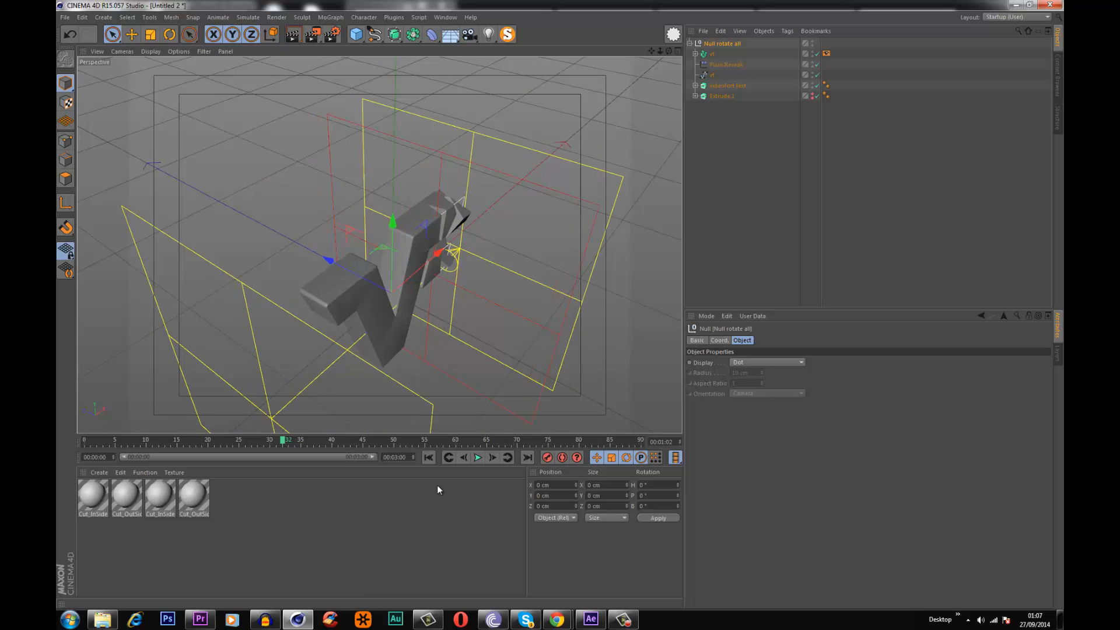
- Try rotating Null rotate all to a pitch of about -20.7°
left_click(64, 84)
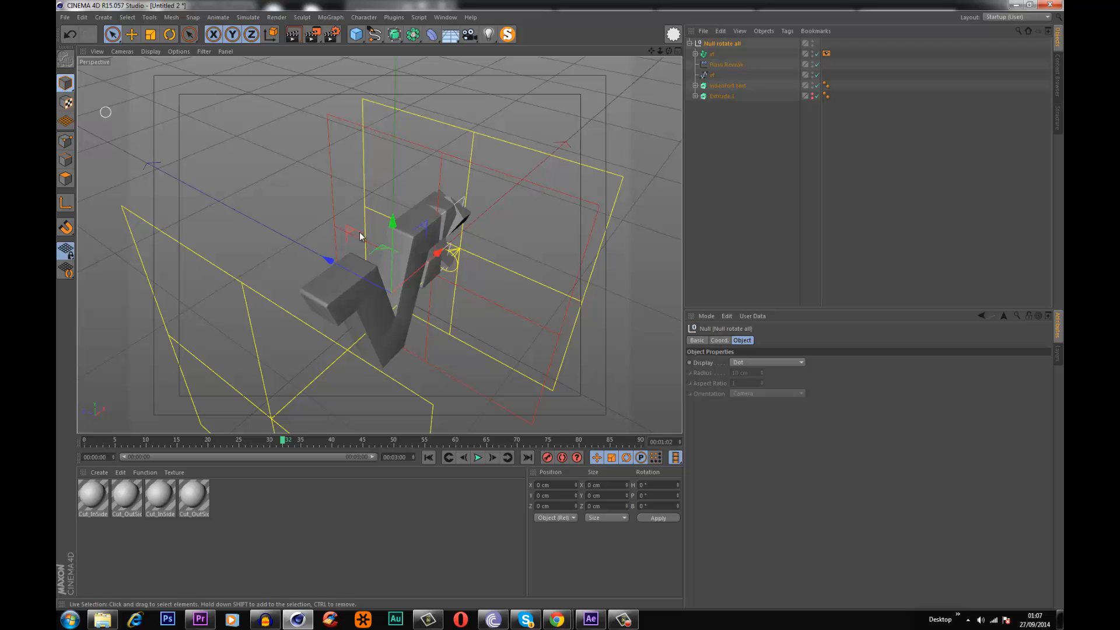
left_click(169, 34)
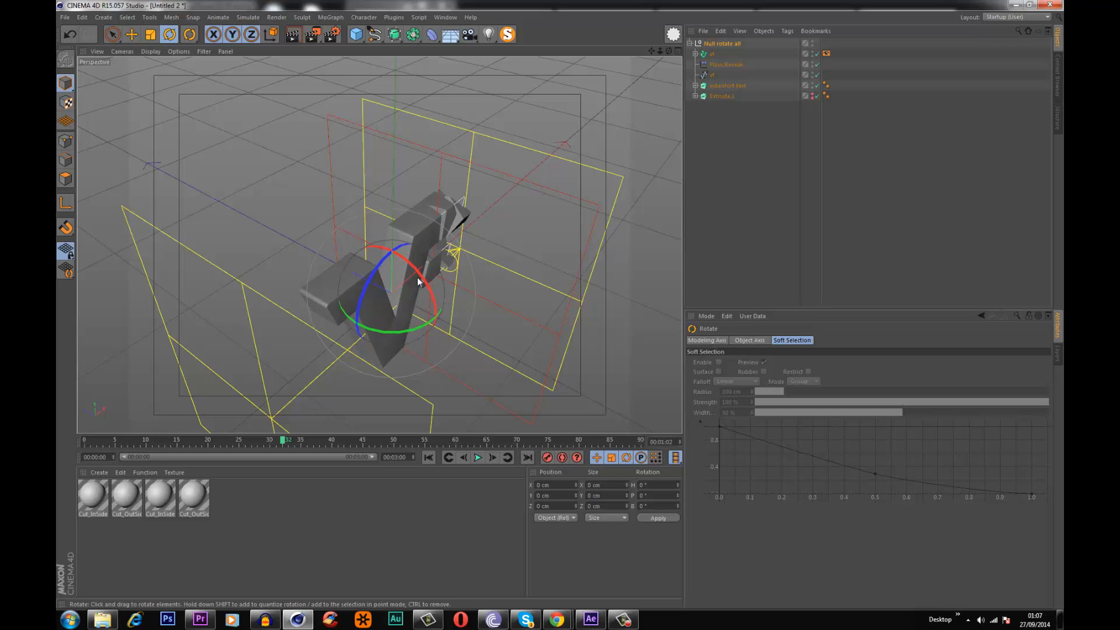
left_click_drag(421, 282, 424, 208)
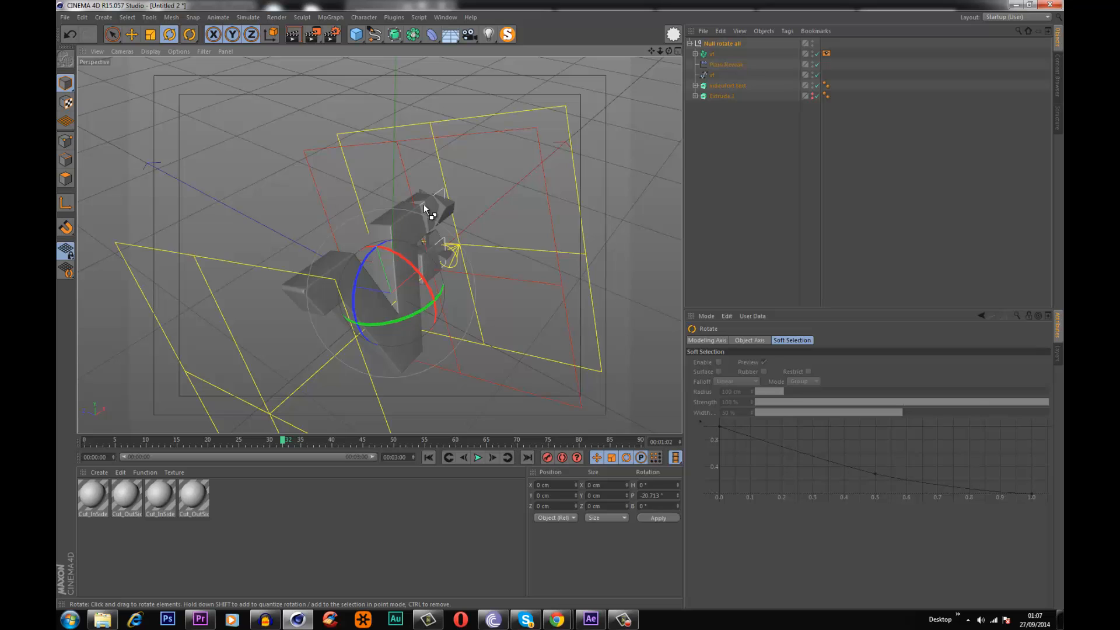
key("ctrl+z")
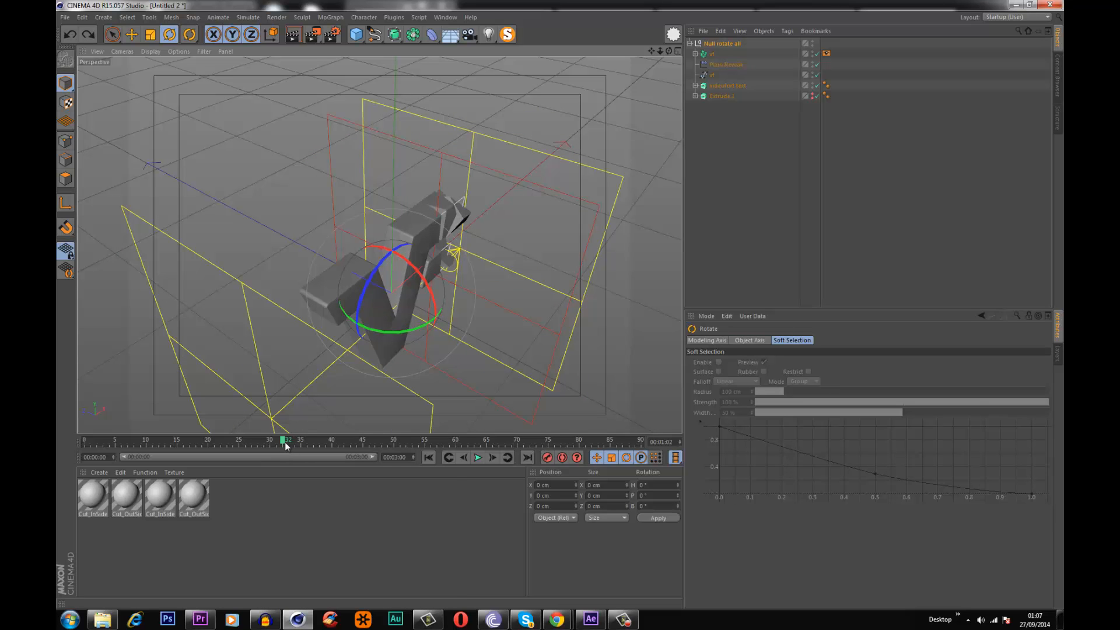
- Keyframe the pitch rotation (R.P) of Null rotate all at 0° on frame 40 and at -360° on frame 0
left_click_drag(286, 446, 331, 468)
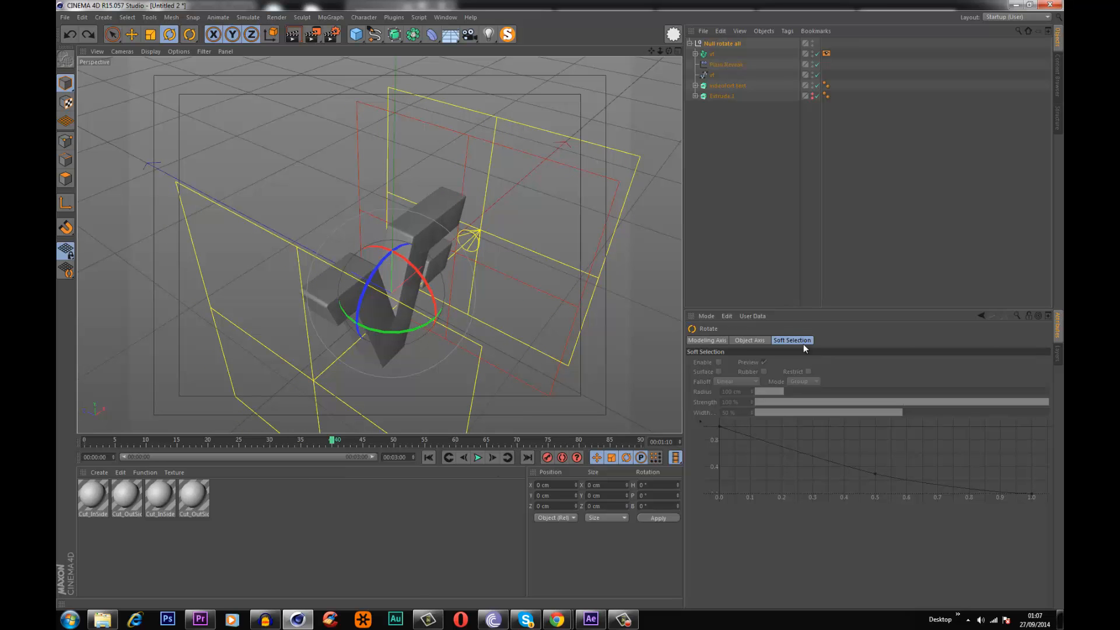
left_click(724, 45)
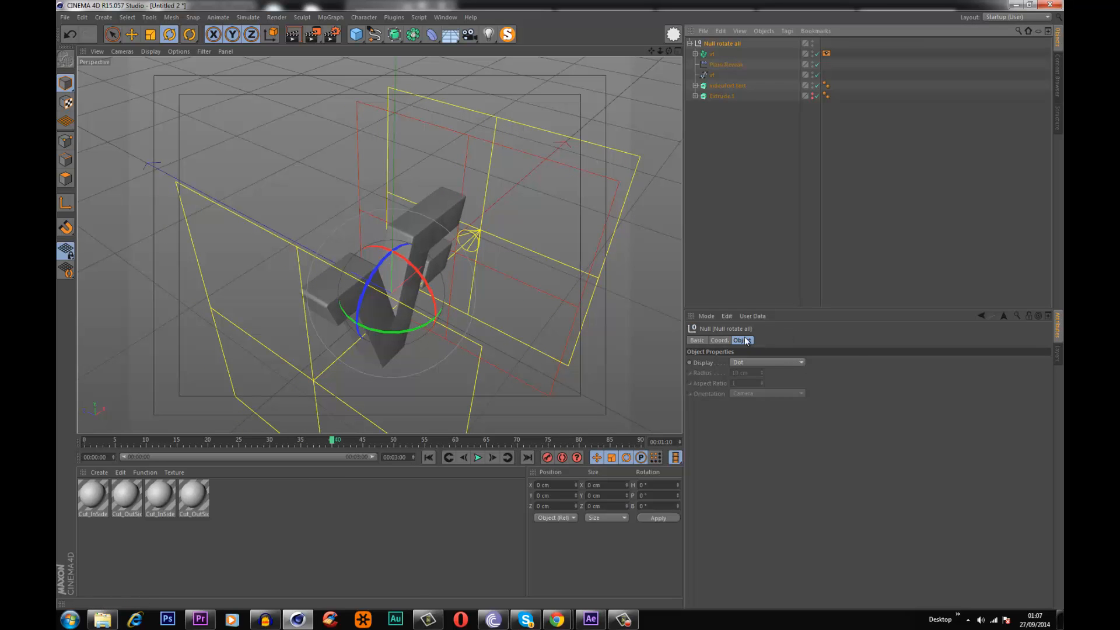
left_click(719, 339)
left_click_drag(797, 375, 855, 372)
key("ctrl+z")
key("ctrl+z")
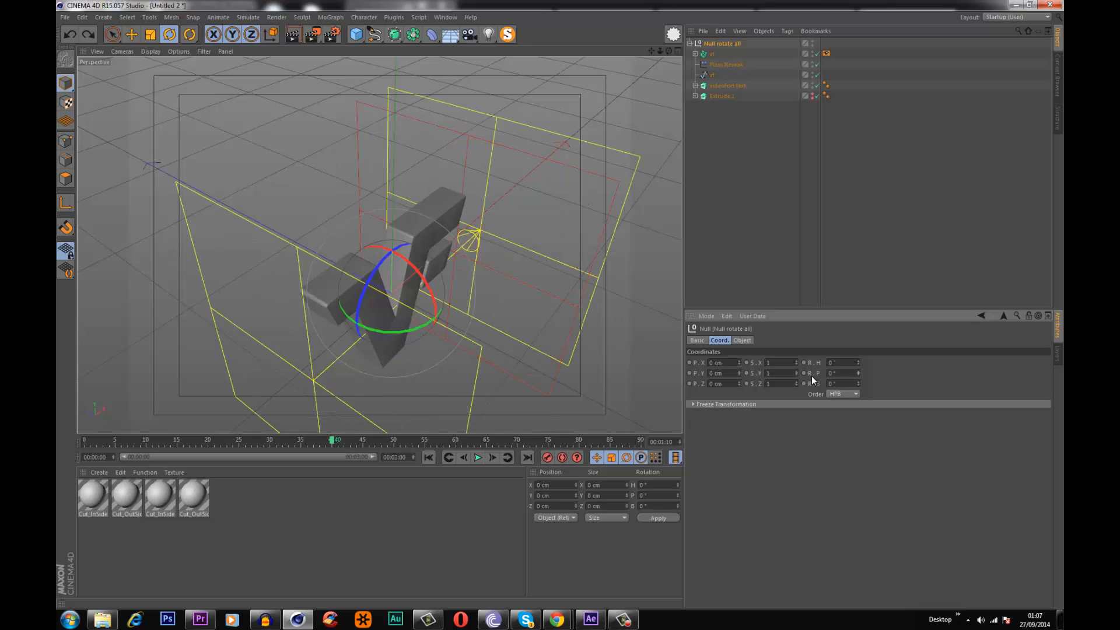
left_click_drag(331, 442, 65, 449)
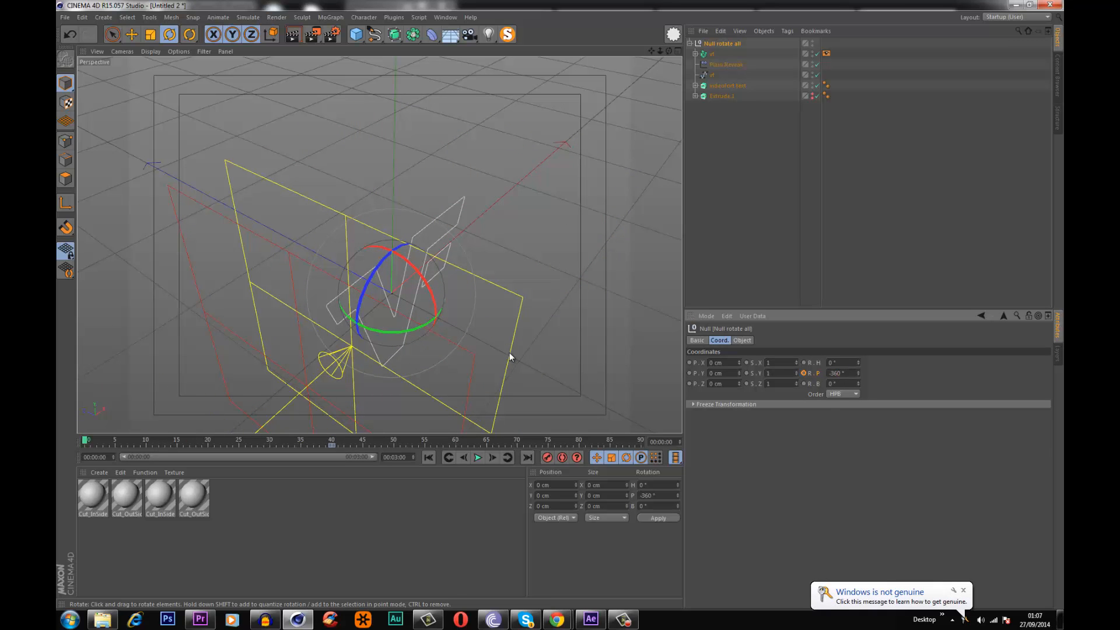
left_click(804, 373)
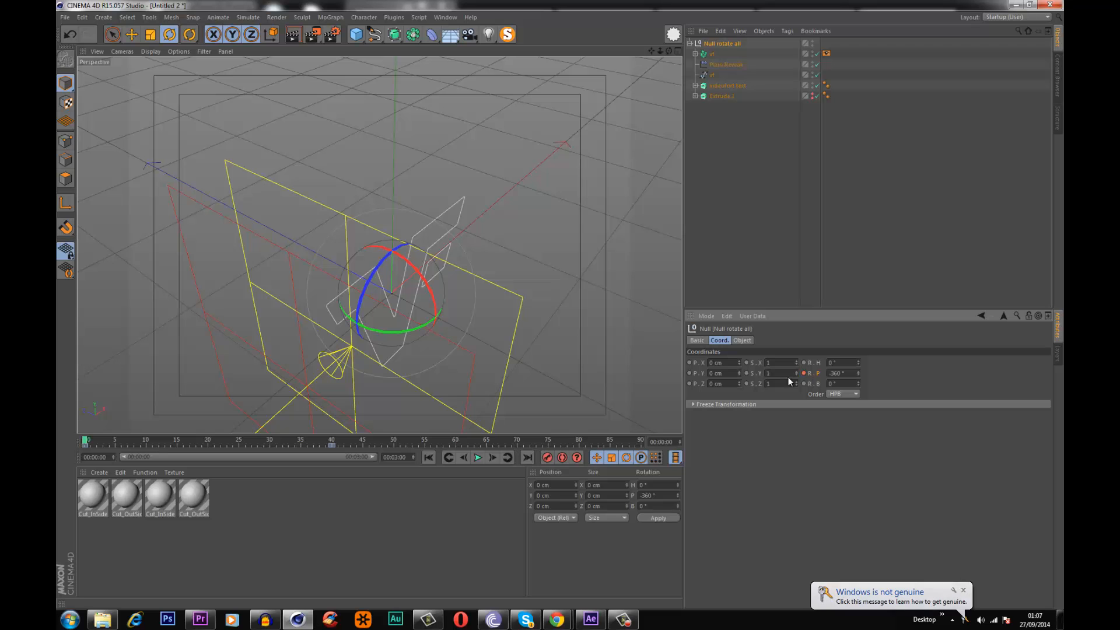
- Scrub the animation from the start to around frame 52 to check the null's rotation and the text reveal
left_click_drag(90, 443, 417, 470)
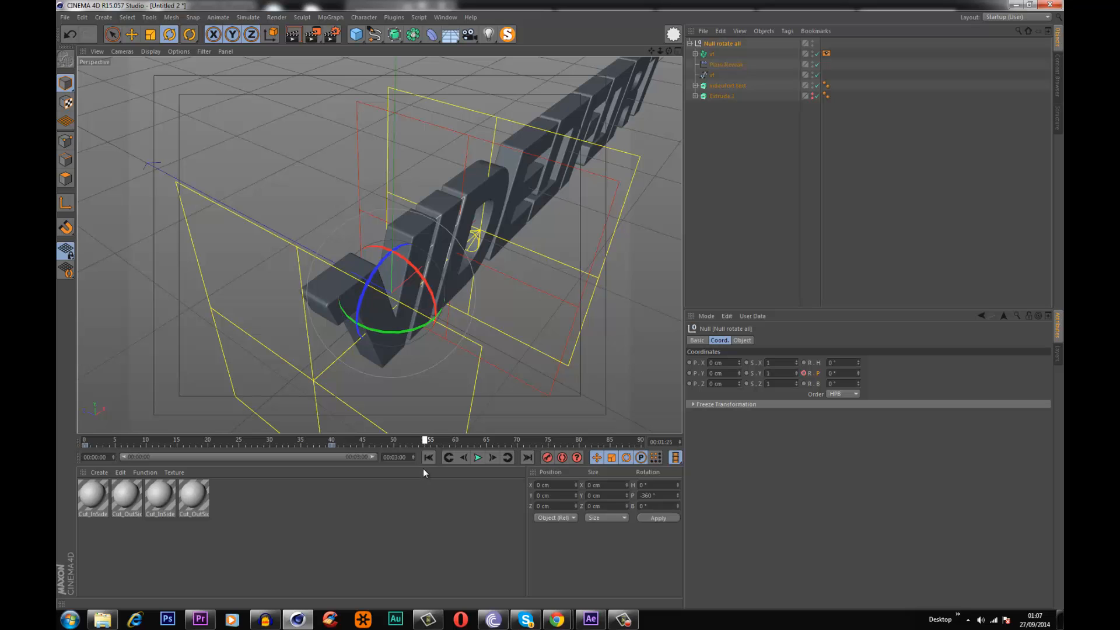
left_click_drag(436, 467, 406, 470)
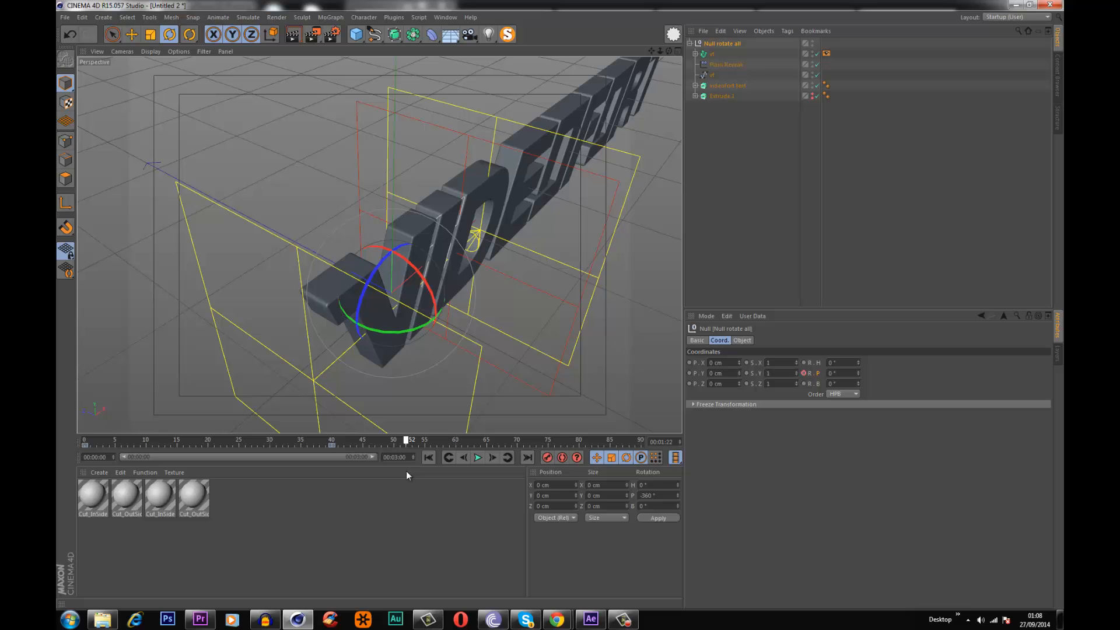
- Add a standard camera to the scene and look through it
left_click(921, 179)
left_click_drag(447, 218, 344, 223, "alt")
left_click(469, 34)
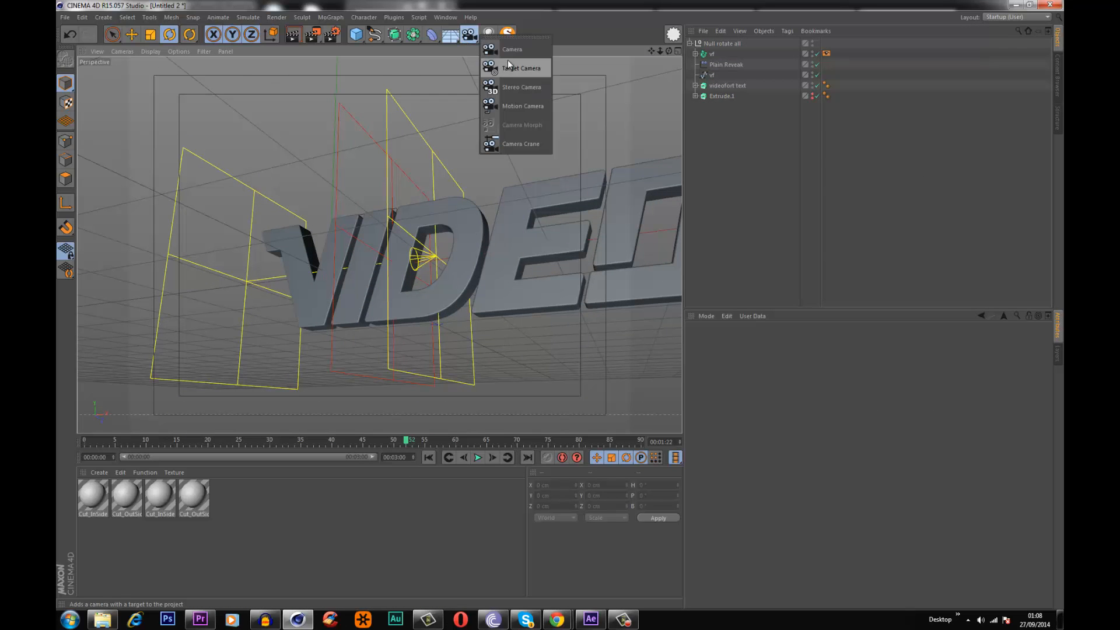
left_click(509, 52)
left_click(817, 44)
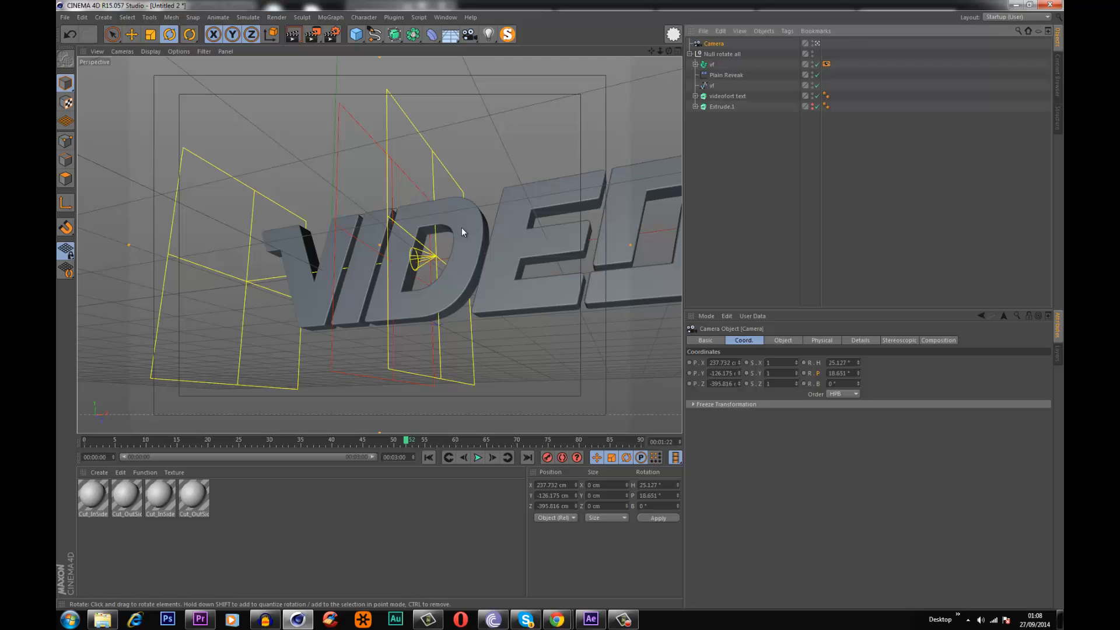
- Frame the VF logo in close-up through the camera at frame 40 and keyframe the camera there
left_click_drag(461, 227, 371, 252, "alt")
right_click_drag(371, 253, 381, 243, "alt")
middle_click_drag(381, 243, 368, 261, "alt")
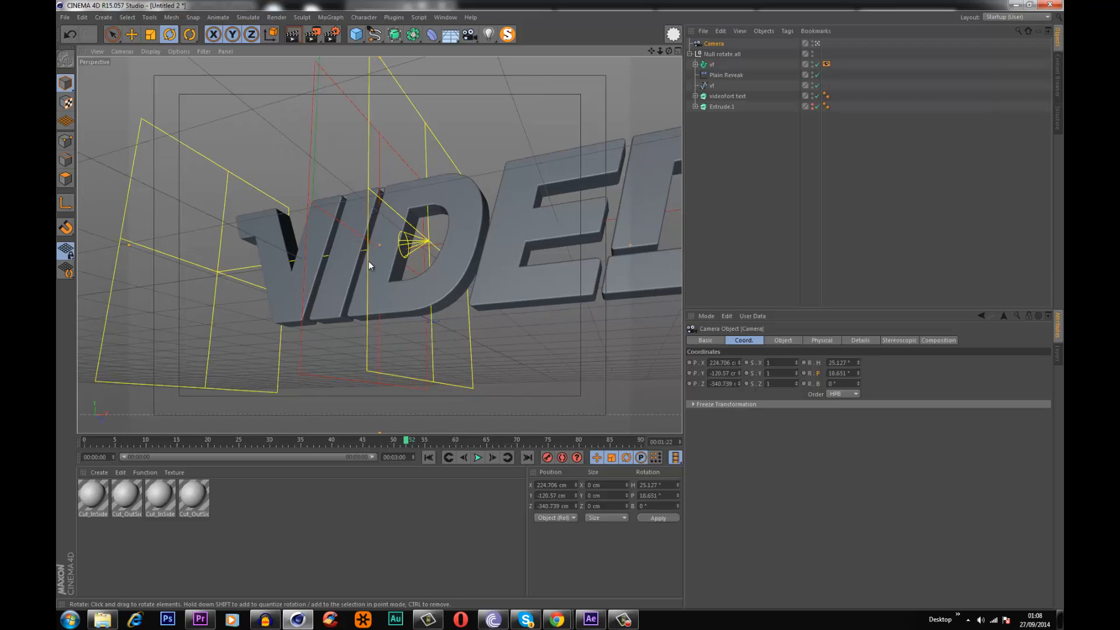
right_click_drag(368, 261, 372, 269, "alt")
left_click_drag(398, 442, 331, 471)
right_click_drag(321, 257, 366, 247, "alt")
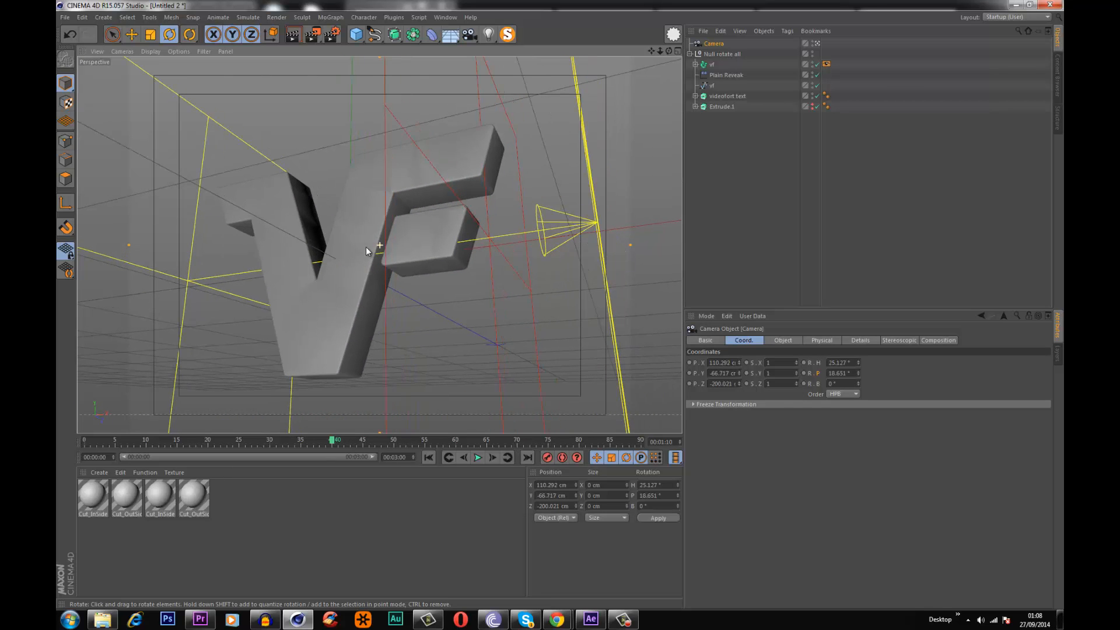
left_click(708, 43)
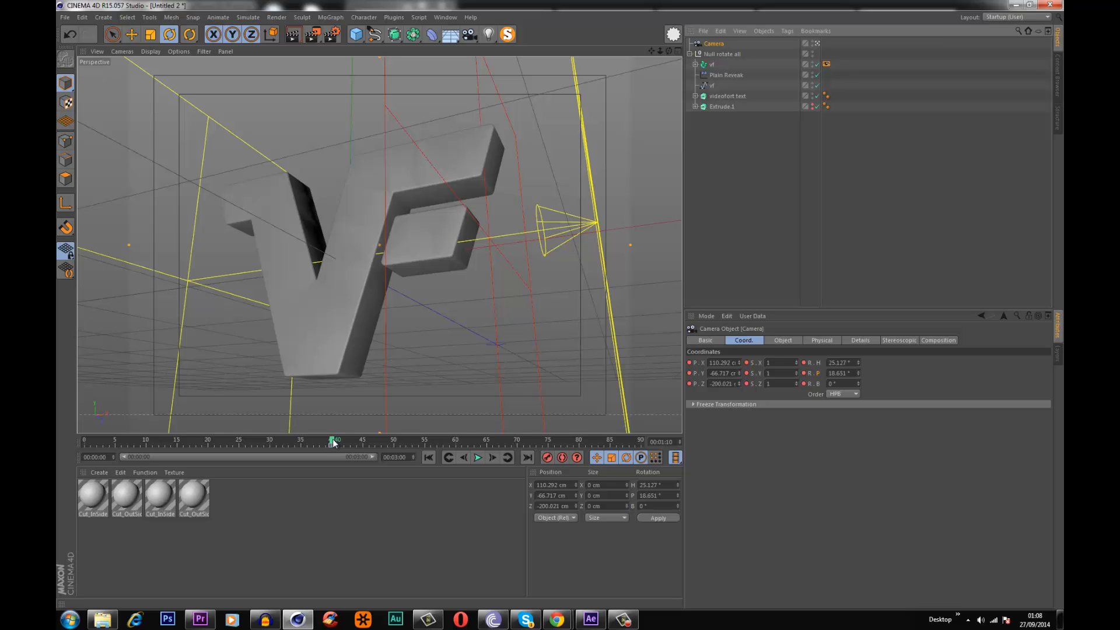
- At frame 0, move the camera slightly closer to the logo, to a Z position of about -179 cm, and keyframe it
left_click_drag(333, 442, 56, 417)
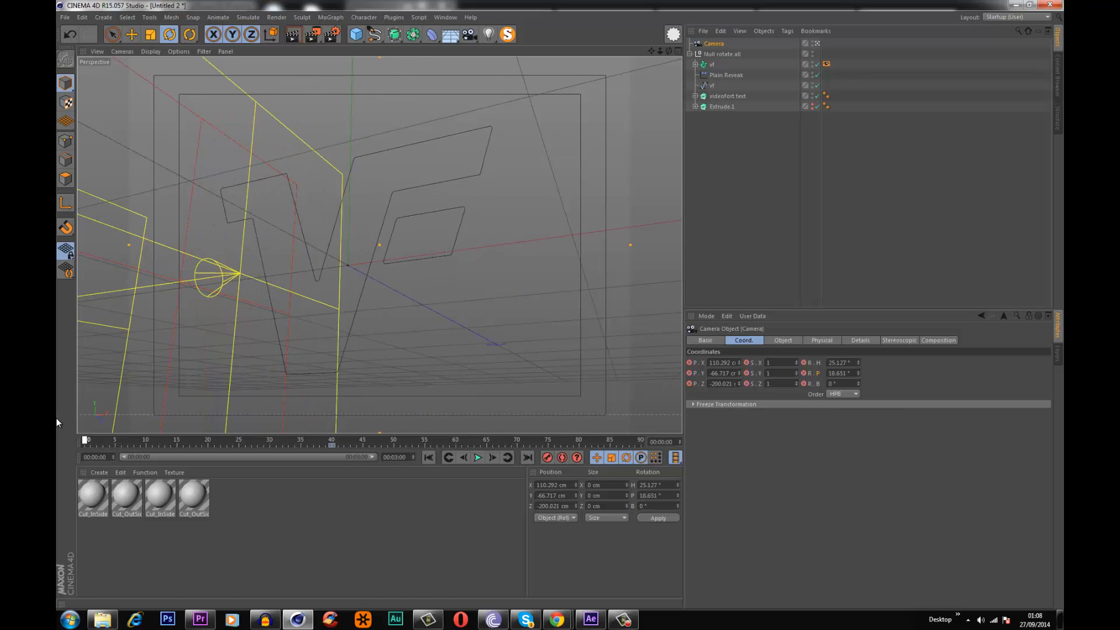
scroll(349, 264, "down", 3)
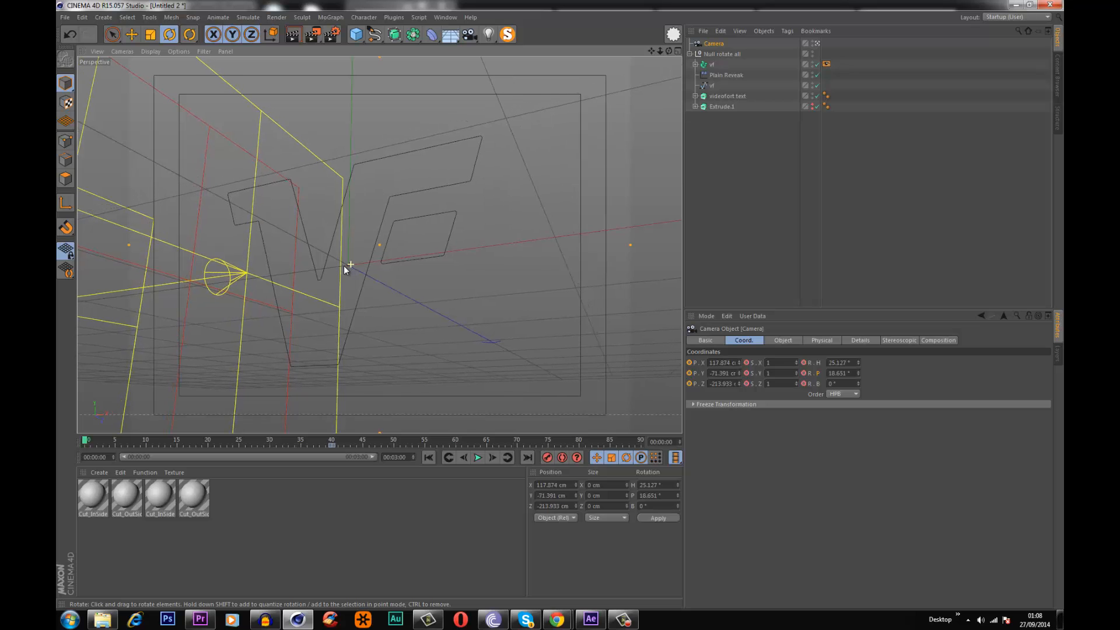
scroll(342, 265, "down", 2)
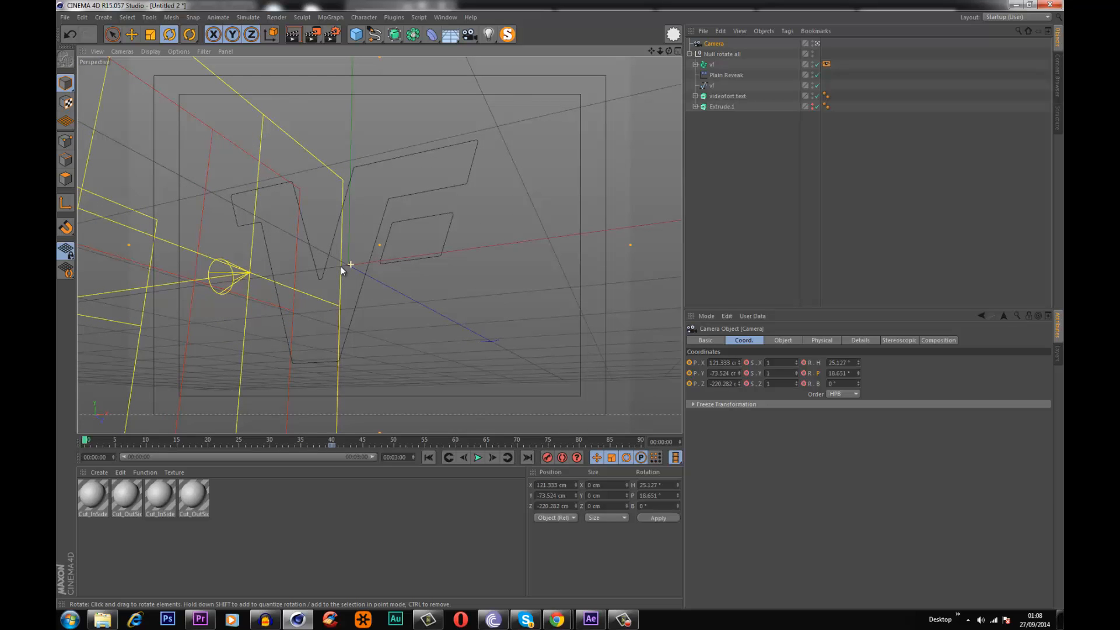
scroll(340, 266, "up", 5)
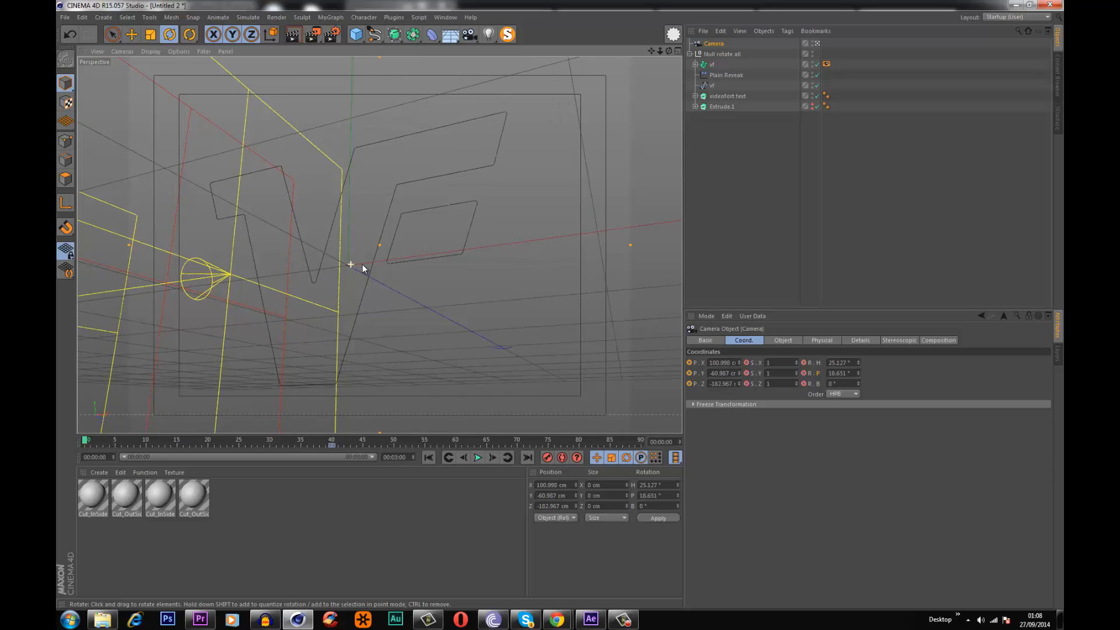
scroll(362, 268, "up", 1)
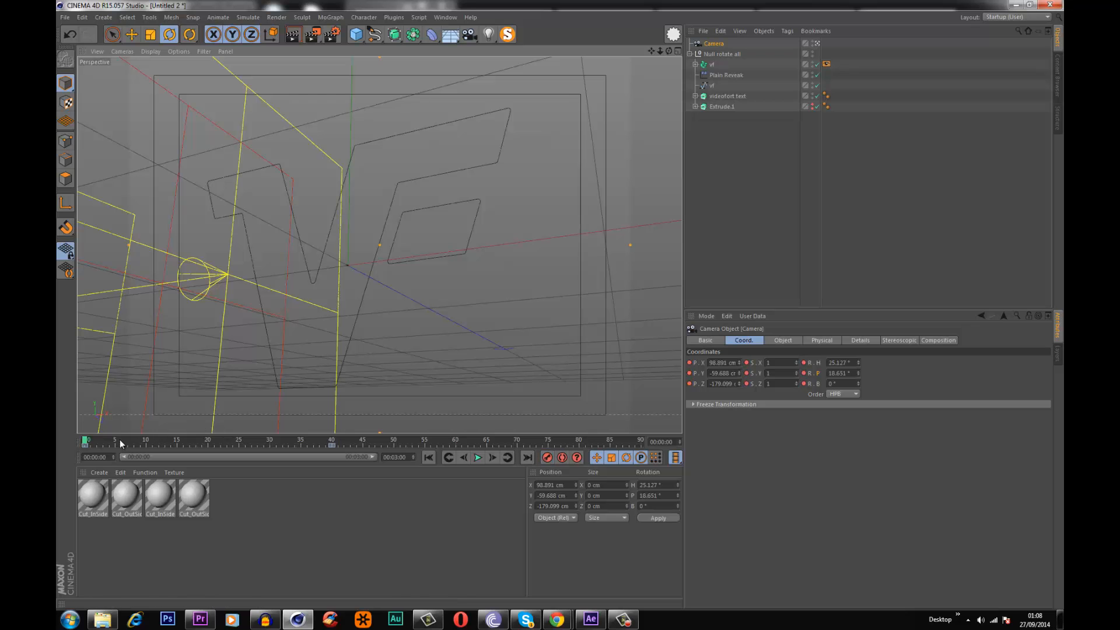
- At frame 50, pull the camera back to a Z position of about -672 cm to frame the whole VIDEOFORT text, and keyframe it
left_click_drag(85, 442, 393, 463)
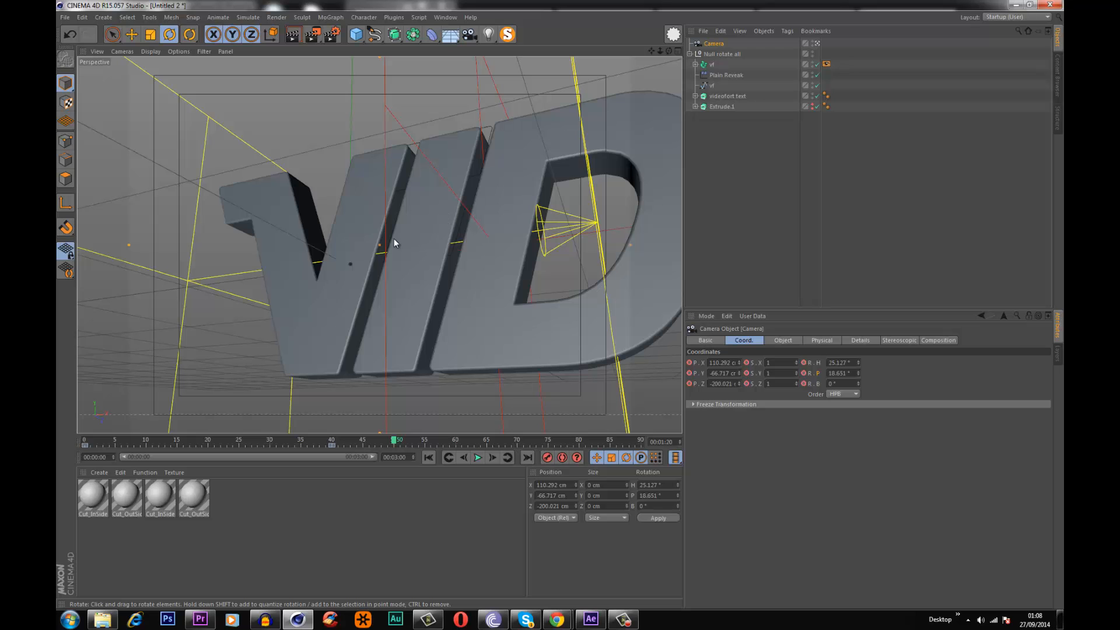
left_click_drag(389, 445, 396, 445)
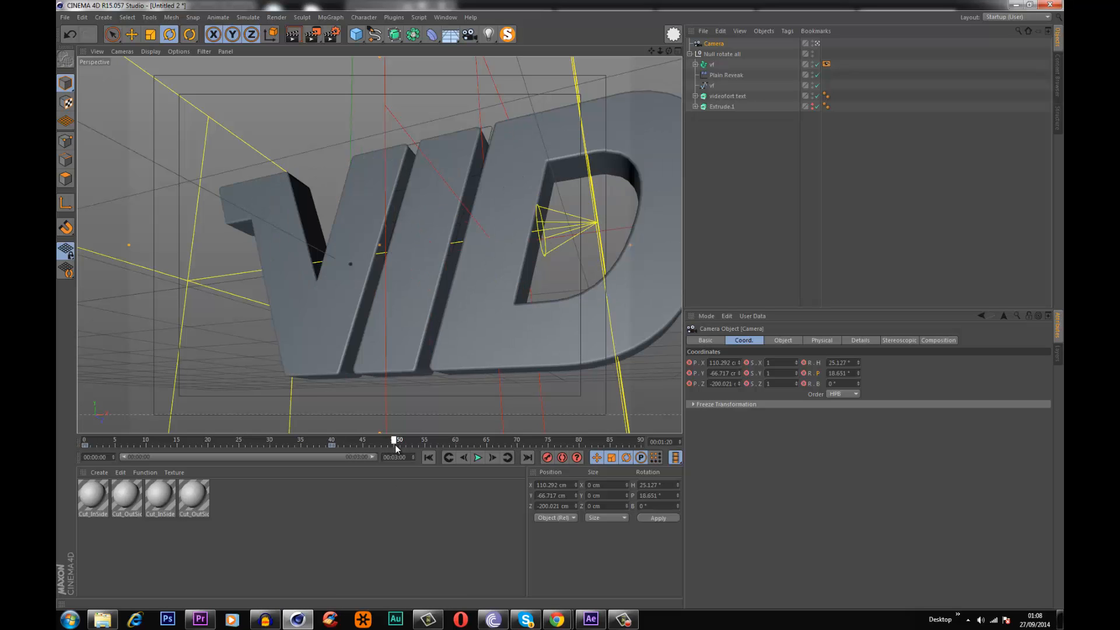
right_click_drag(490, 274, 309, 278, "alt")
middle_click_drag(478, 277, 303, 276, "alt")
right_click_drag(420, 274, 285, 274, "alt")
middle_click_drag(327, 277, 305, 278, "alt")
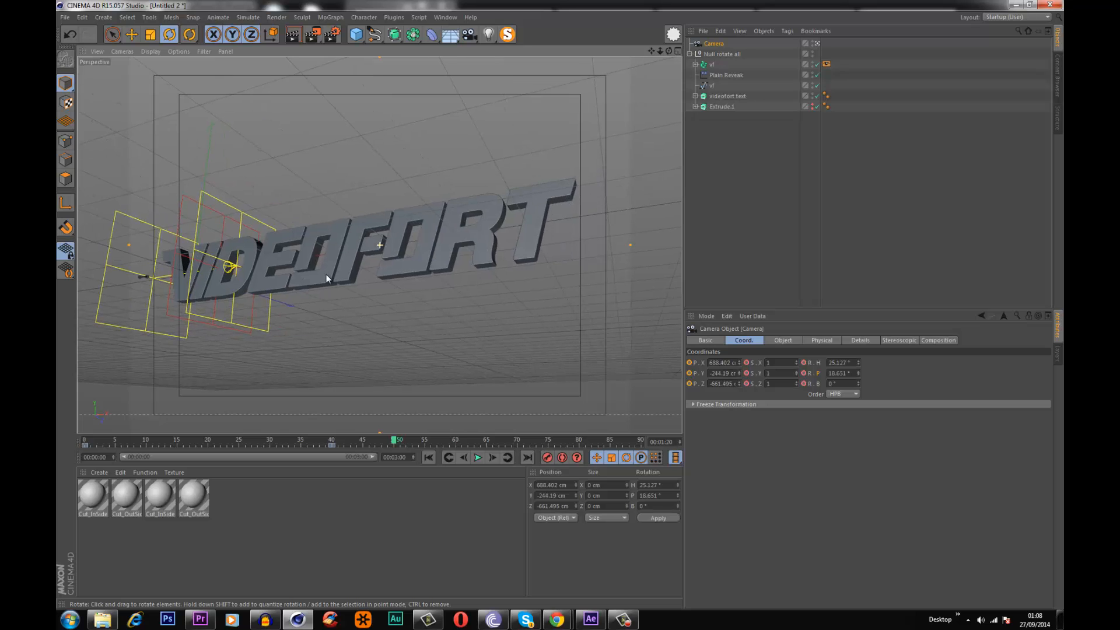
right_click_drag(327, 277, 334, 273, "alt")
middle_click_drag(334, 268, 348, 266, "alt")
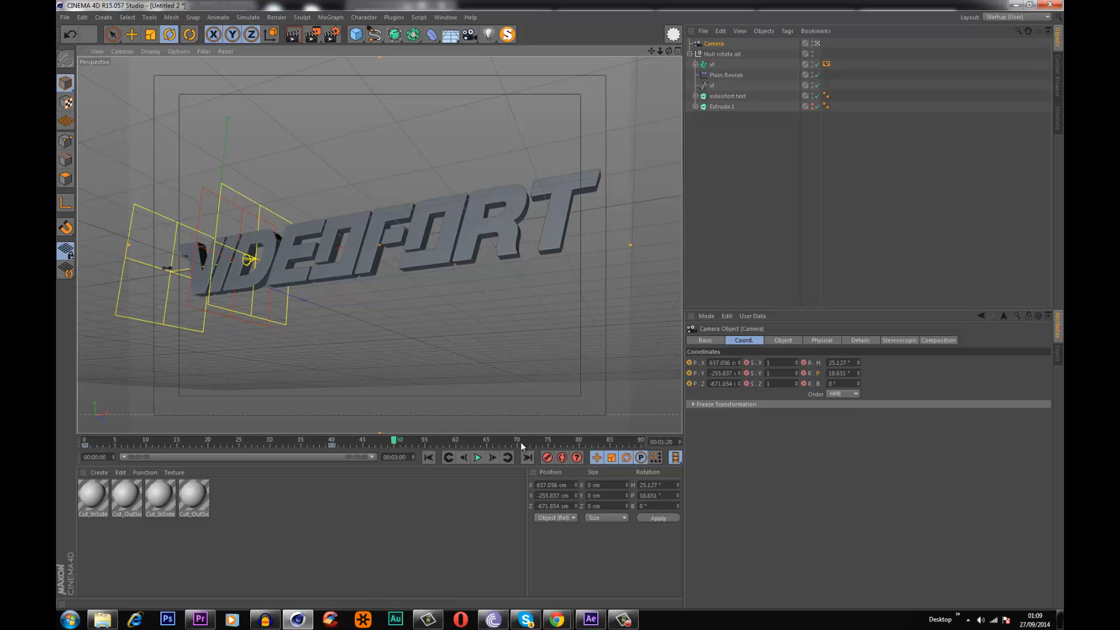
left_click(547, 457)
- Play back the animation from the start and scrub back to frame 21 to check the camera move
left_click_drag(394, 444, 363, 449)
left_click(430, 457)
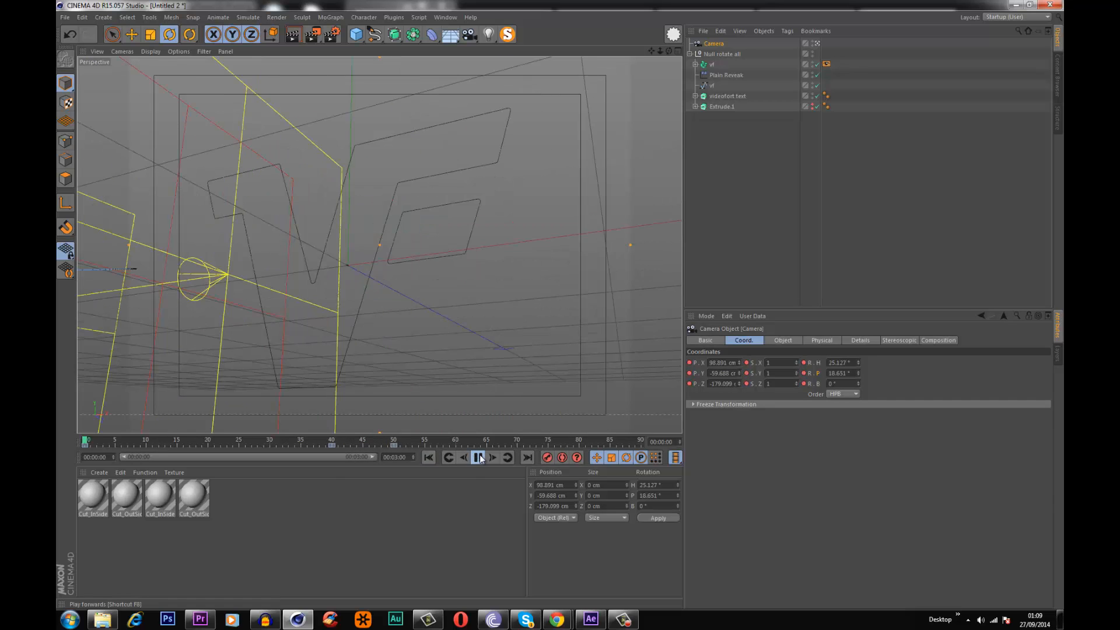
left_click(478, 457)
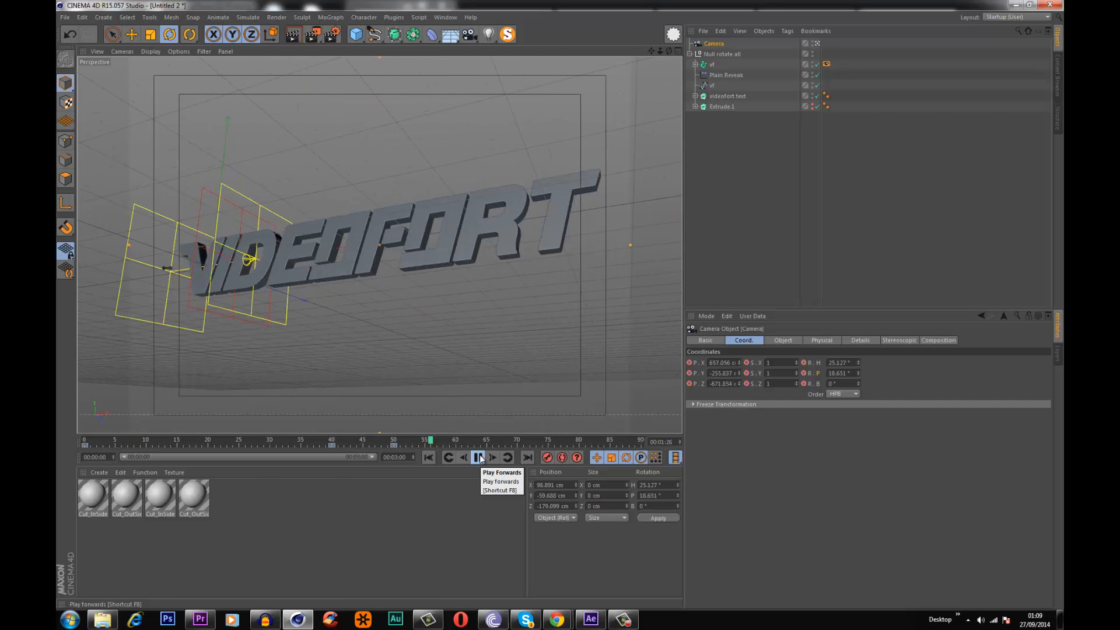
left_click(478, 457)
left_click_drag(447, 442, 215, 461)
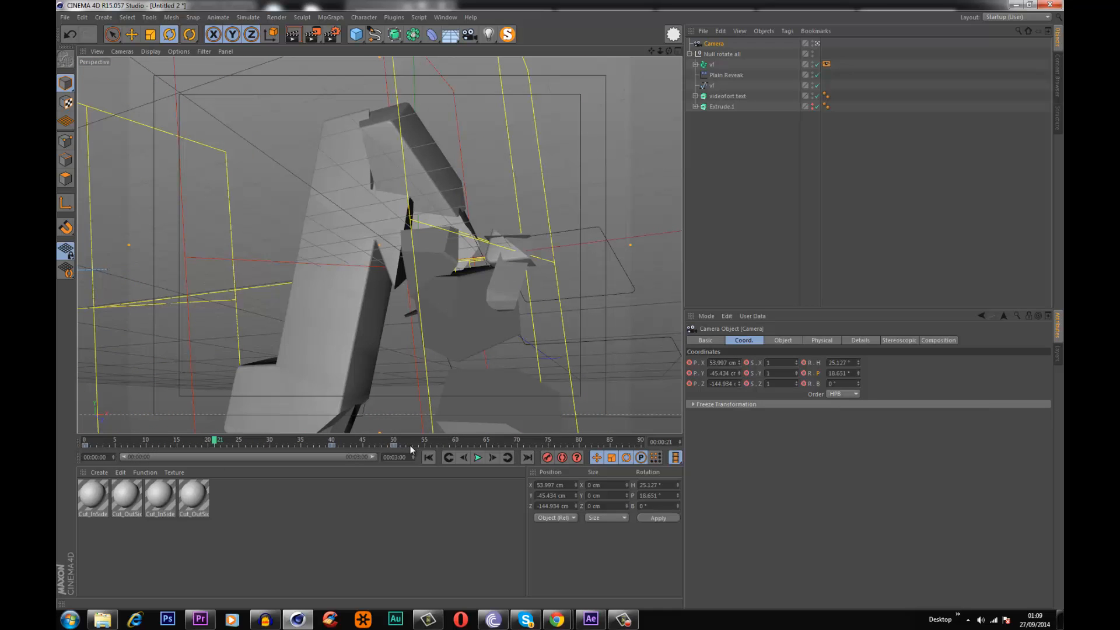
- Set the interpolation of all the camera's keyframes to Linear and play the animation from the start
left_click_drag(411, 445, 65, 414)
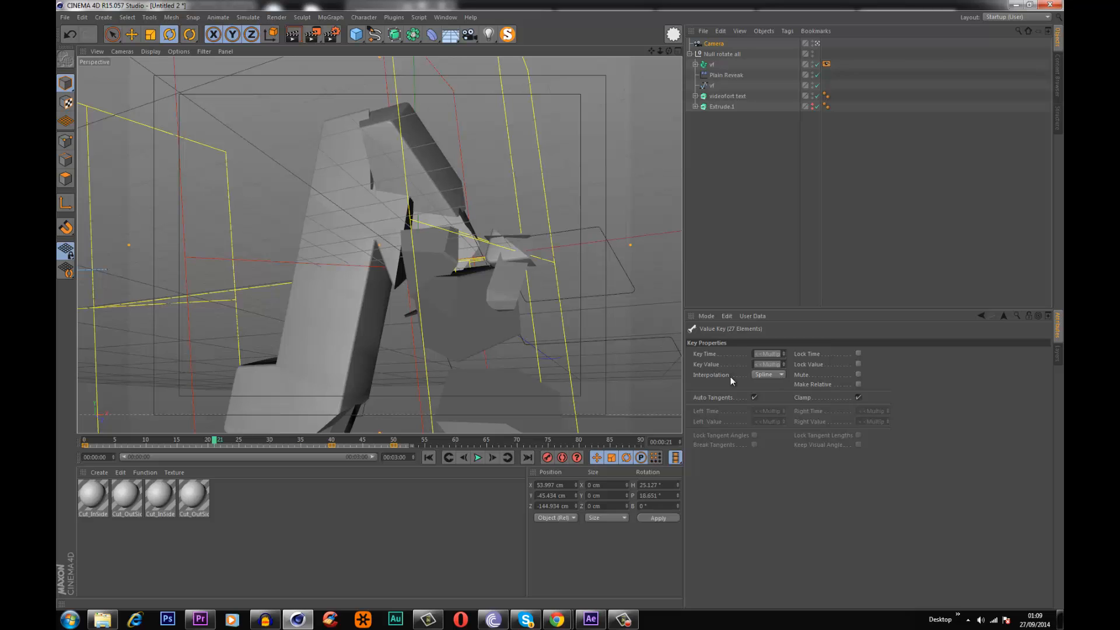
left_click(767, 374)
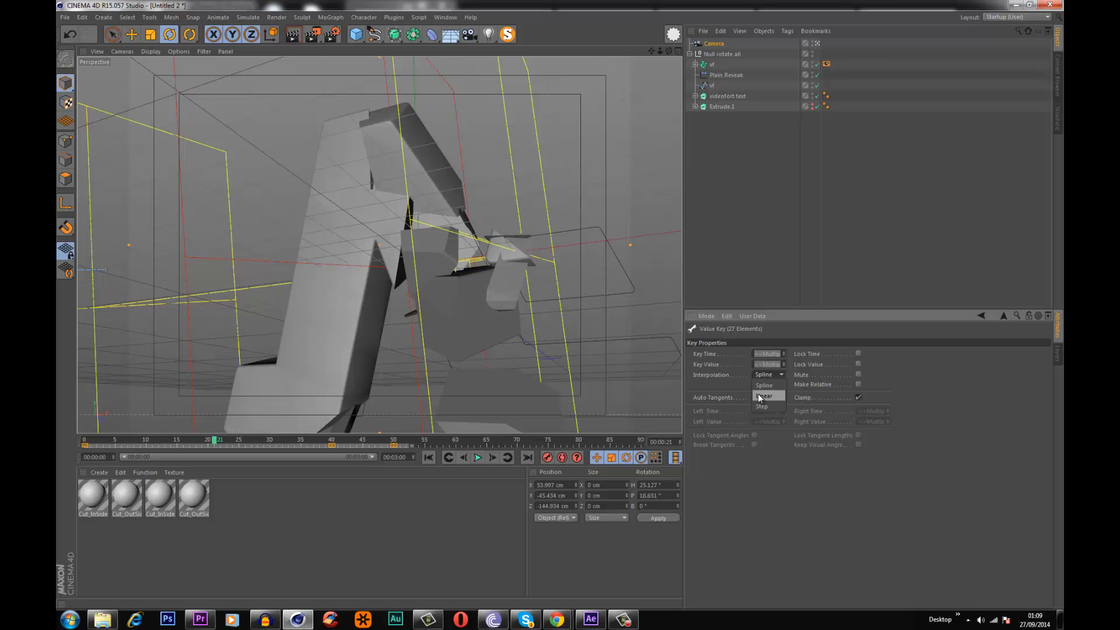
left_click(761, 396)
left_click(428, 457)
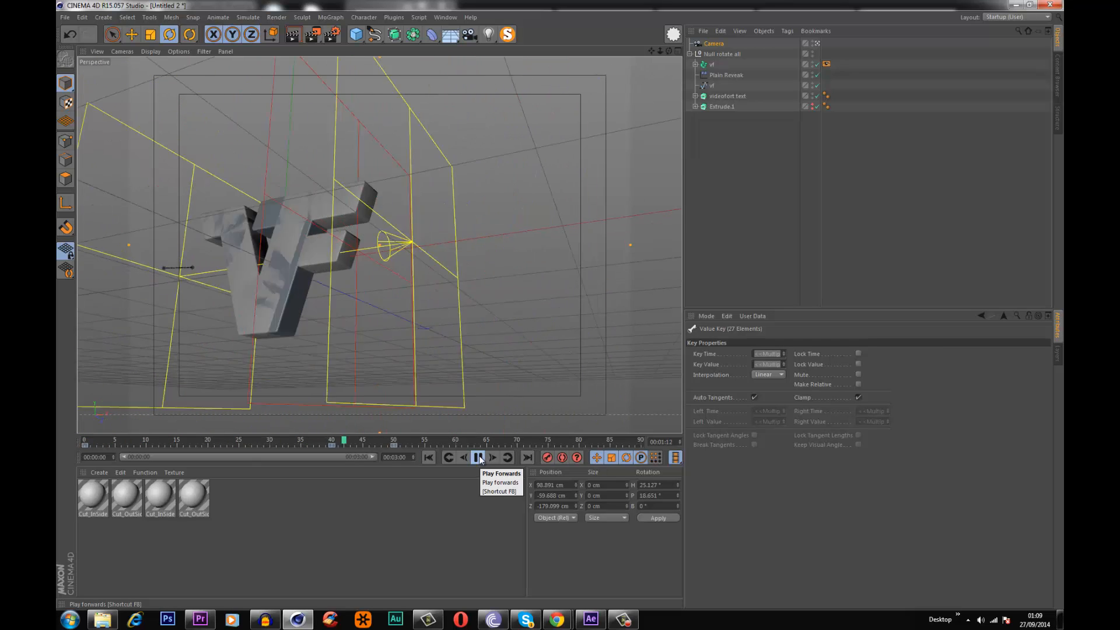
left_click(478, 458)
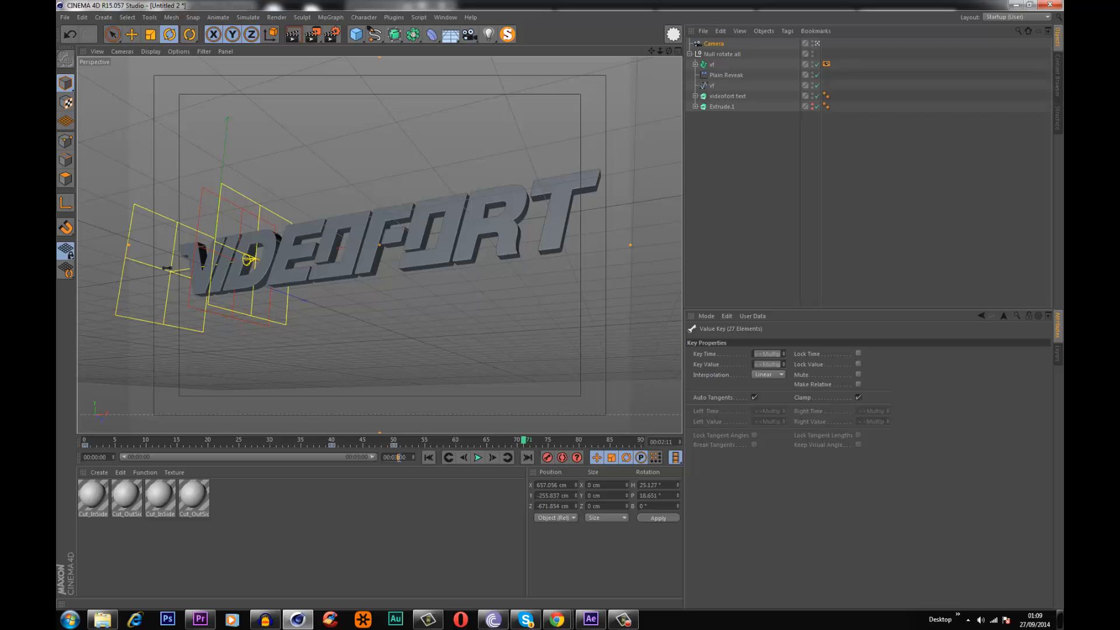
- Set the project length to 6 seconds and extend the preview range over the full length
type("6")
key("Return")
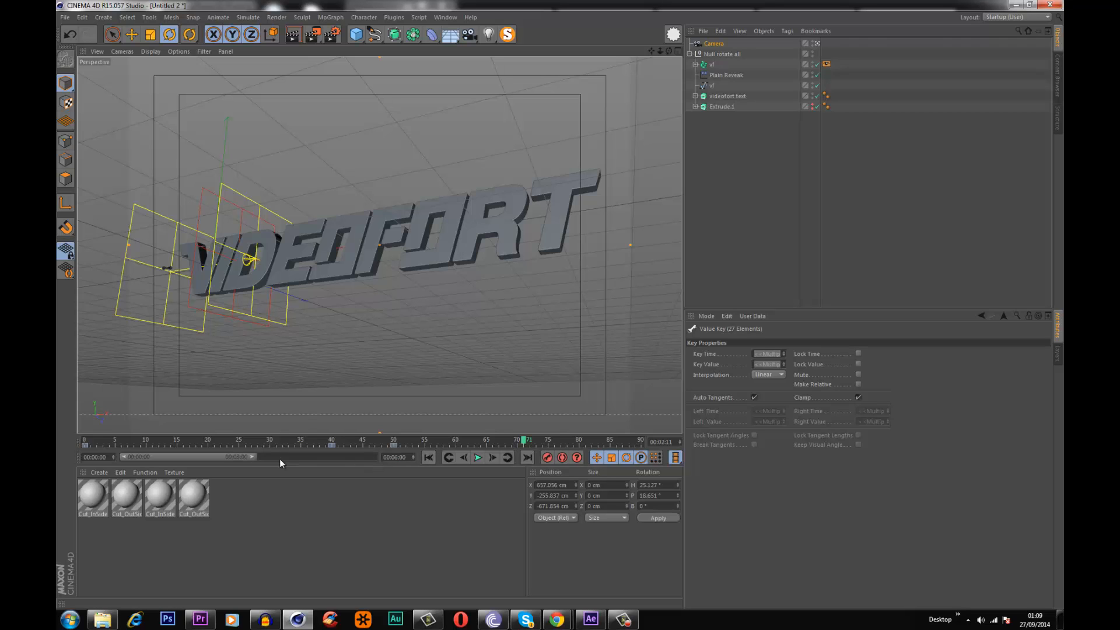
left_click_drag(251, 457, 373, 457)
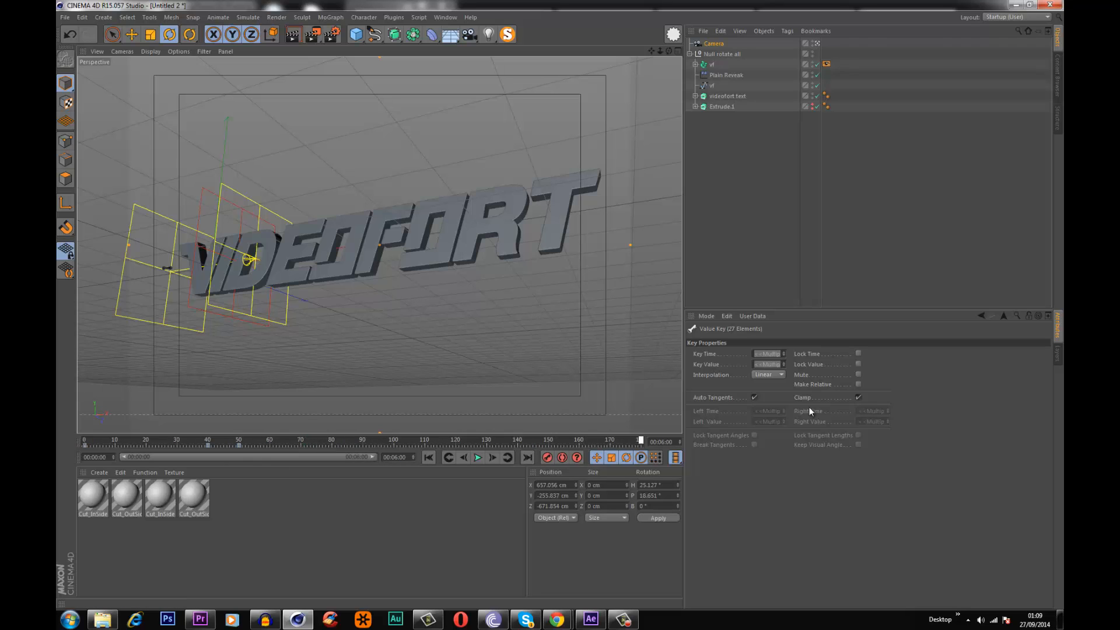
- At frame 180, orbit the camera to a heading of about 17.4°, pull it back slightly from the text, and keyframe it
left_click(714, 44)
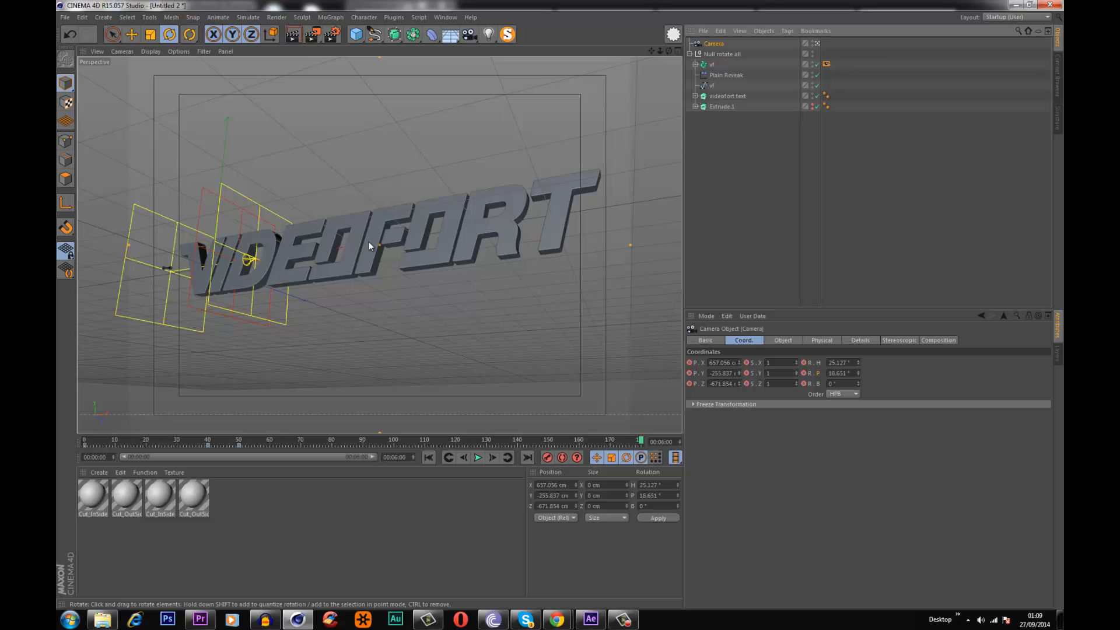
left_click_drag(370, 244, 397, 243)
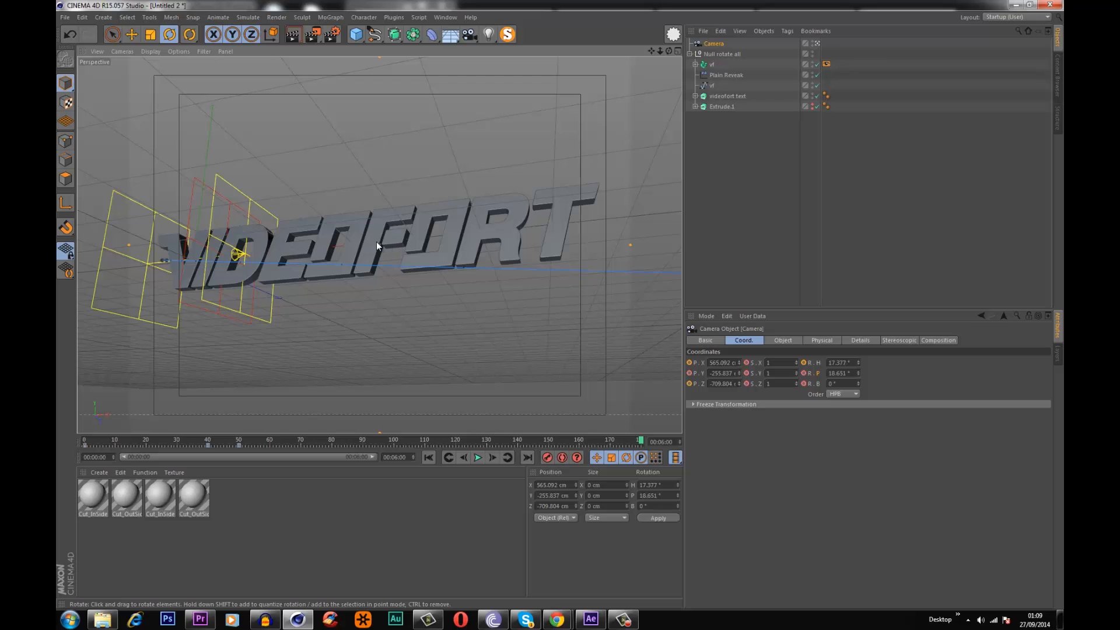
scroll(376, 242, "down", 2)
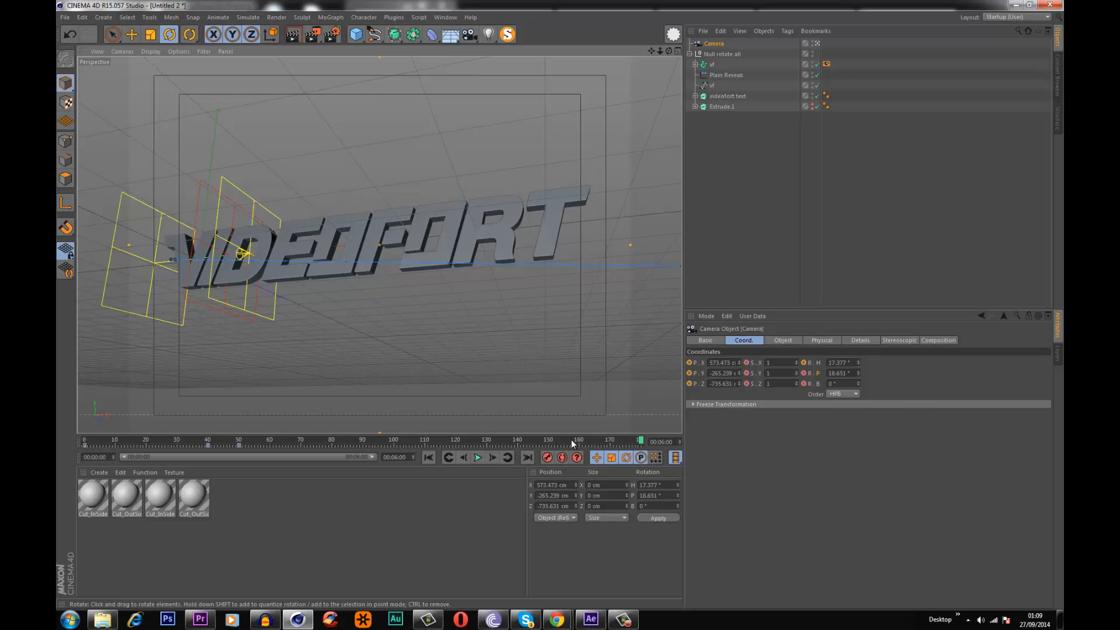
left_click(547, 458)
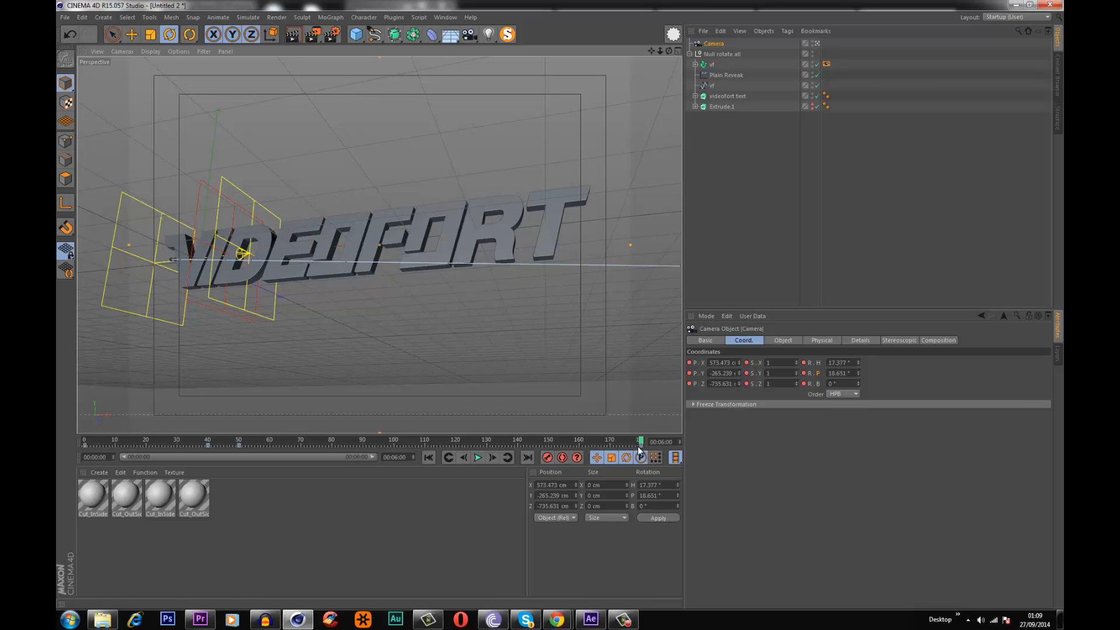
- Open the Timeline, expand the camera's position, scale and rotation tracks, and show their full 6-second range
left_click(445, 17)
left_click(475, 106)
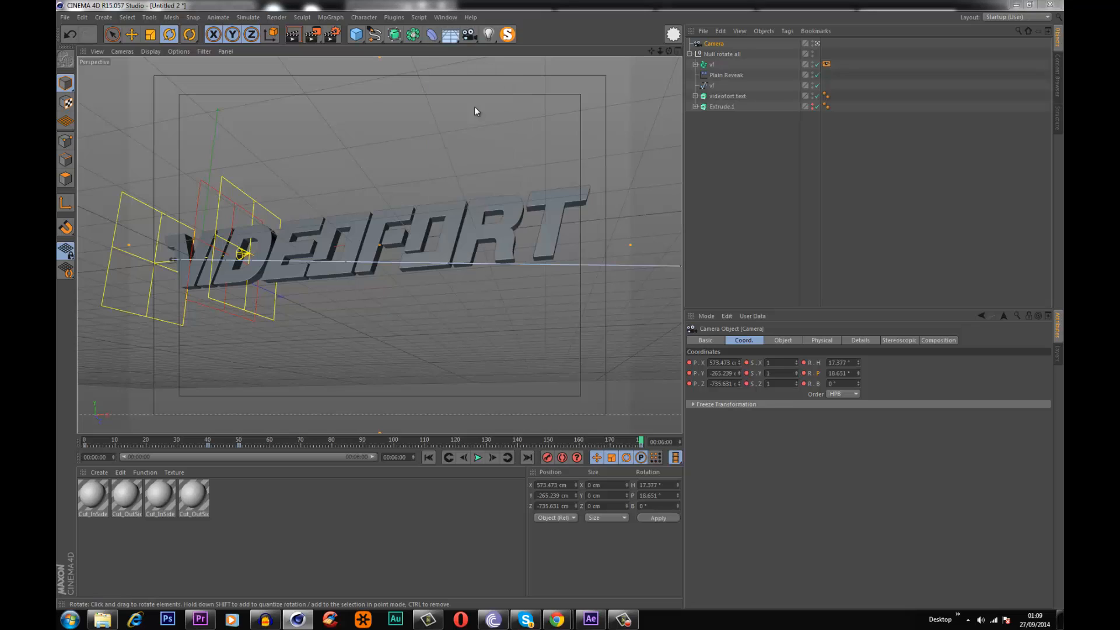
left_click(270, 224)
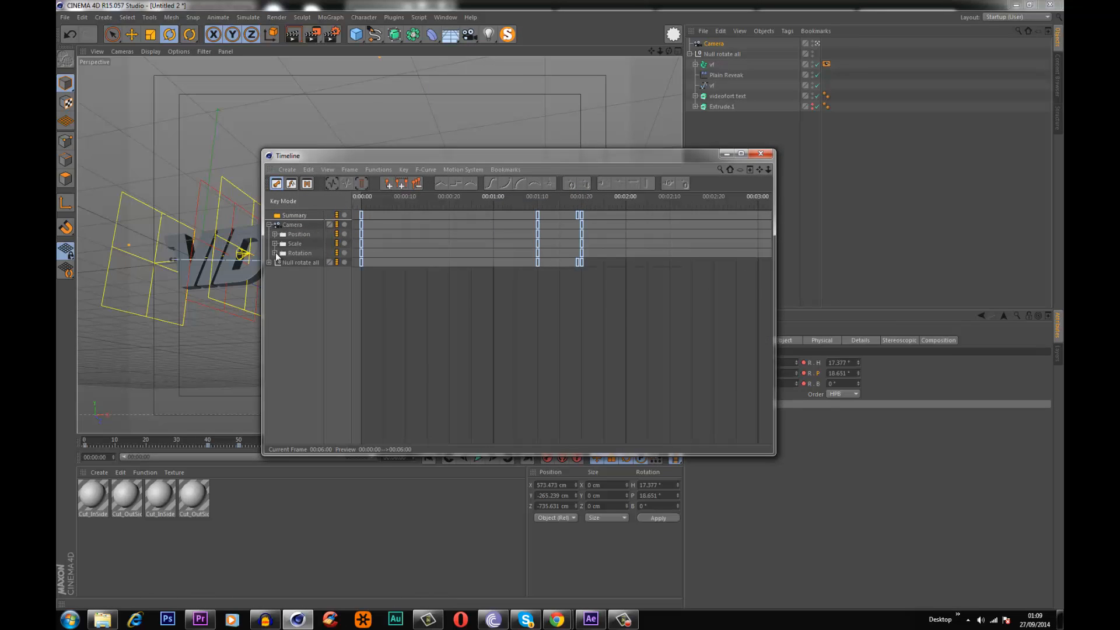
key("ctrl+a")
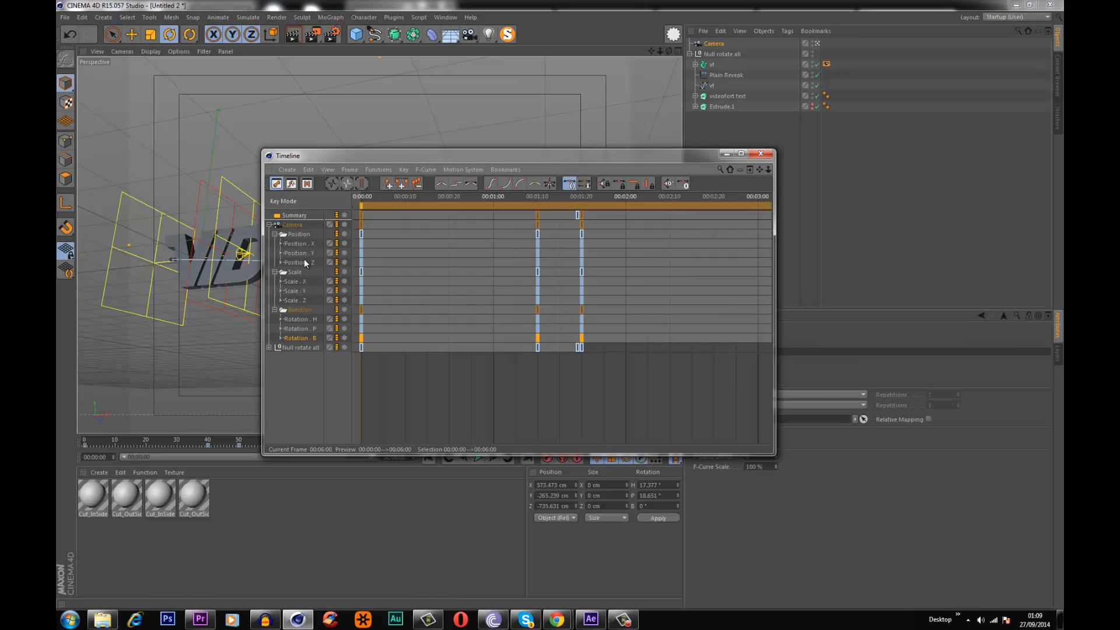
left_click(283, 253)
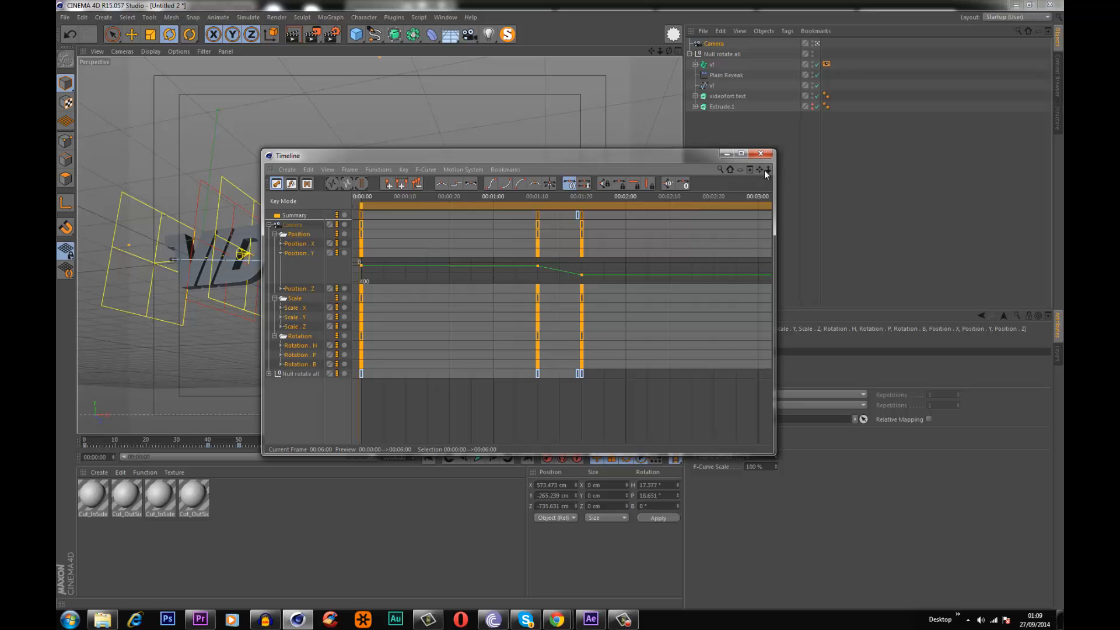
left_click_drag(766, 171, 730, 235)
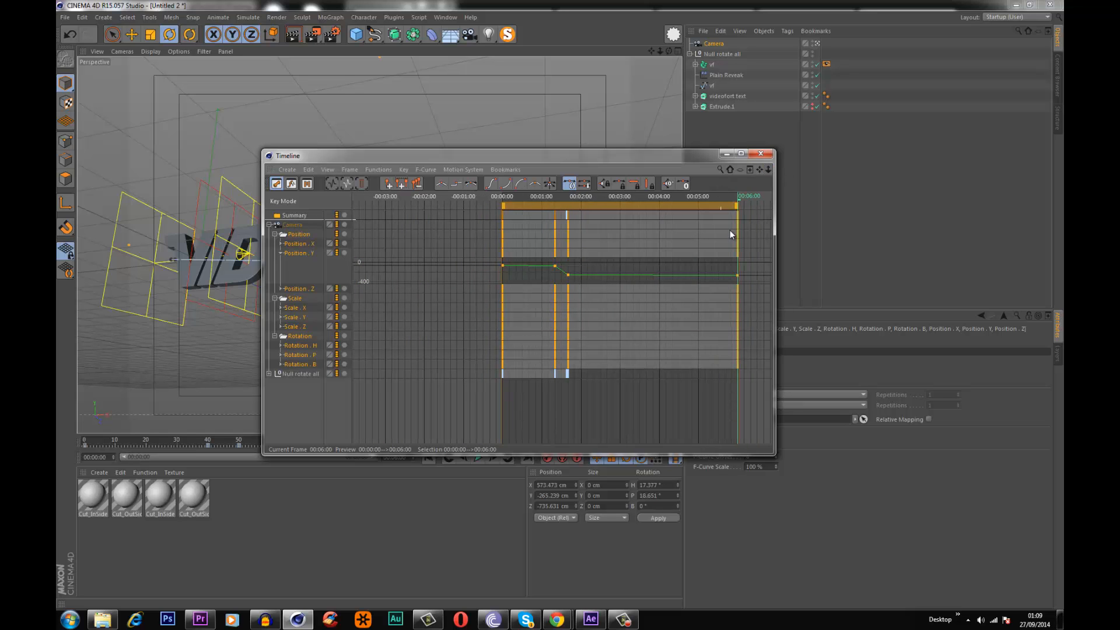
left_click_drag(759, 170, 688, 169)
left_click(718, 239)
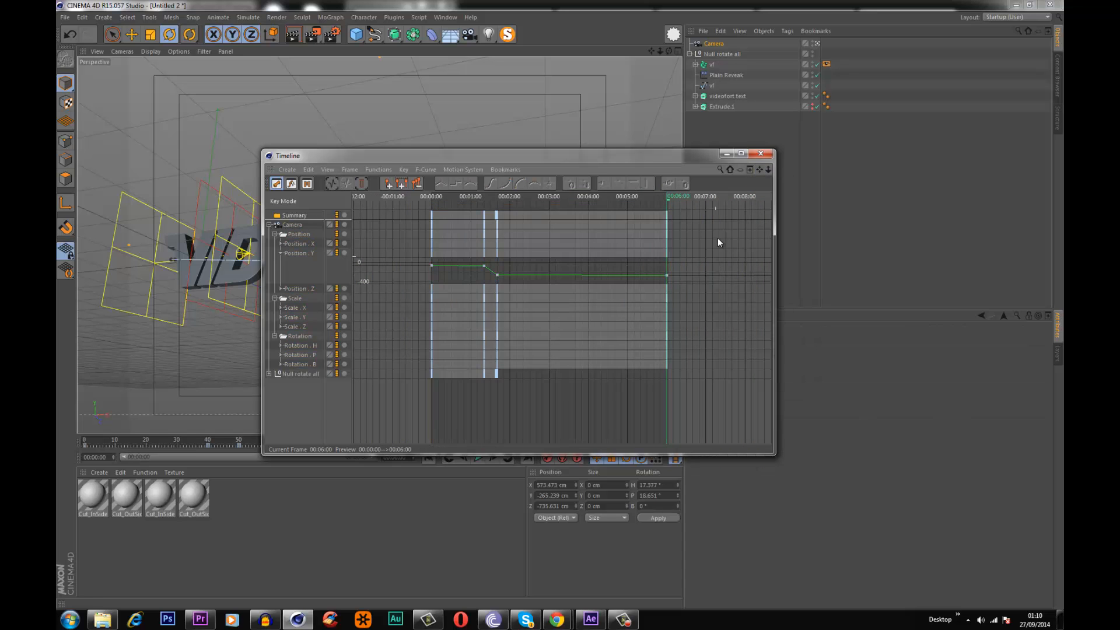
- Set the camera's keys at 00:06:00 to Linear interpolation and close the Timeline
left_click_drag(692, 407, 611, 200)
left_click_drag(659, 157, 503, 128)
left_click(768, 374)
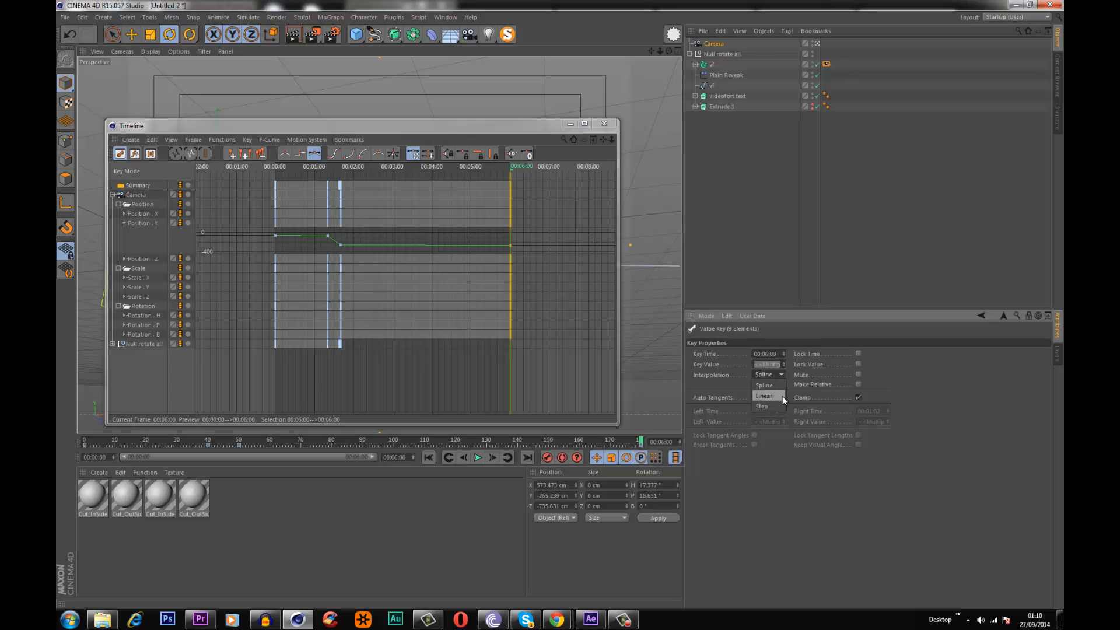
left_click(604, 124)
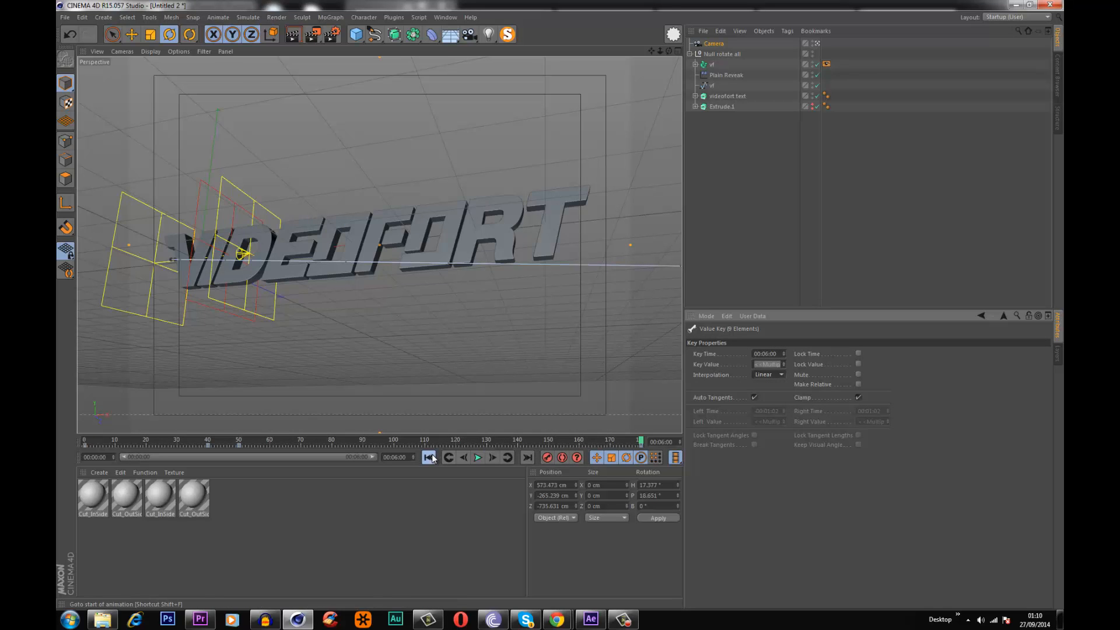
- Play the animation from the start and scrub the timeline back to about frame 9 to check the camera move
left_click(428, 457)
left_click(477, 457)
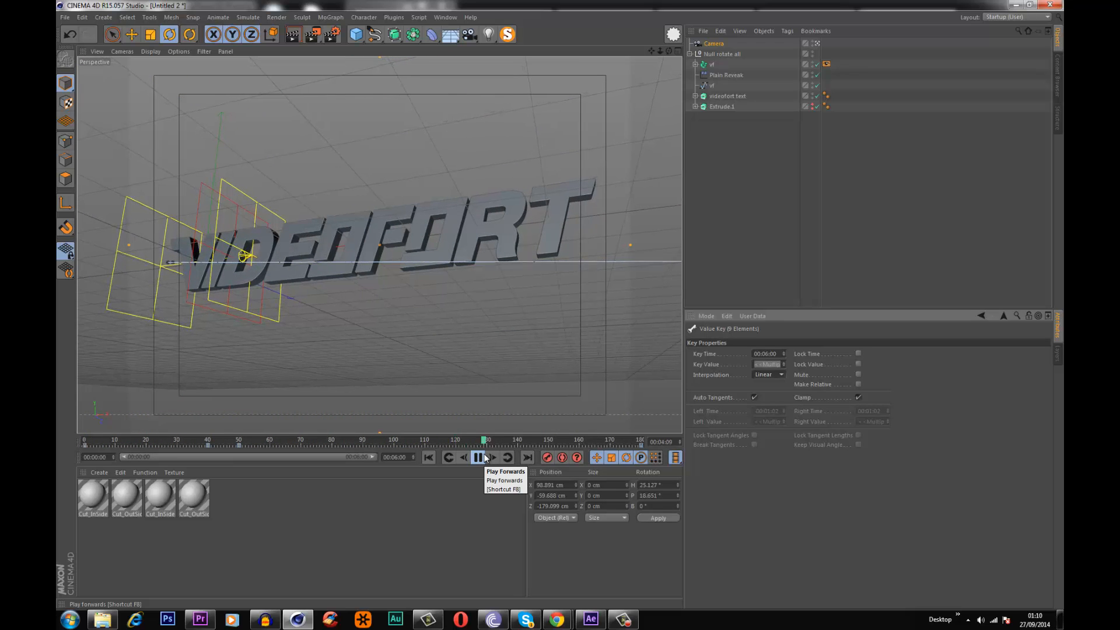
left_click(429, 457)
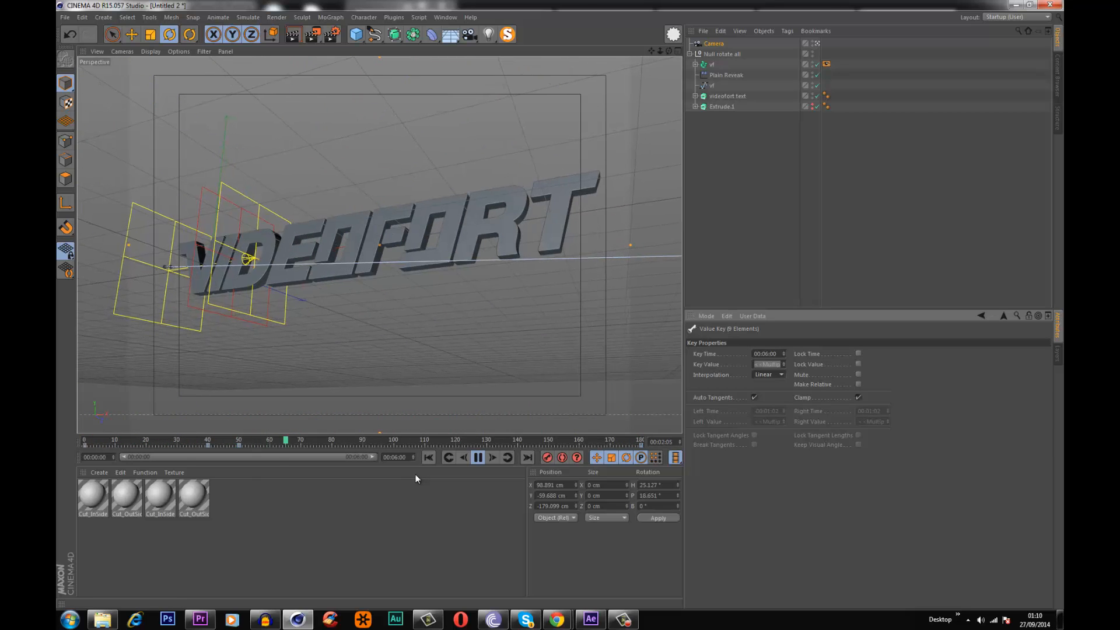
left_click(477, 457)
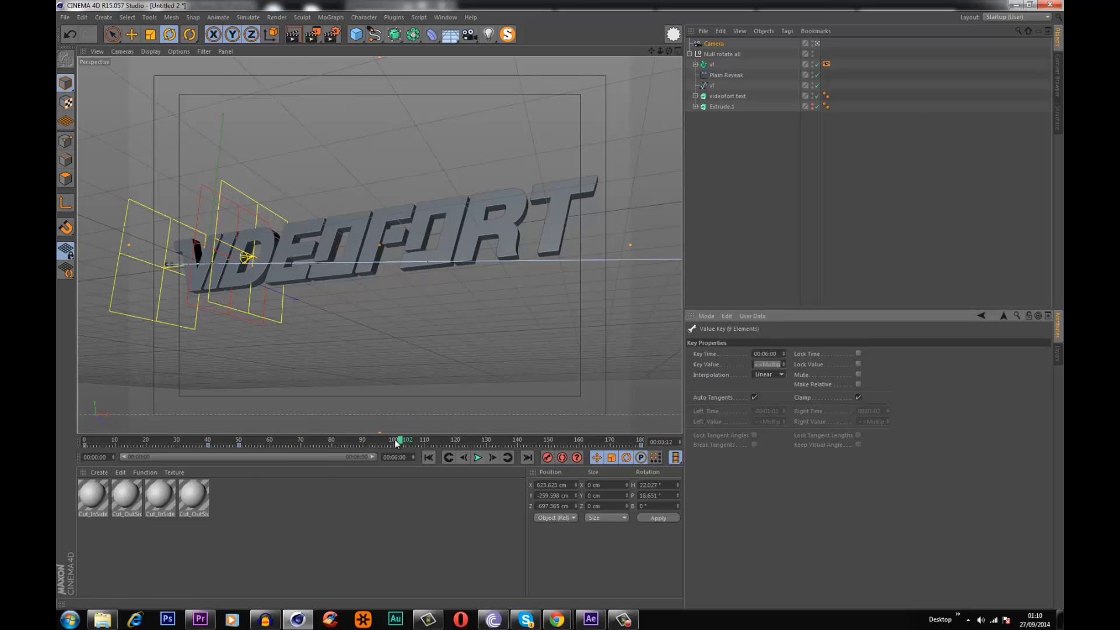
left_click_drag(395, 443, 245, 465)
left_click_drag(319, 441, 111, 425)
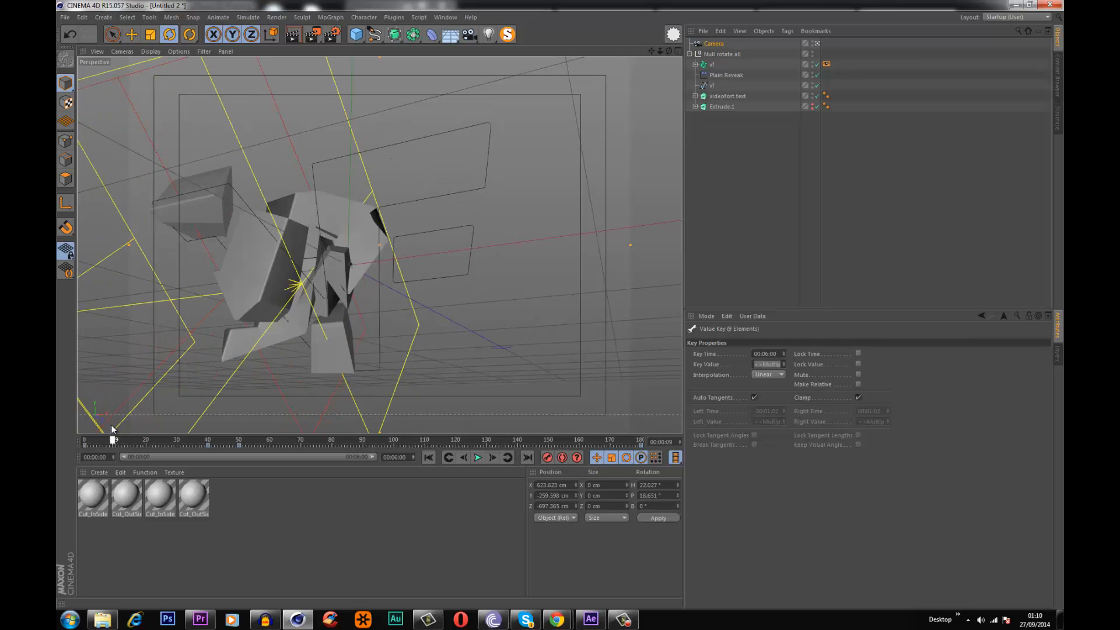
- Switch to the vf trace_0003.c4d project, play back its animation and leave the camera's view
left_click(446, 17)
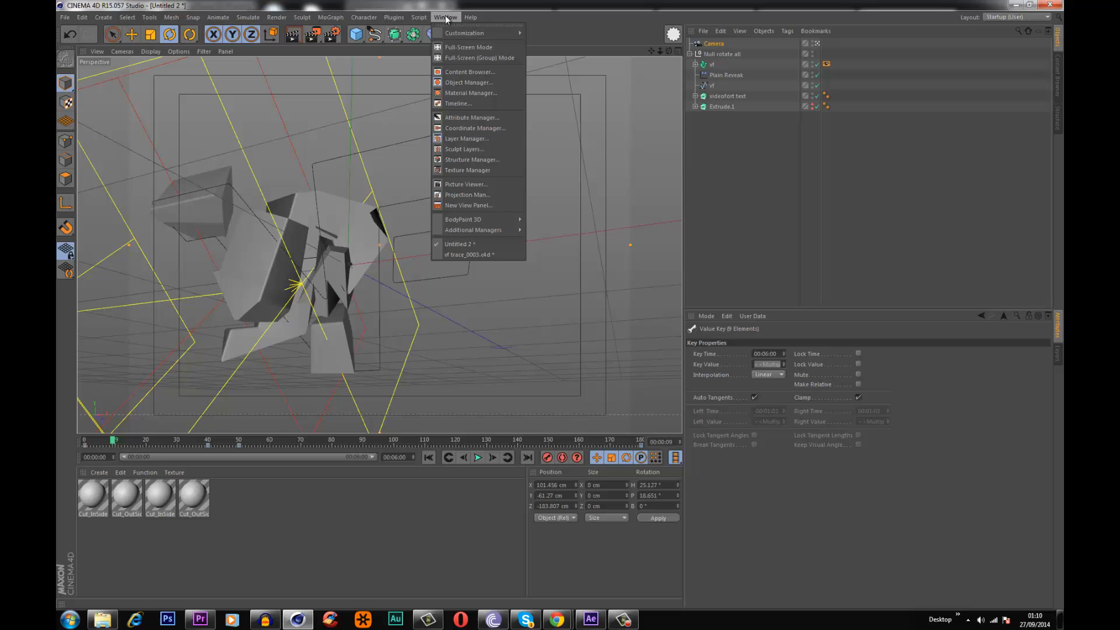
left_click(488, 254)
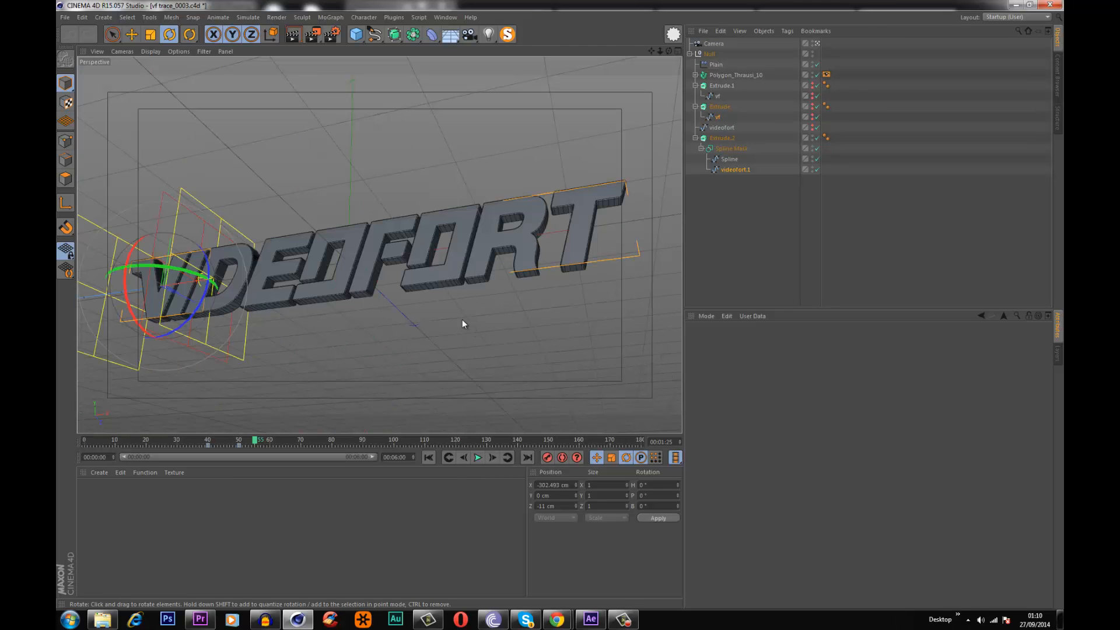
left_click(476, 458)
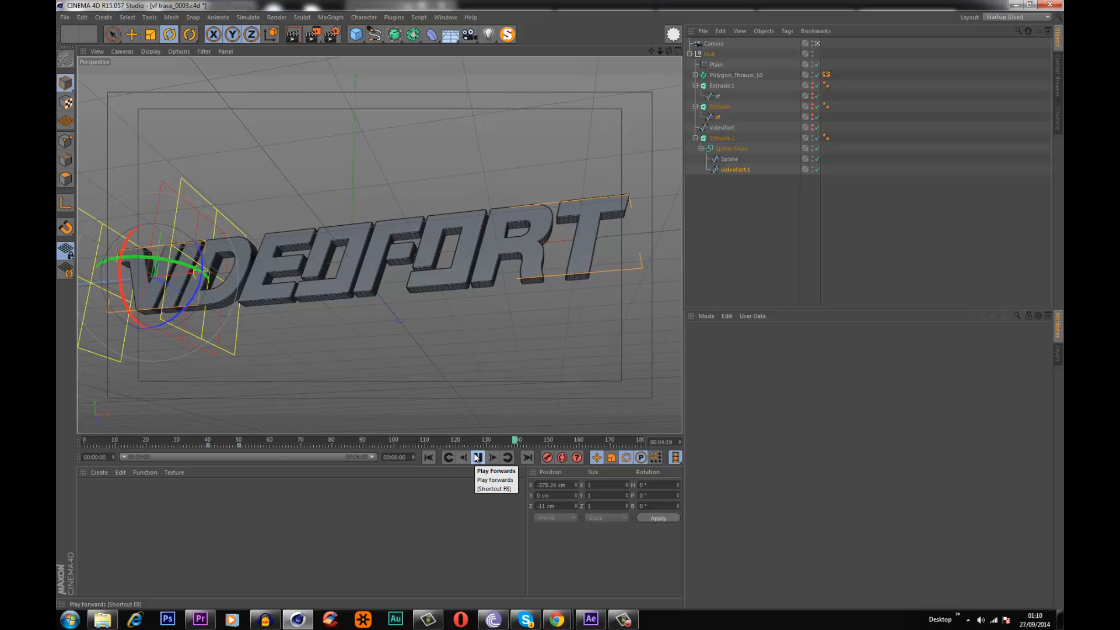
left_click(477, 458)
left_click(729, 199)
left_click(817, 44)
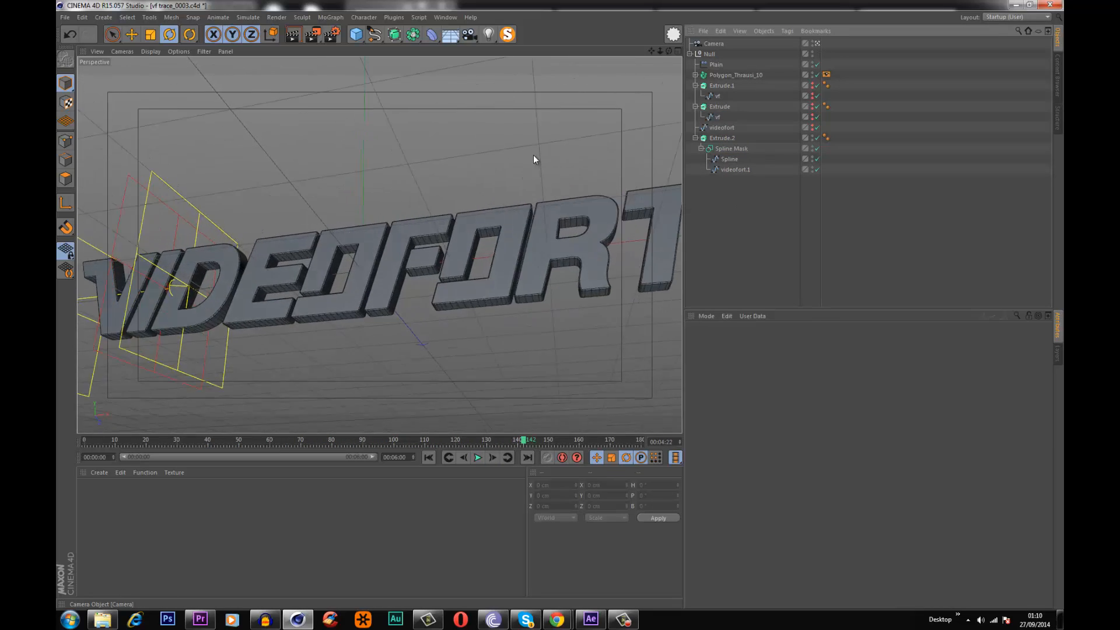
- Set the fillet steps of the VIDEOFORT extrude's start and end caps to 4
scroll(435, 217, "up", 5)
scroll(434, 215, "down", 5)
left_click_drag(432, 215, 329, 271, "alt")
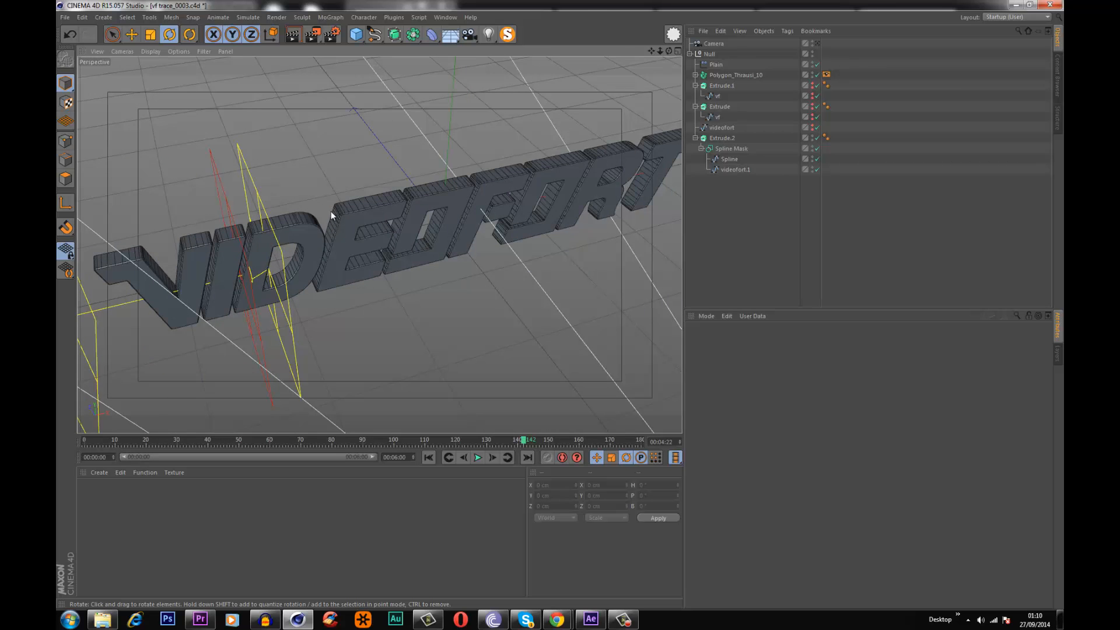
right_click_drag(329, 211, 412, 183, "alt")
left_click_drag(334, 242, 360, 226, "alt")
left_click(722, 138)
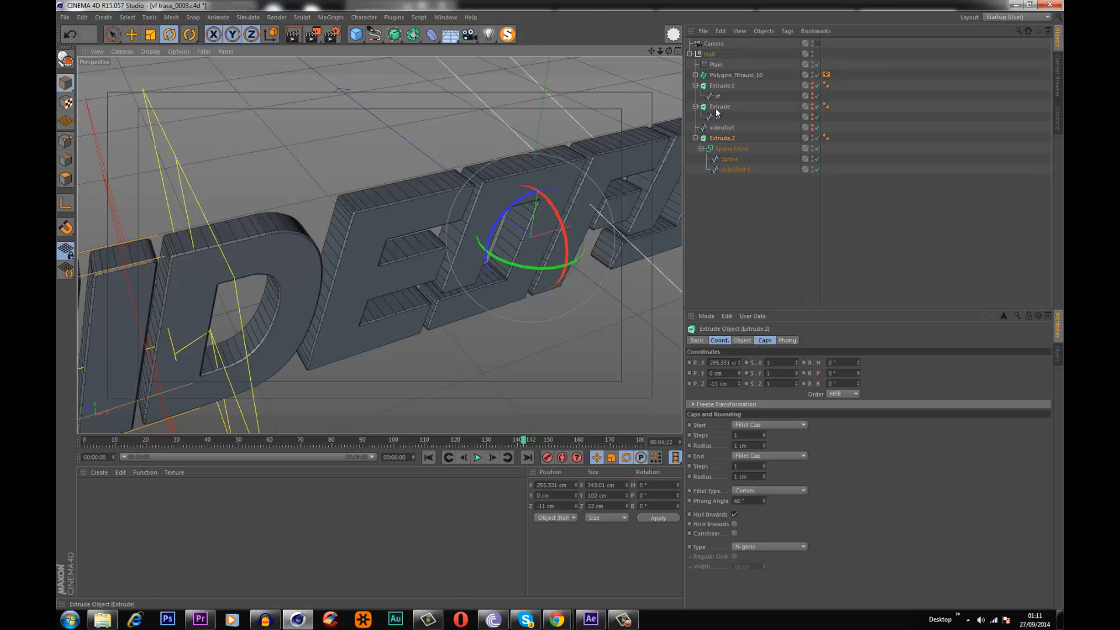
left_click(764, 340)
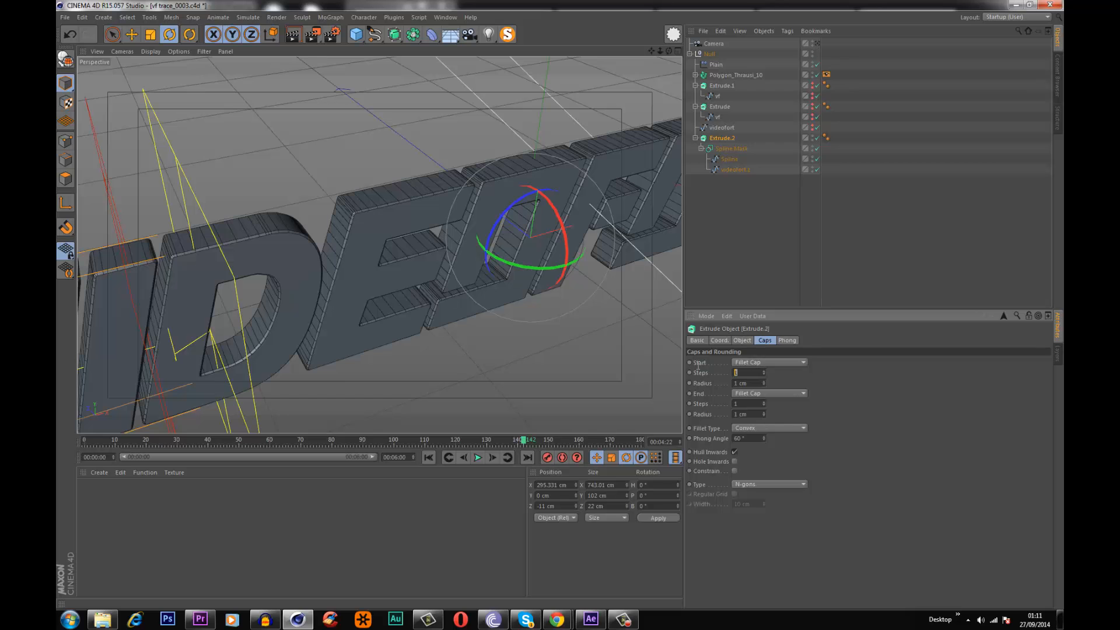
double_click(749, 403)
type("4")
left_click(887, 419)
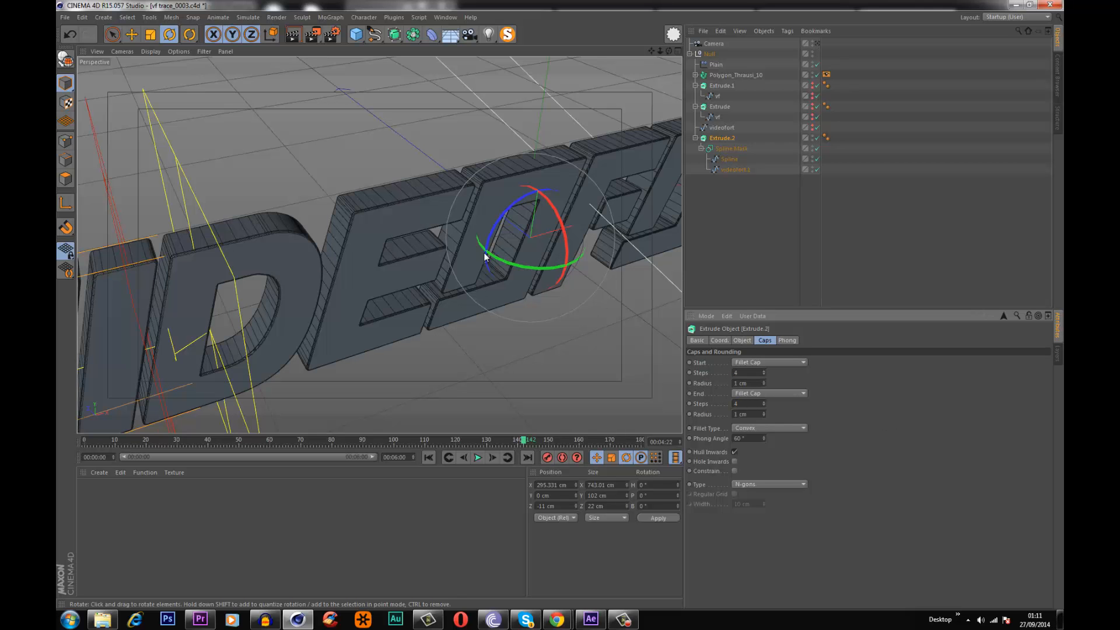
- Check the rounded letter edges up close and add a target spot light to the scene
right_click_drag(413, 225, 447, 159, "alt")
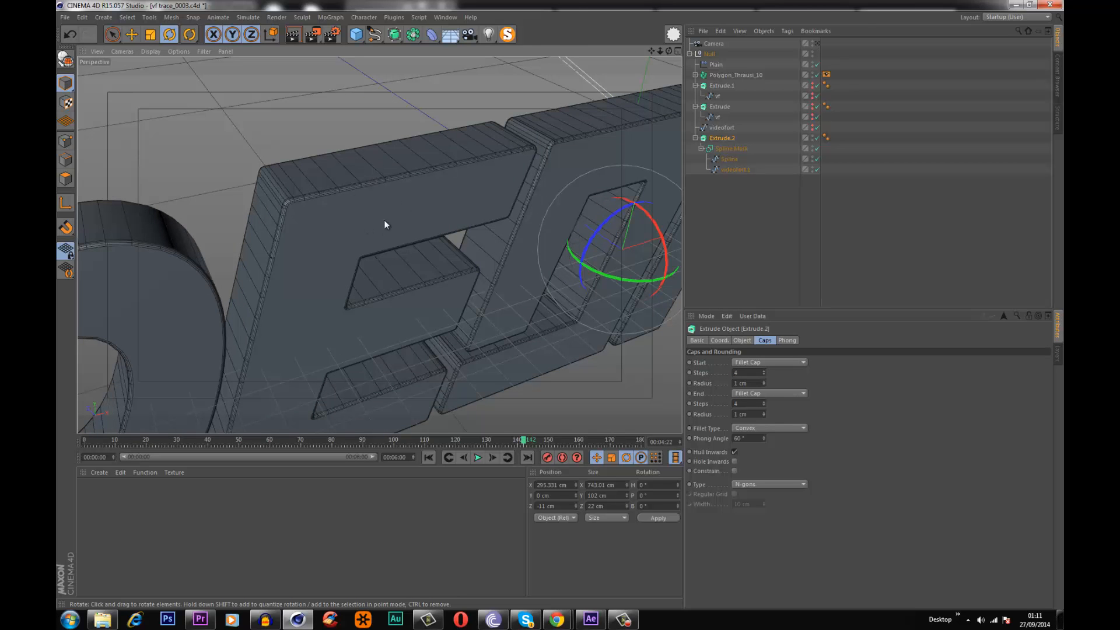
right_click_drag(361, 179, 235, 259, "alt")
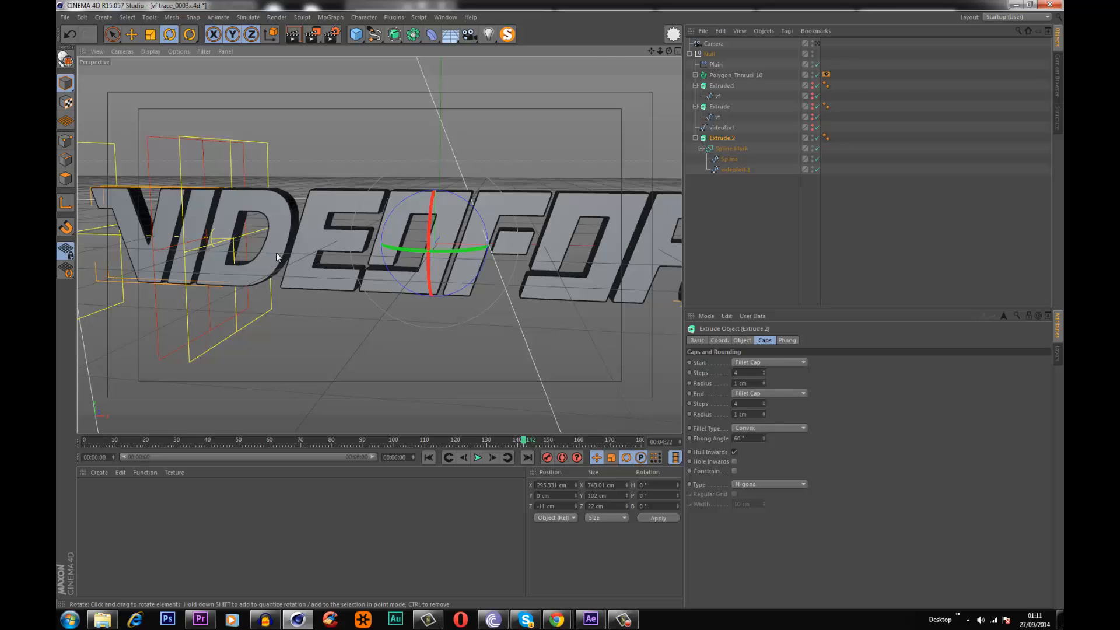
left_click_drag(275, 253, 259, 207, "alt")
right_click_drag(259, 206, 259, 294, "alt")
left_click_drag(259, 294, 388, 267, "alt")
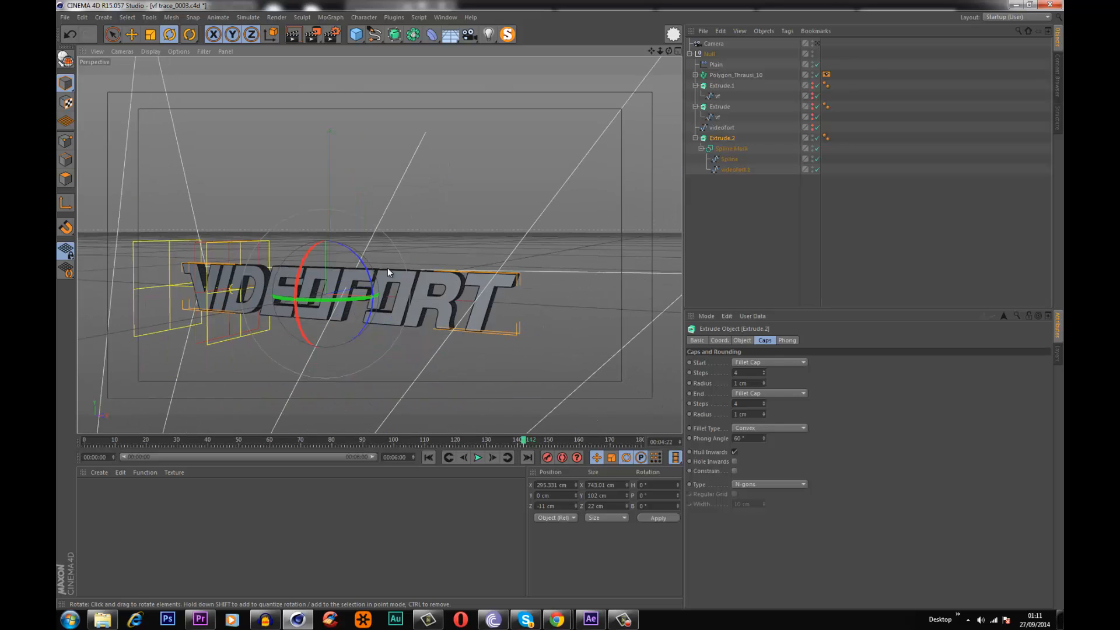
left_click(723, 215)
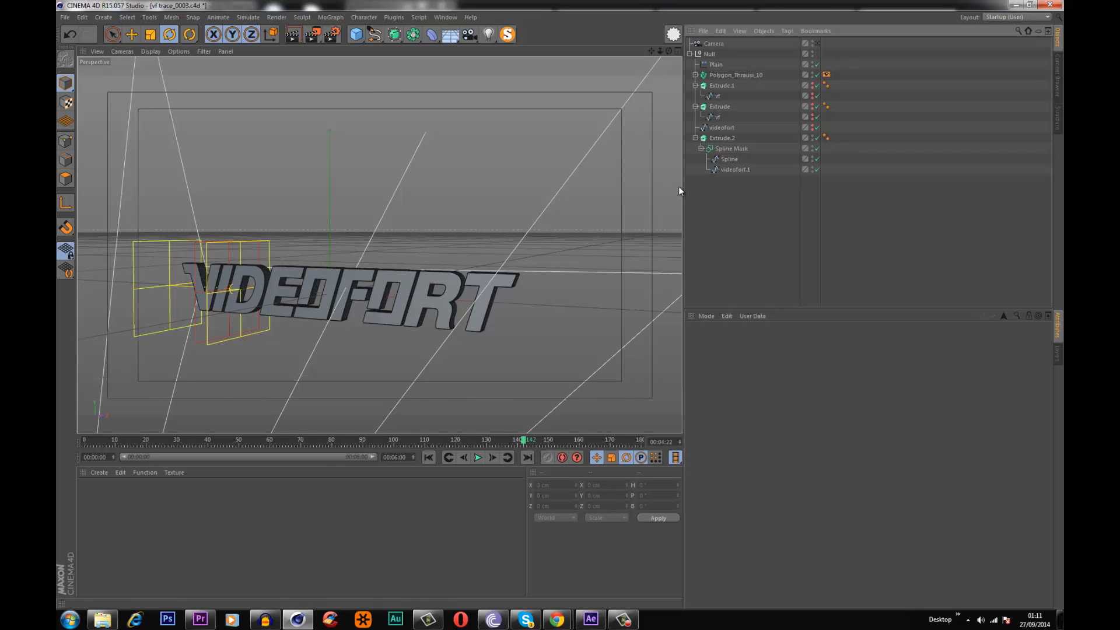
left_click(487, 38)
left_click(528, 72)
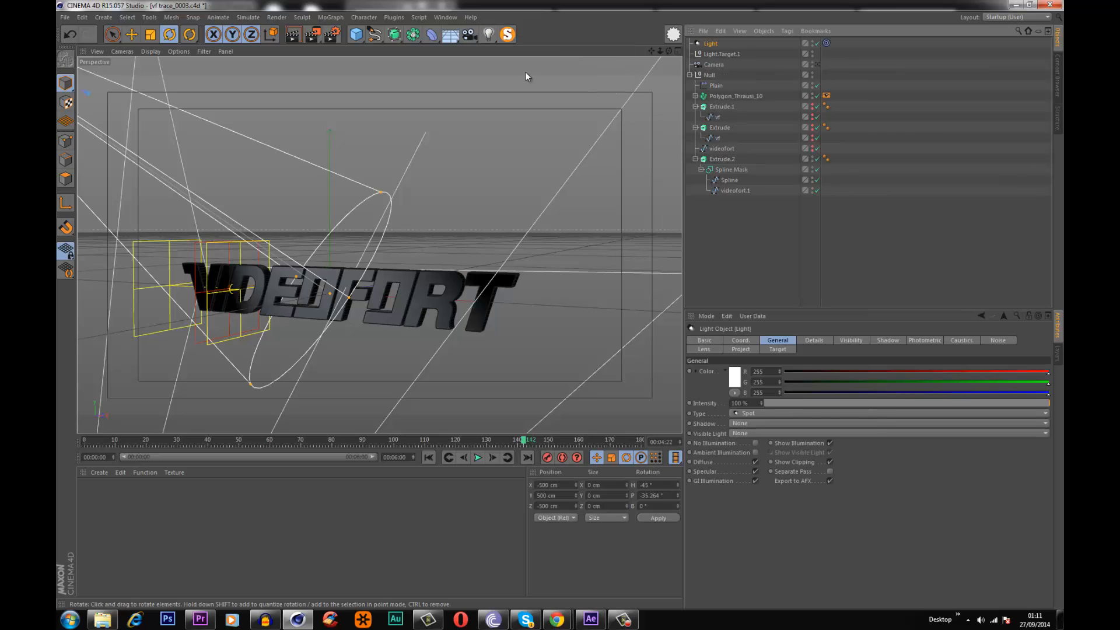
- Duplicate the target light and set the copy's X position to 500 cm
left_click_drag(526, 72, 560, 305, "alt")
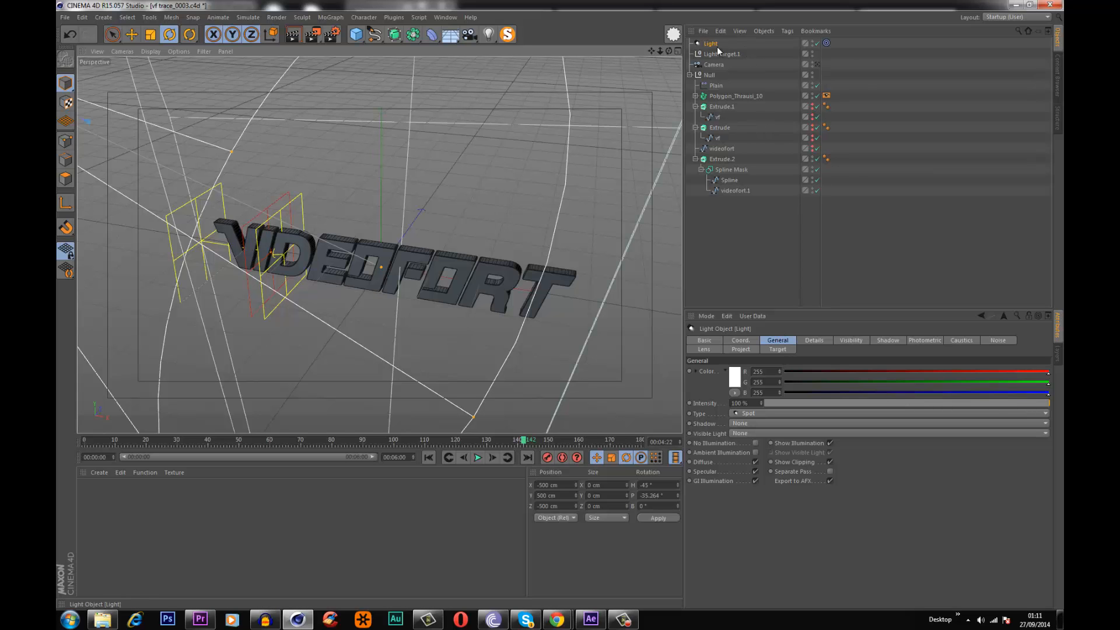
left_click_drag(716, 49, 716, 49, "ctrl")
right_click_drag(420, 217, 327, 255, "alt")
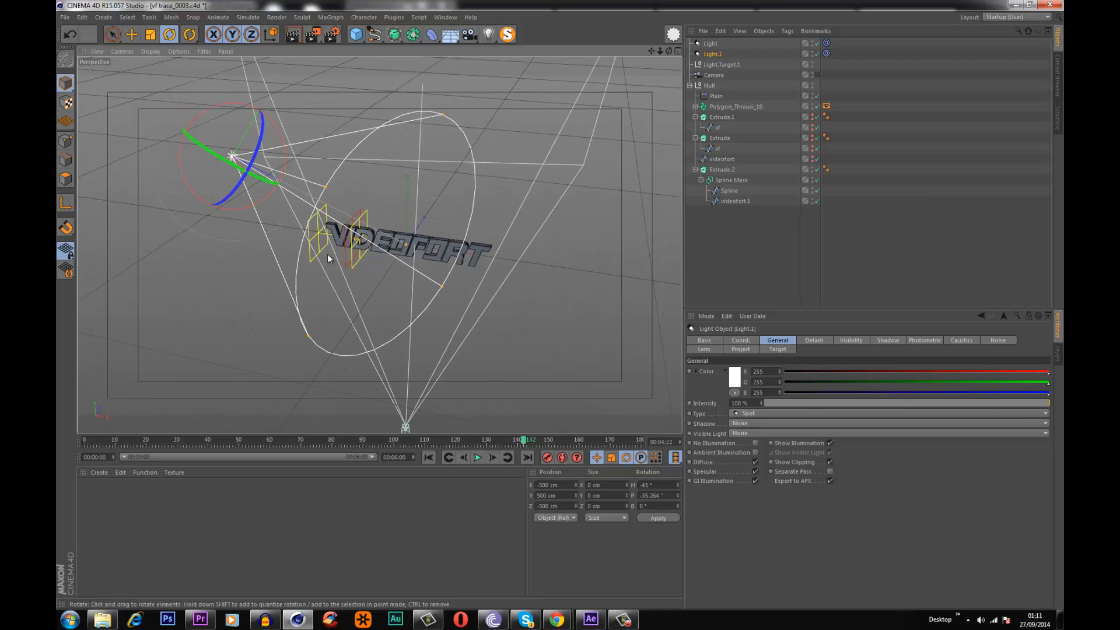
middle_click_drag(327, 255, 515, 487, "alt")
left_click(541, 485)
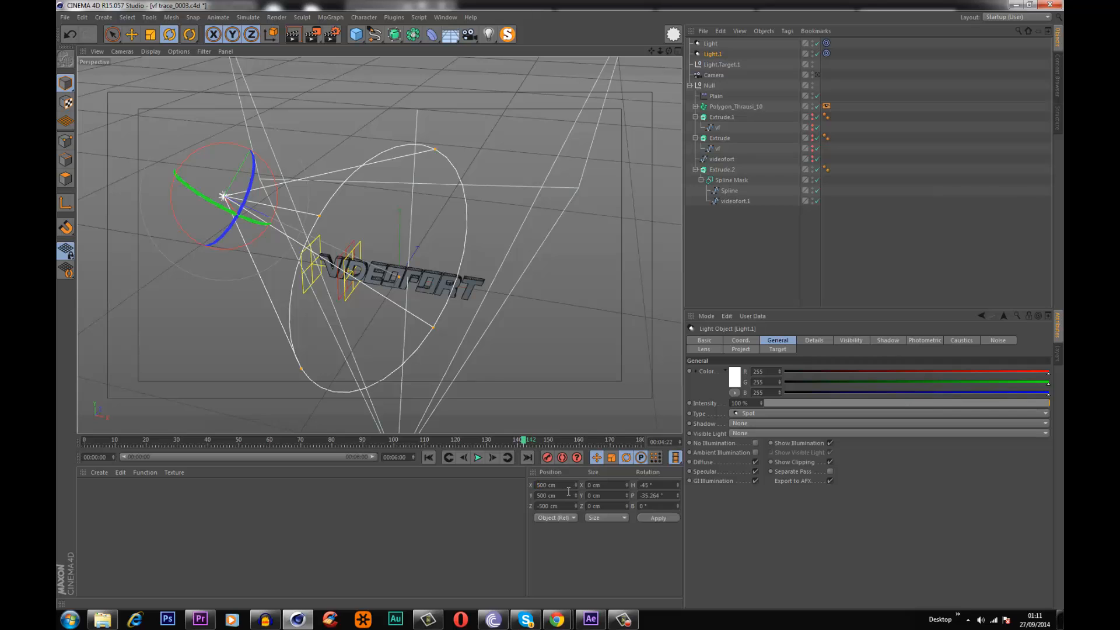
key("Return")
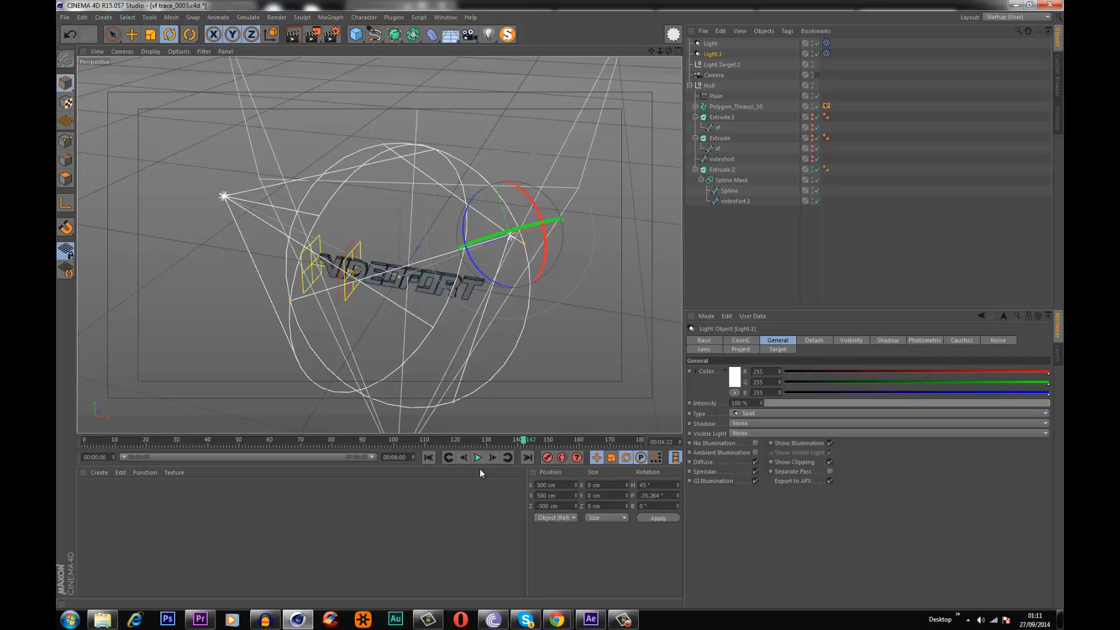
- Set the second light's intensity to 25%
left_click(753, 402)
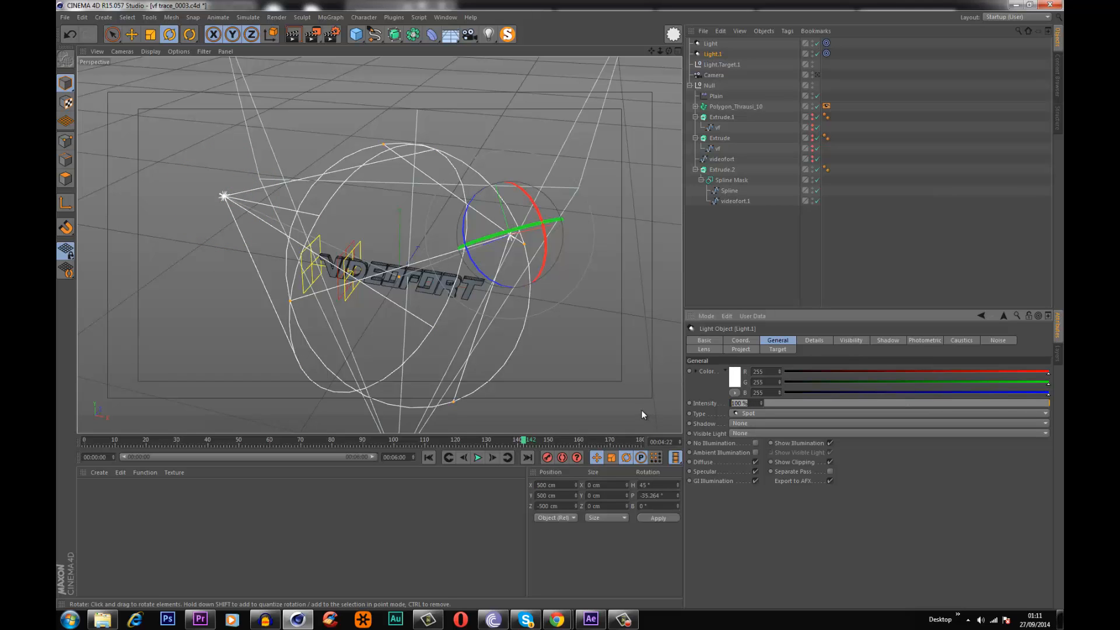
type("25")
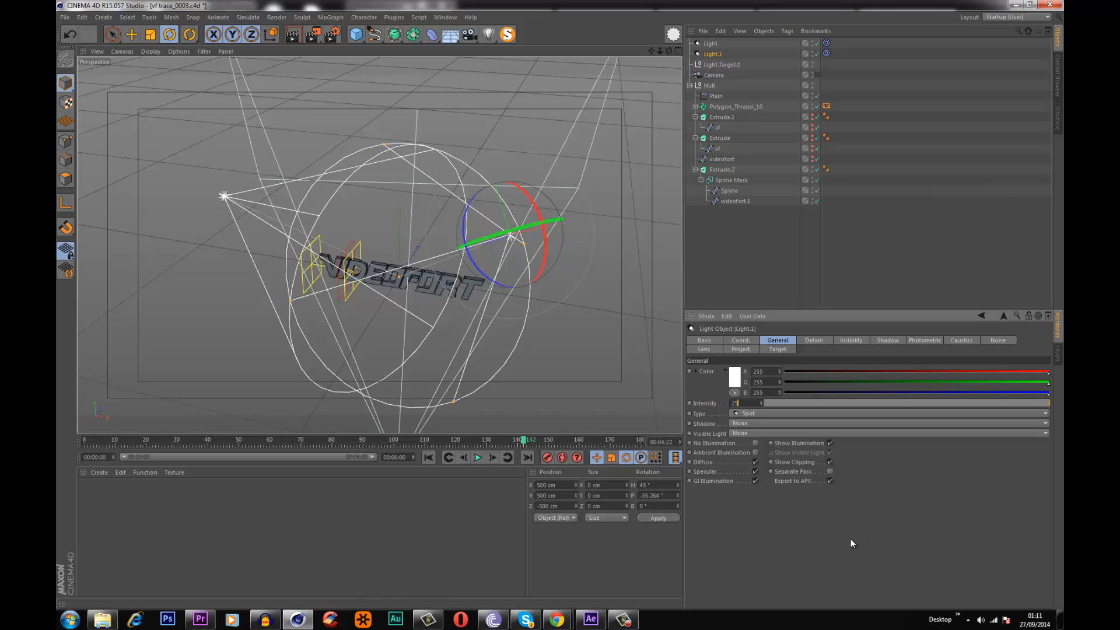
key("Return")
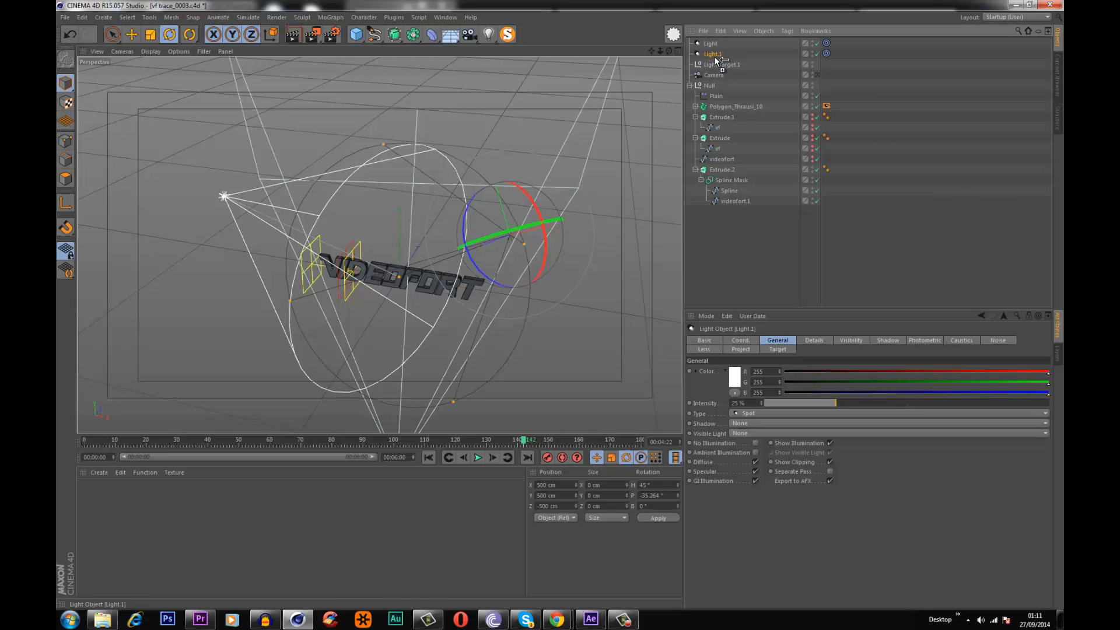
- Duplicate the second light and place the copy behind the text at X 250, Y 250 and Z 500 cm
left_click_drag(717, 58, 718, 61, "ctrl")
left_click(541, 506)
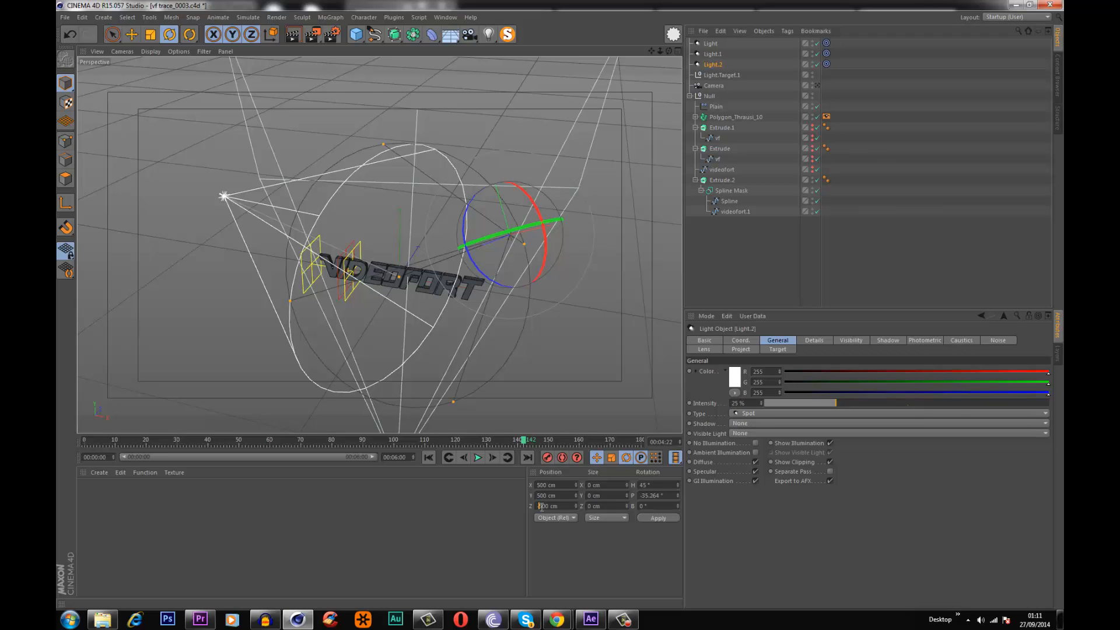
key("Return")
left_click(555, 484)
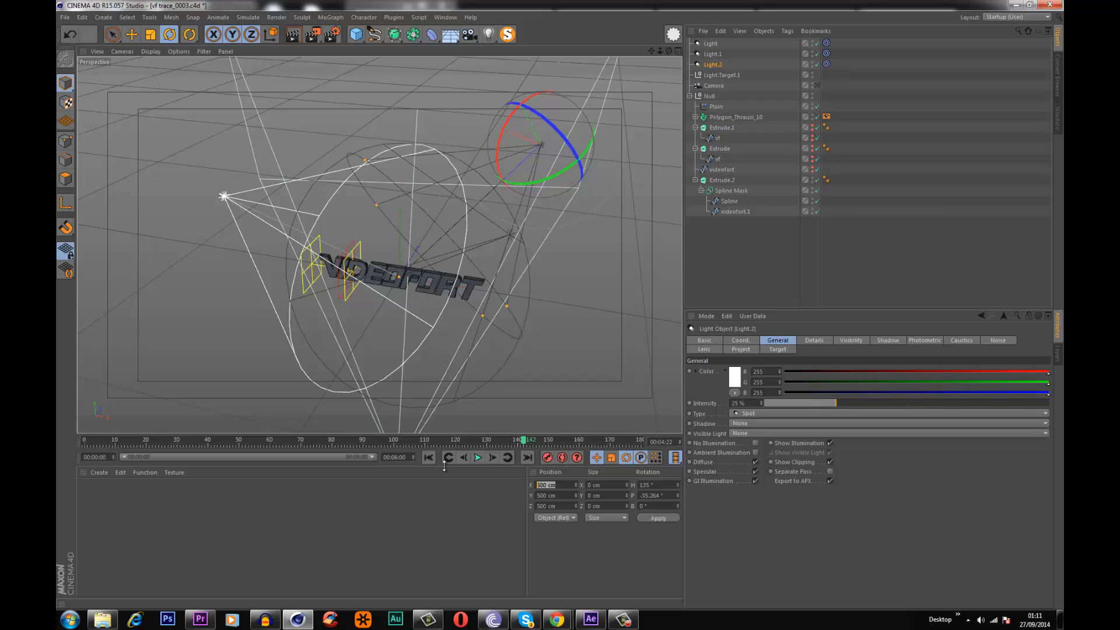
left_click(568, 496)
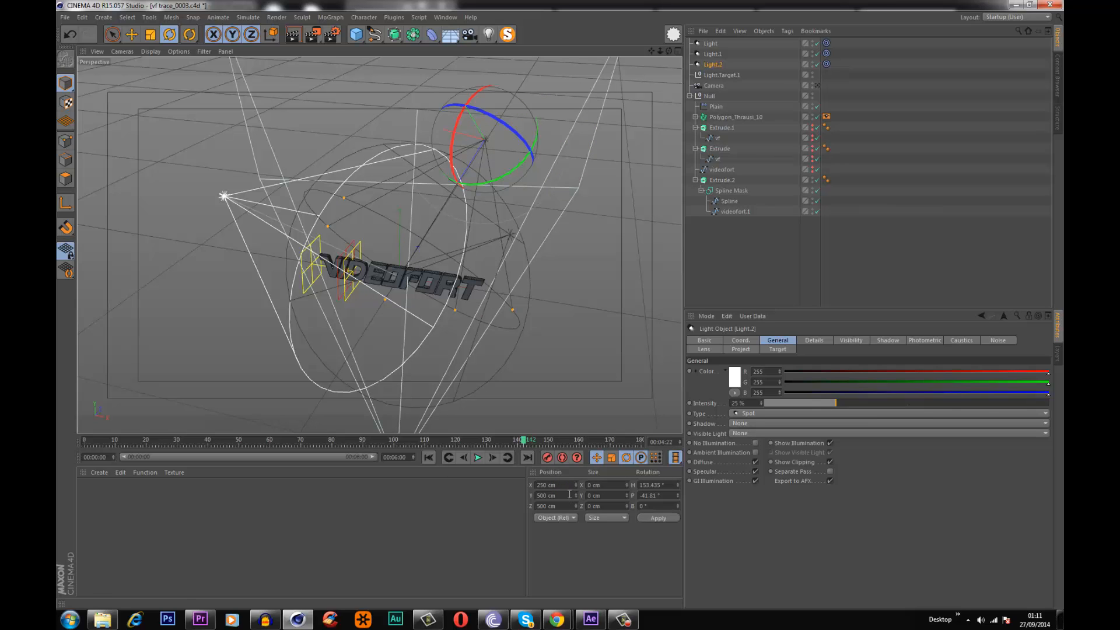
key("Return")
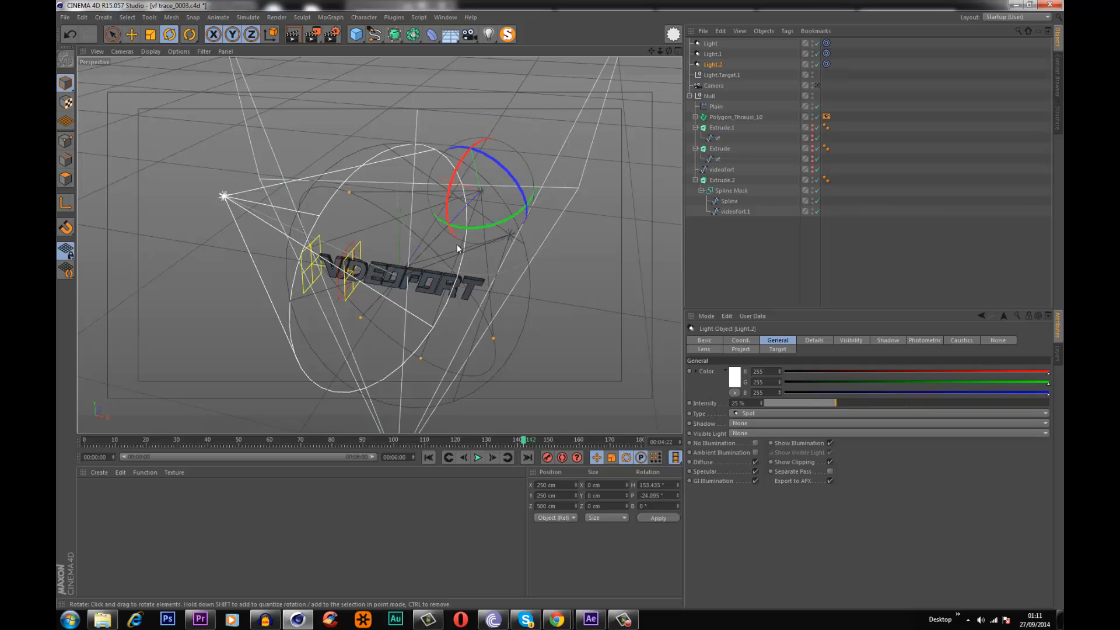
- Set the rear light's intensity to 150%
left_click_drag(748, 403, 604, 393)
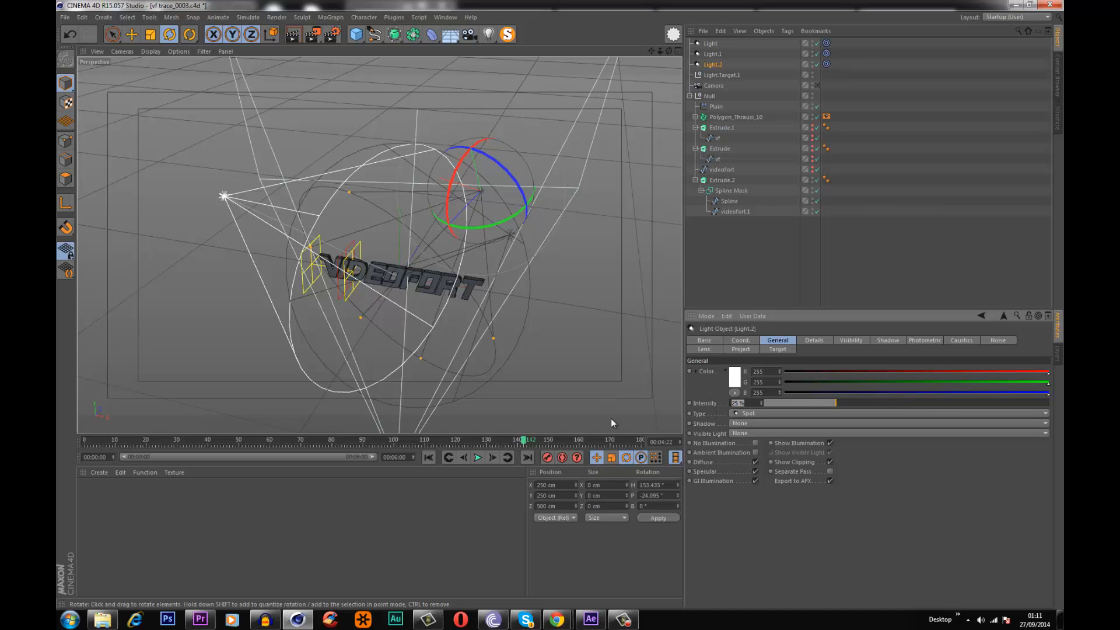
type("150")
key("Return")
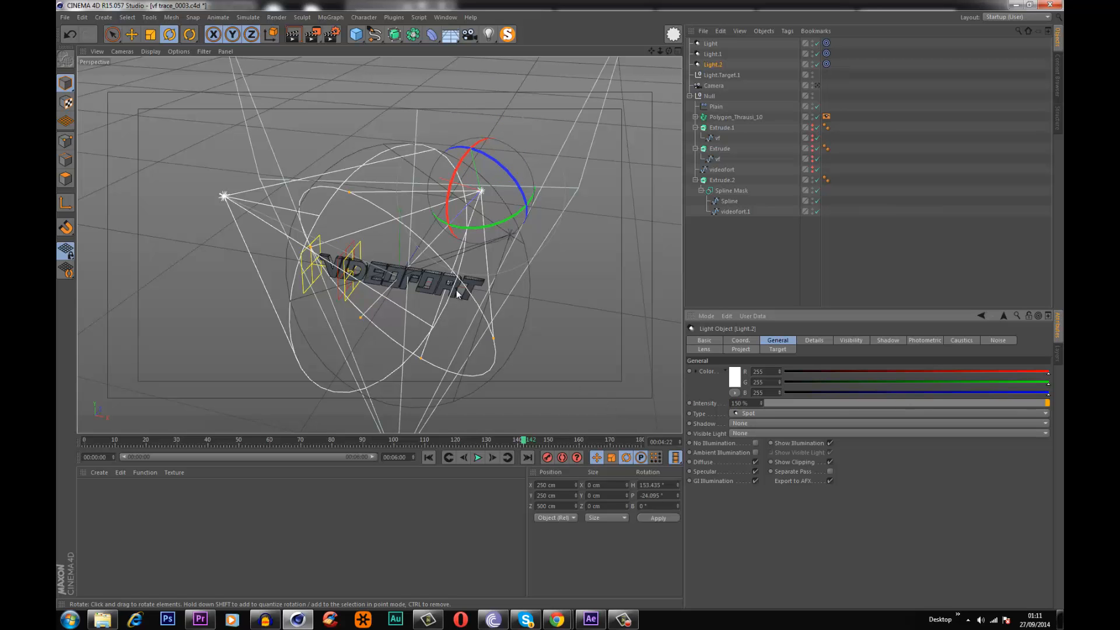
- Render the viewport from a low angle in front of the text to check the lighting
mouse_move(455, 293)
right_mouse_down("alt")
mouse_move(552, 224)
mouse_move(393, 263)
right_mouse_up("alt")
left_click_drag(393, 264, 320, 187, "alt")
left_click_drag(338, 268, 253, 248, "alt")
left_click(293, 33)
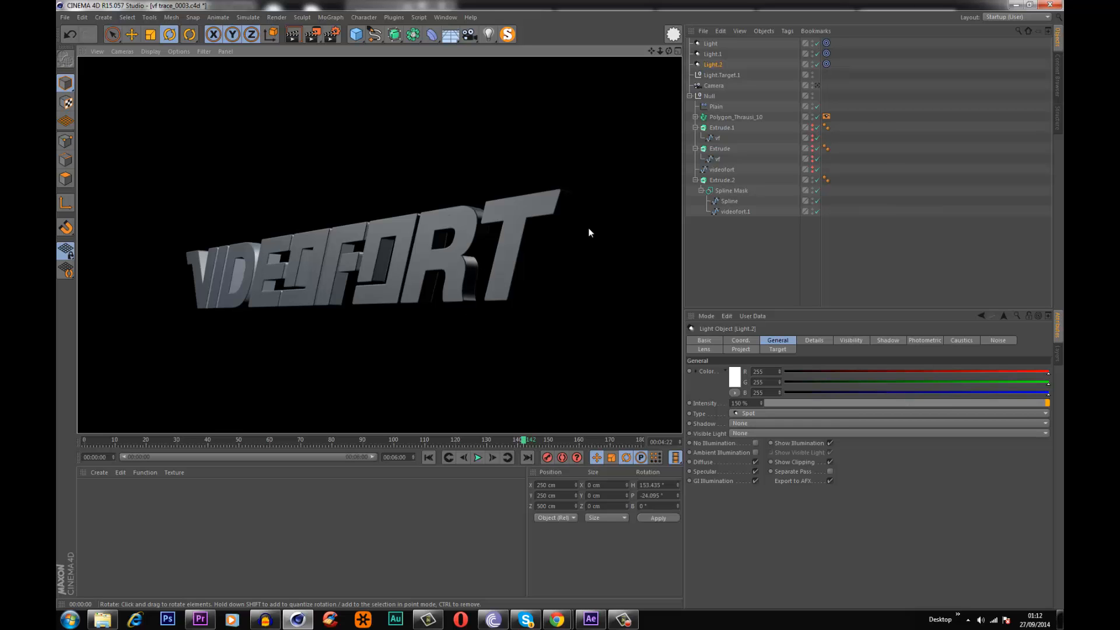
- Create a new material with Reflection enabled at 90% brightness, using a Fresnel texture at 30% mix strength
left_click_drag(310, 276, 466, 334, "alt")
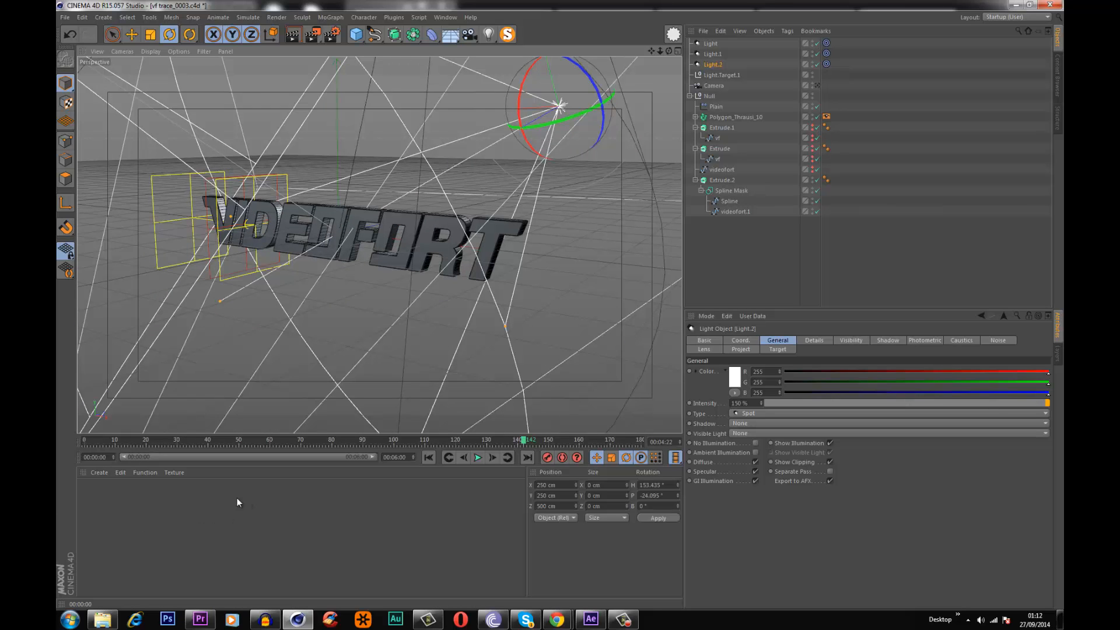
double_click(155, 530)
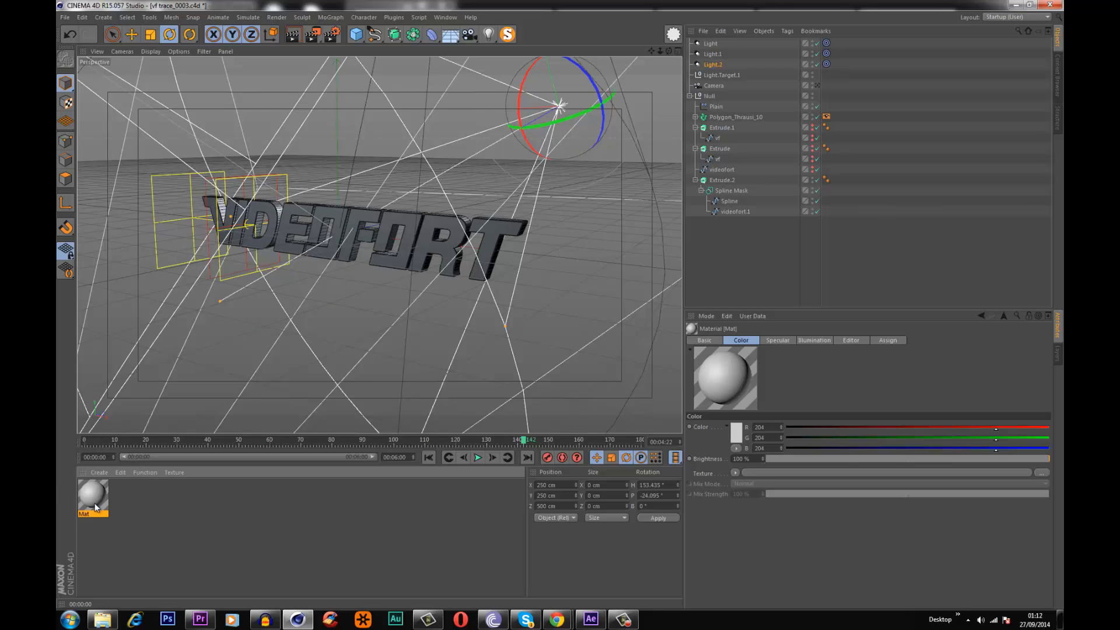
double_click(95, 496)
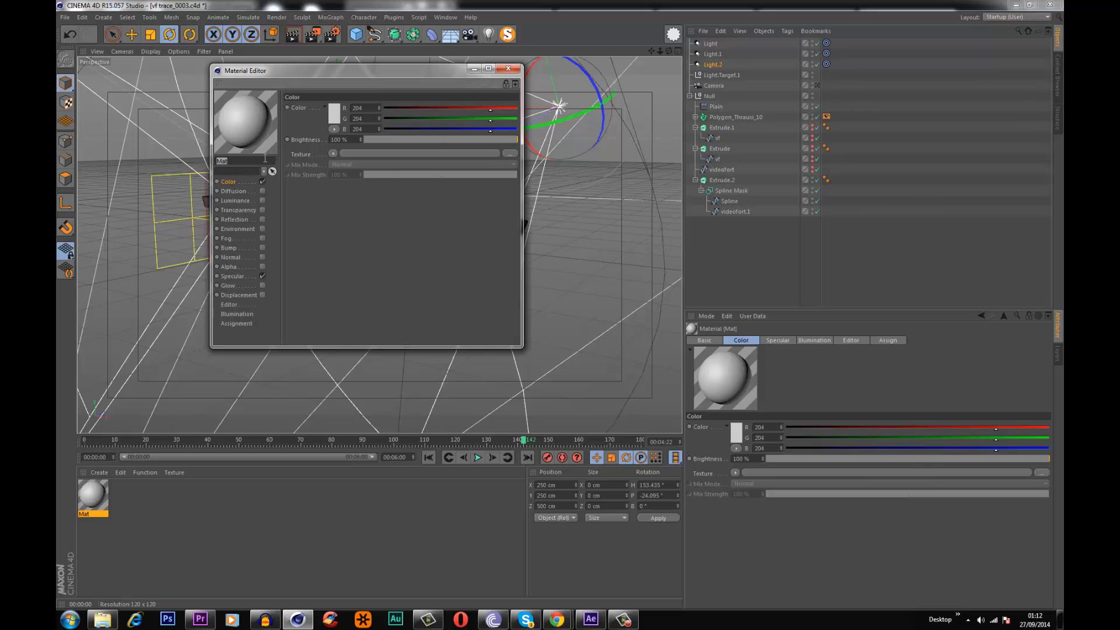
left_click(263, 219)
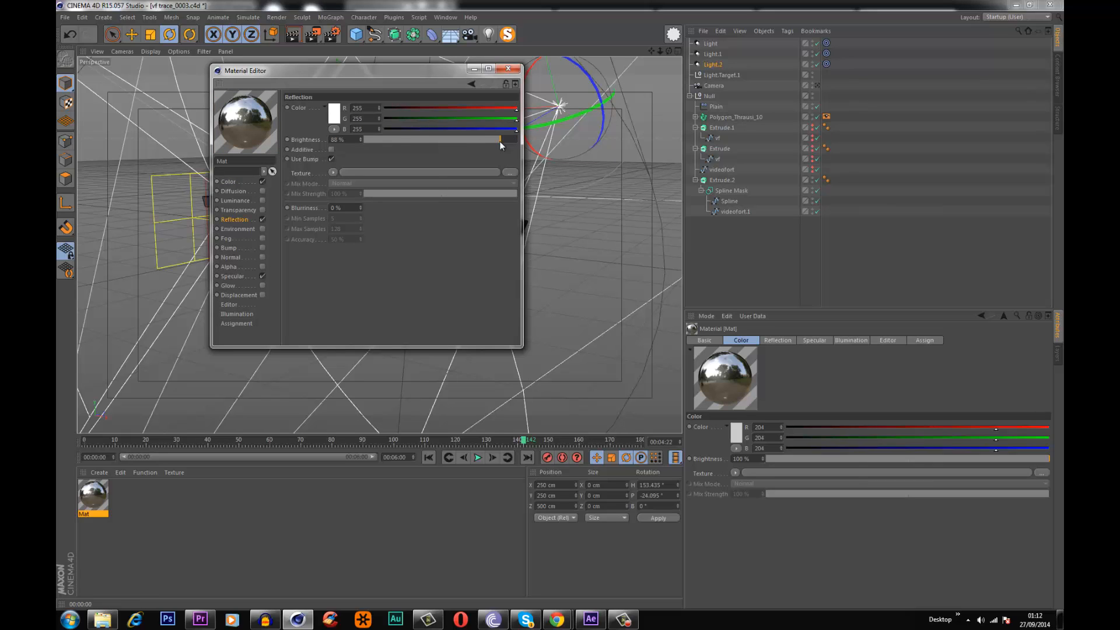
left_click(332, 173)
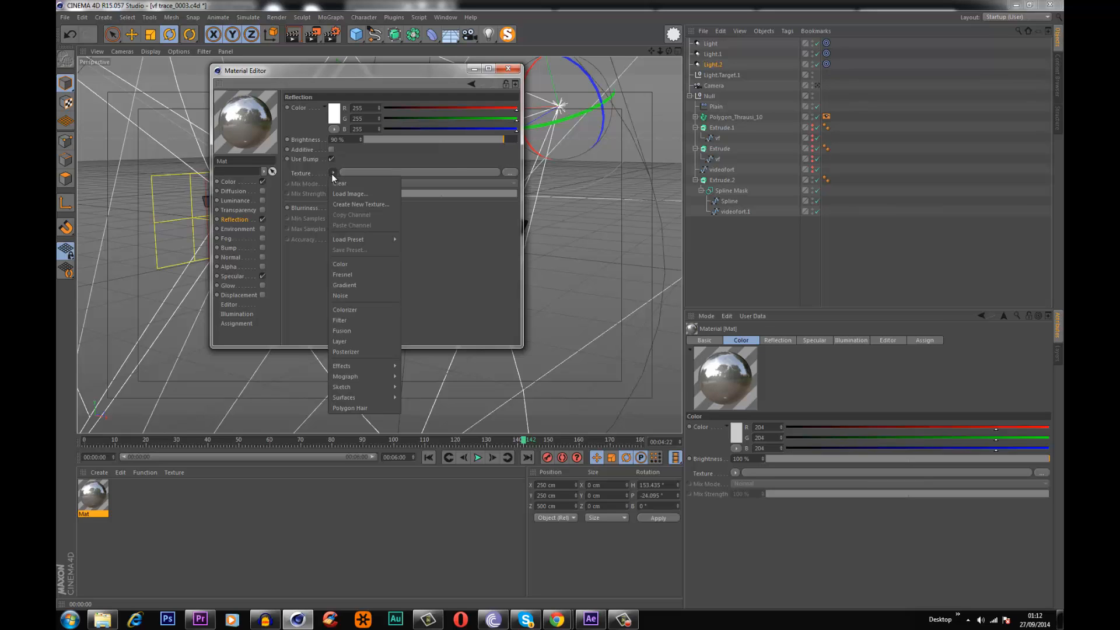
left_click(359, 277)
left_click_drag(394, 227, 387, 226)
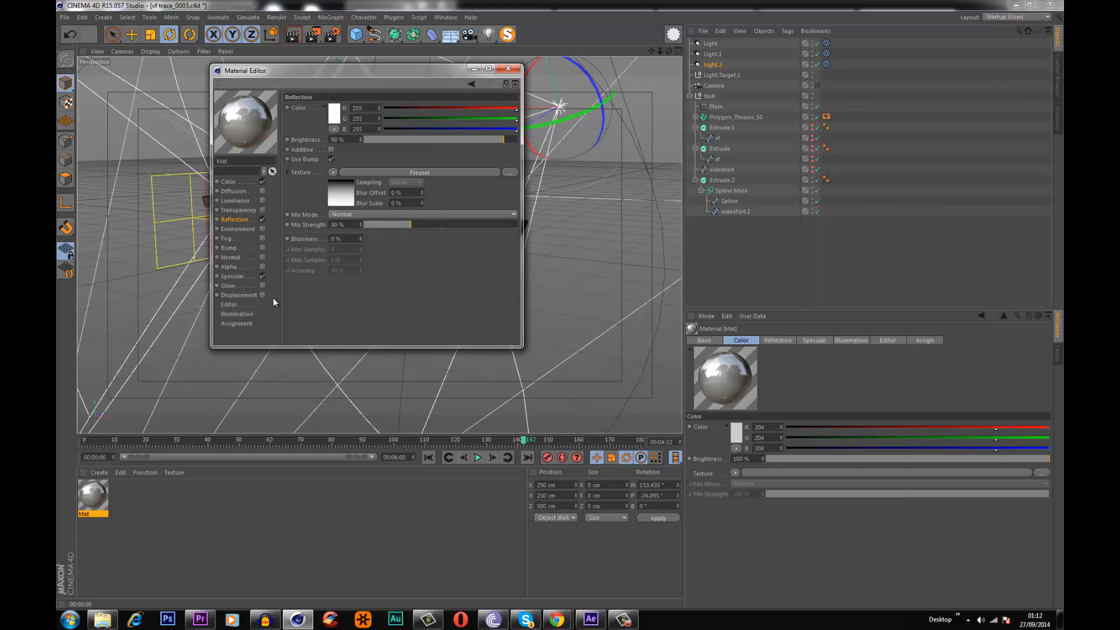
- Set the material's specular width to 27%, height to 100% and falloff to -3%
left_click(232, 276)
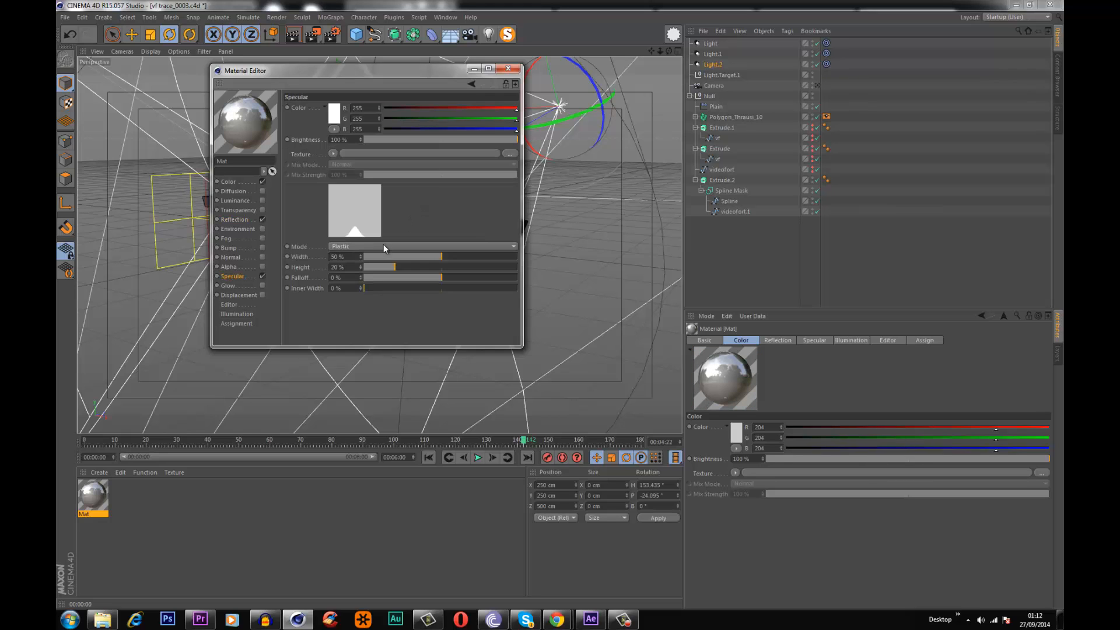
left_click_drag(441, 256, 533, 261)
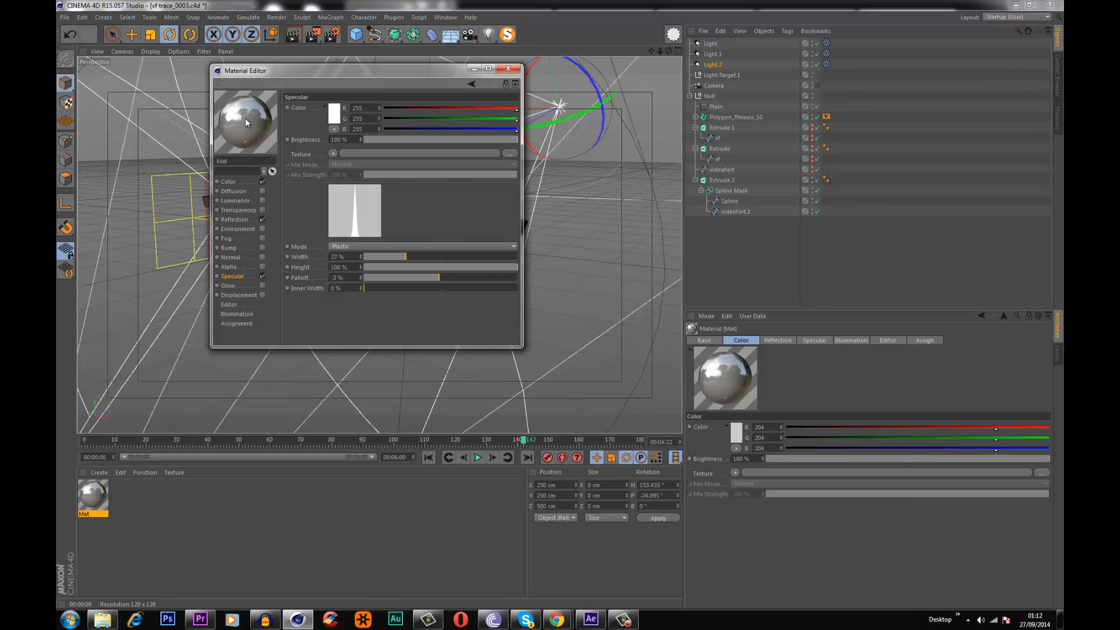
left_click(508, 68)
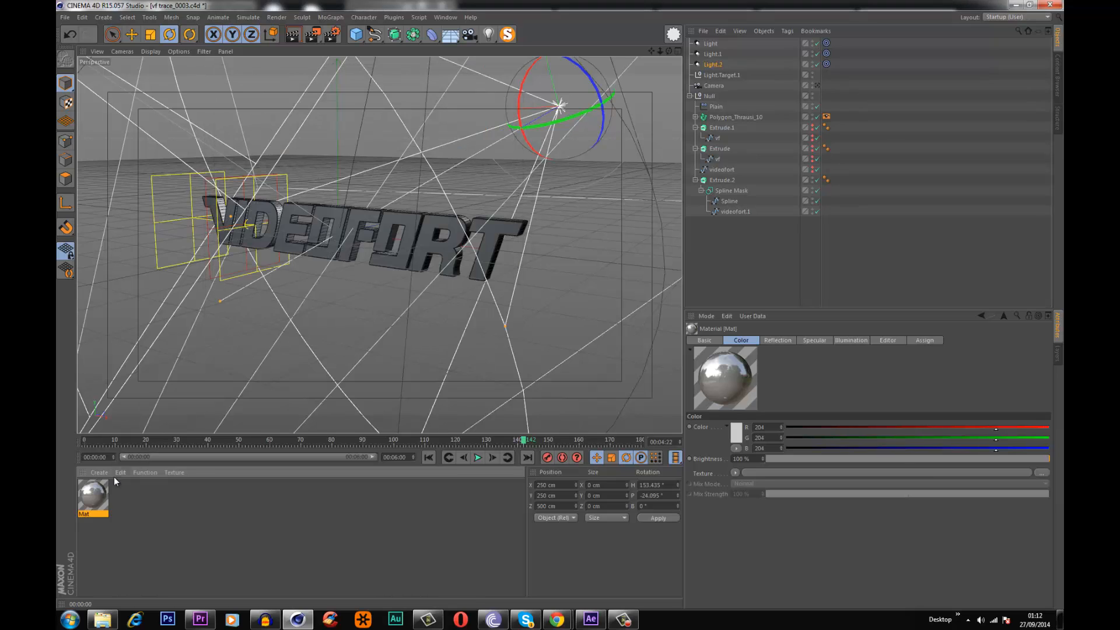
- Apply the reflective material to the Null holding the logo objects and render the viewport from a low front angle at frame 63
left_click_drag(548, 253, 710, 97)
middle_click_drag(348, 208, 339, 236, "alt")
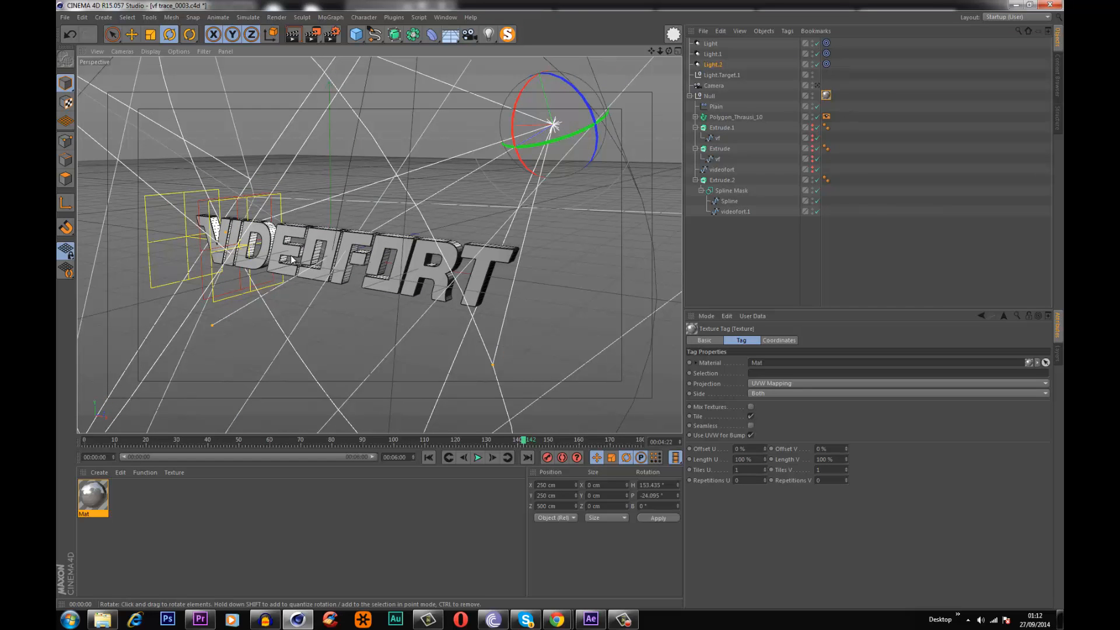
left_click_drag(212, 440, 278, 470)
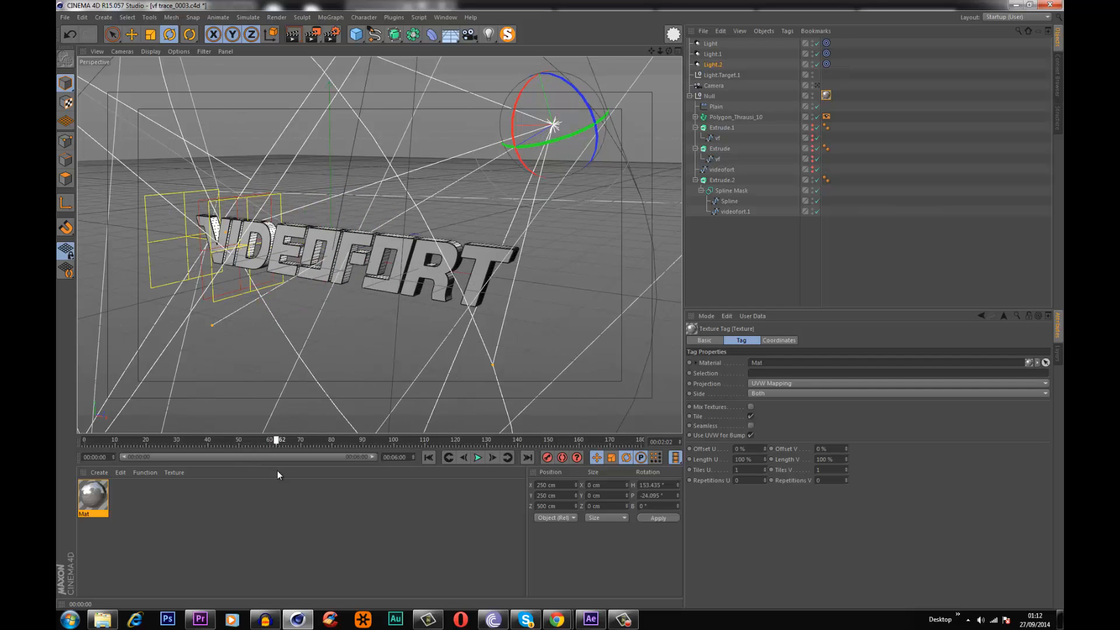
left_click_drag(337, 273, 317, 251, "alt")
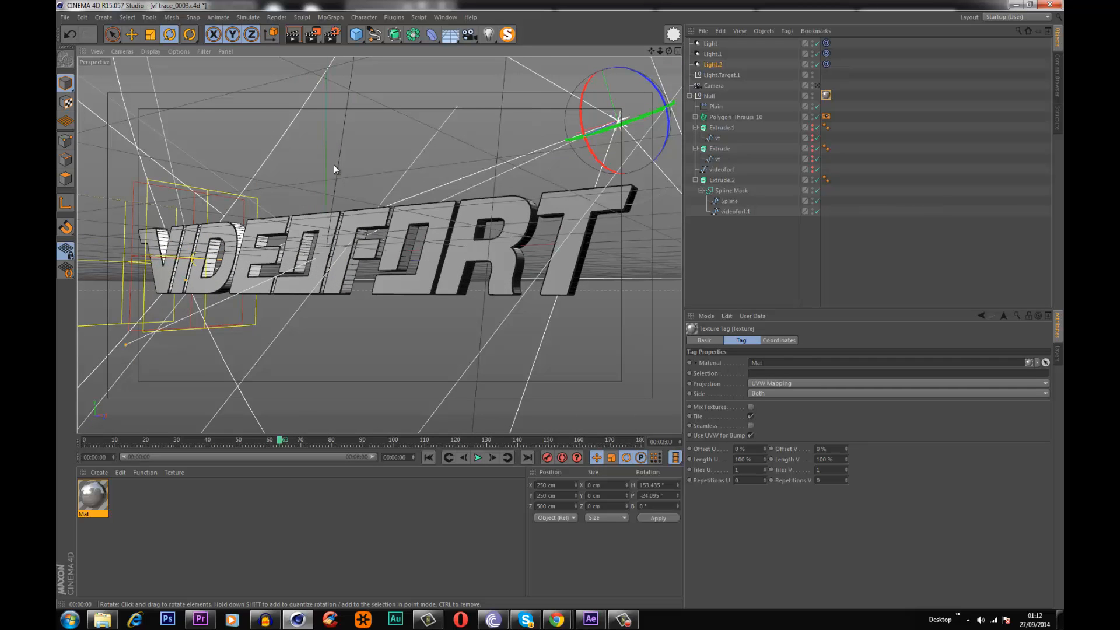
left_click(292, 34)
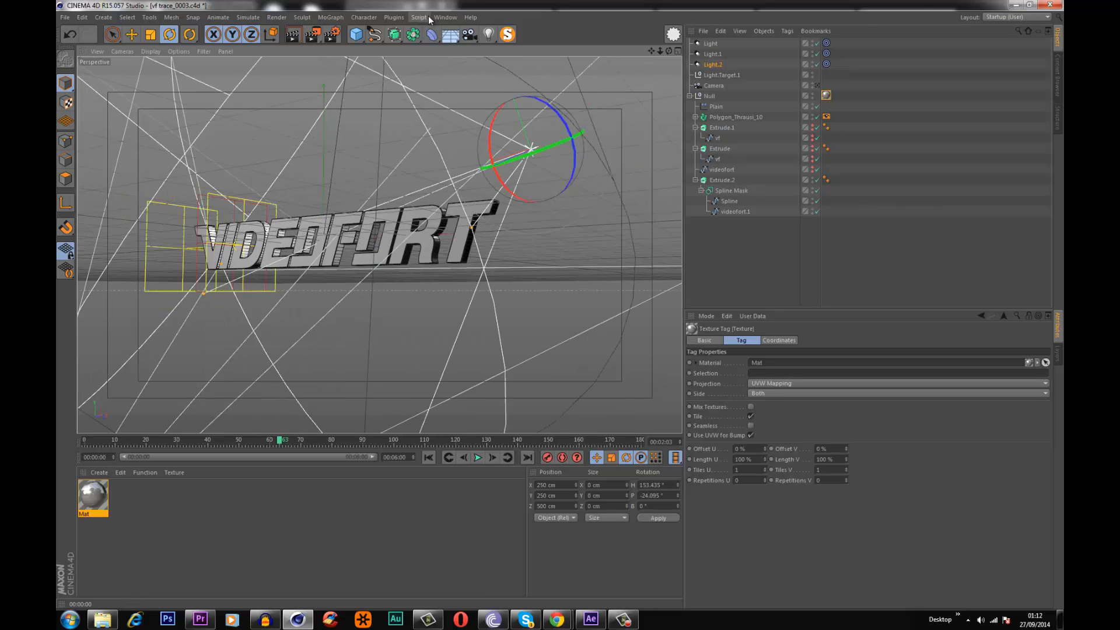
- Add a Sky object and create a second material with environment.jpg as its color texture
mouse_move(450, 35)
left_mouse_down()
mouse_move(451, 46)
mouse_move(522, 68)
left_mouse_up()
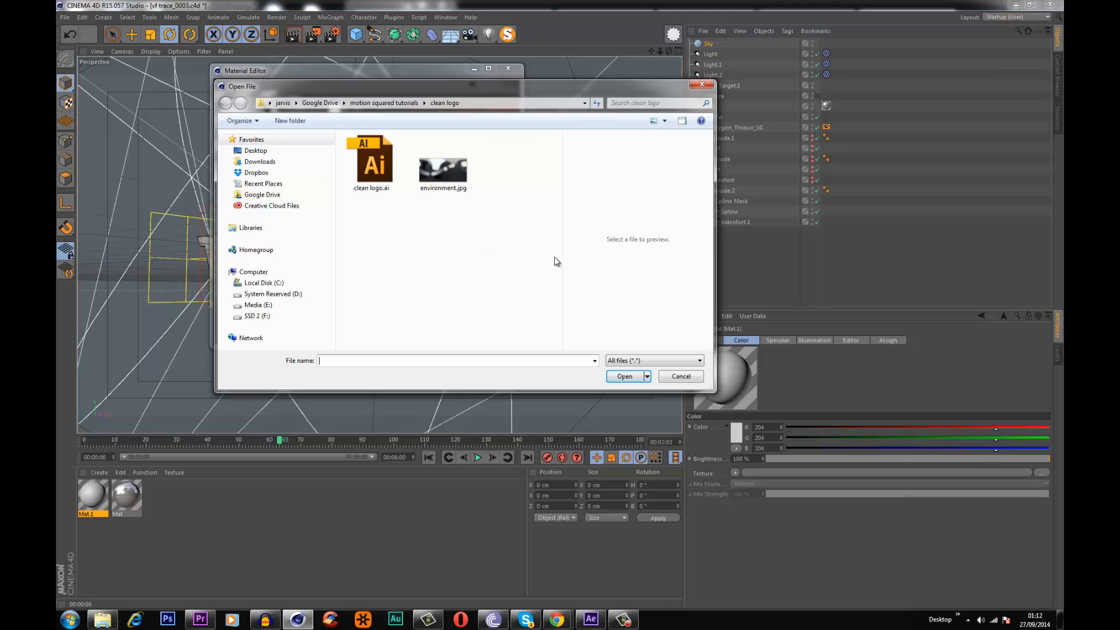
left_click(456, 176)
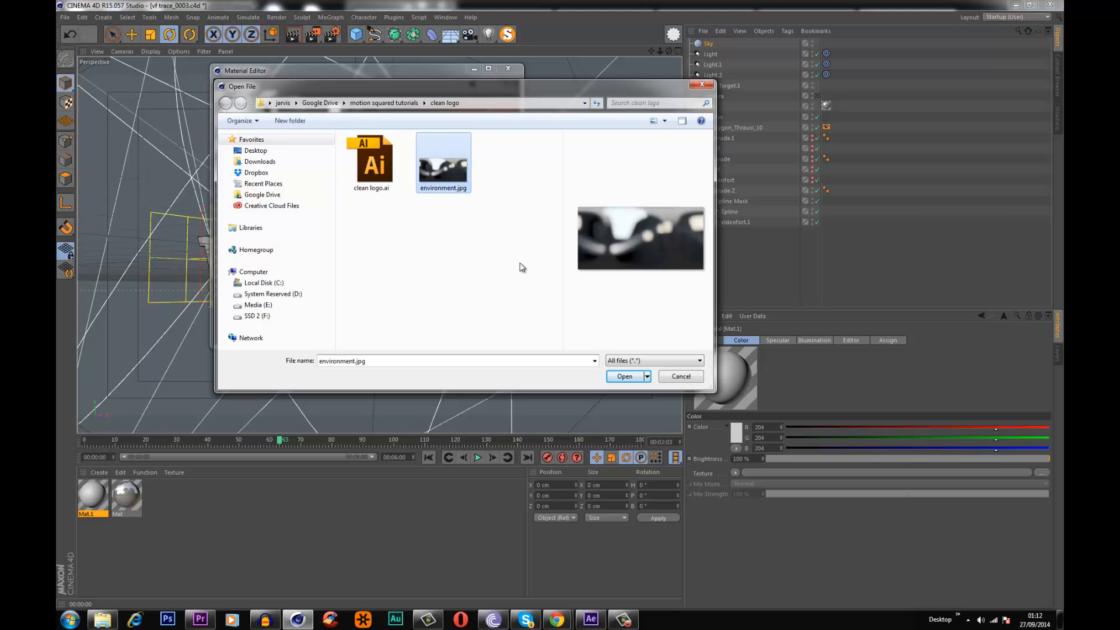
left_click(624, 378)
left_click(608, 345)
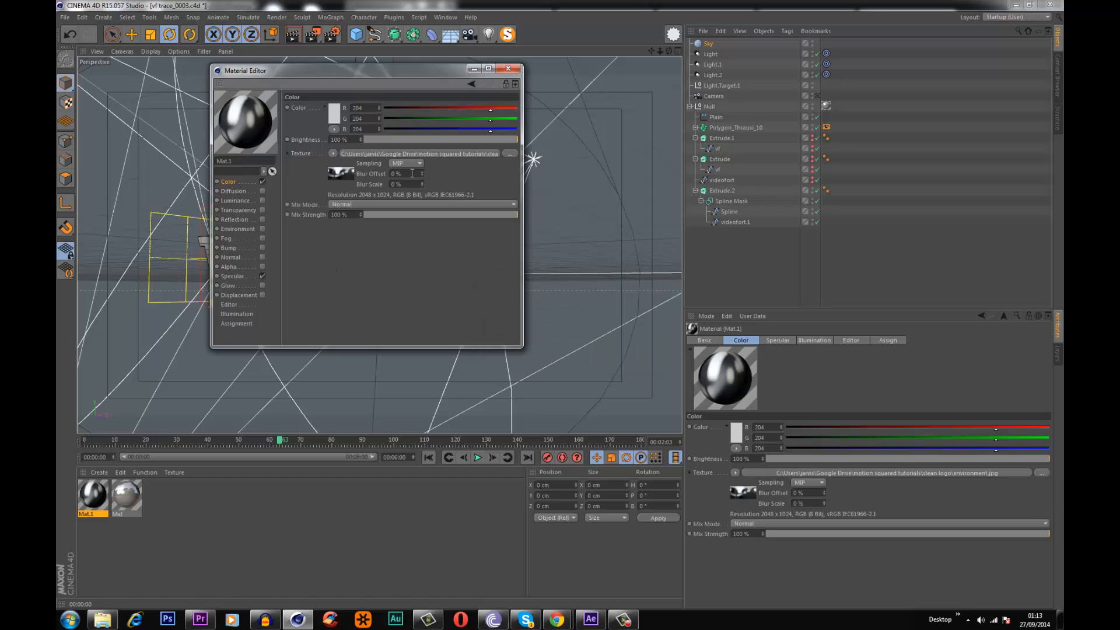
- Wrap the environment image in a Filter shader with Colorize enabled
left_click(333, 154)
left_click(345, 349)
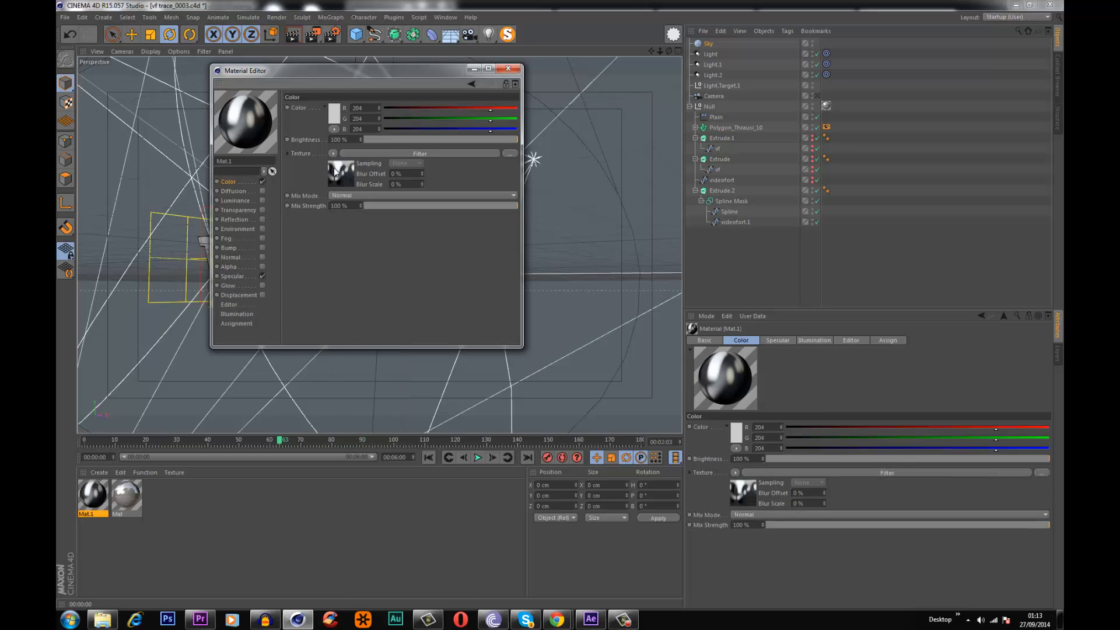
left_click(340, 263)
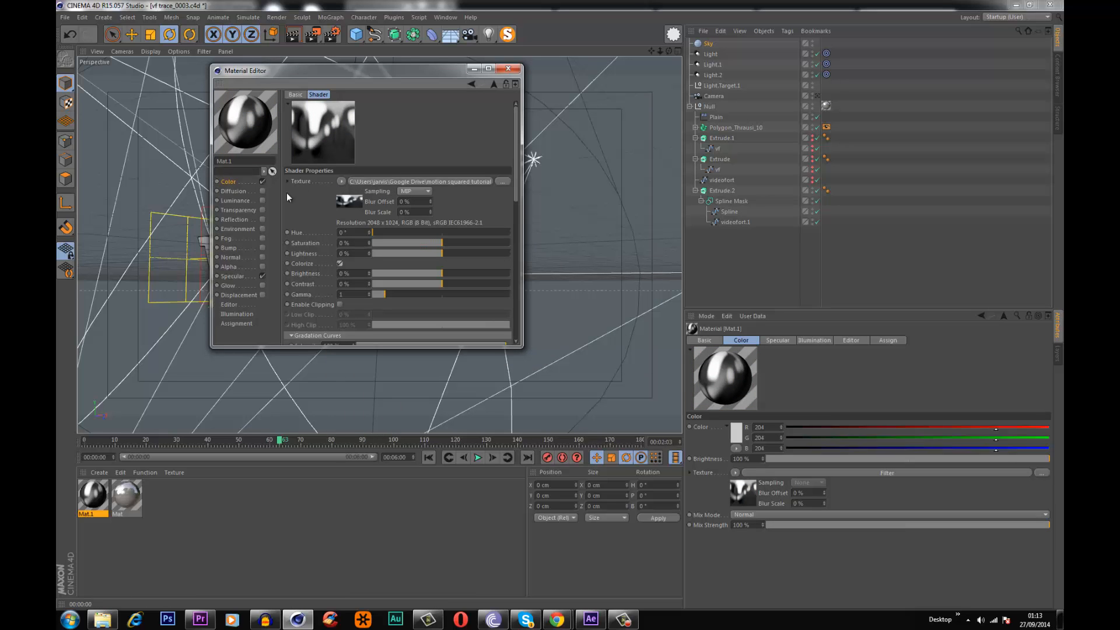
left_click(239, 183)
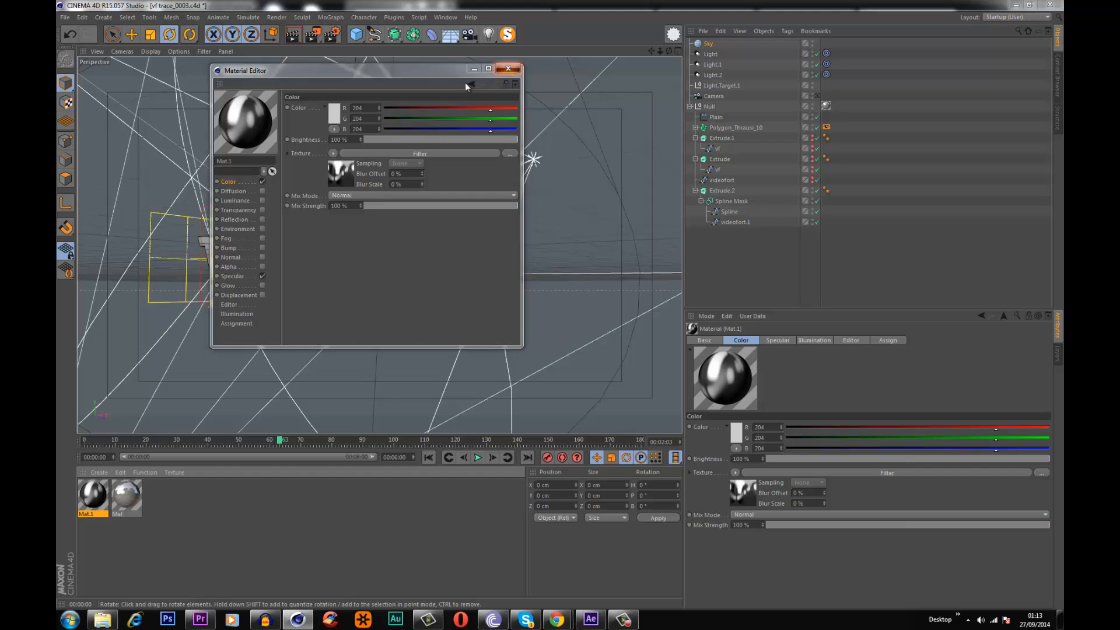
left_click(508, 68)
- Apply the environment material to the Sky and add a Compositing tag to it with Seen by Camera disabled
left_click_drag(708, 45, 707, 44)
right_click(707, 43)
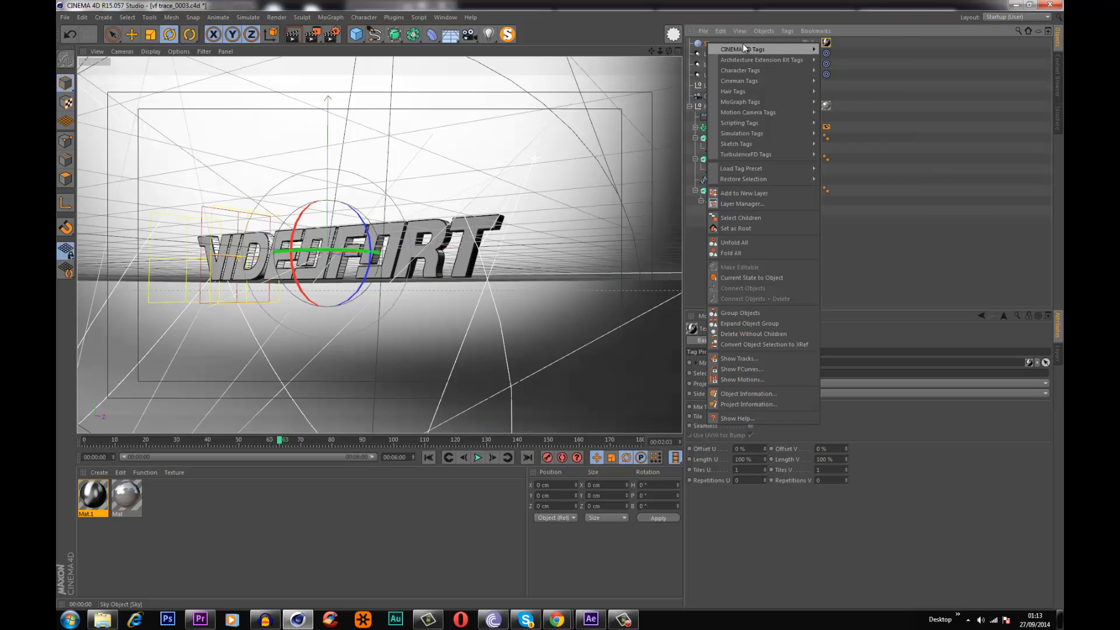
mouse_move(742, 48)
left_click(866, 98)
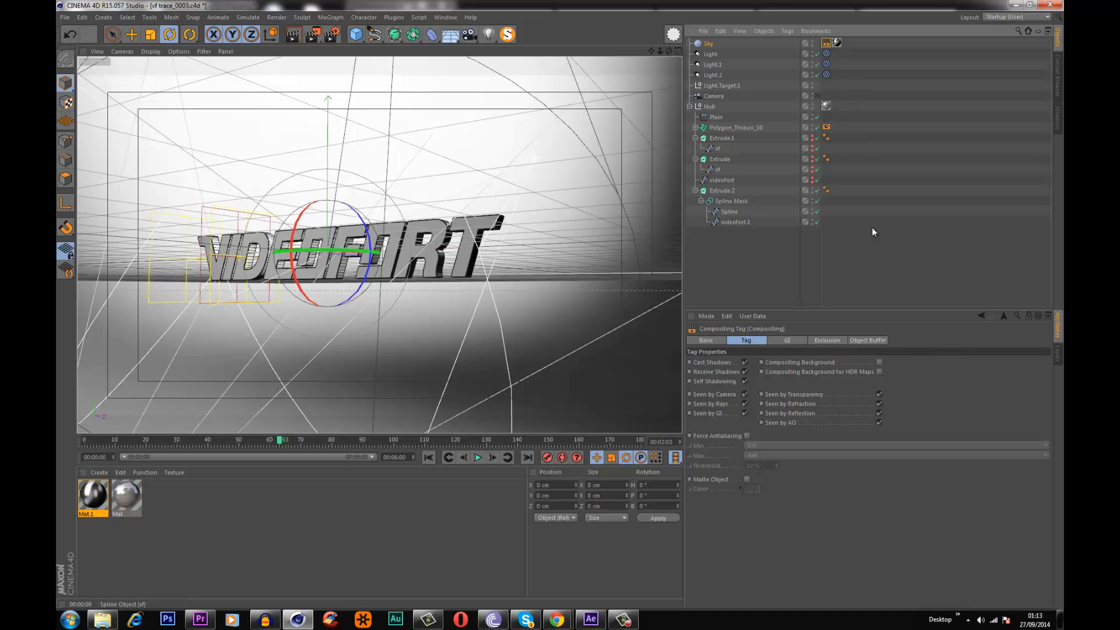
left_click(744, 396)
- Look through the scene camera and render the VIDEOFORT text to check the sky reflections
scroll(299, 243, "up", 3)
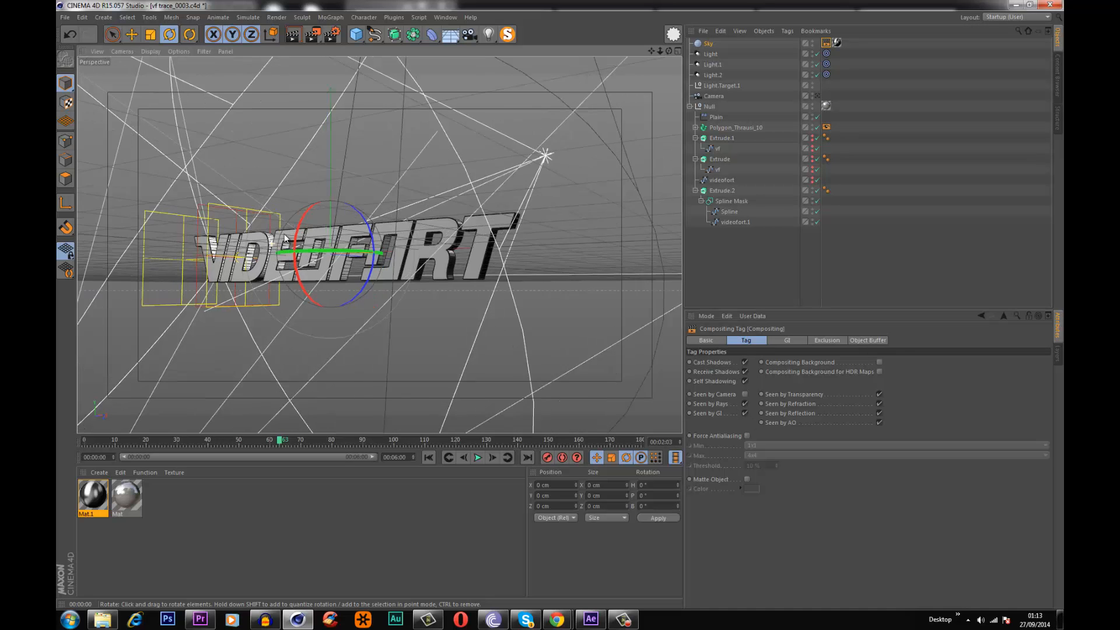
scroll(300, 244, "up", 3)
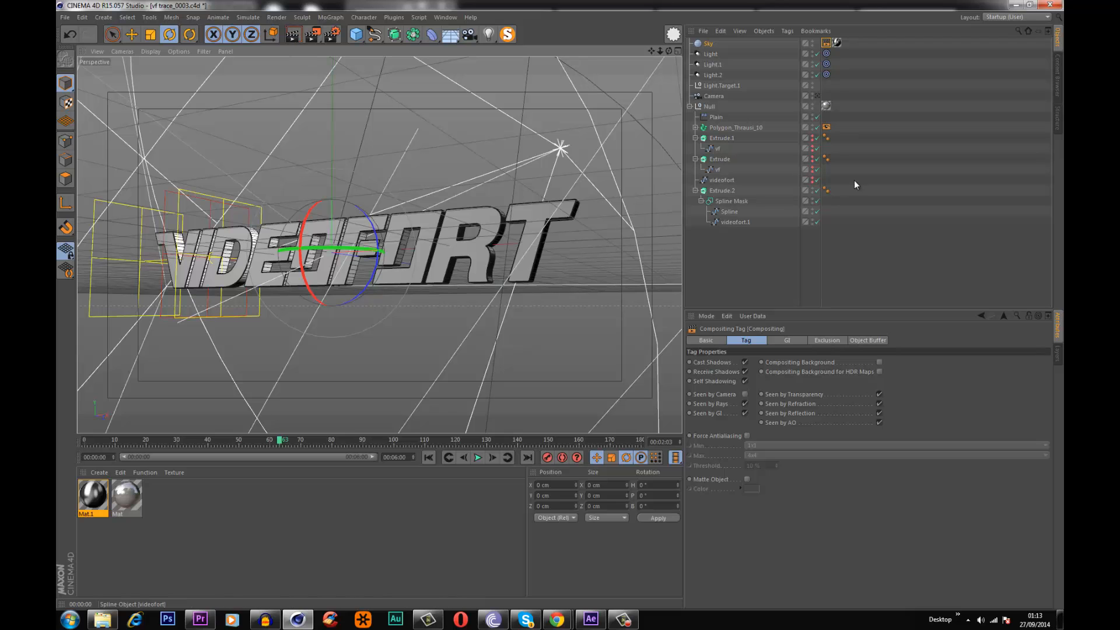
left_click(562, 145)
left_click(817, 96)
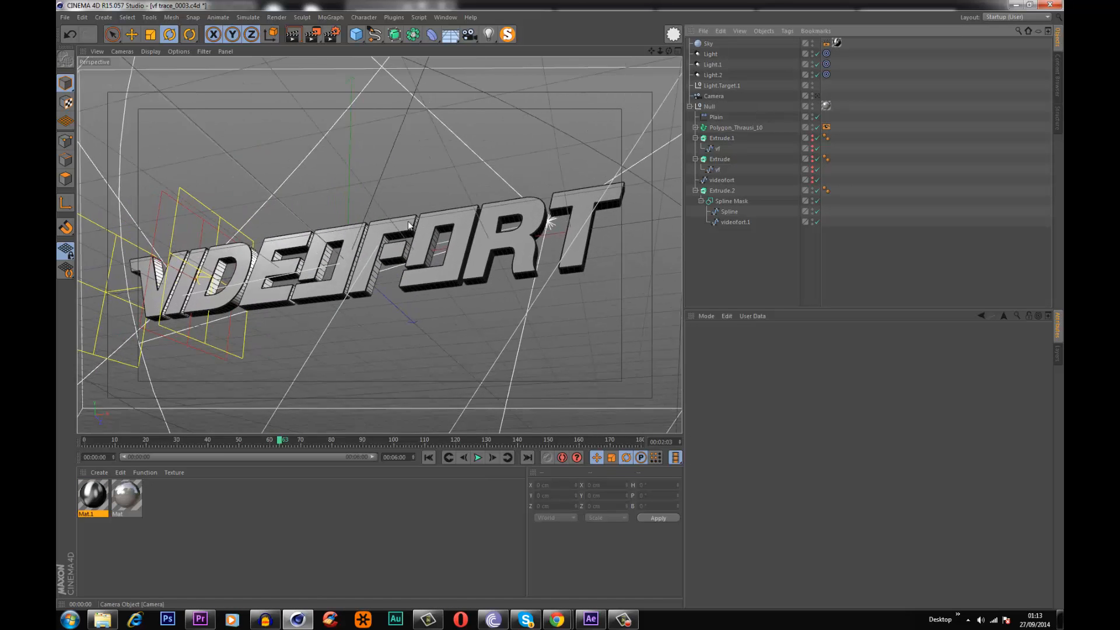
left_click(293, 39)
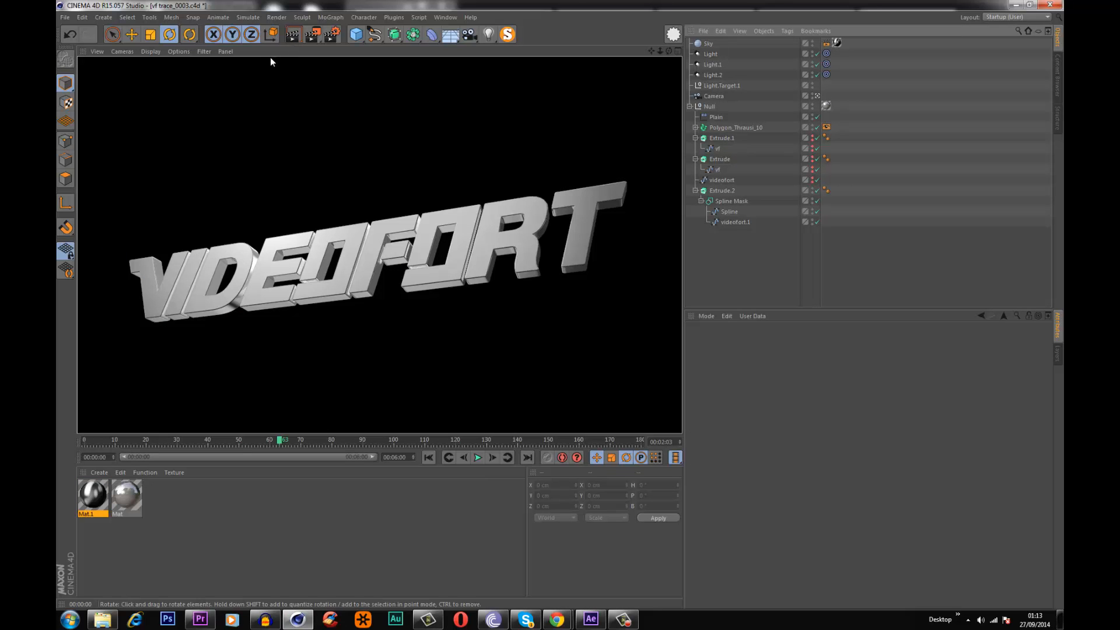
- Play the animation from the start, stopping at frames 20 and 59 to render the viewport
left_click(427, 458)
left_click(483, 460)
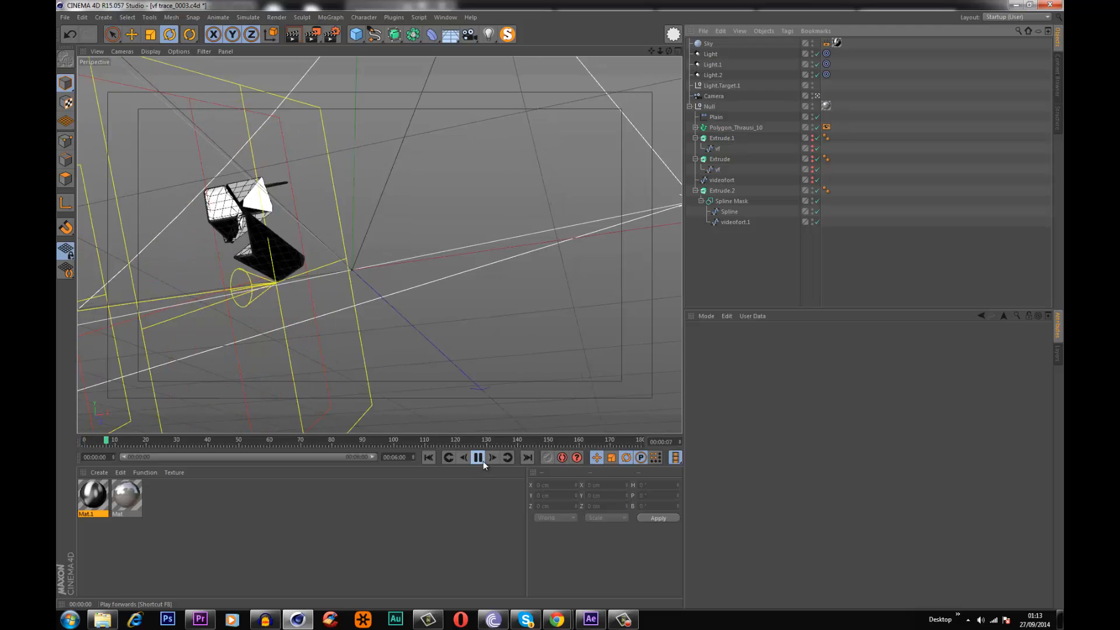
left_click(292, 35)
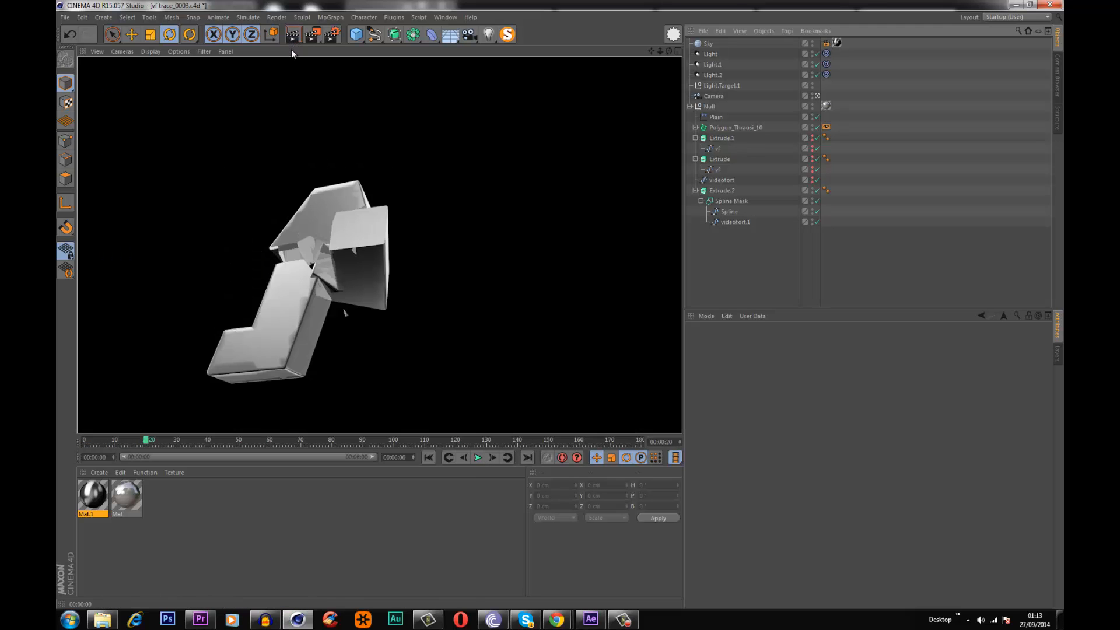
left_click(478, 457)
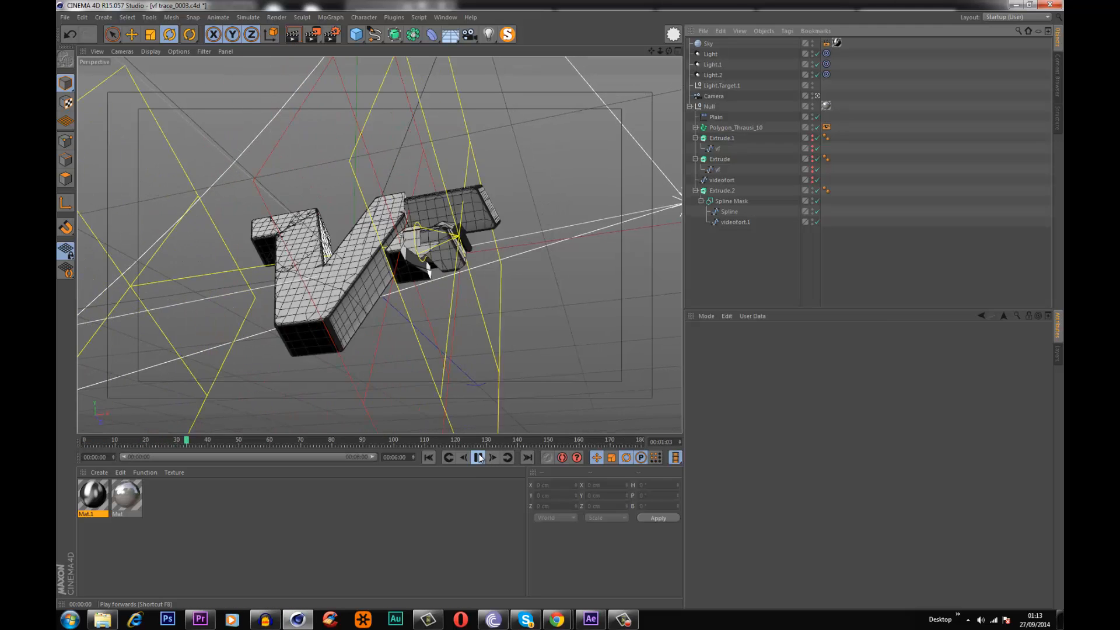
left_click(478, 458)
left_click(294, 39)
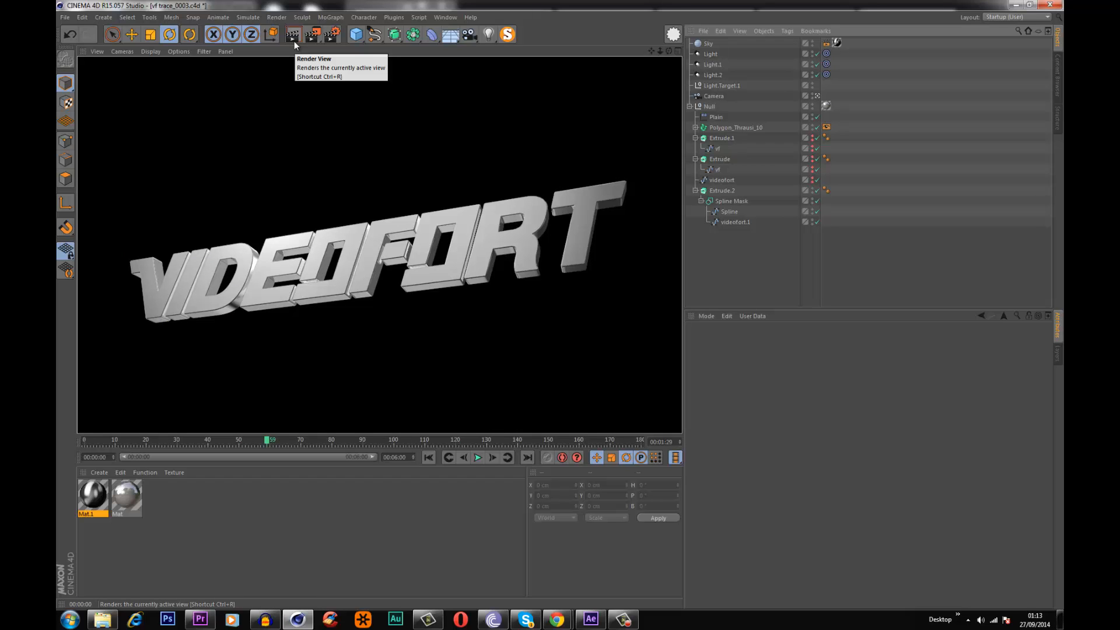
- Disable Linear Workflow in the project settings and render the viewport again
key("ctrl+d")
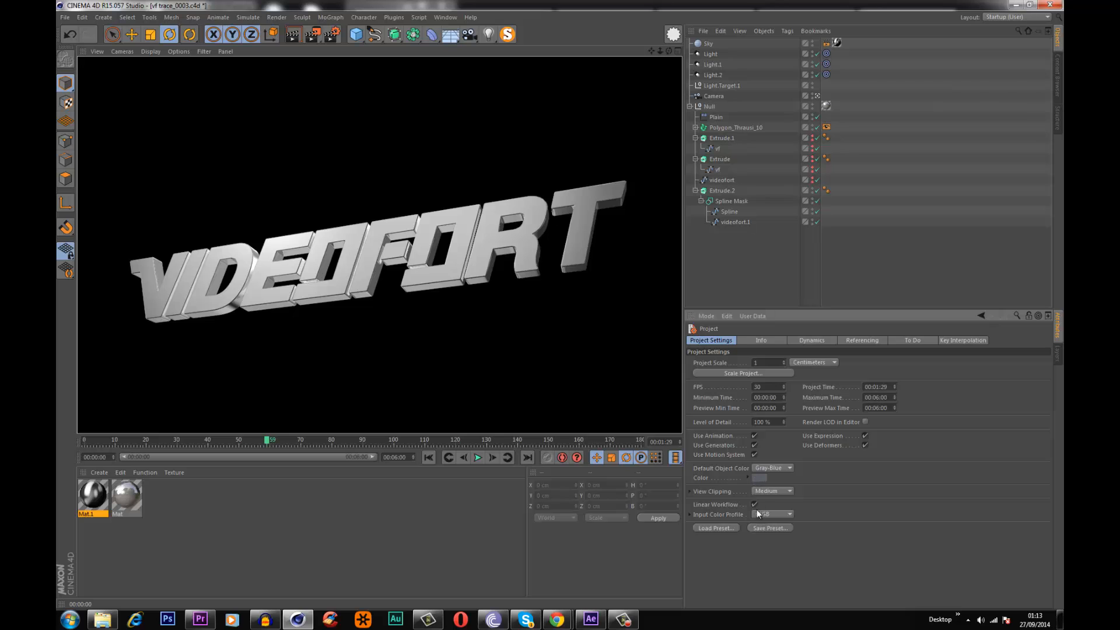
left_click(754, 505)
left_click(290, 38)
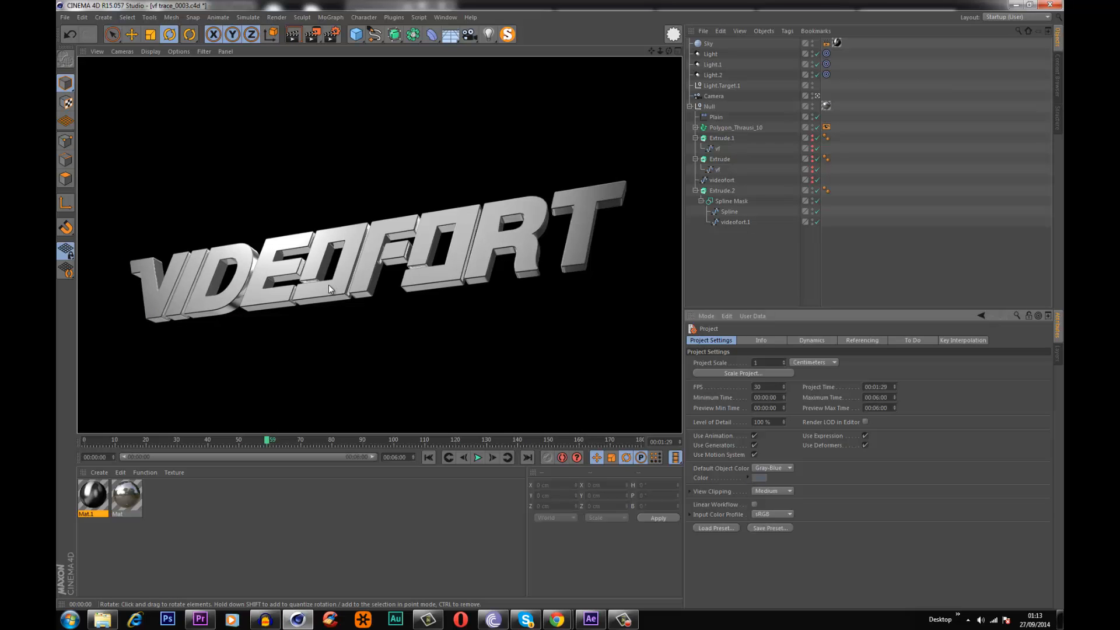
- Darken the reflective material's color to gray RGB 46, 46, 46, render the viewport and play the animation from the start
double_click(126, 494)
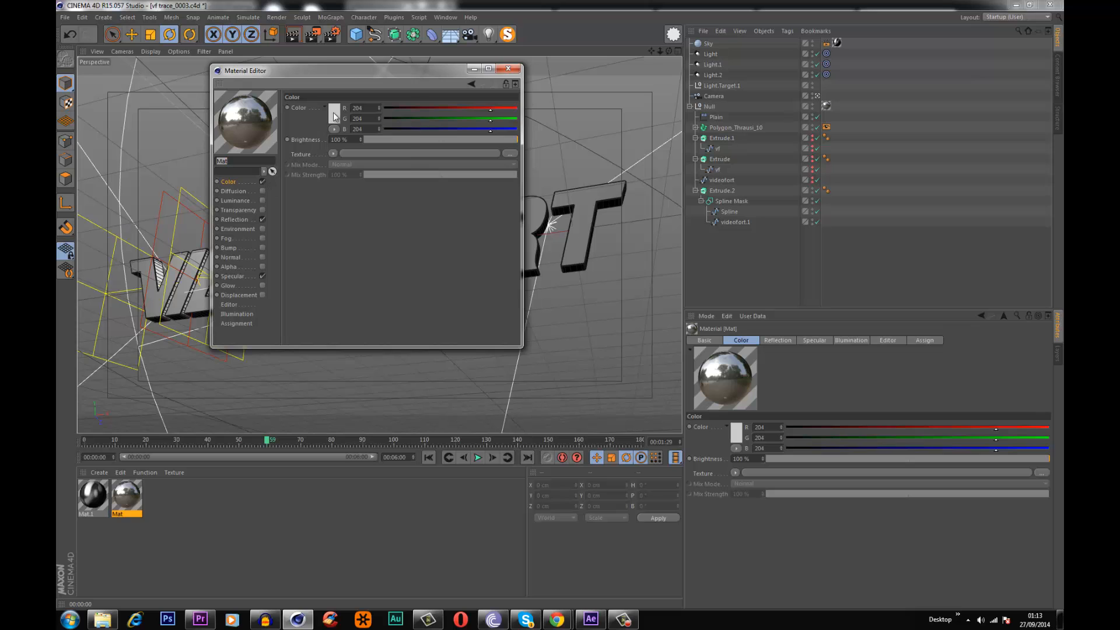
left_click(334, 116)
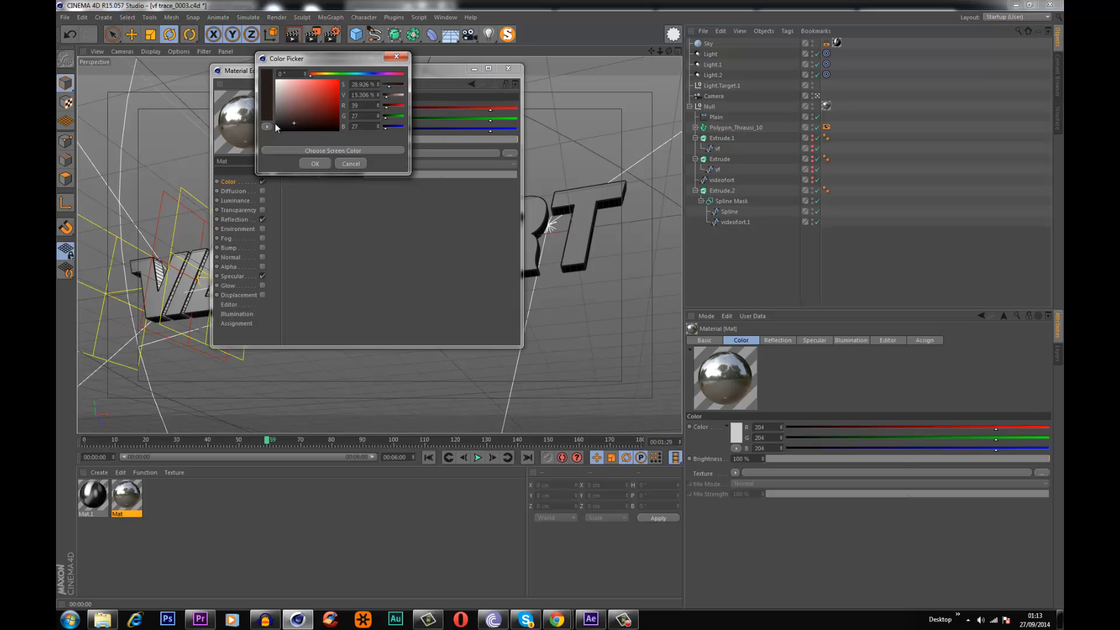
left_click(315, 163)
left_click(508, 68)
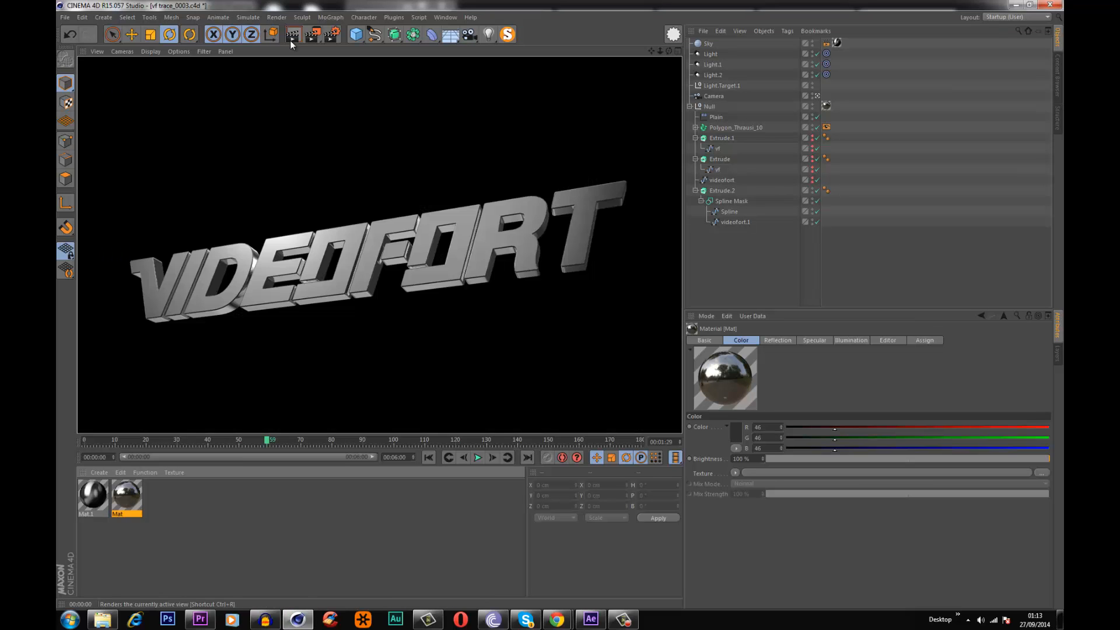
left_click(429, 457)
left_click(479, 458)
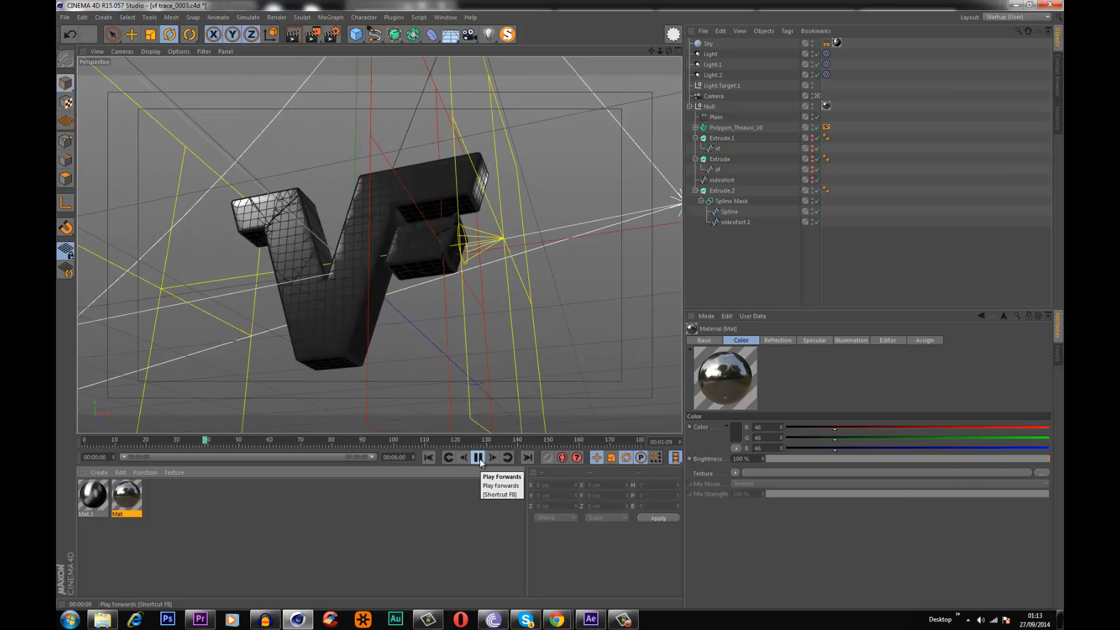
- Stop the animation at frame 53 and render the viewport to check the VIDEOFORT text
left_click(478, 457)
key("ctrl+r")
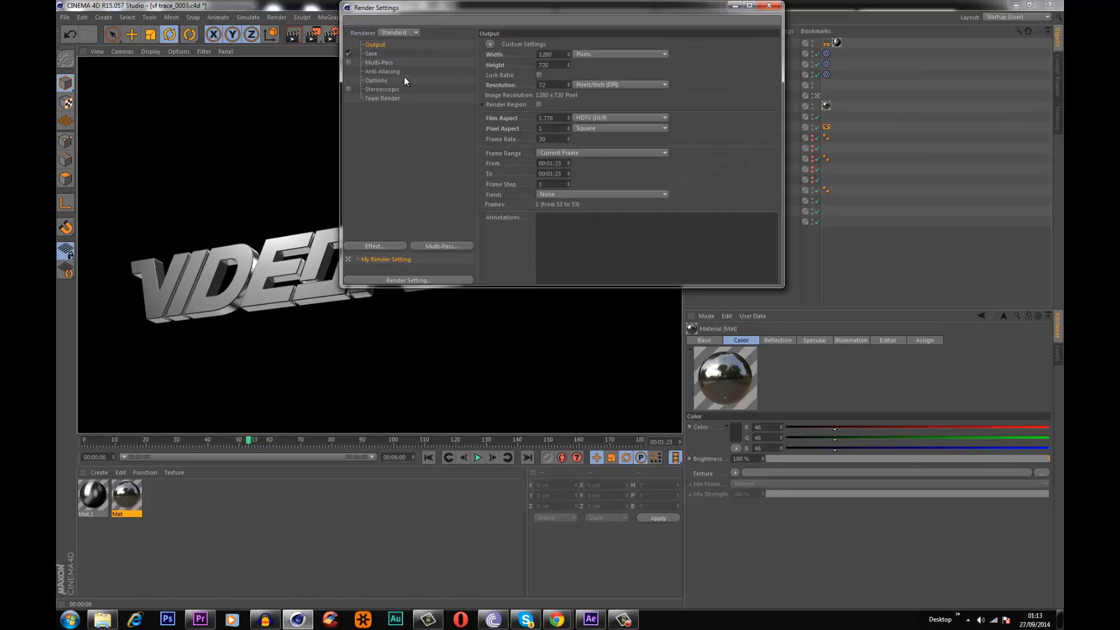
- Set the render anti-aliasing to Best with a threshold of 5%
left_click(398, 72)
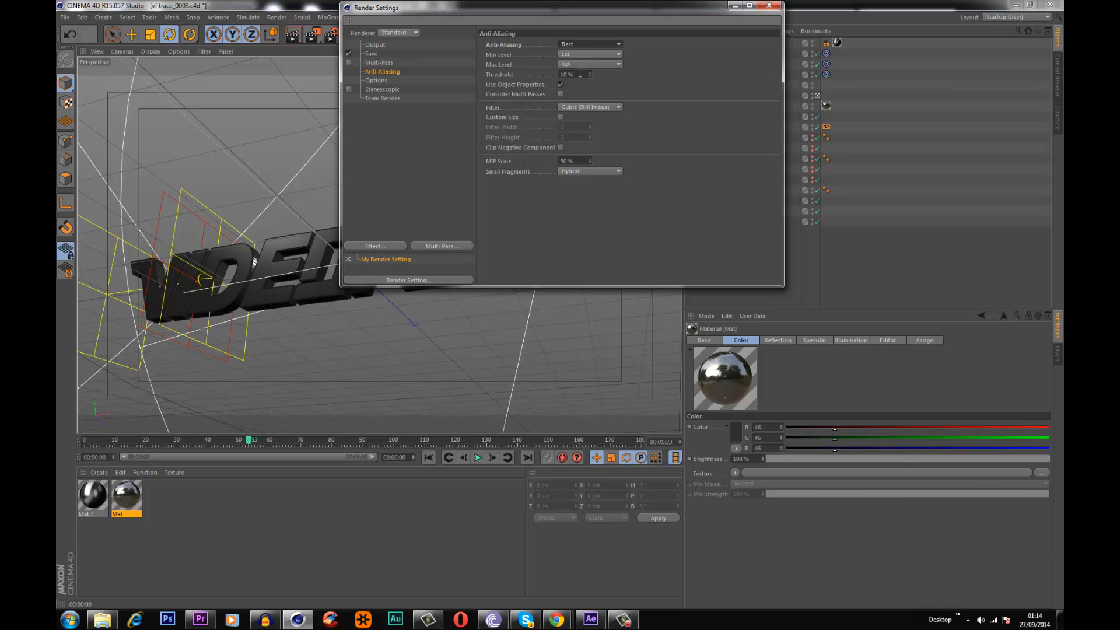
left_click(574, 74)
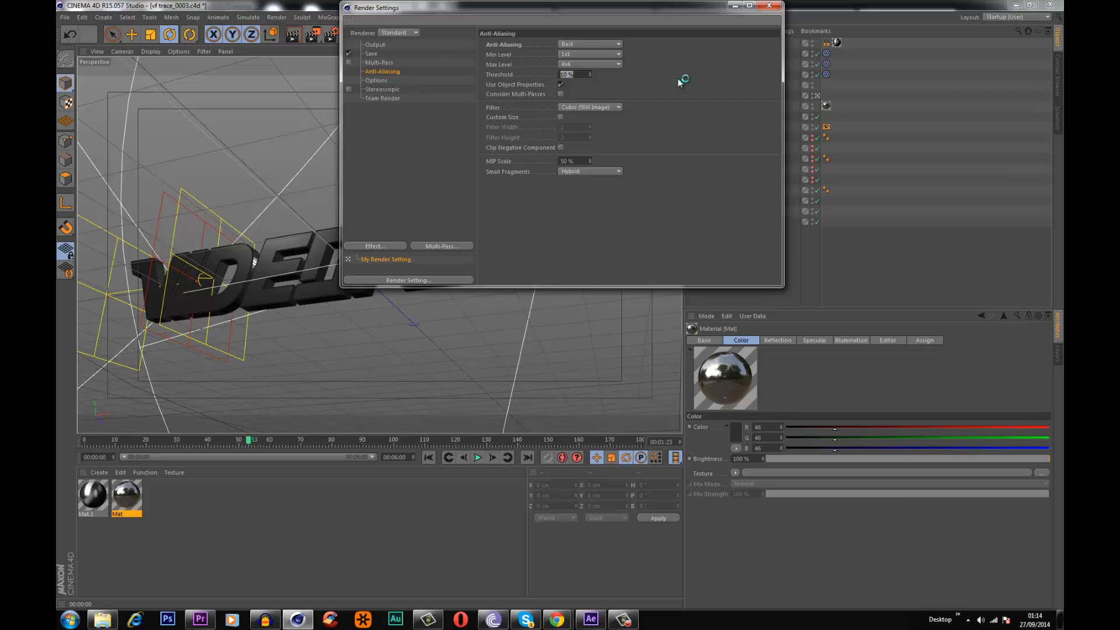
type("5")
- In the render options, set ray depth to 6, reflection depth to 2 and shadow depth to 6
left_click(374, 80)
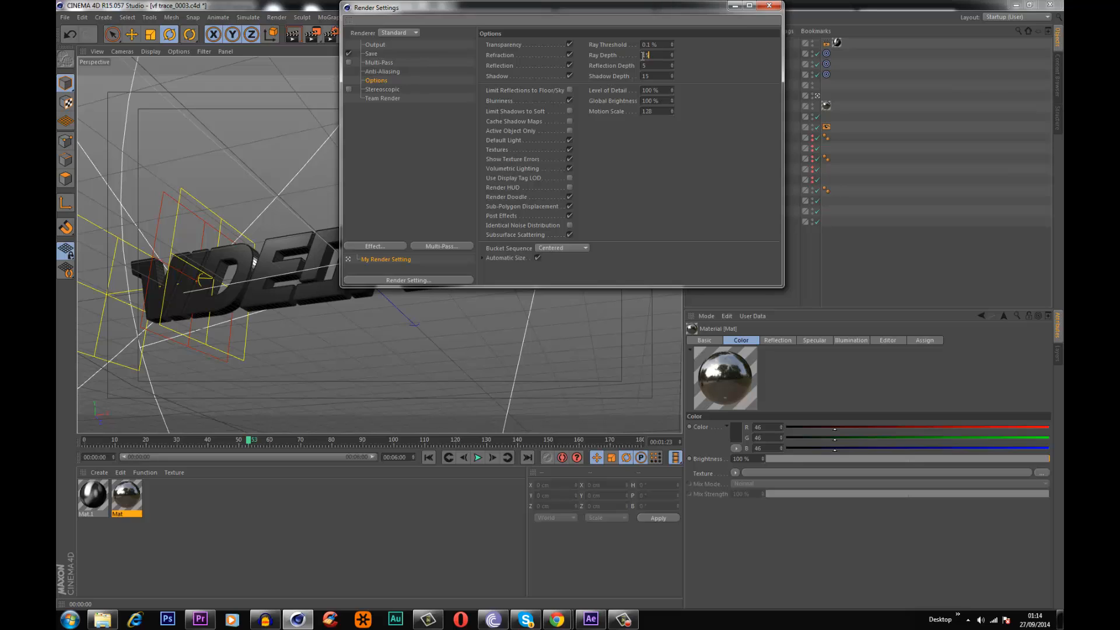
type("6")
key("Tab")
type("3")
key("Tab")
type("6")
key("shift+Tab")
left_click(769, 5)
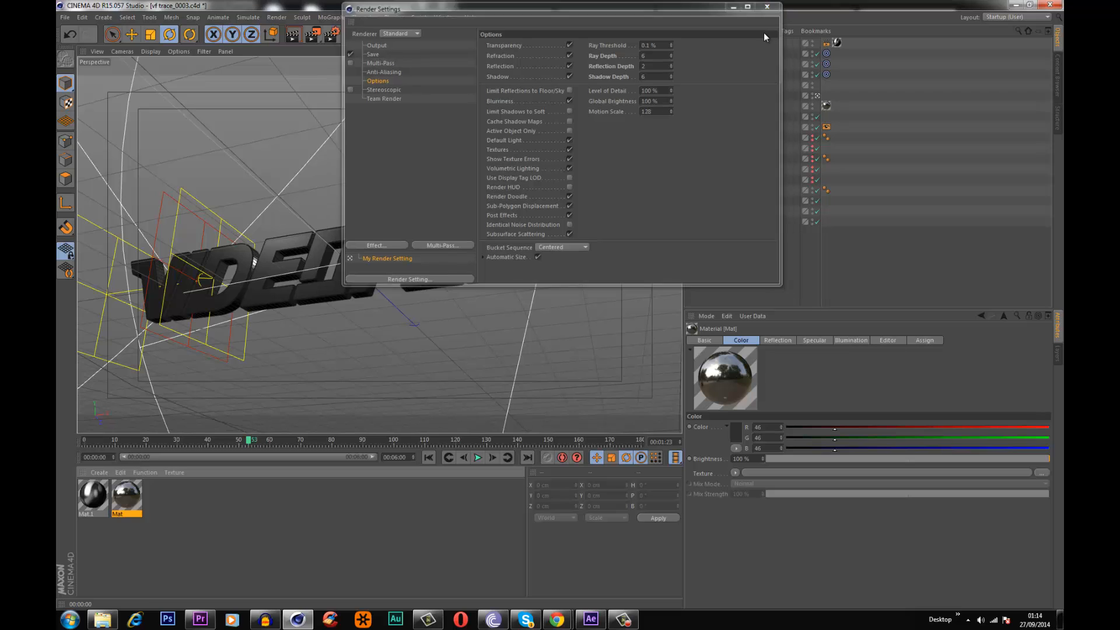
- Give all three lights soft shadow maps and render the viewport
left_click(710, 54)
left_click(712, 74, "shift")
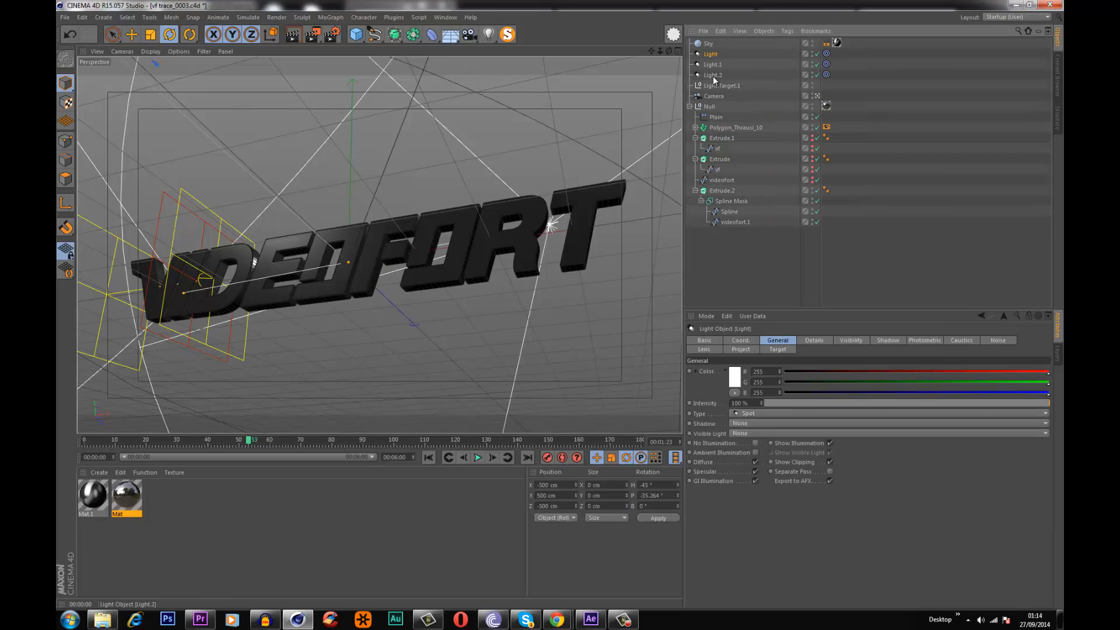
left_click(758, 423)
left_click(771, 446)
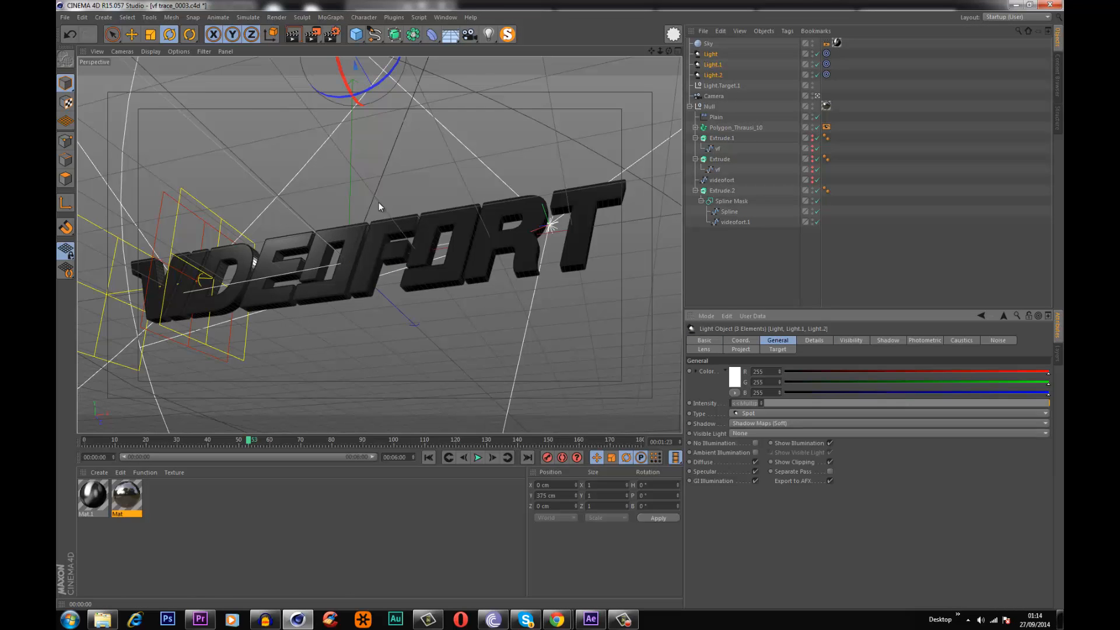
left_click(296, 37)
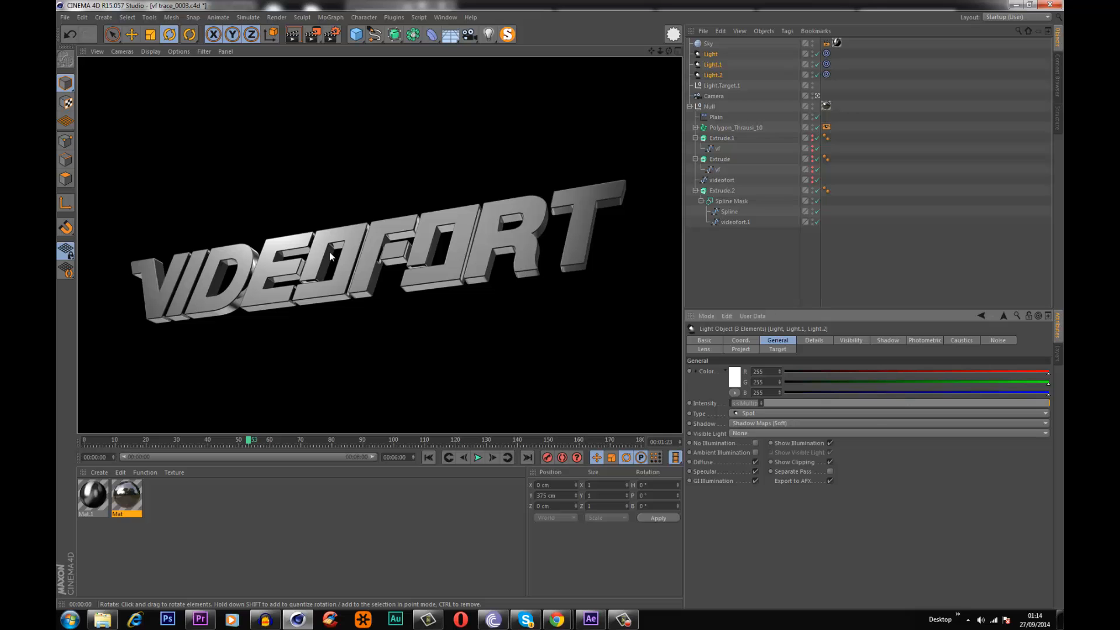
- Play the animation from the start through the VF pieces to the VIDEOFORT text and stop at frame 74
left_click_drag(247, 441, 209, 452)
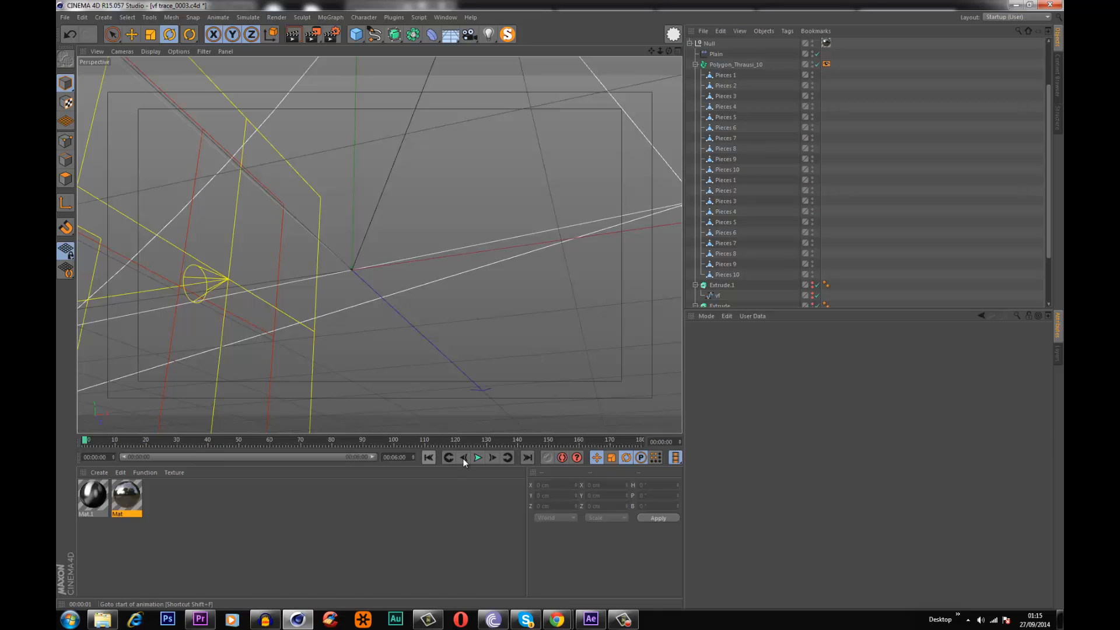
left_click(477, 458)
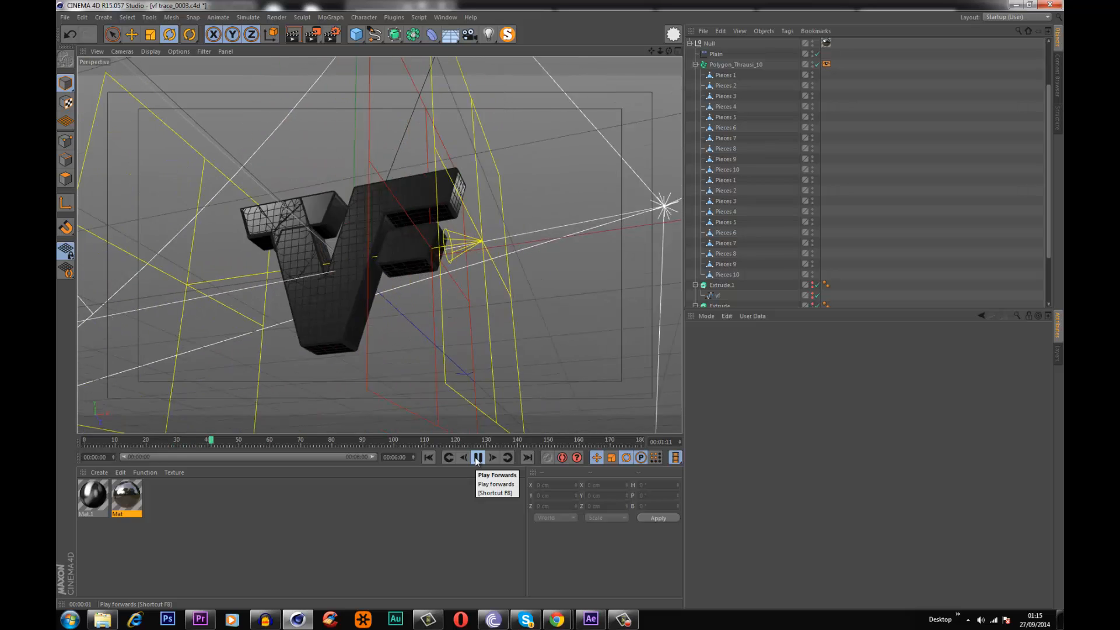
left_click(476, 458)
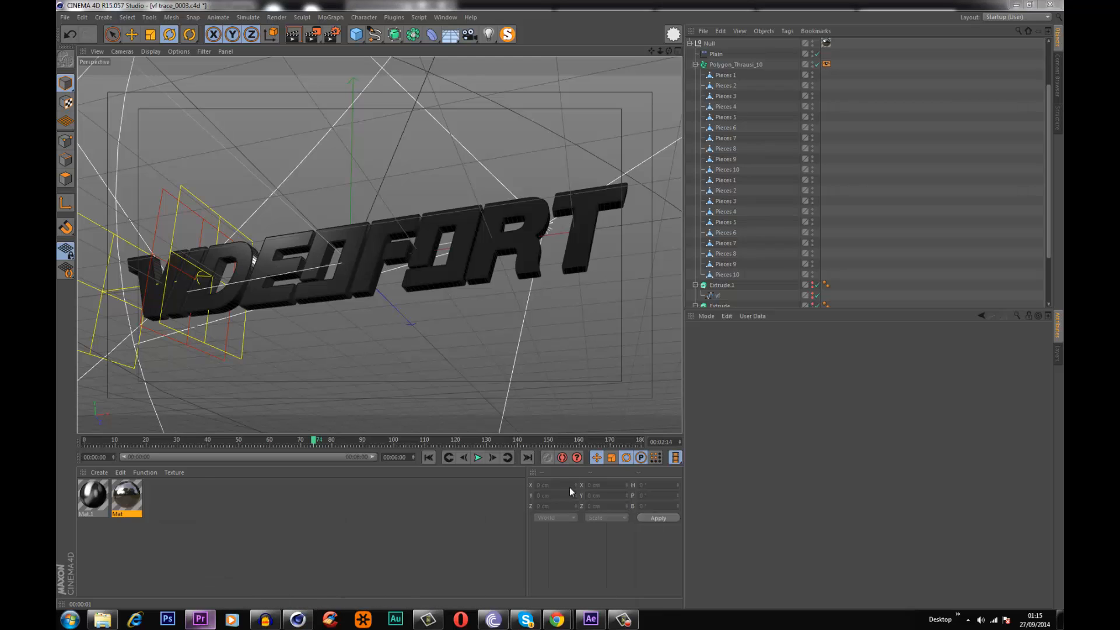
- Switch to After Effects and import the PNG sequence starting with render0000.png from the render folder
left_click(200, 619)
mouse_move(408, 431)
left_mouse_down()
mouse_move(385, 432)
mouse_move(410, 433)
left_mouse_up()
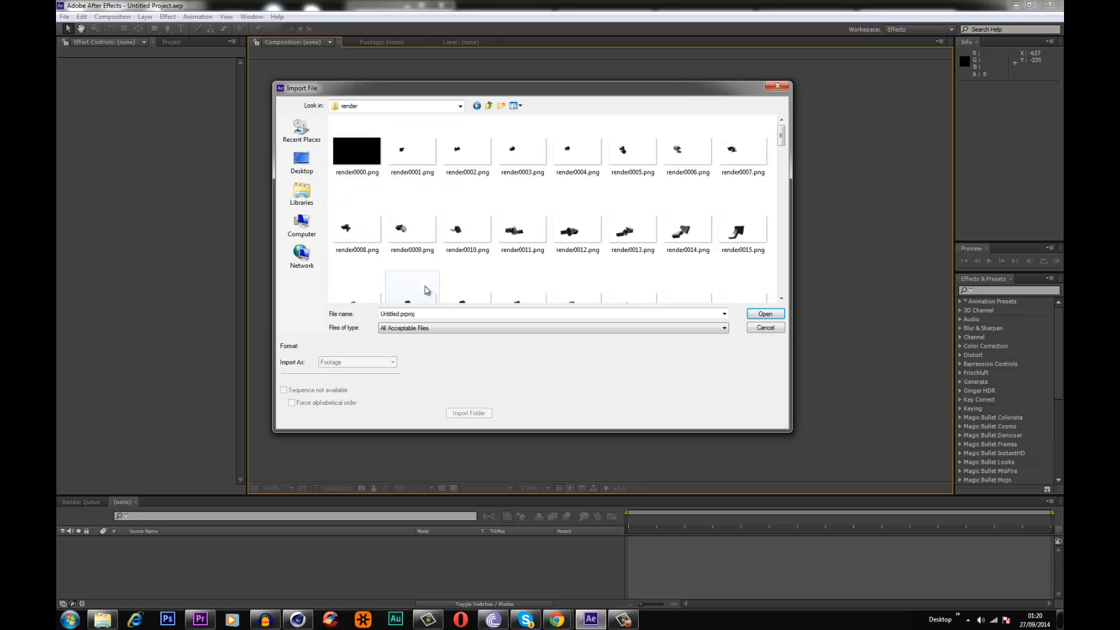
left_click(358, 151)
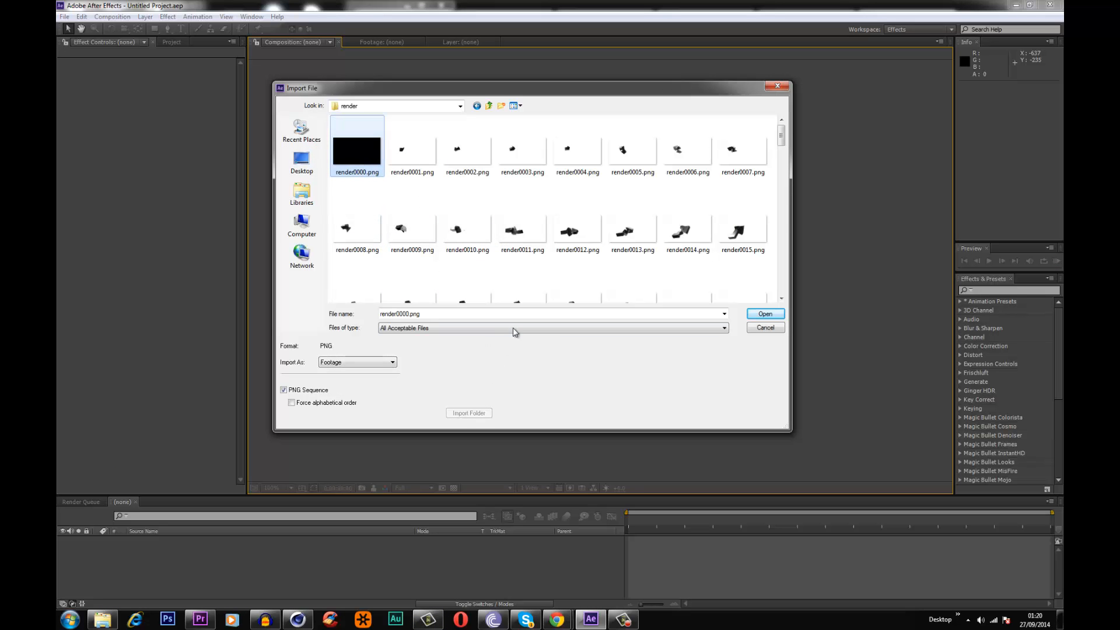
left_click(764, 314)
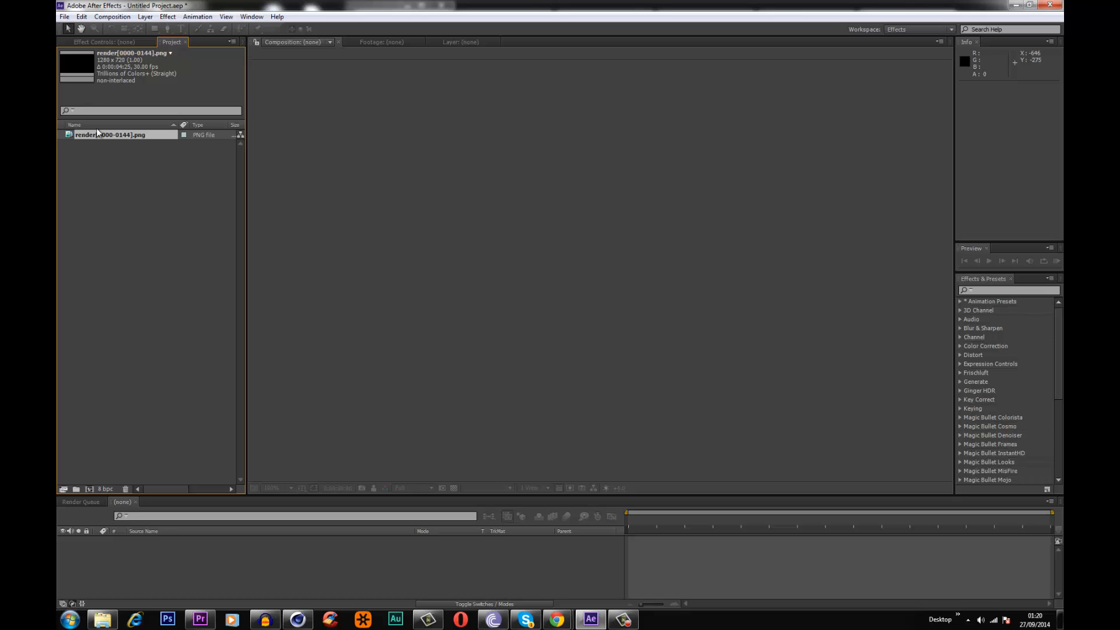
- Interpret the imported render sequence at 24 frames per second
right_click(114, 134)
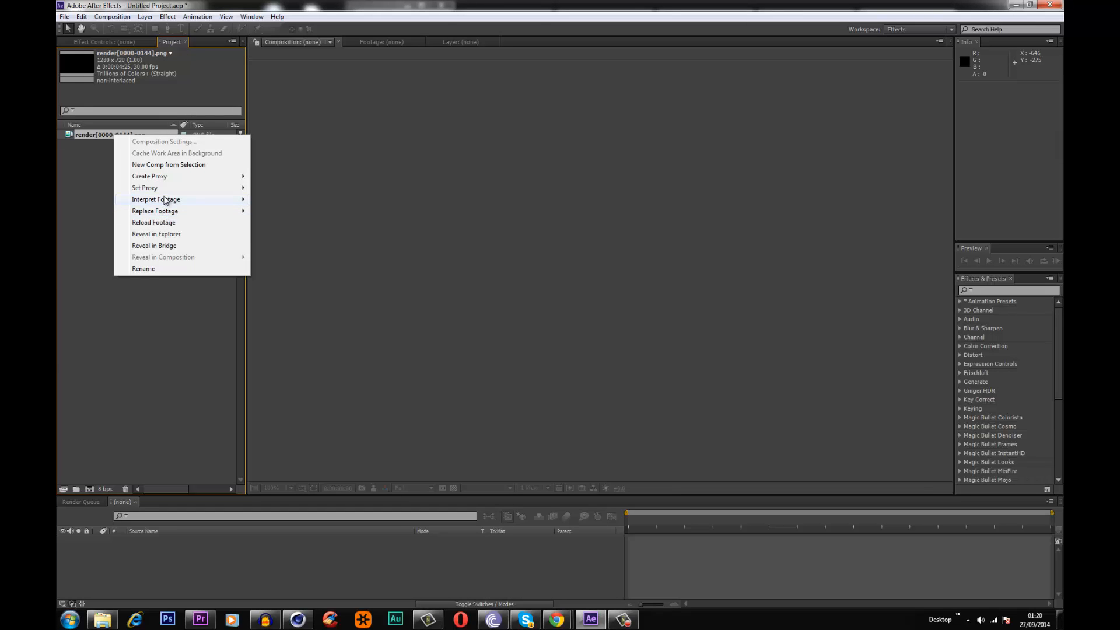
mouse_move(233, 200)
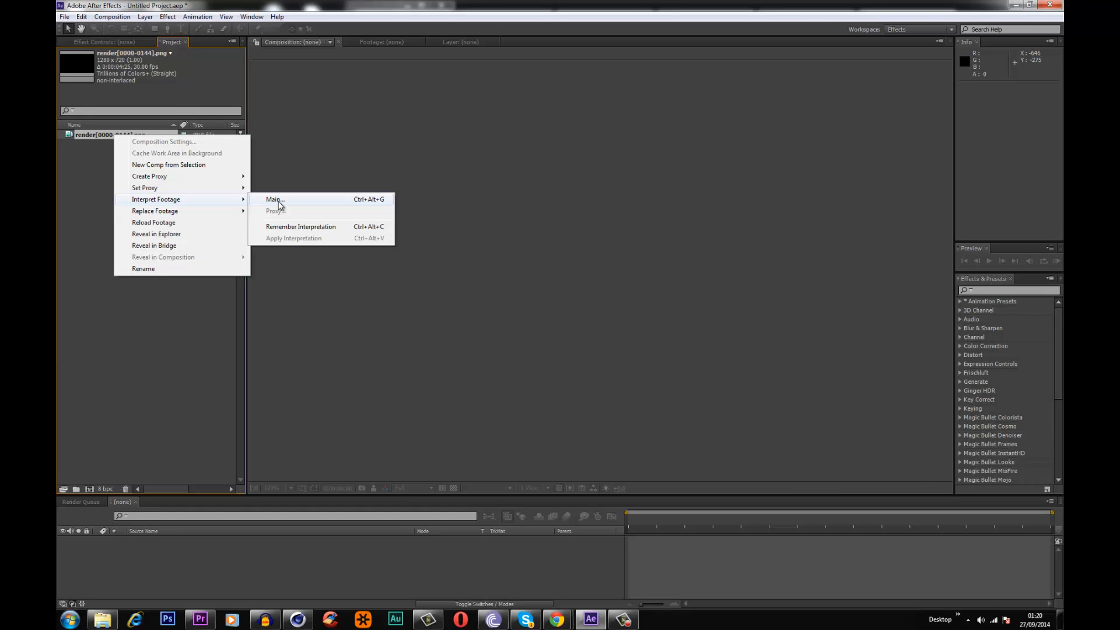
left_click(274, 200)
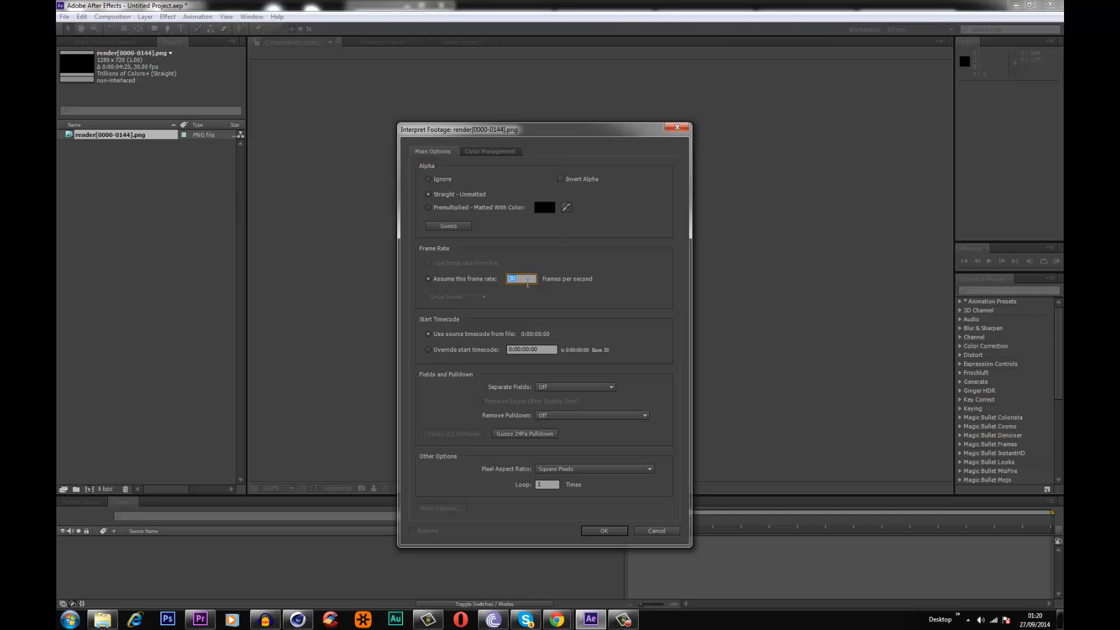
type("24")
left_click(604, 530)
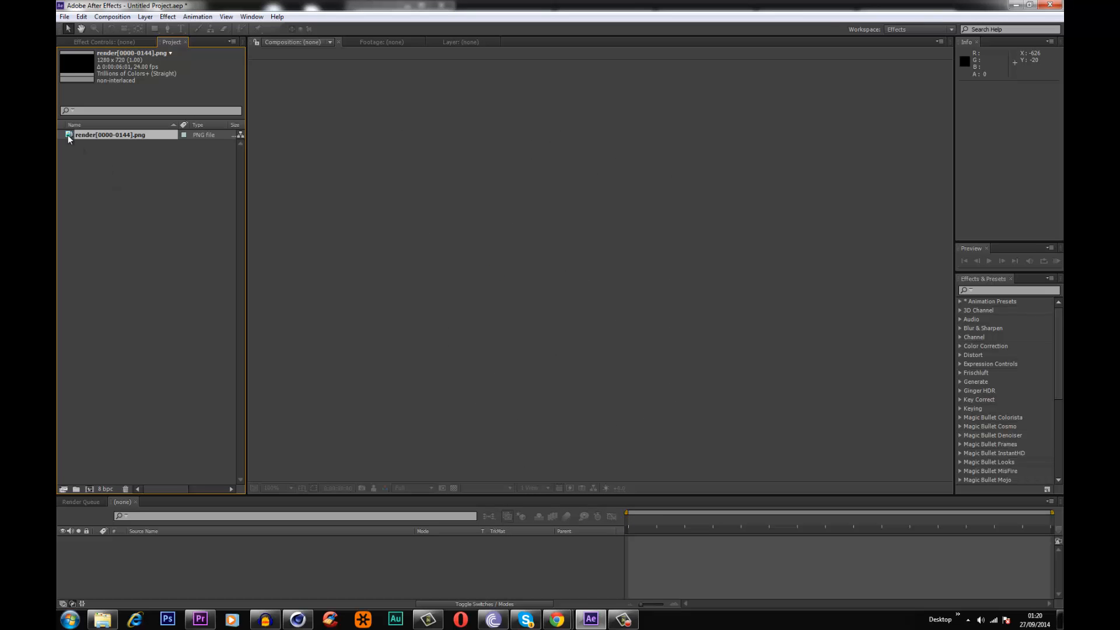
- Create a composition from the render sequence and shift its layer slightly upward so the logo sits higher in the frame
left_click_drag(68, 135, 89, 490)
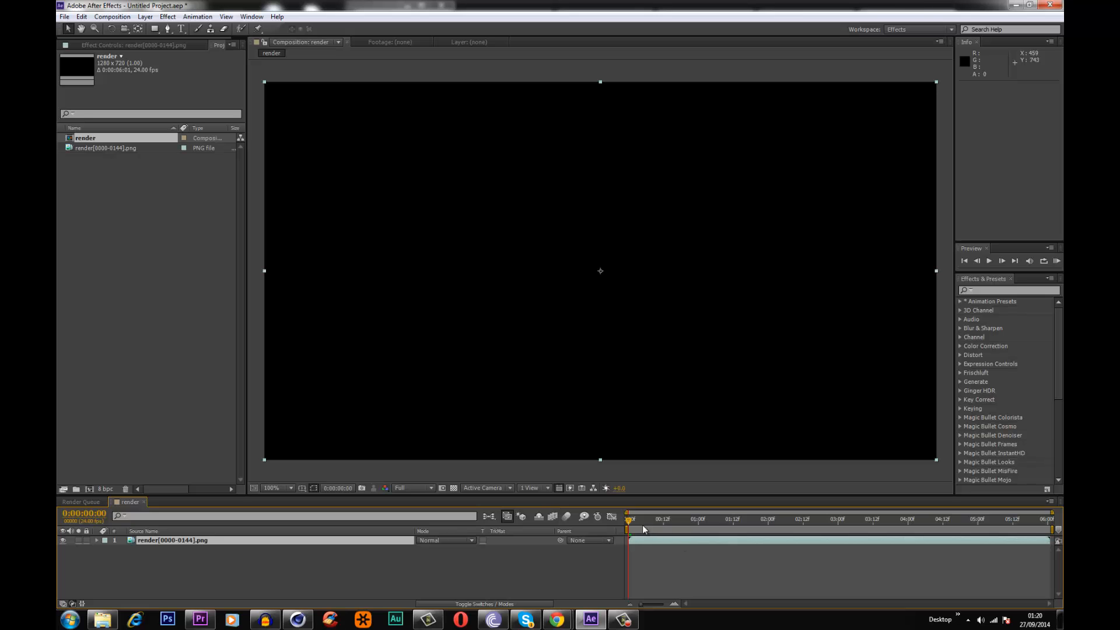
left_click_drag(642, 525, 873, 528)
left_click_drag(580, 294, 581, 258)
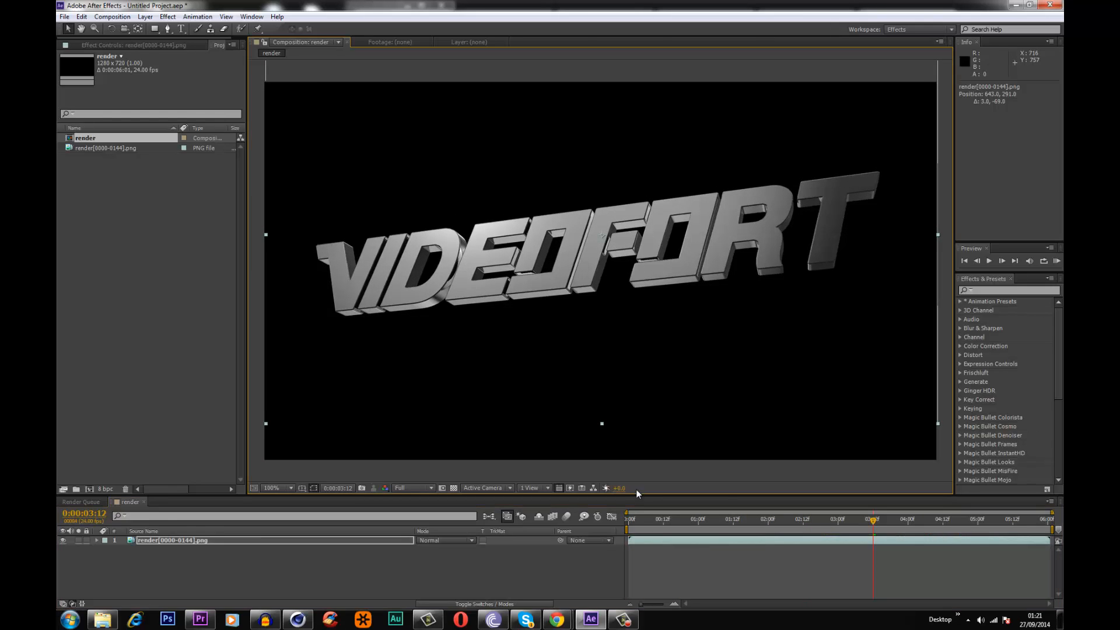
key("Home")
key("End")
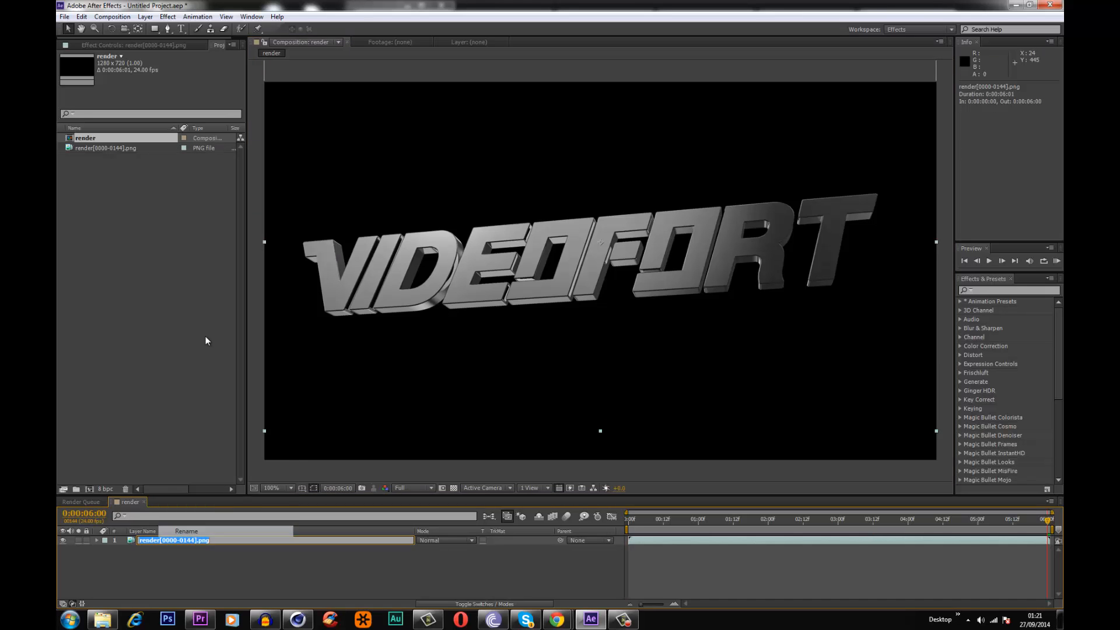
- Pre-compose the render sequence layer, moving all attributes into the new composition
left_click(175, 531)
right_click(165, 540)
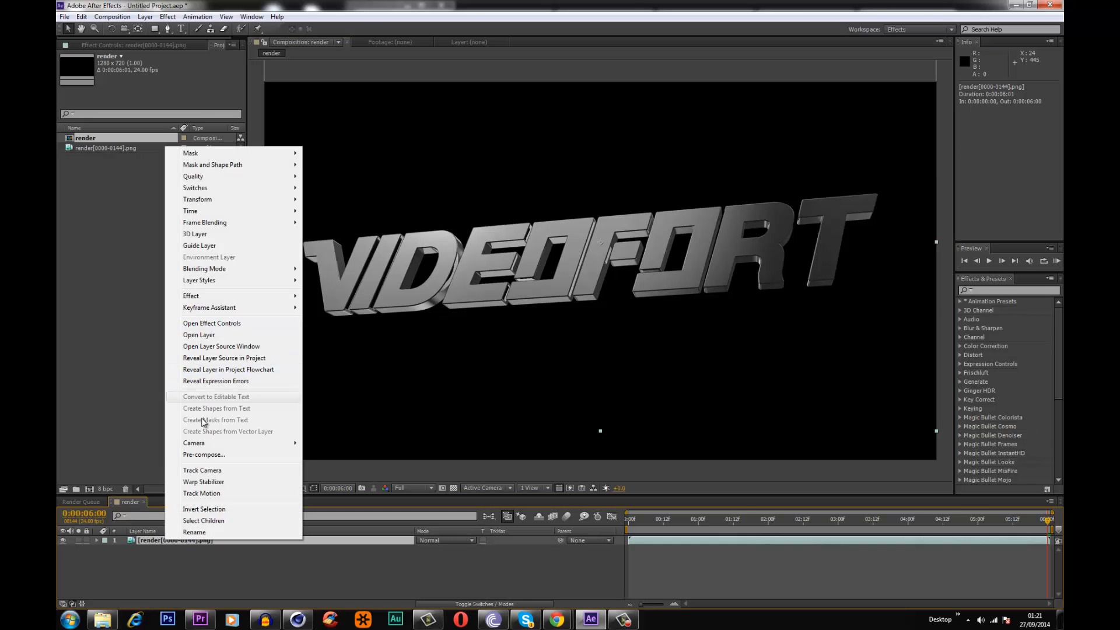
left_click(204, 454)
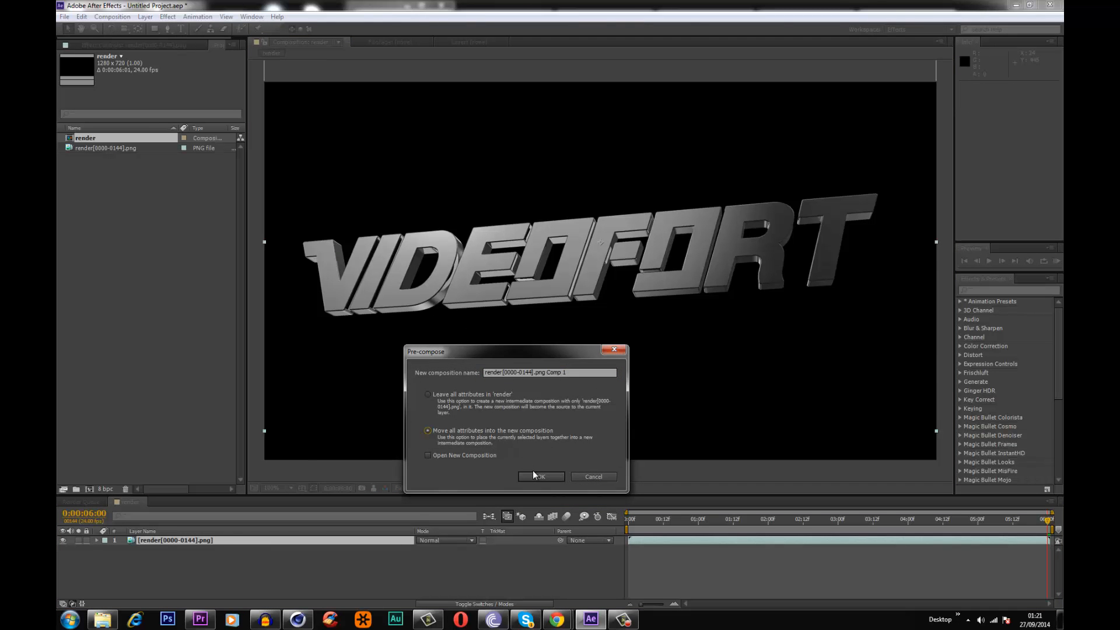
left_click(540, 476)
- Add a black 1280 × 720 px solid layer named flares to the render composition
right_click(196, 571)
mouse_move(243, 463)
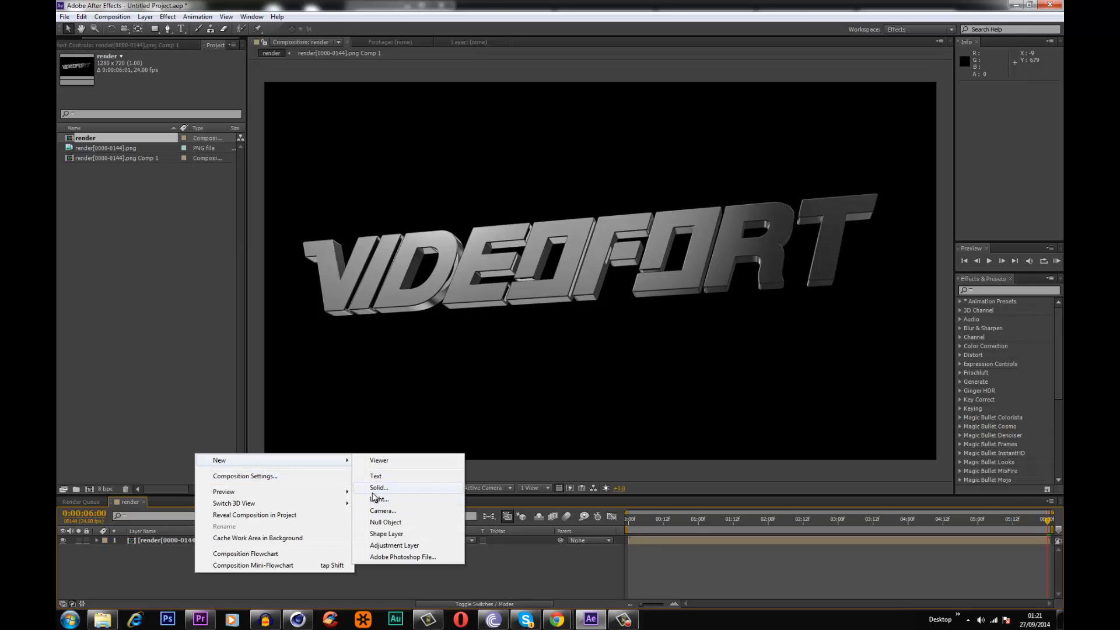
left_click(374, 492)
type("f")
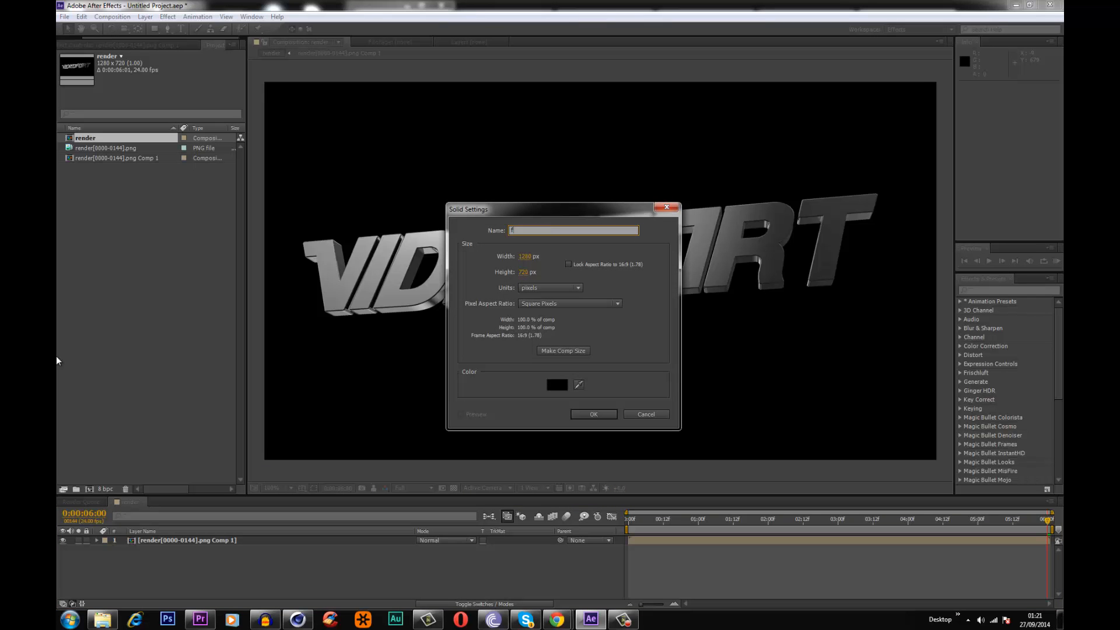
type("lares")
left_click(593, 414)
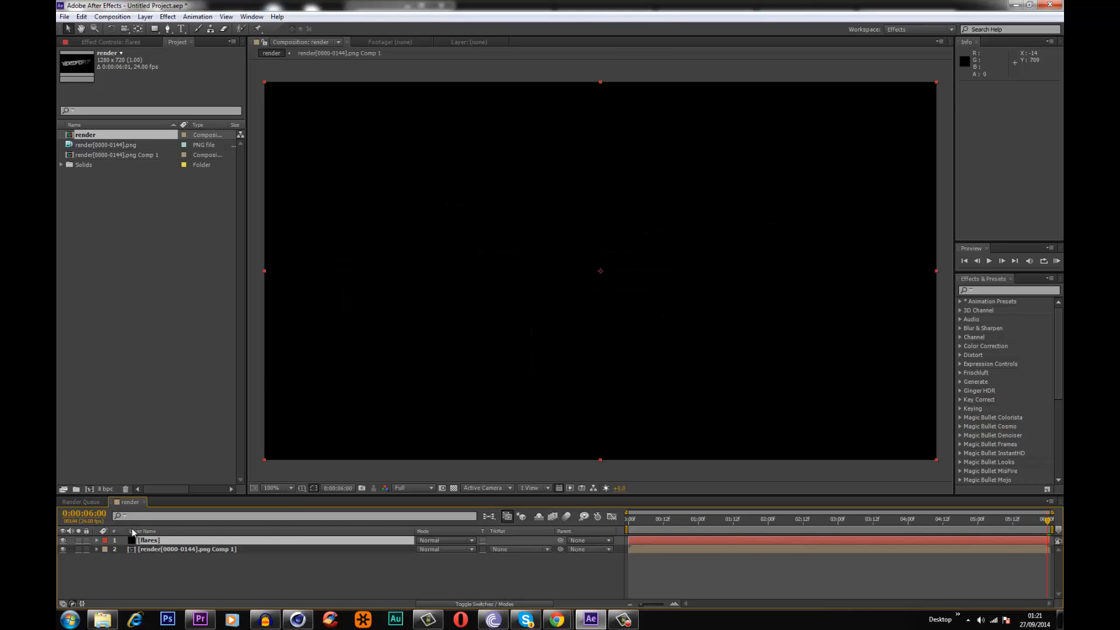
- Apply the Video Copilot Optical Flares effect to the flares layer
right_click(153, 542)
mouse_move(201, 299)
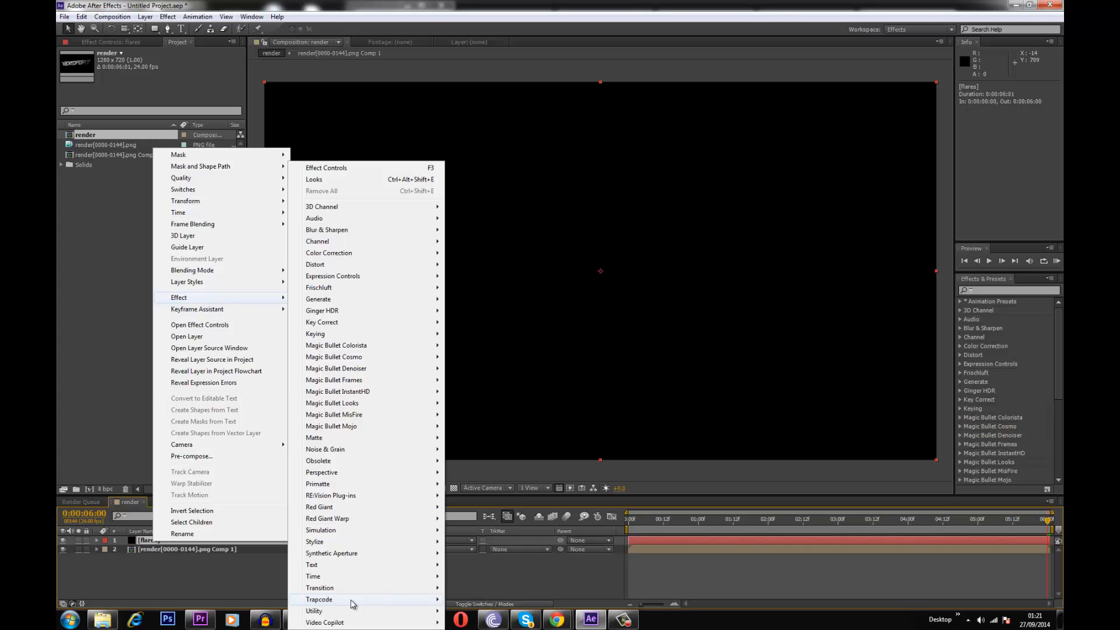
mouse_move(342, 622)
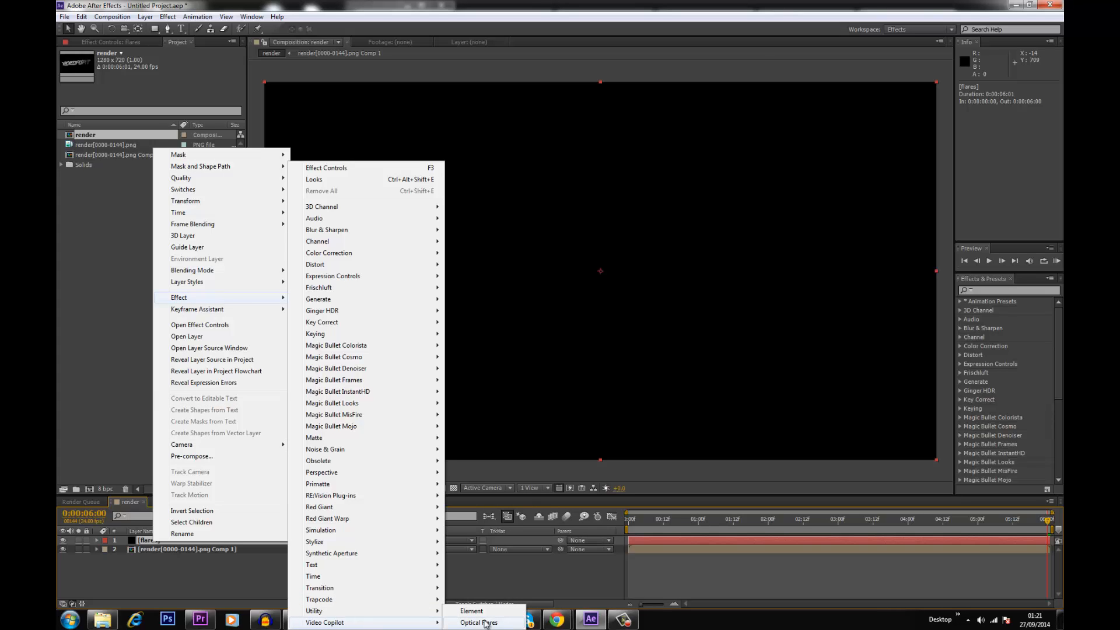
left_click(481, 622)
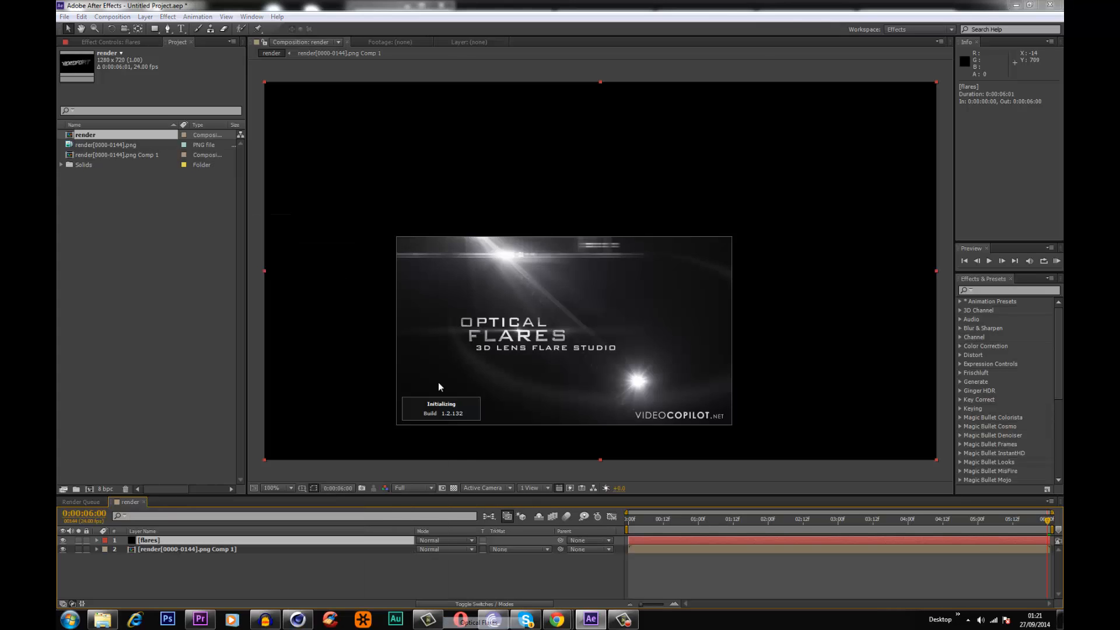
- Load the Sankor 16 flare from the Motion Graphics presets in the Optical Flares options
left_click(191, 62)
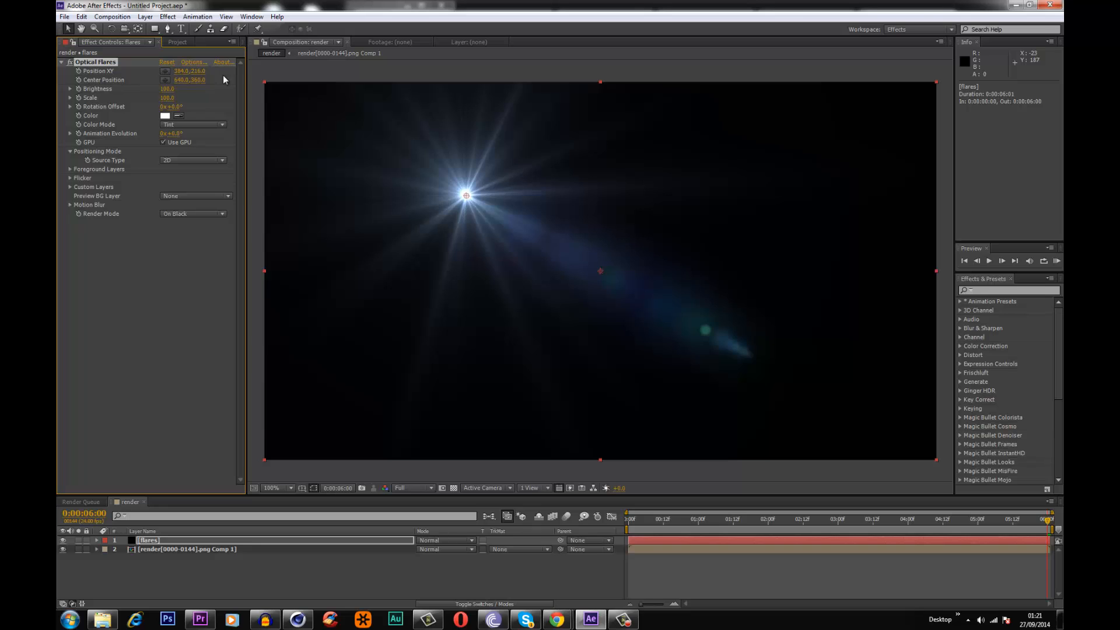
left_click(771, 299)
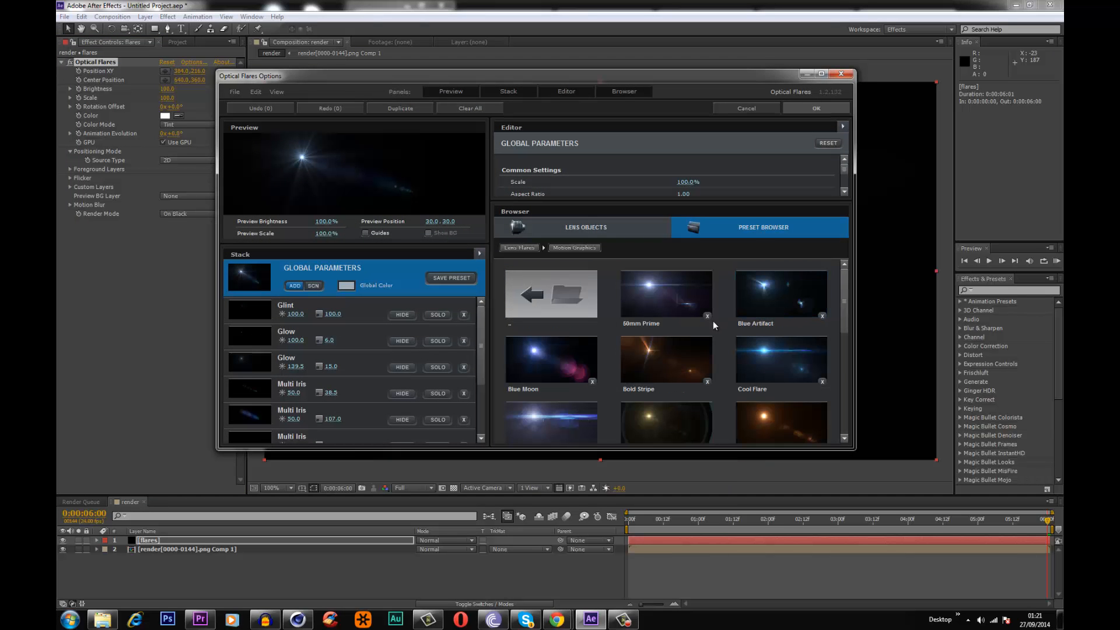
scroll(719, 324, "down", 10)
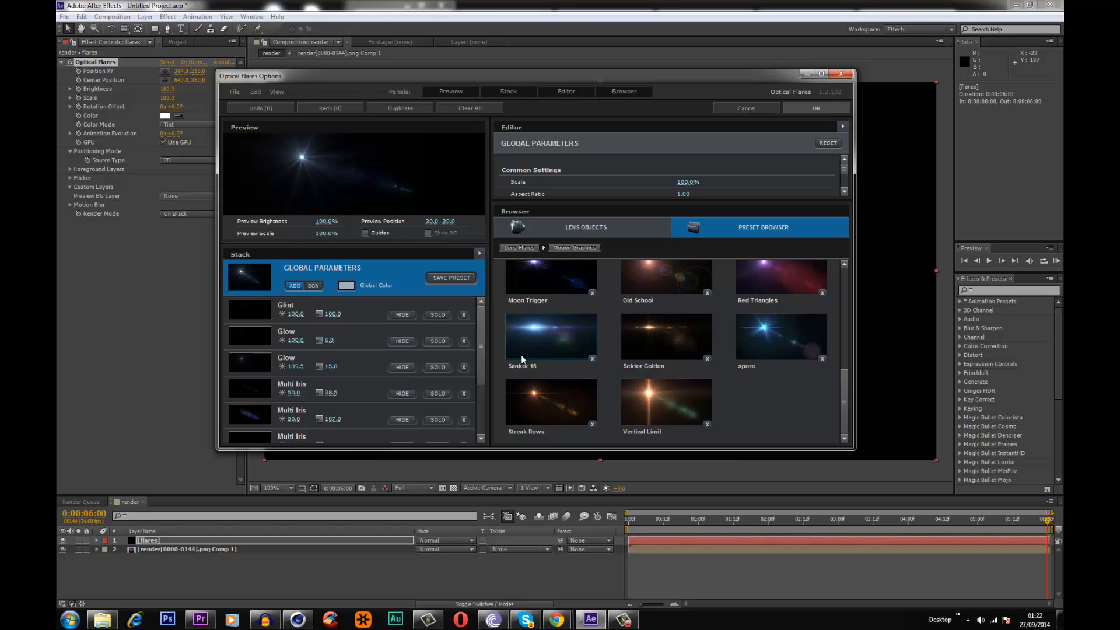
double_click(543, 315)
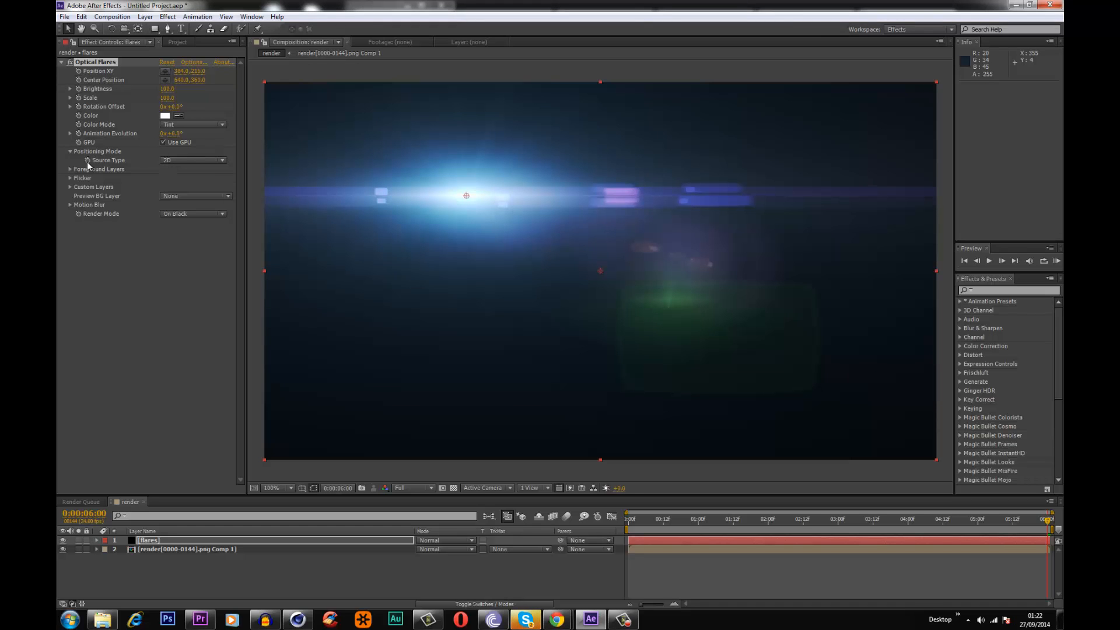
- Set the Optical Flares positioning source type to Luminance
left_click(184, 161)
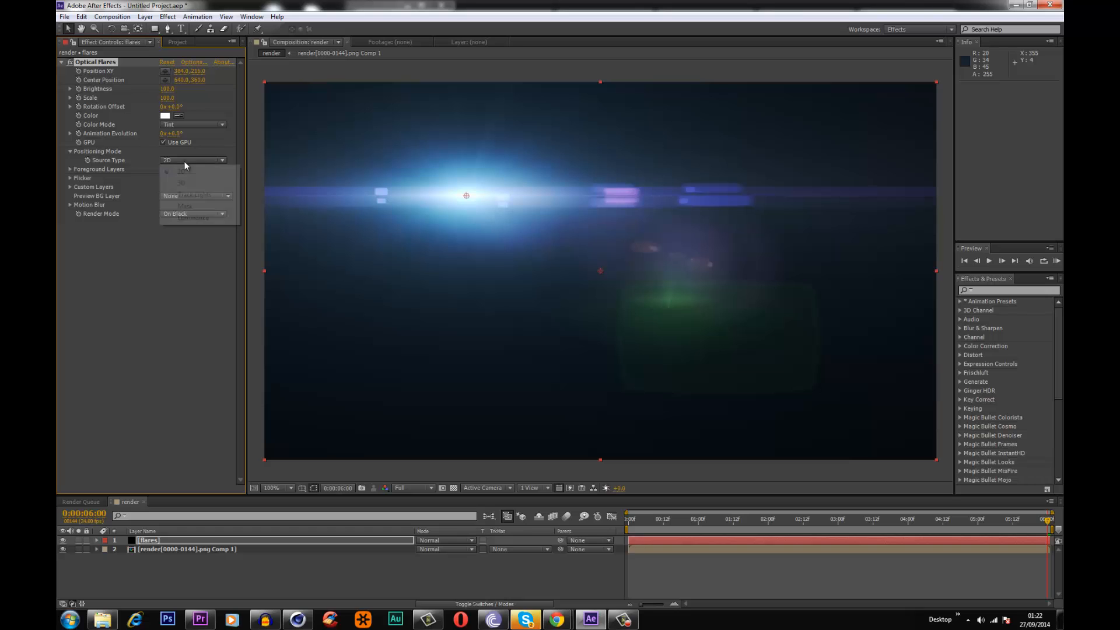
left_click(188, 218)
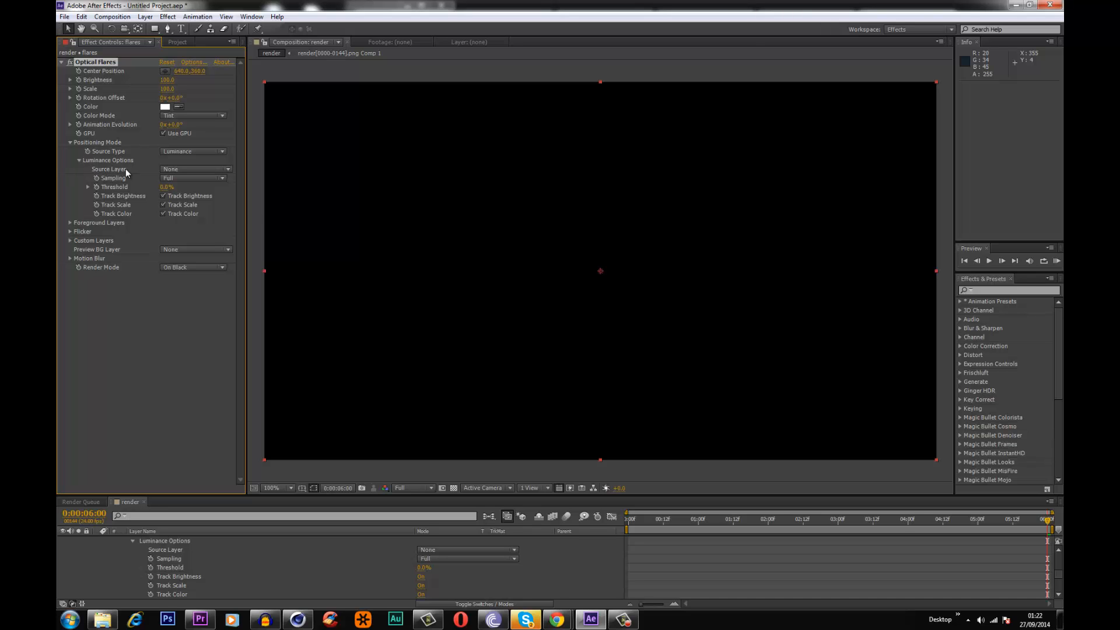
- Set the luminance source layer to the render[0000-0144].png Comp 1 layer and check the flares at 0:00:01:07
left_click(171, 170)
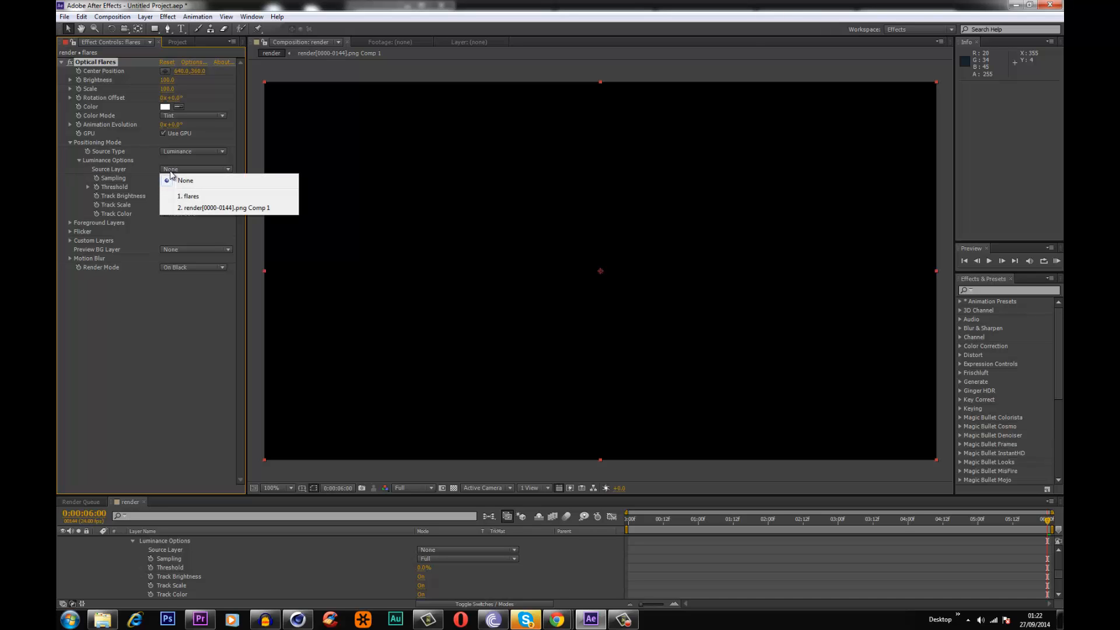
left_click(189, 208)
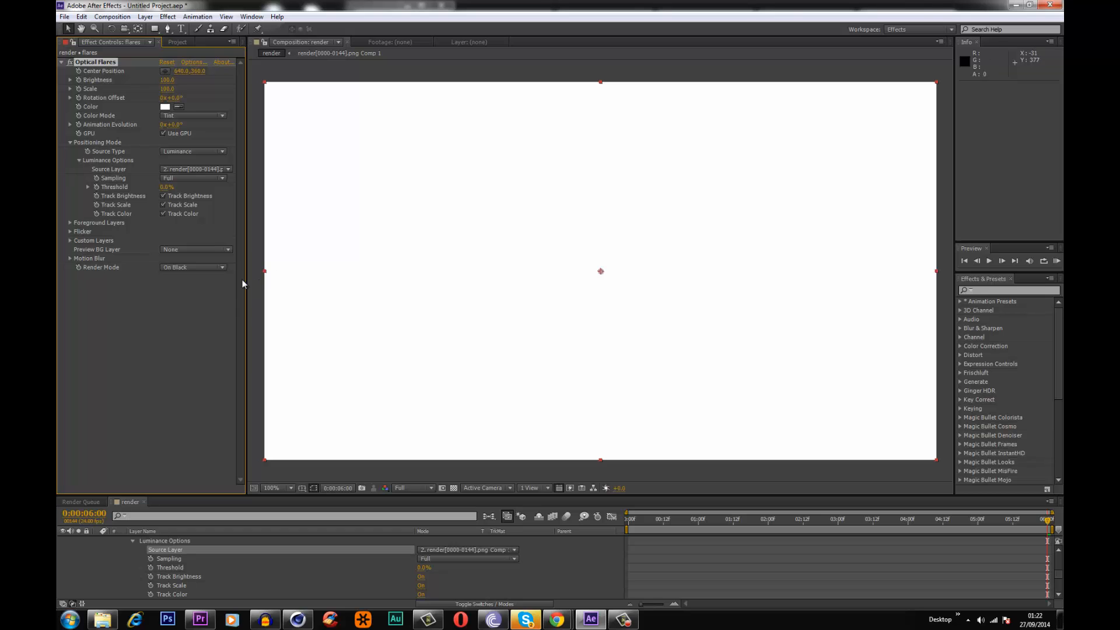
left_click_drag(652, 521, 719, 520)
scroll(122, 553, "up", 5)
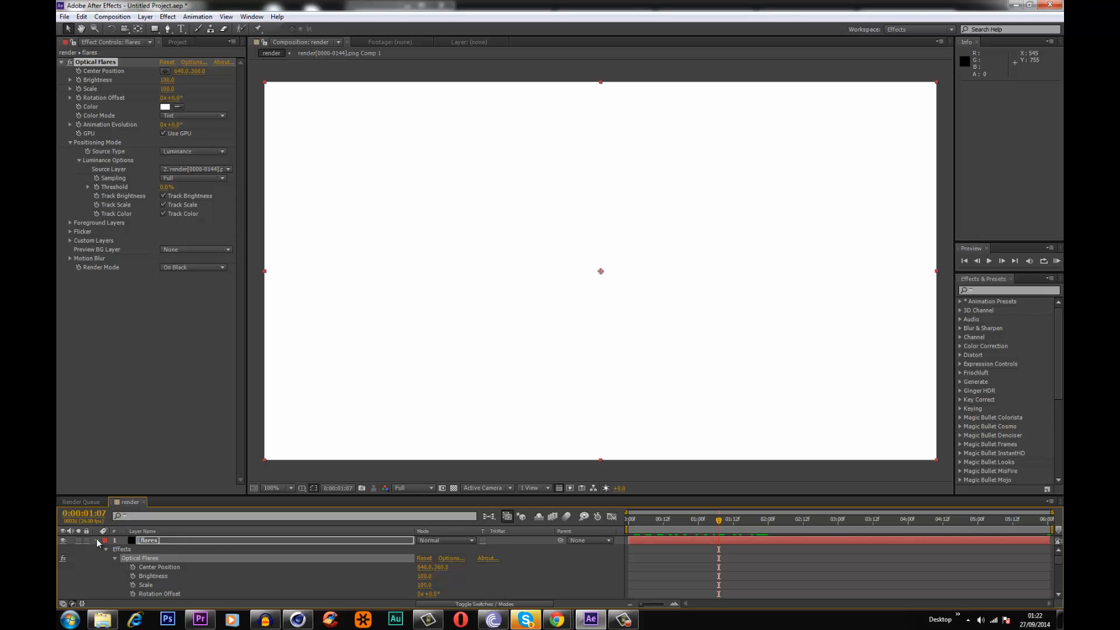
left_click(96, 540)
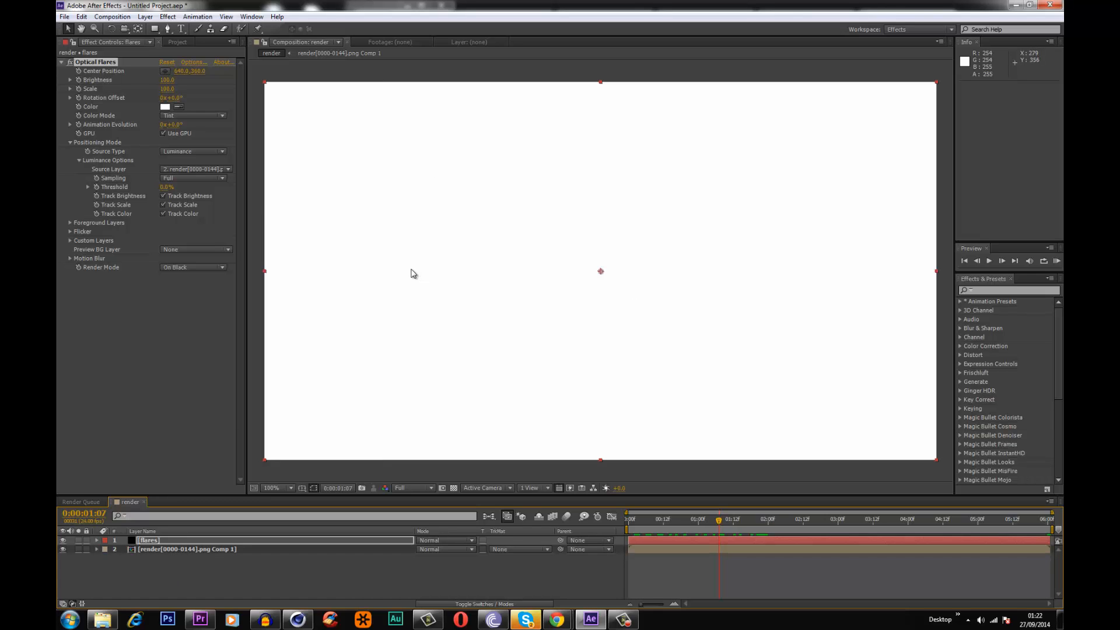
- Turn off Track Color and Track Scale in the luminance options, leaving Track Brightness enabled
left_click(162, 213)
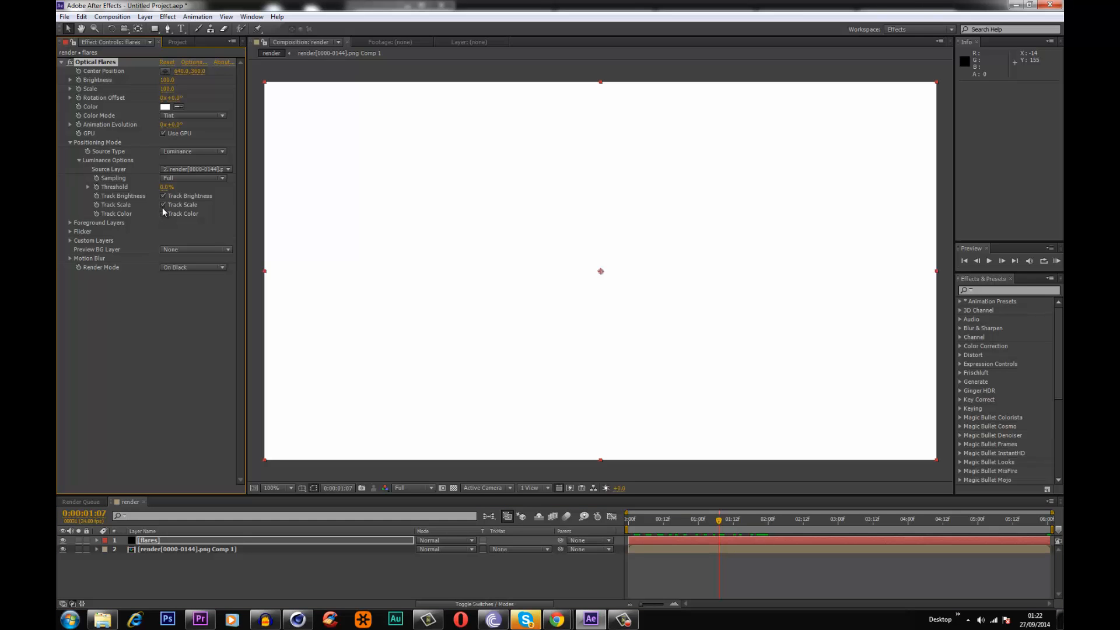
left_click(162, 204)
left_click(163, 196)
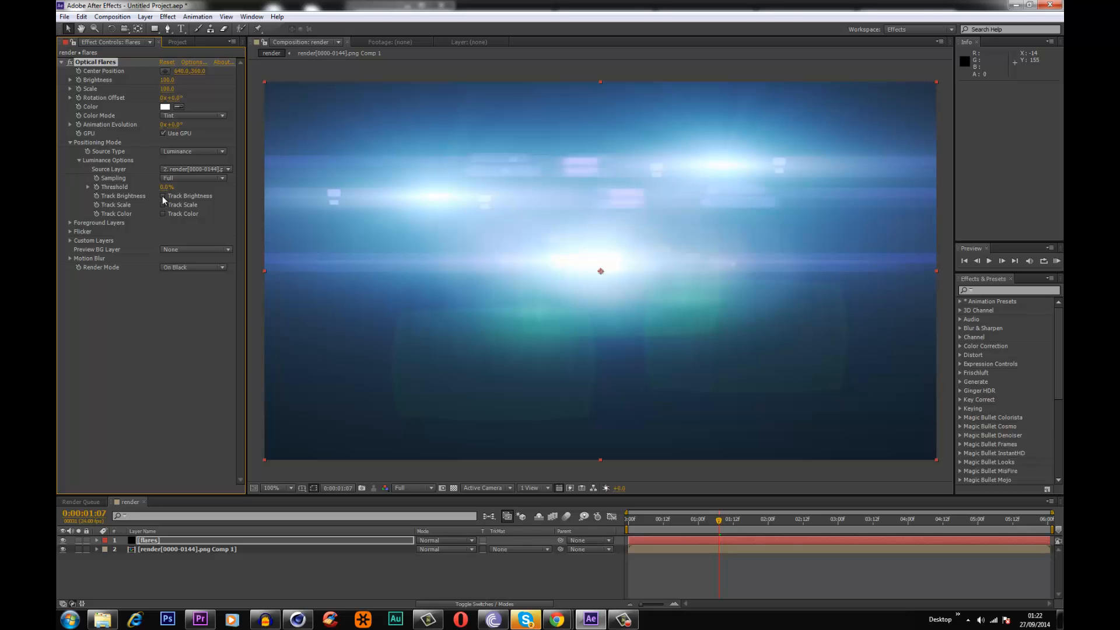
left_click(163, 196)
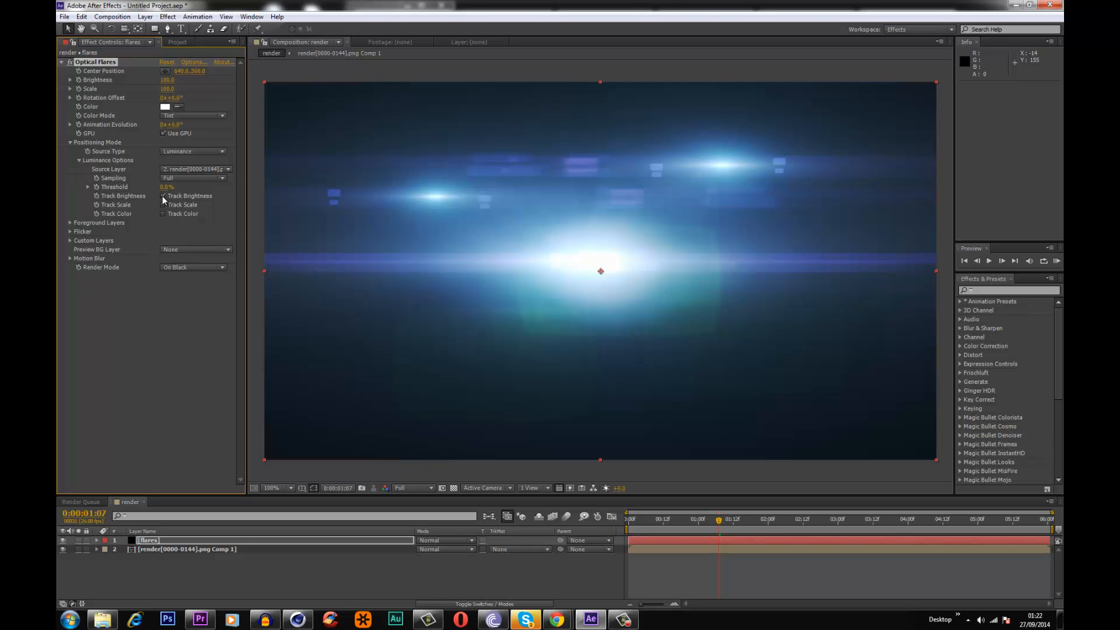
left_click(163, 195)
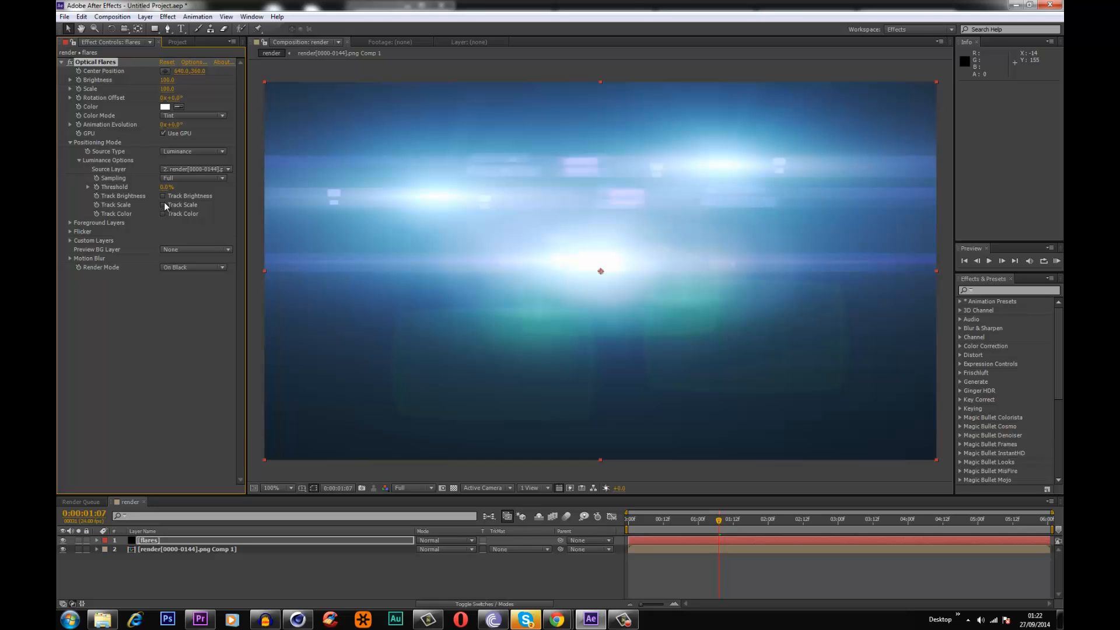
left_click(162, 196)
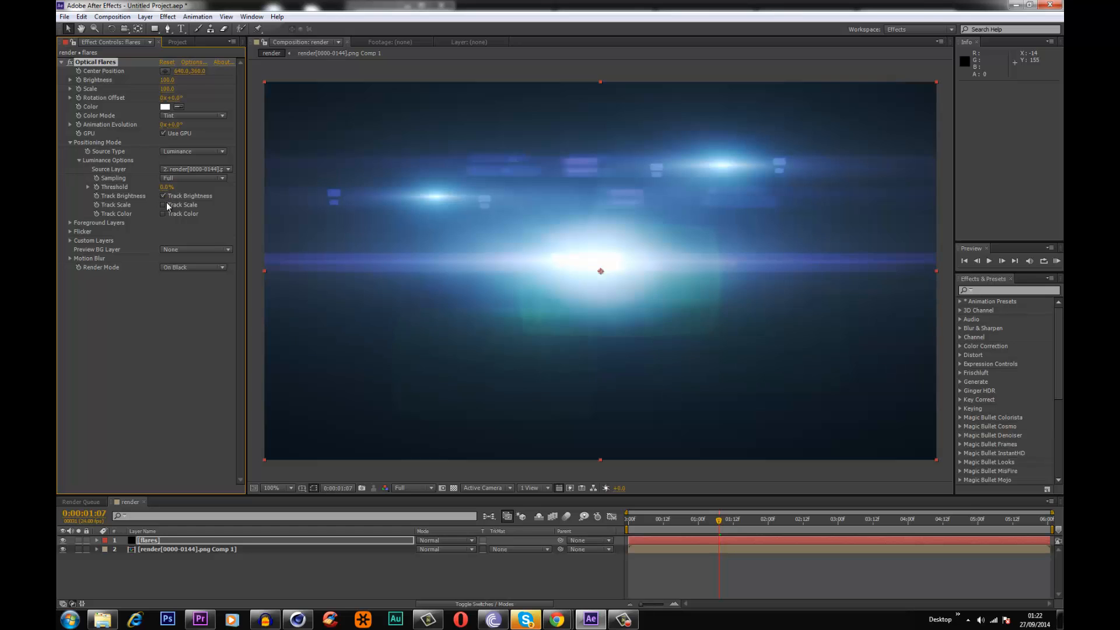
- Set the Optical Flares render mode to On Transparent and the flares layer's blending mode to Add
left_click(636, 521)
left_click_drag(637, 526, 808, 519)
left_click(177, 267)
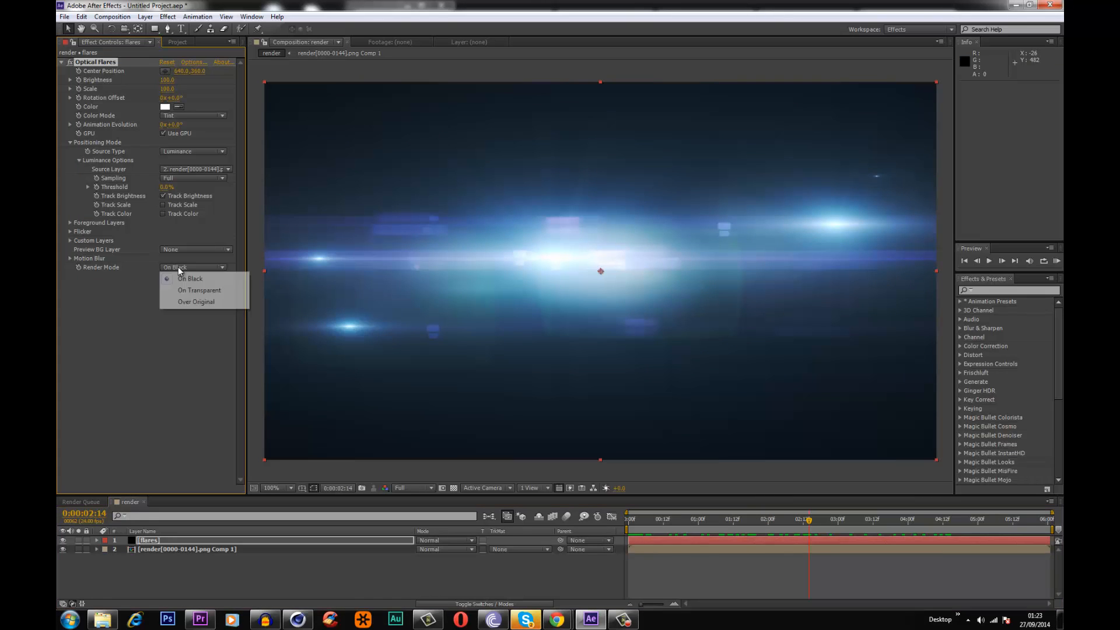
left_click(187, 291)
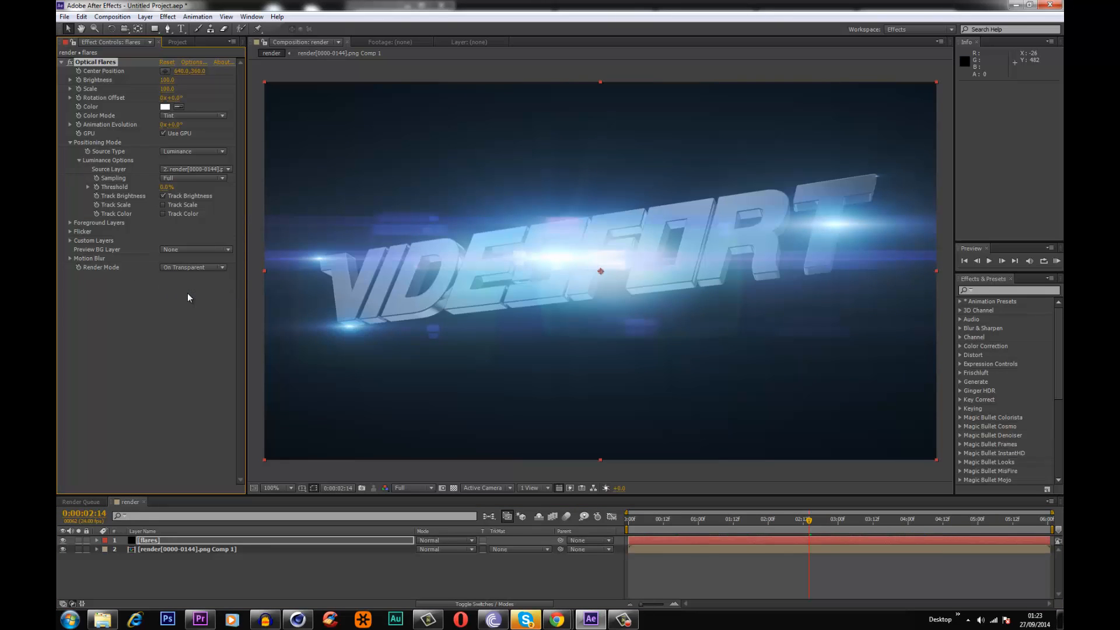
right_click(183, 540)
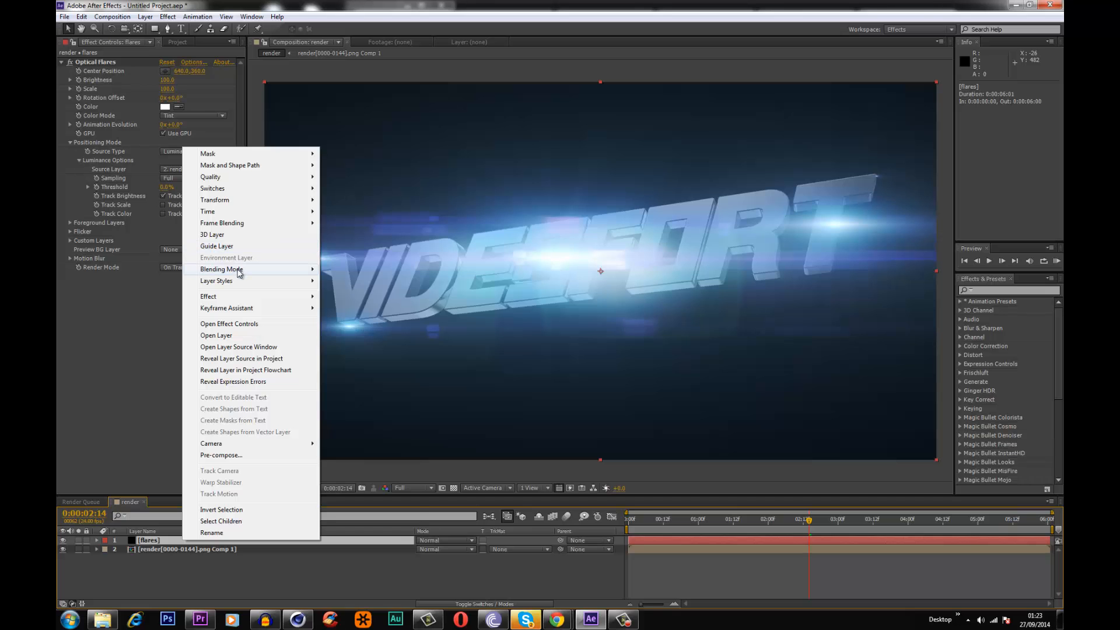
mouse_move(239, 270)
left_click(341, 278)
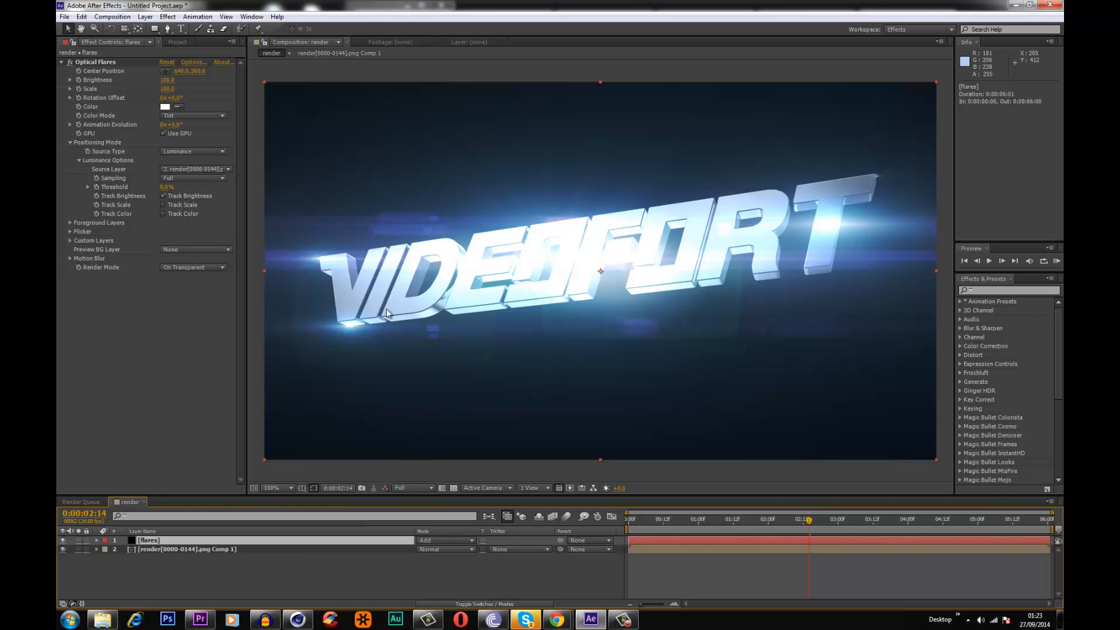
- At 0:00:00:07, set the Optical Flares luminance threshold to 12% and the flare scale to 20
left_click(674, 519)
mouse_move(663, 528)
left_mouse_down()
mouse_move(645, 521)
mouse_move(720, 522)
mouse_move(620, 522)
mouse_move(649, 523)
left_mouse_up()
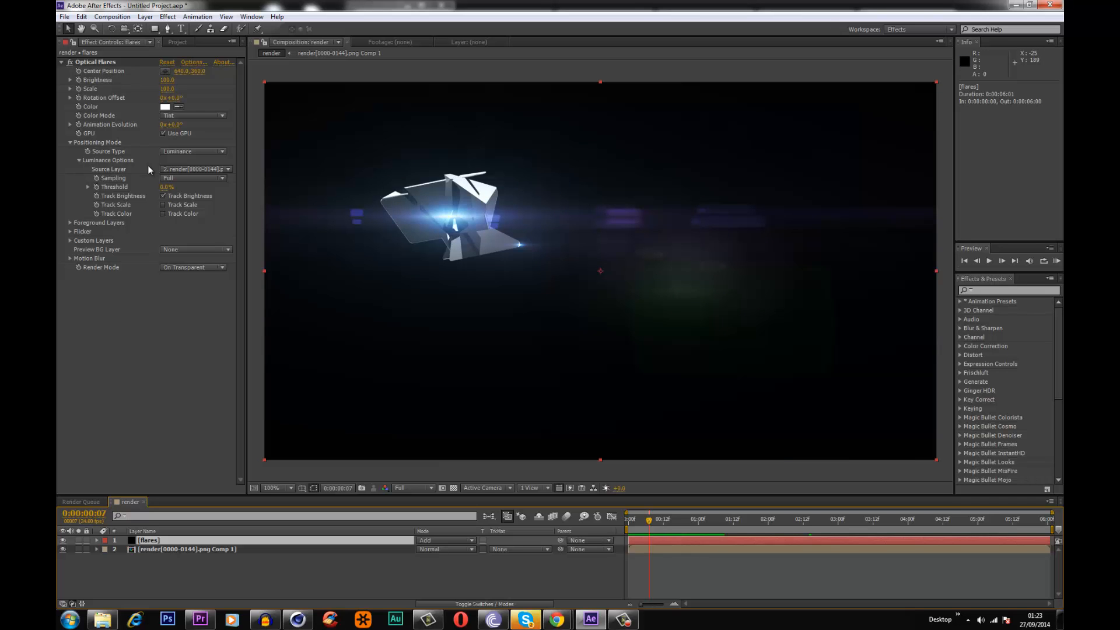
mouse_move(163, 187)
left_mouse_down()
mouse_move(179, 187)
mouse_move(165, 189)
left_mouse_up()
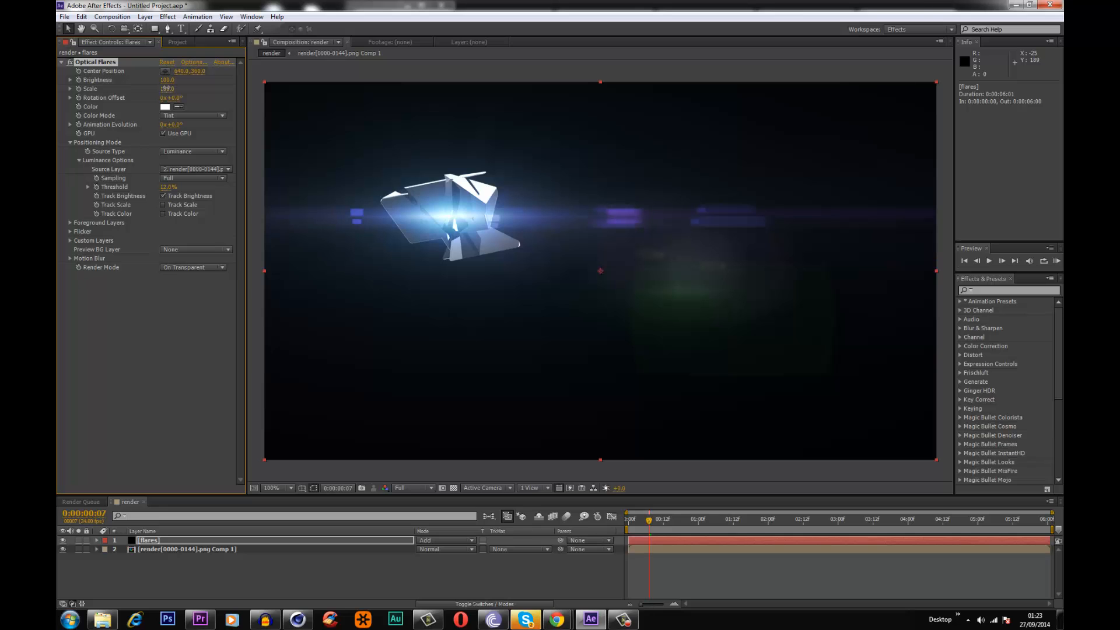
left_click_drag(165, 88, 162, 88)
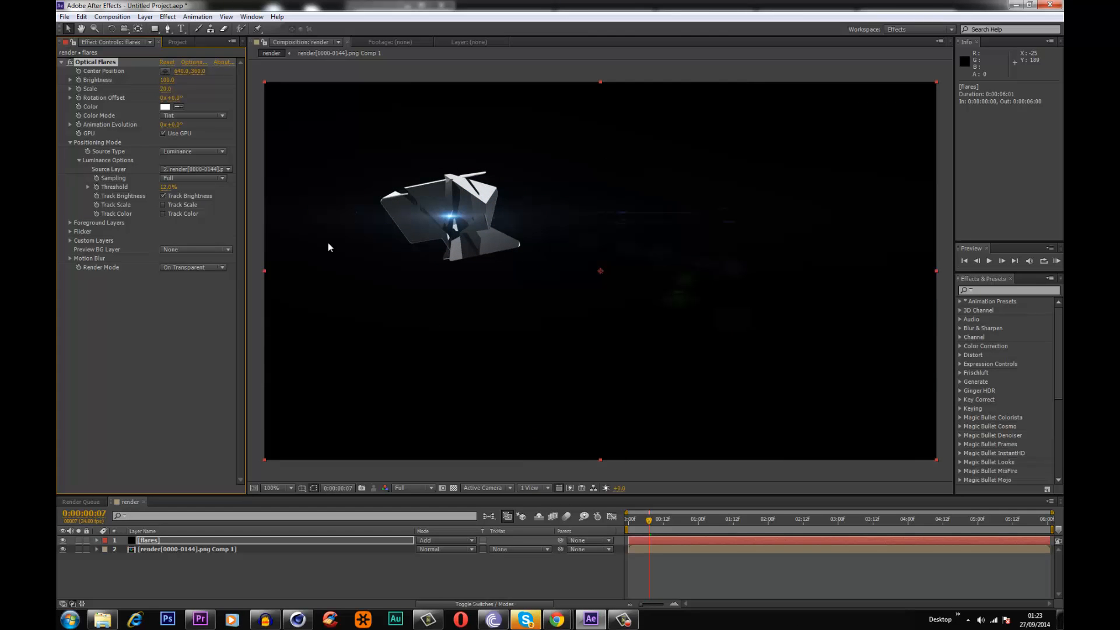
- Animate the flare brightness with keyframes, fading from 100 at 0:00:01:16 down to 0
left_click_drag(626, 525, 744, 525)
left_click(79, 80)
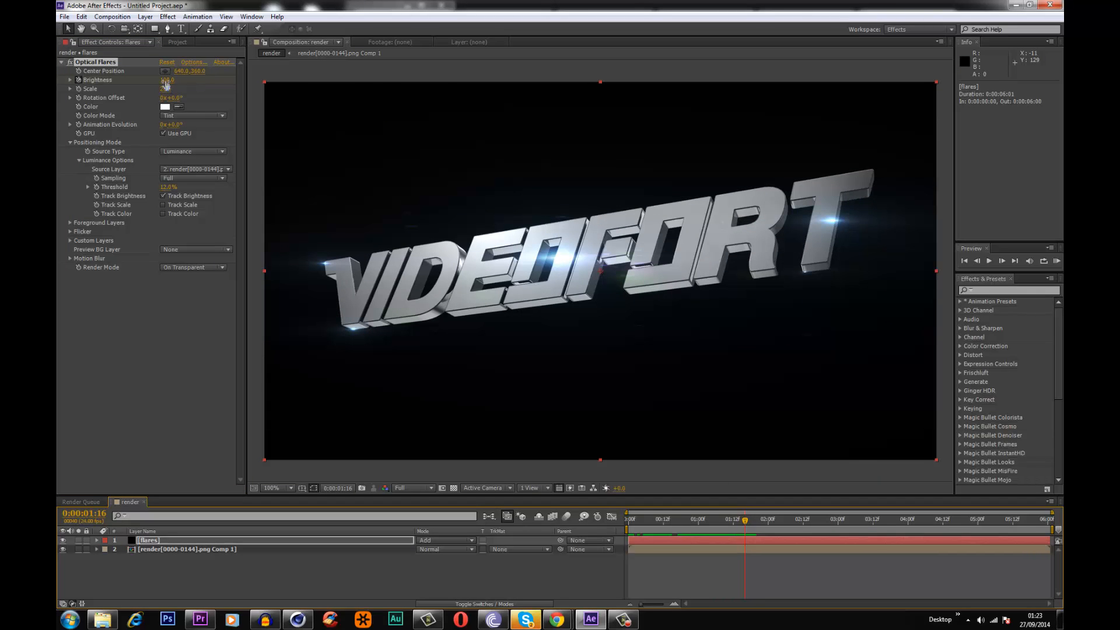
left_click(165, 81)
type("0")
key("Return")
left_click_drag(727, 521, 609, 519)
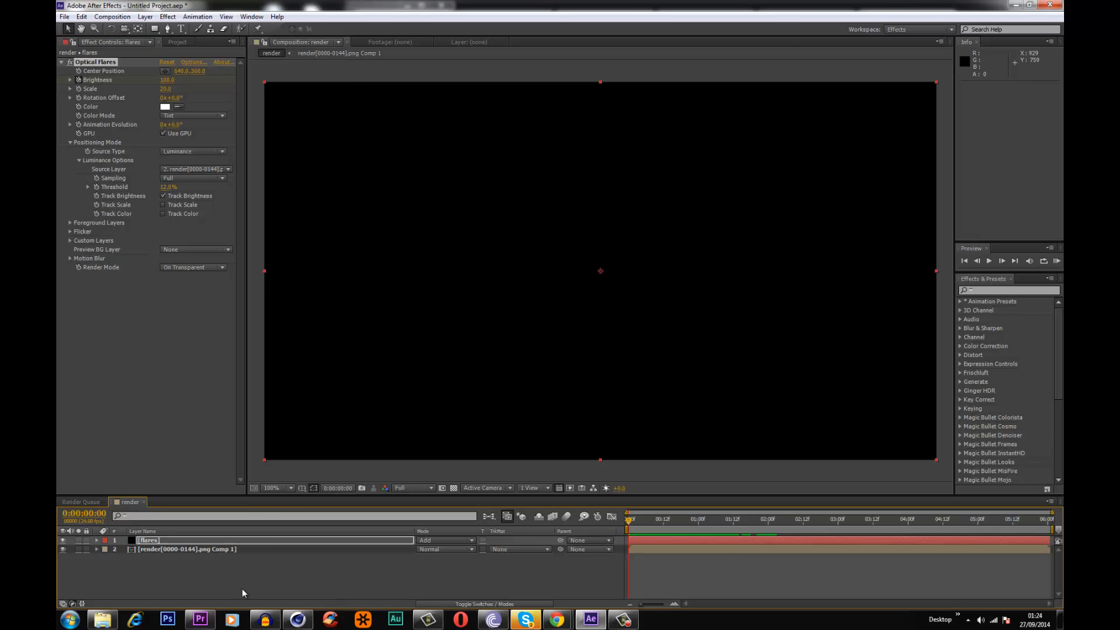
- Switch to Premiere Pro and play the reference clip in its sequence
left_click(201, 619)
left_click(313, 436)
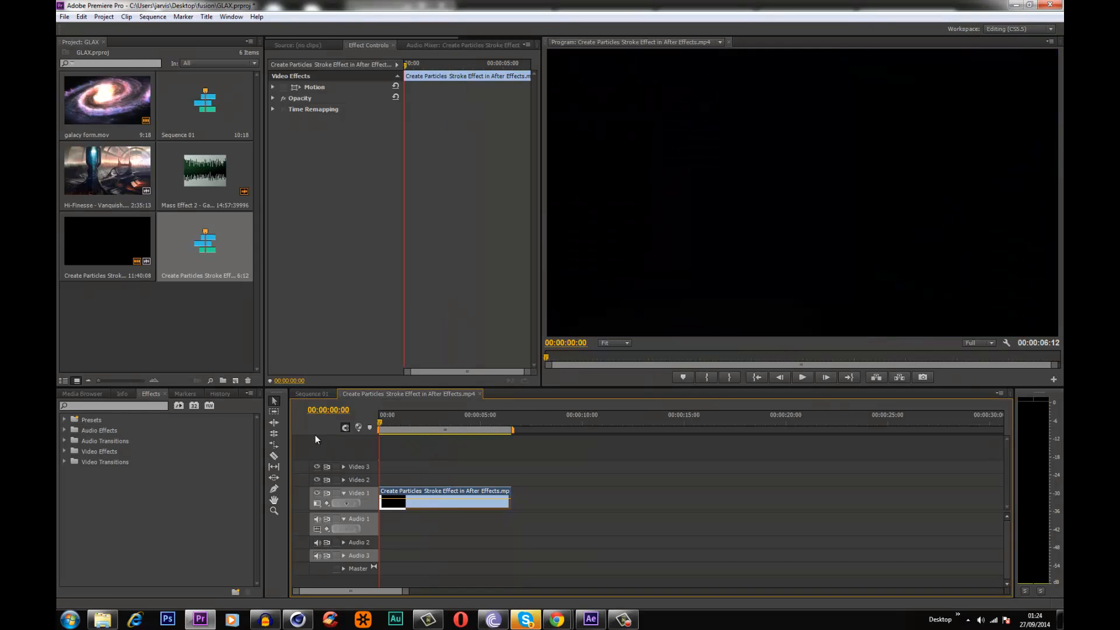
key("space")
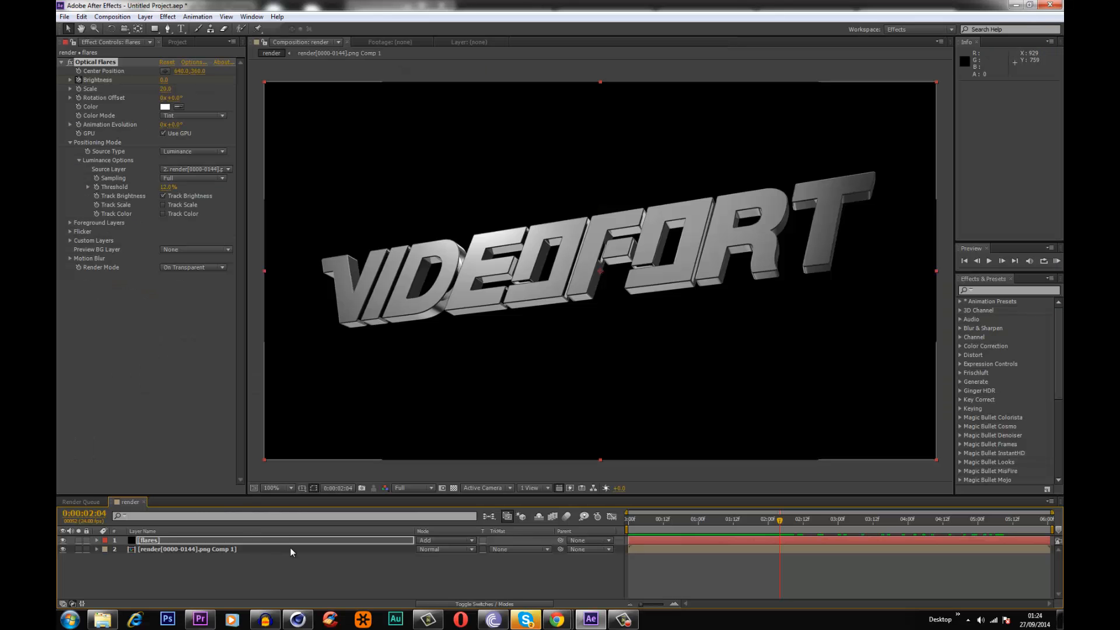
- In After Effects, add an adjustment layer above the flares layer and apply the RE:Vision RSMB motion blur effect to it
right_click(183, 561)
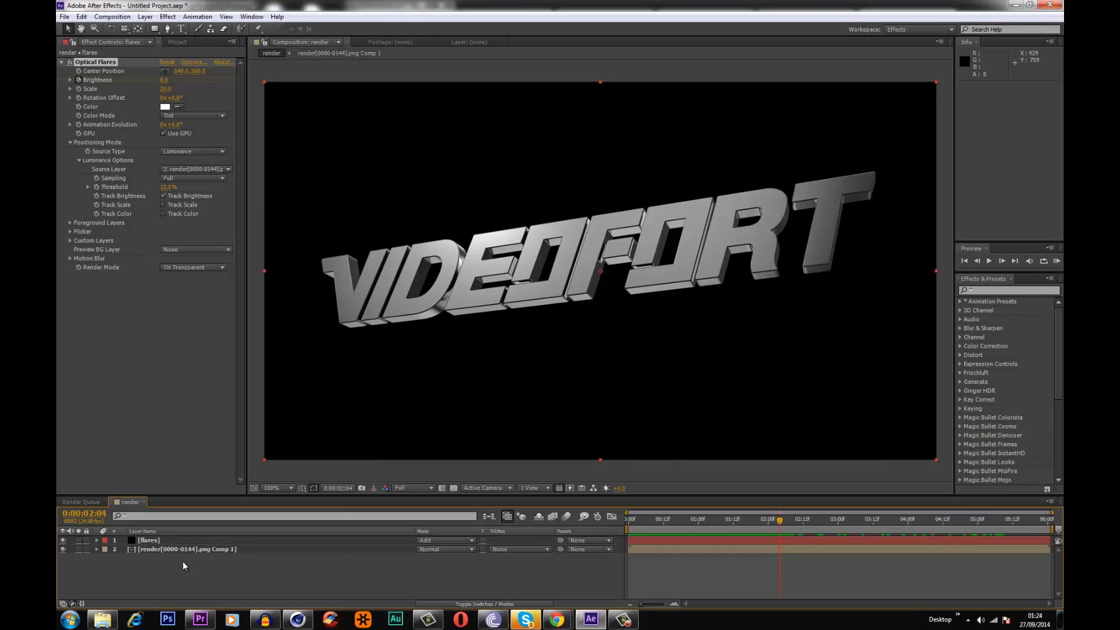
mouse_move(245, 449)
left_click(382, 533)
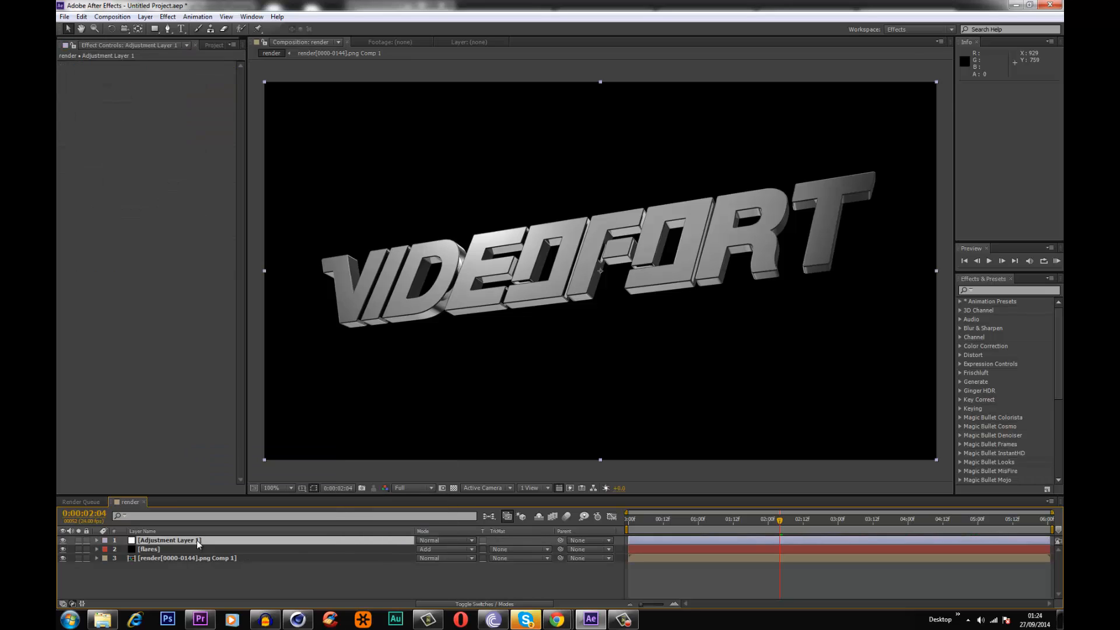
right_click(197, 540)
mouse_move(230, 298)
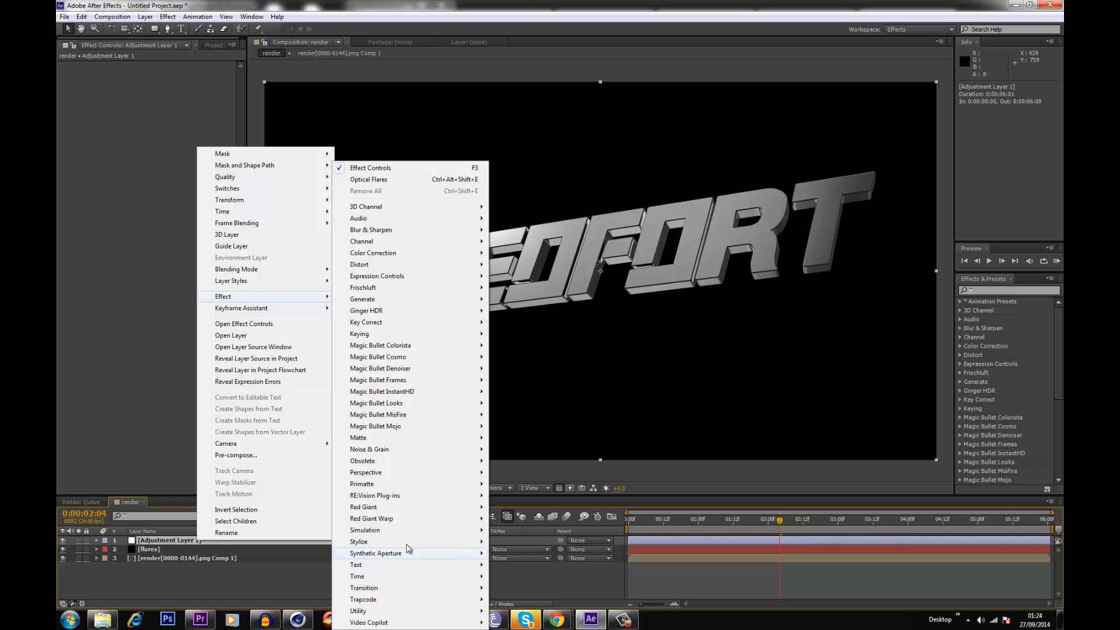
mouse_move(393, 496)
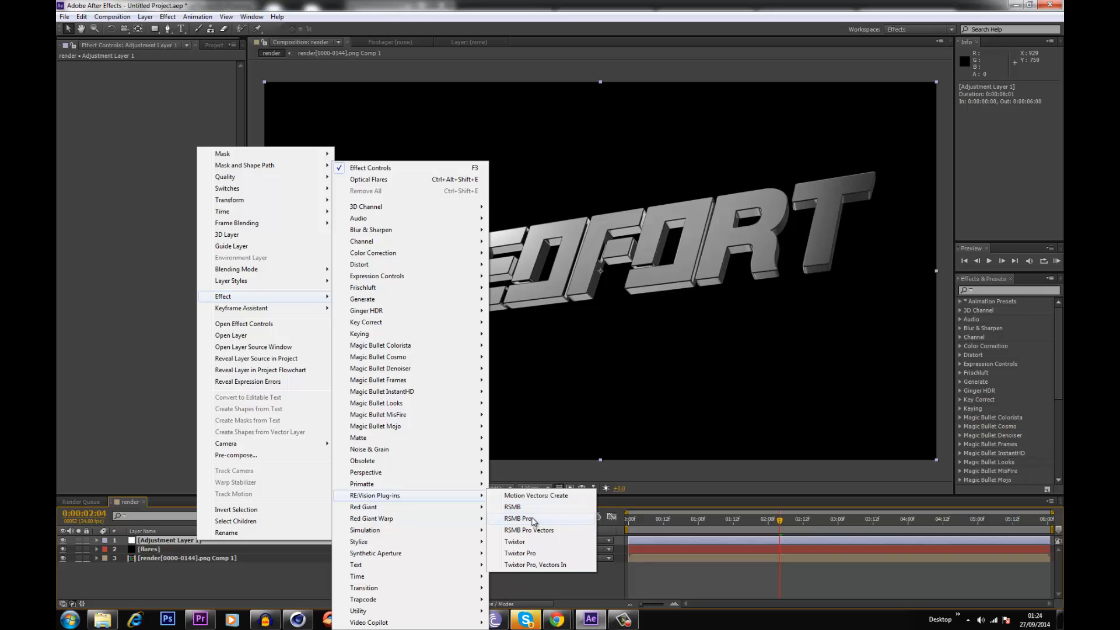
left_click(513, 507)
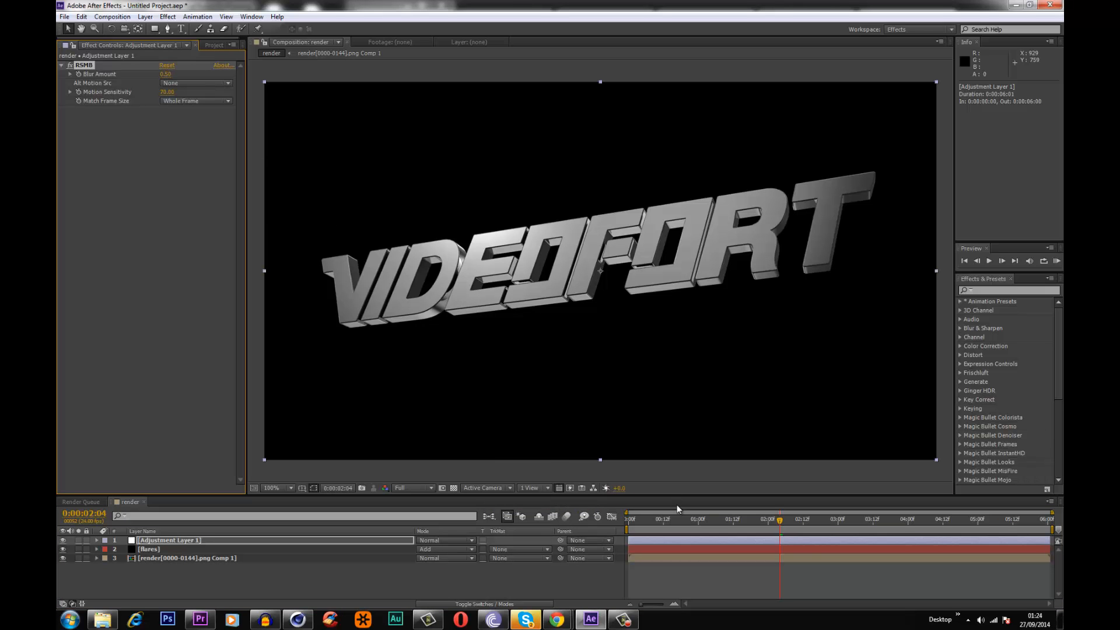
- Preview the render composition with RAM playback to examine the motion blur and flares on the logo animation
left_click_drag(677, 517, 778, 520)
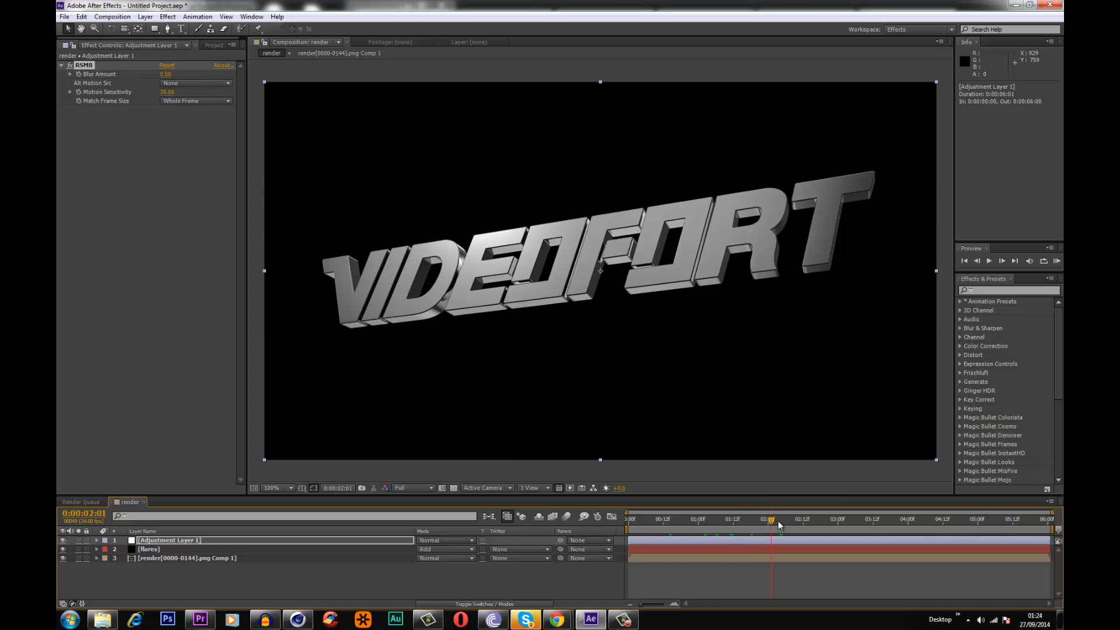
left_click(1057, 262)
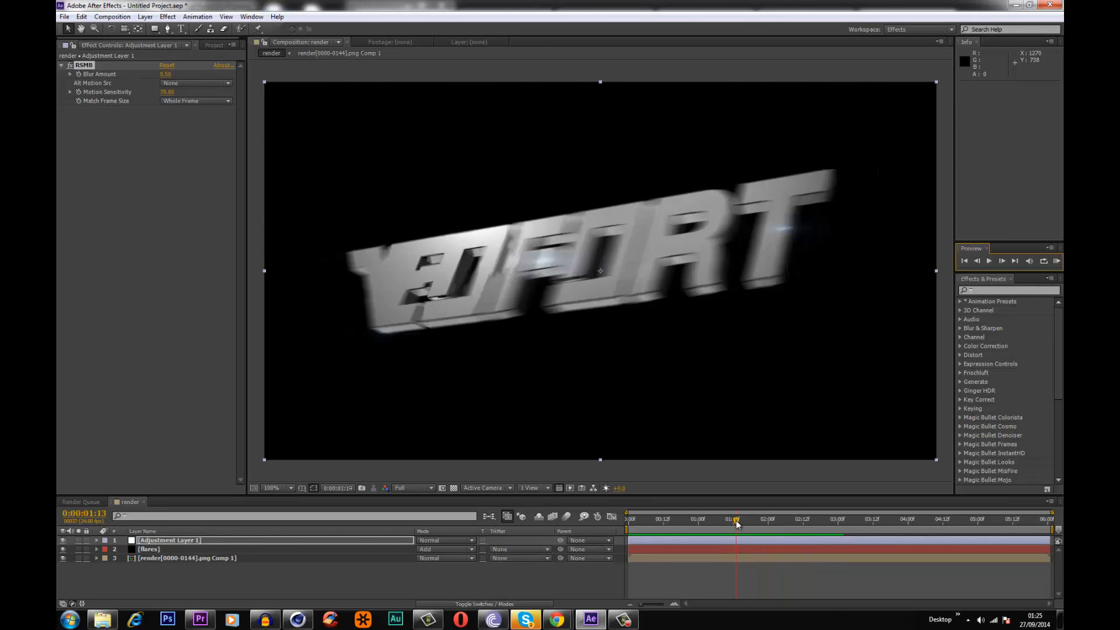
left_click(783, 525)
left_click_drag(784, 525, 681, 536)
left_click(1056, 261)
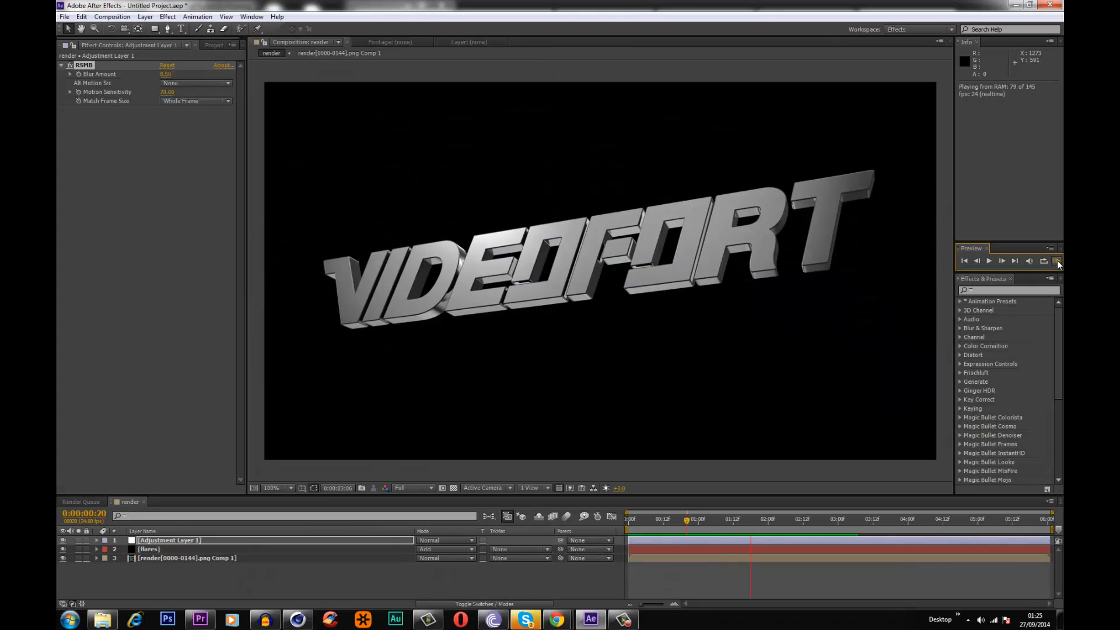
left_click(1057, 260)
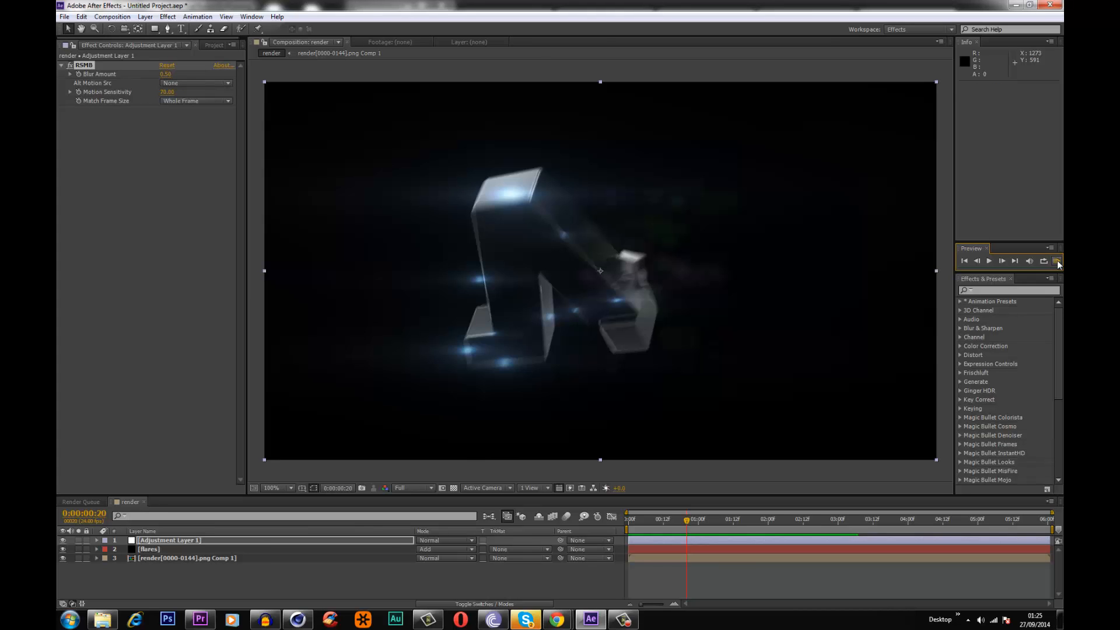
left_click(1057, 261)
left_click(1057, 260)
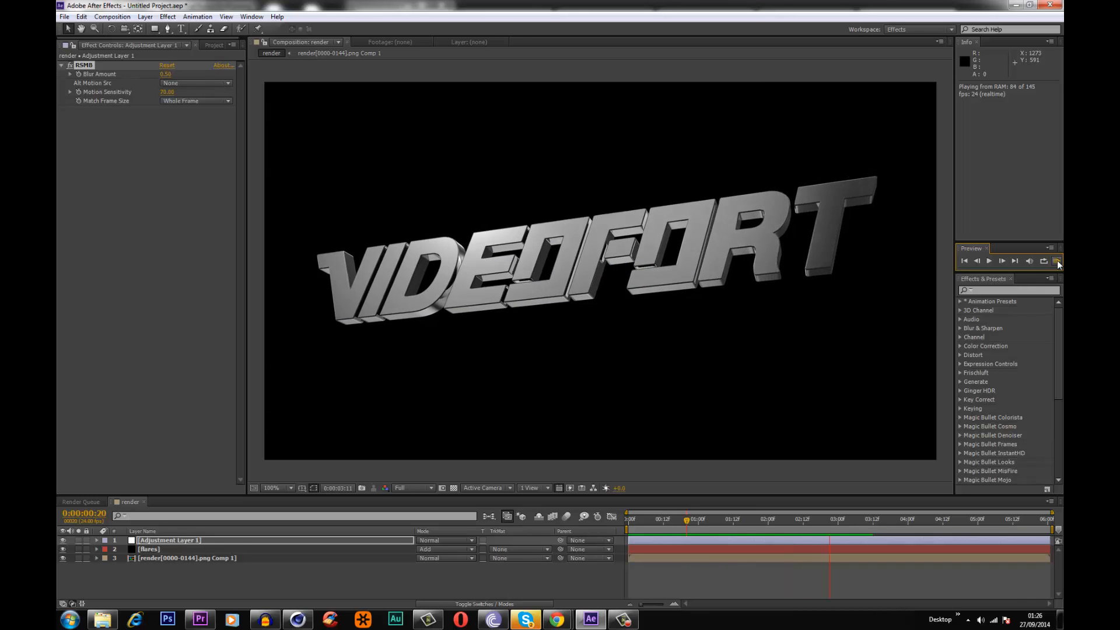
- Compare the Premiere Pro reference clip around 0:00:02:14 with the After Effects composition around 0:00:00:21
left_click(201, 619)
mouse_move(436, 415)
left_mouse_down()
mouse_move(392, 428)
mouse_move(431, 429)
left_mouse_up()
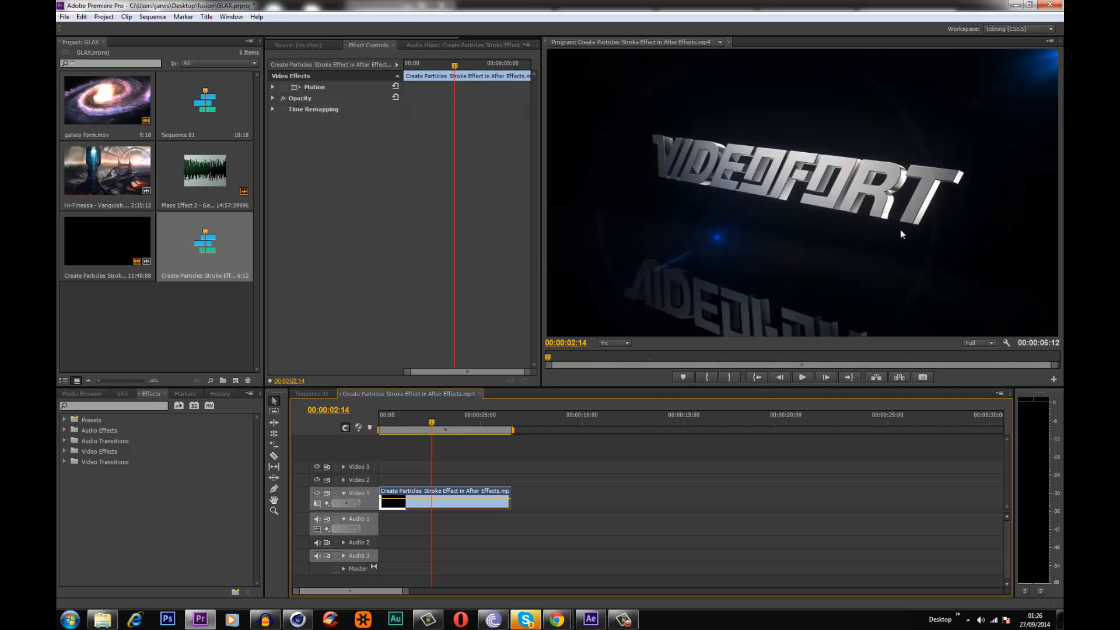
left_click(591, 622)
left_click_drag(648, 519, 690, 513)
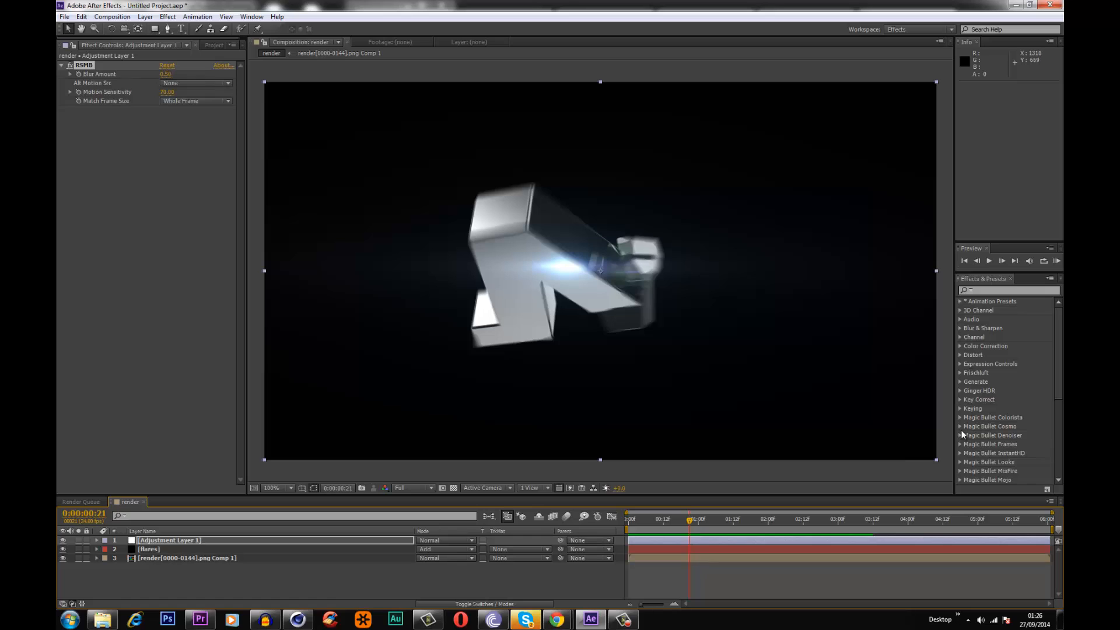